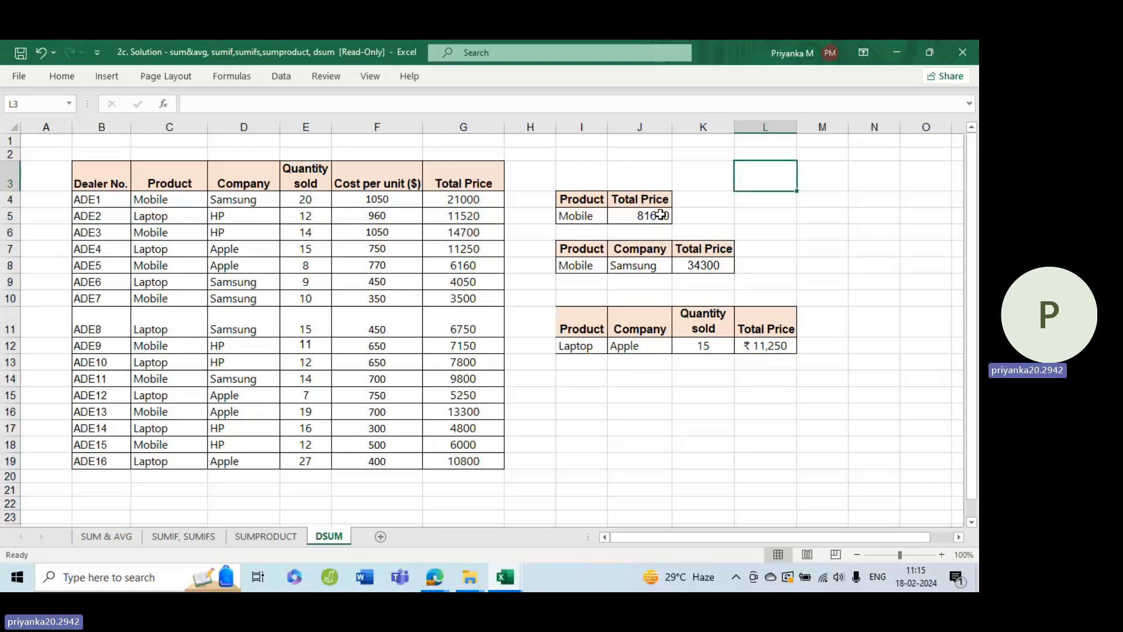
Step: Examine the arguments of the DSUM formula in J5 that totals the price for Mobile
click(660, 215)
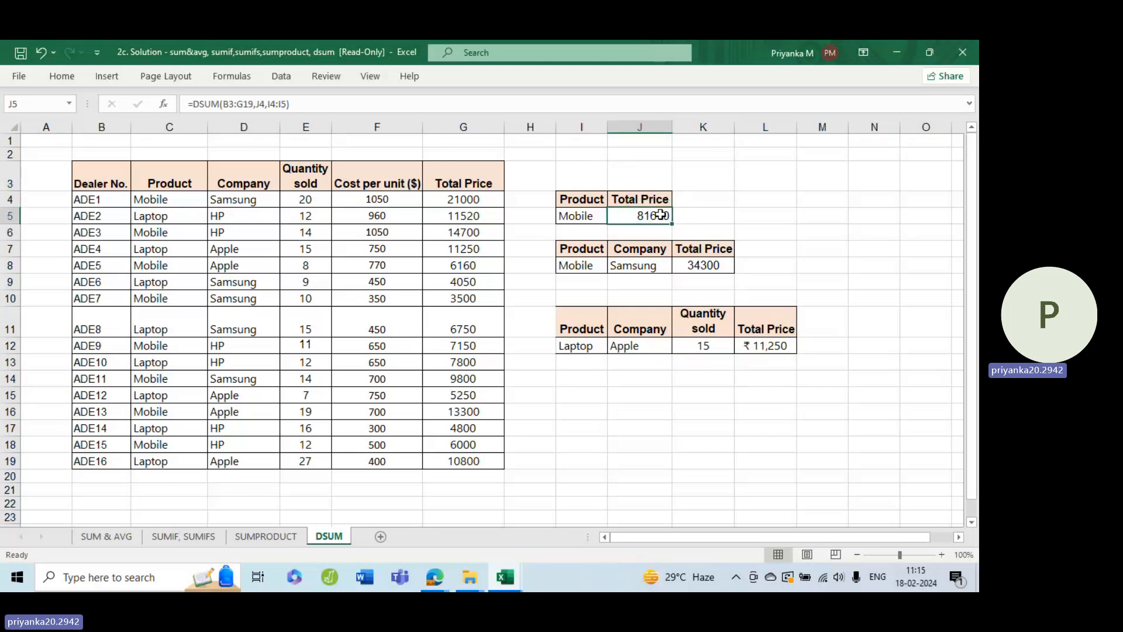
double_click(651, 216)
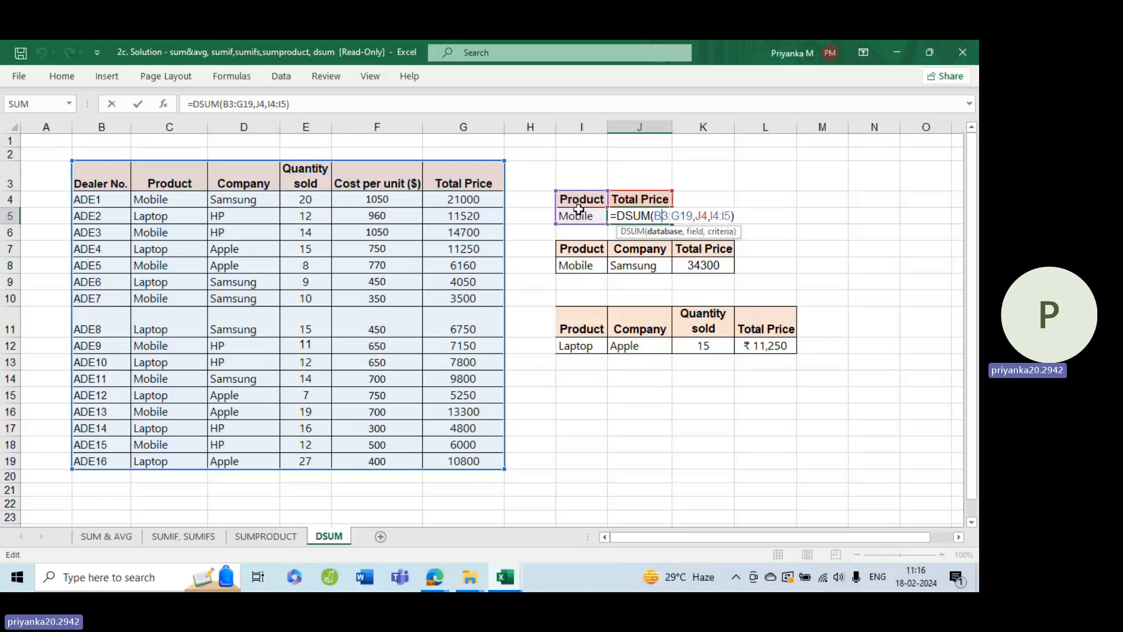
click(739, 216)
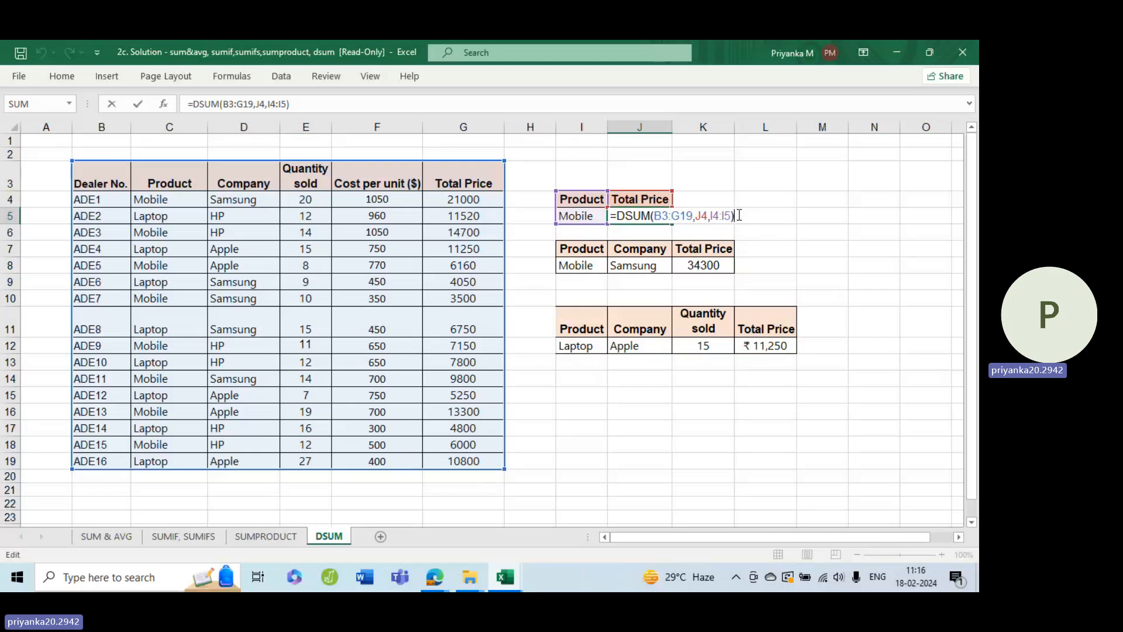
key(Return)
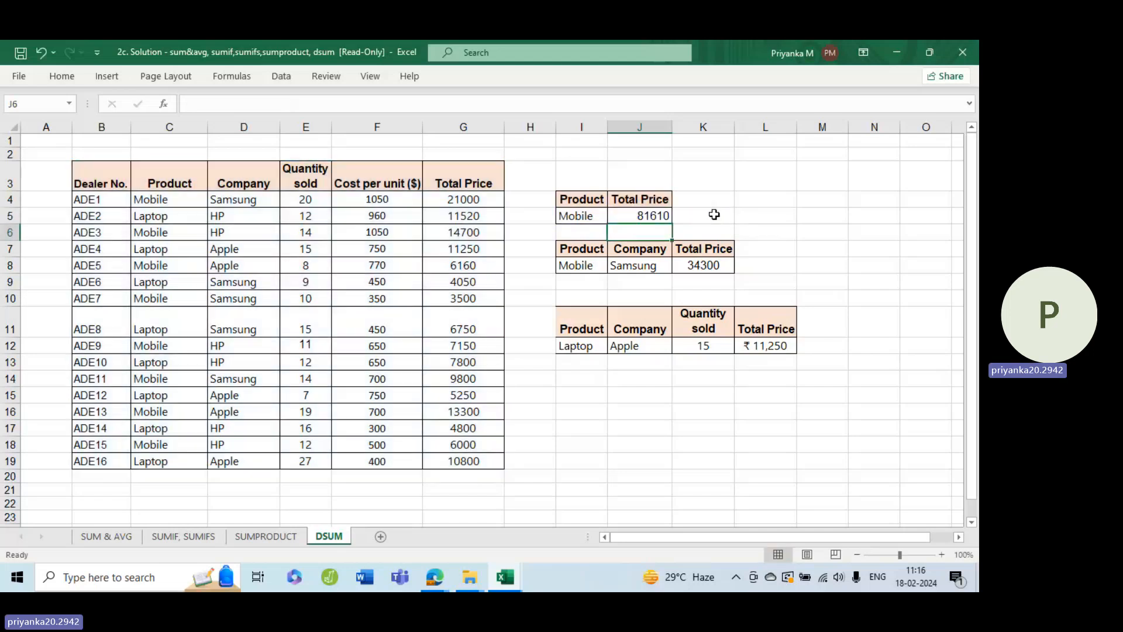
Step: Rename the Total Price header in G3 to "Total Price ($)"
double_click(497, 178)
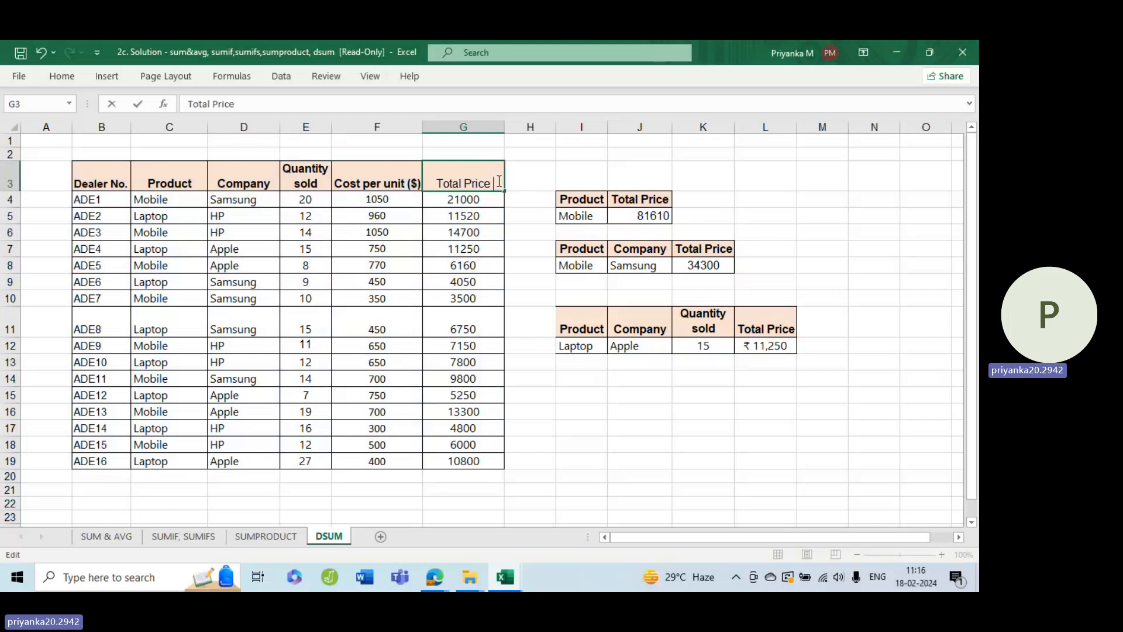
text(($))
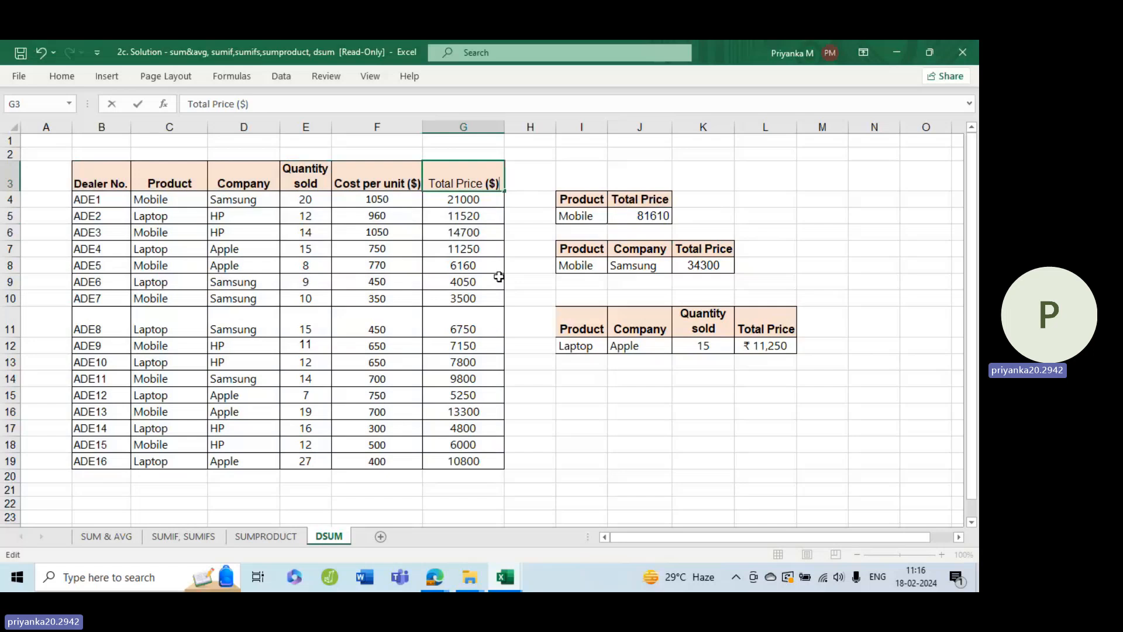
key(Return)
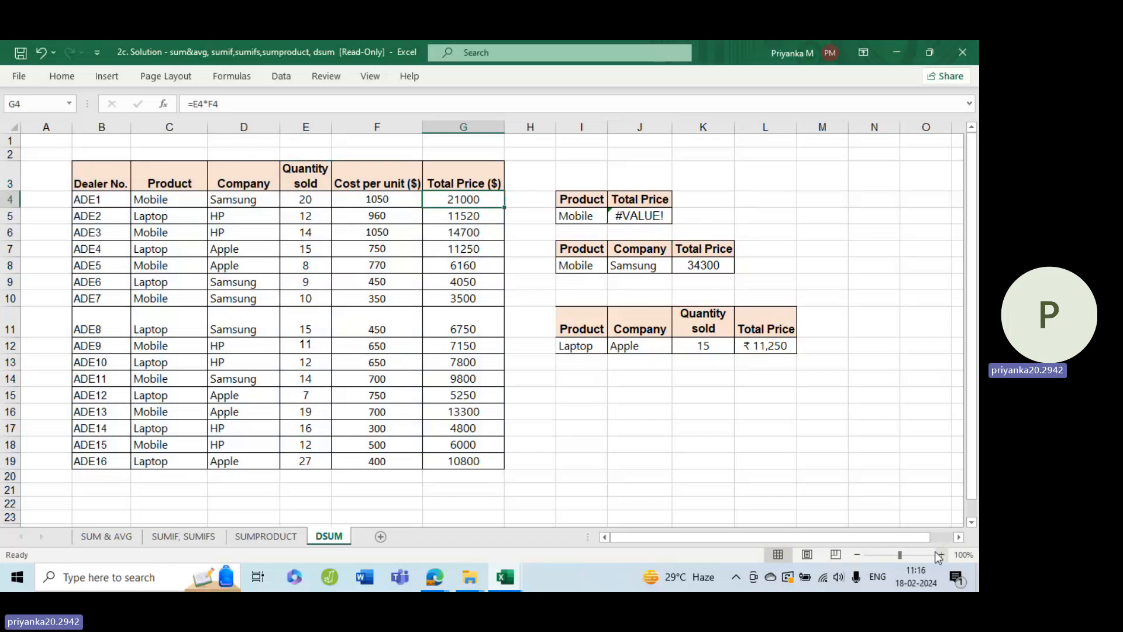
Step: Change the field argument of the DSUM formula in J5 to the data table's header cell G3
click(639, 215)
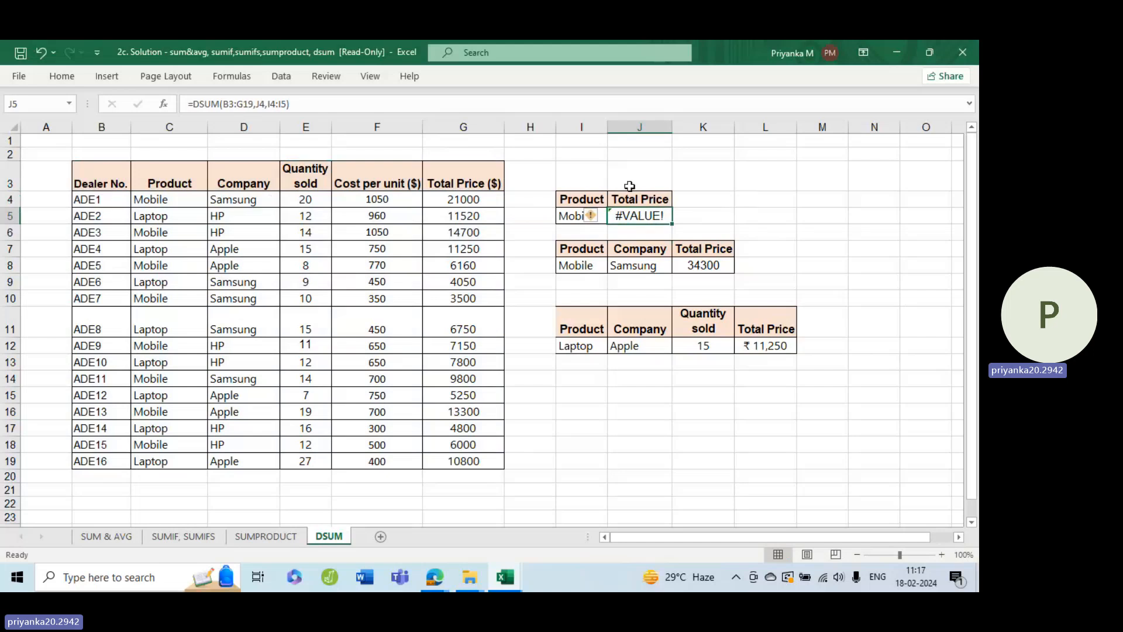
double_click(643, 214)
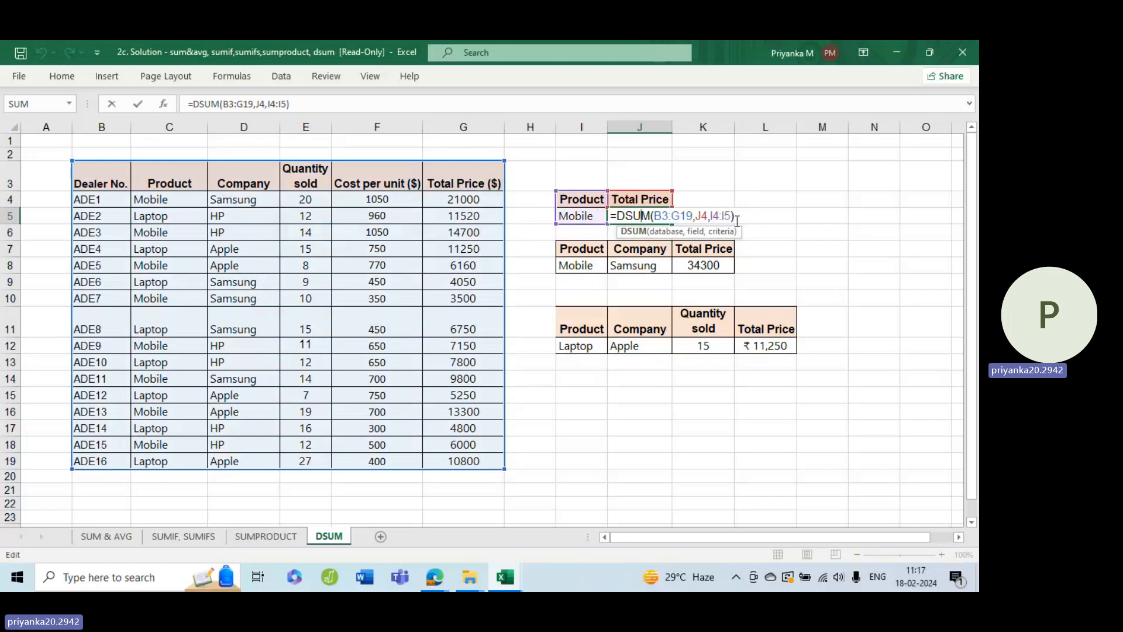
drag(733, 216, 656, 216)
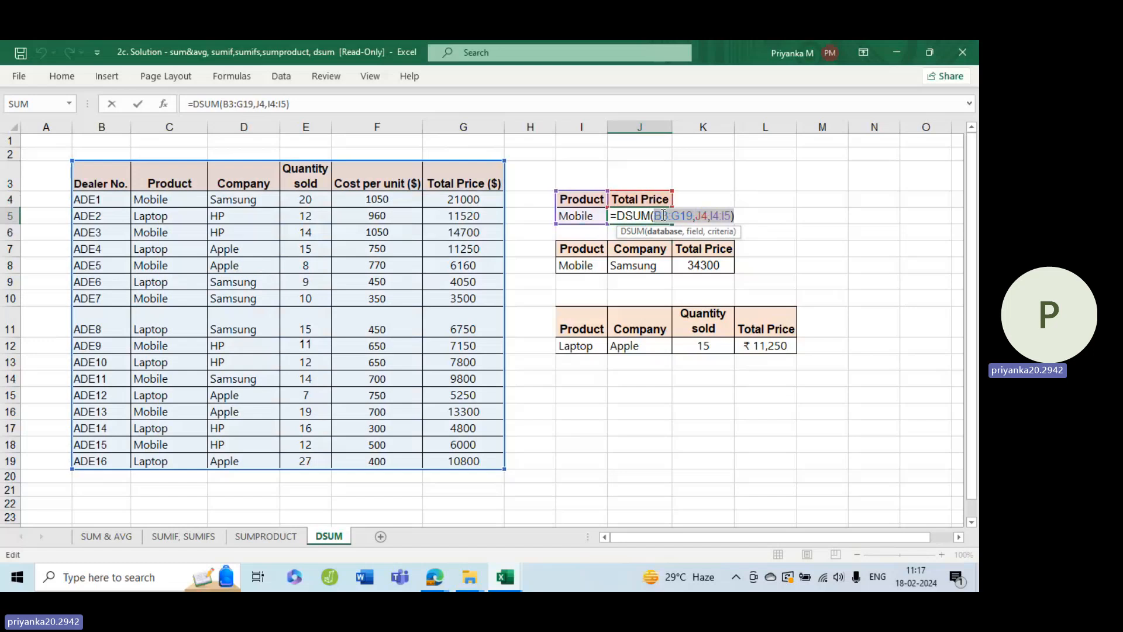
double_click(702, 216)
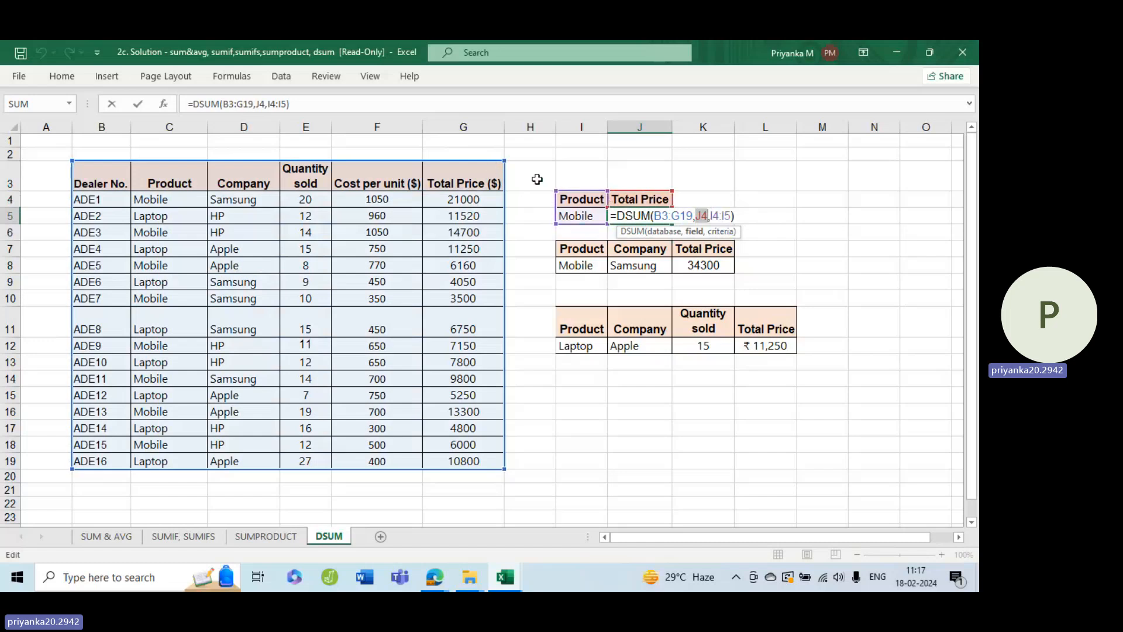
click(483, 181)
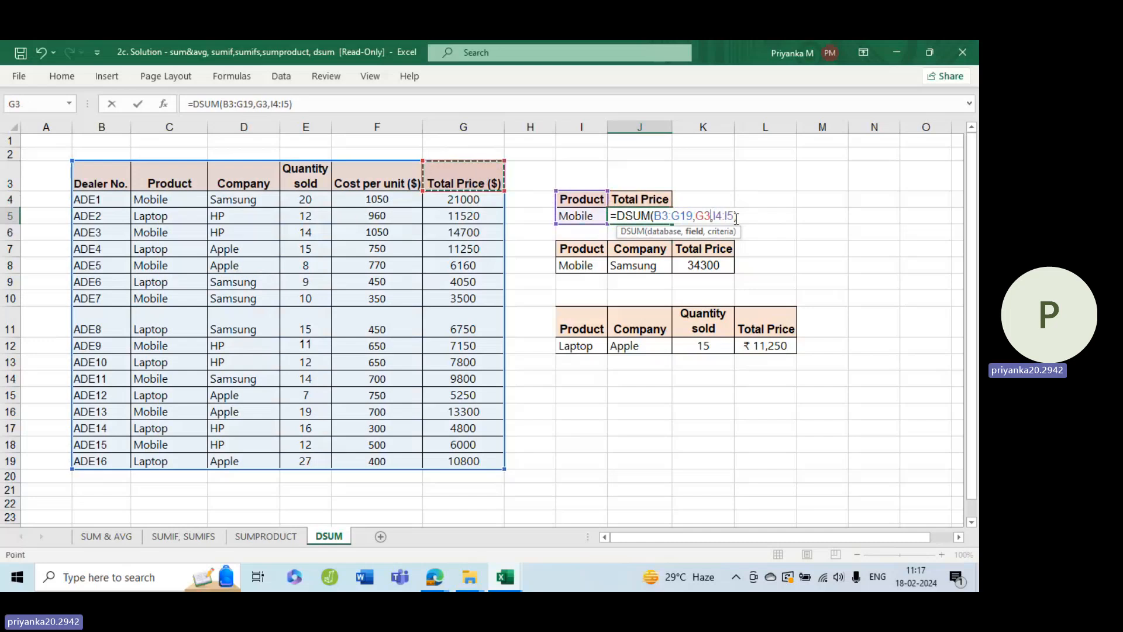
click(755, 213)
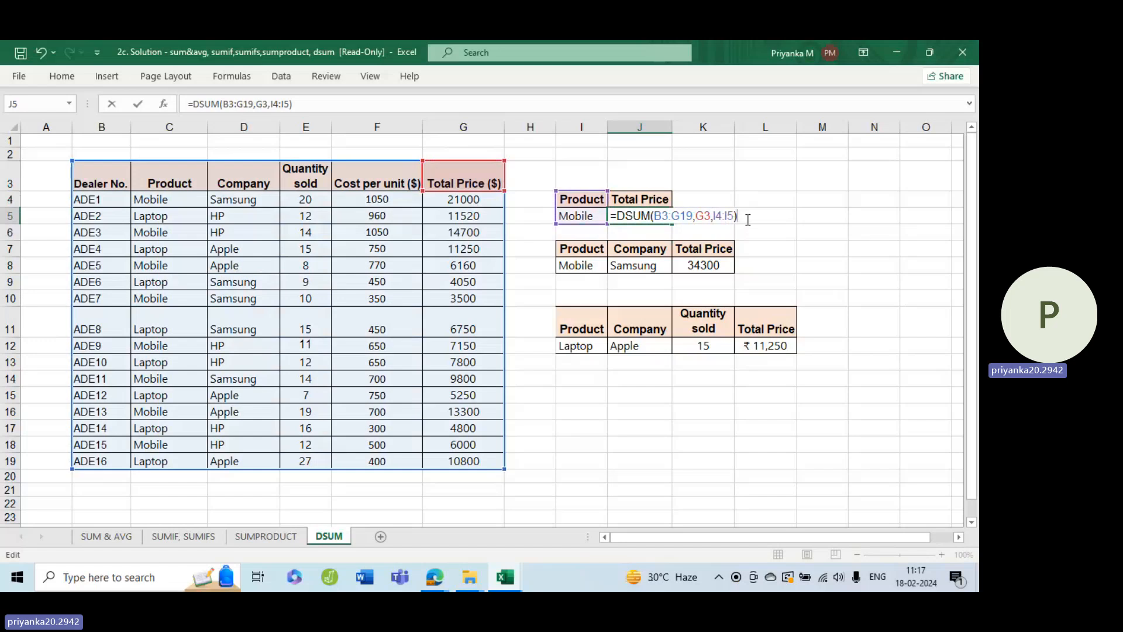
key(Escape)
Step: Review the DSUM formulas in J5 and K8 and compare the header in K7 with the one in G3
double_click(661, 215)
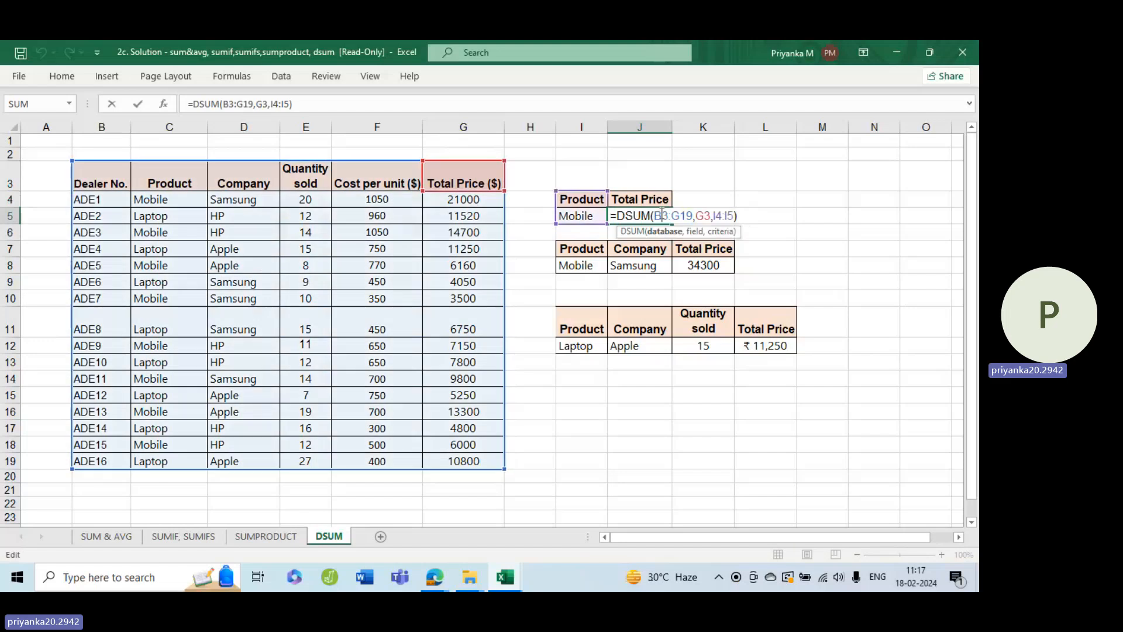
click(700, 266)
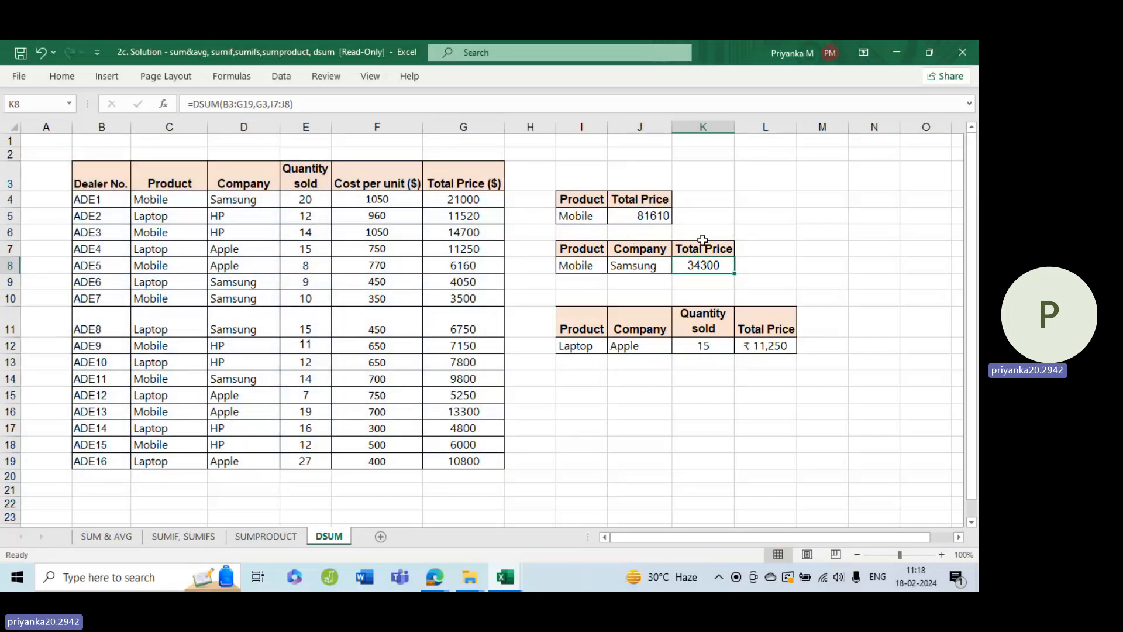
double_click(702, 248)
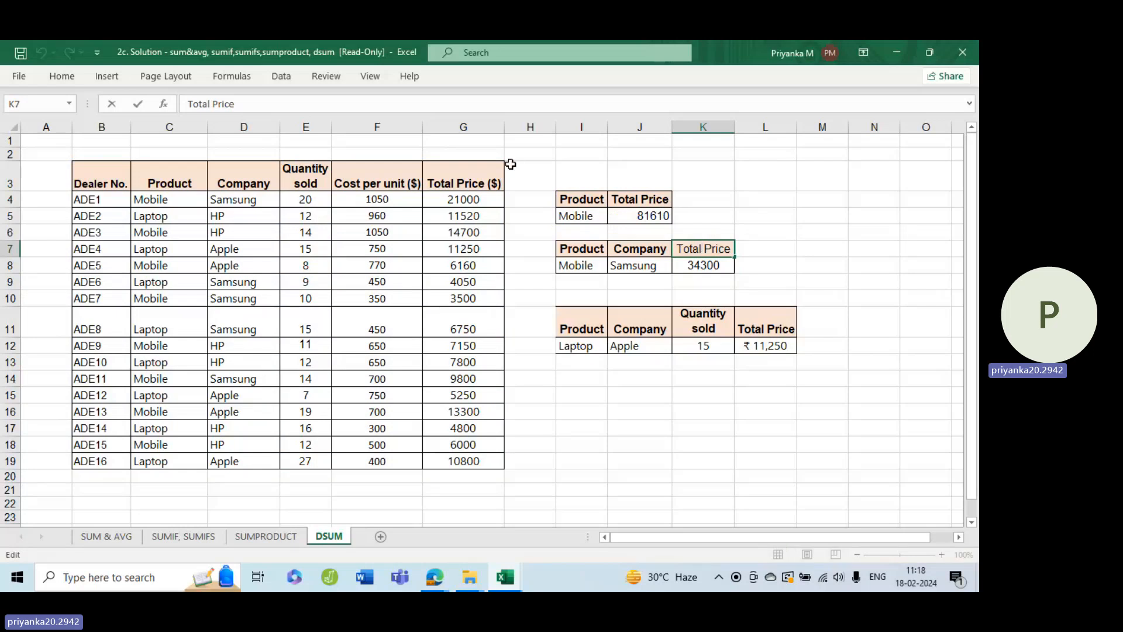
click(487, 177)
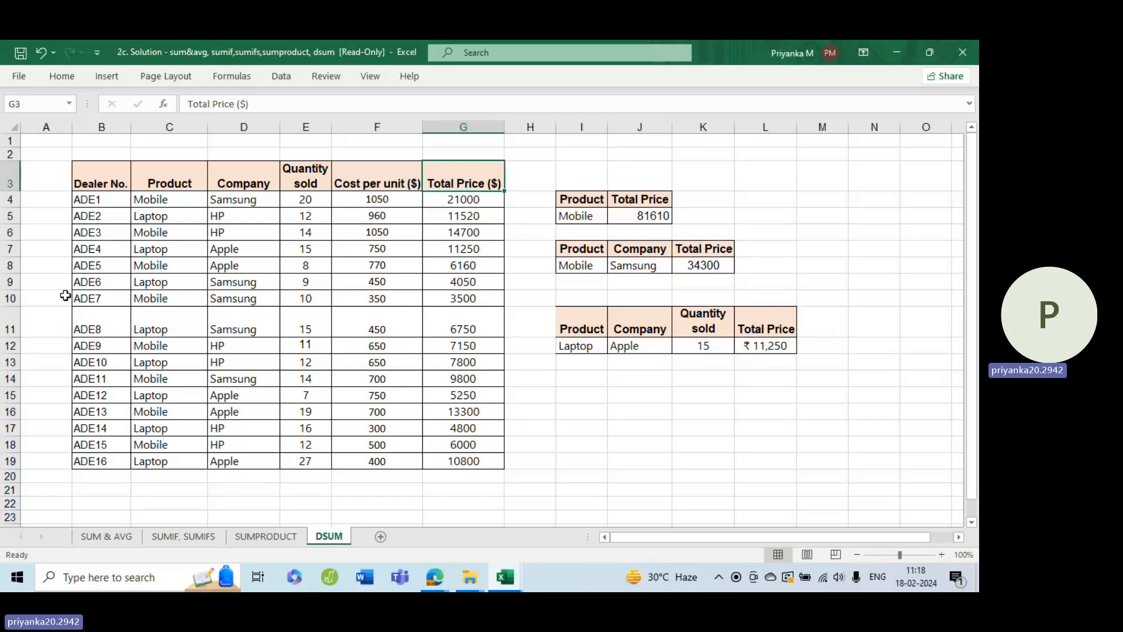
double_click(644, 216)
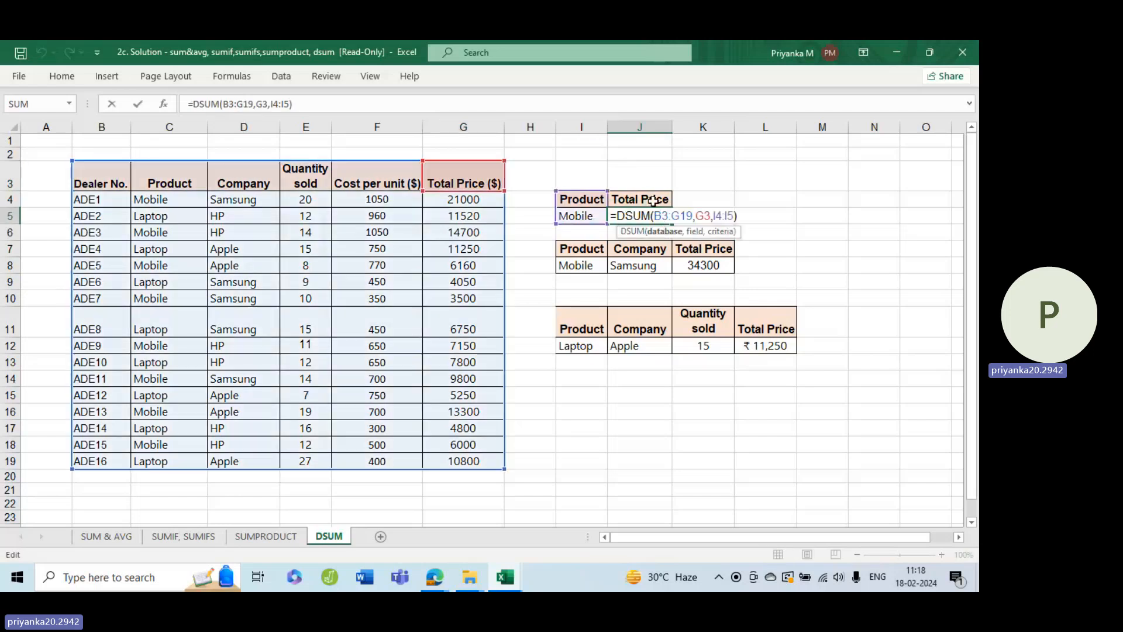
Step: Rename the header in J4 above the Mobile total to "Total Cost"
click(654, 200)
double_click(654, 200)
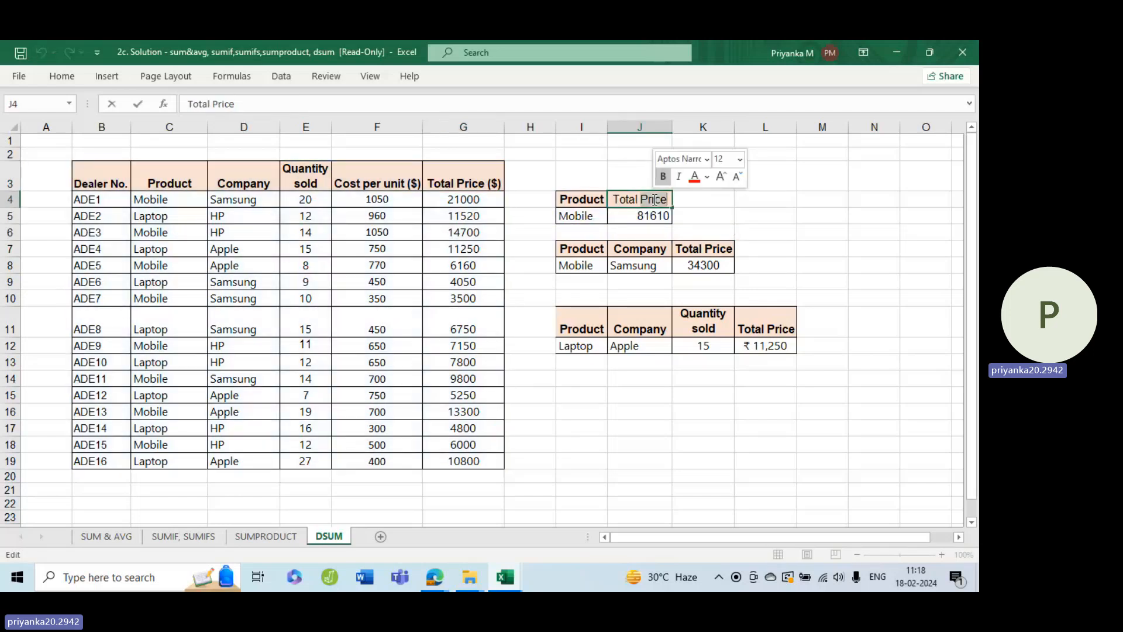
text(Cost)
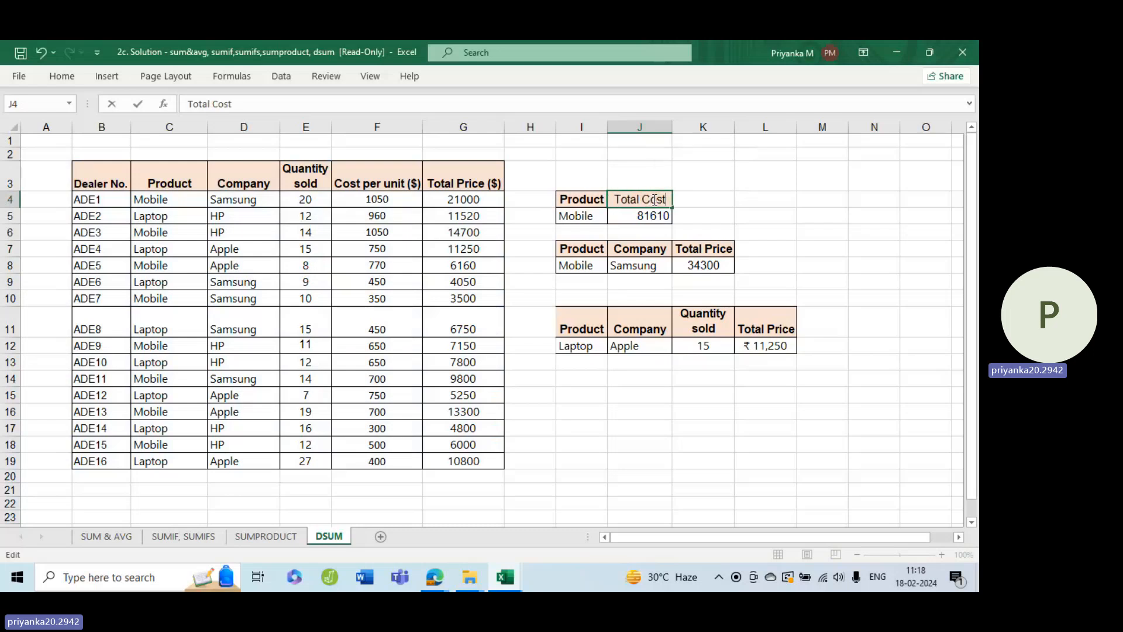
key(Return)
Step: Examine the DSUM formulas in K8 and L12, including the database and field arguments of the K8 formula
click(714, 249)
double_click(716, 246)
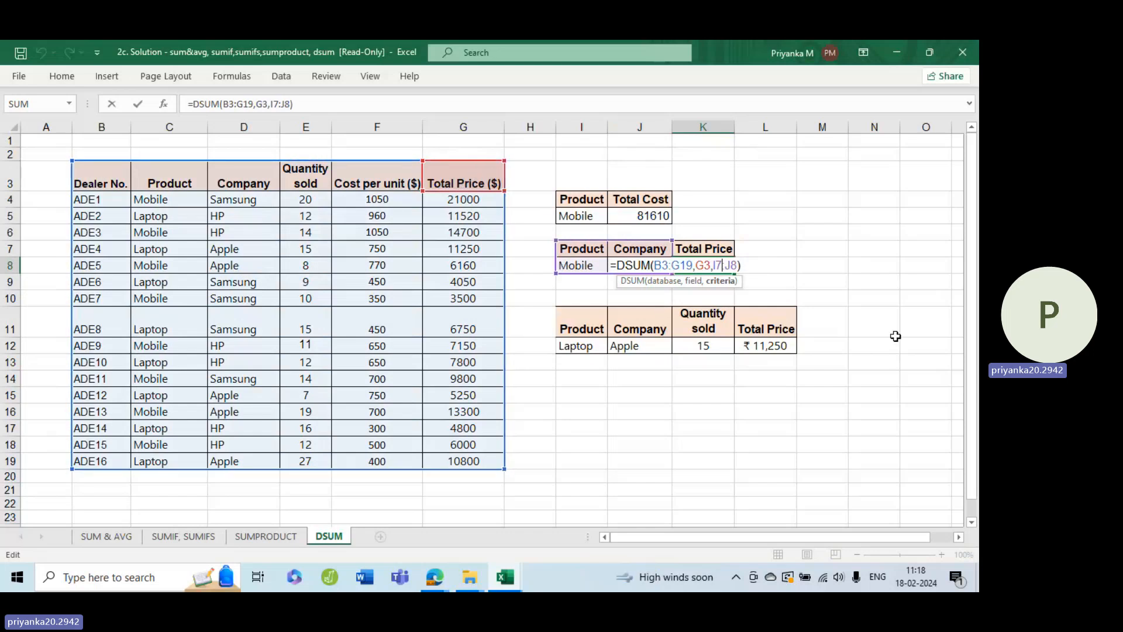
key(Return)
double_click(776, 345)
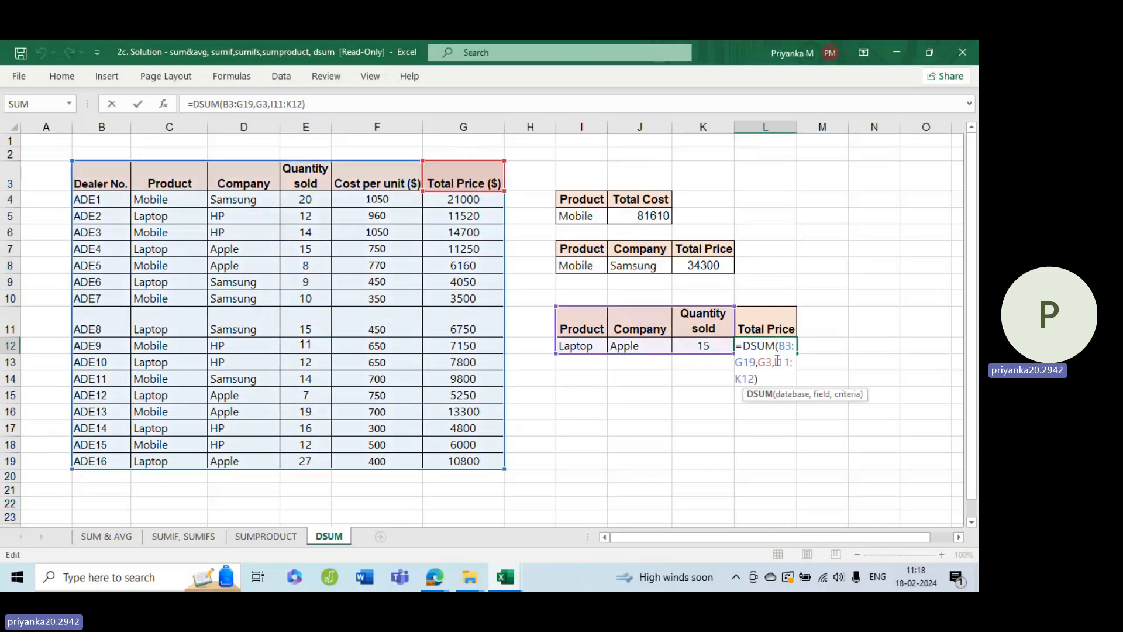
double_click(711, 267)
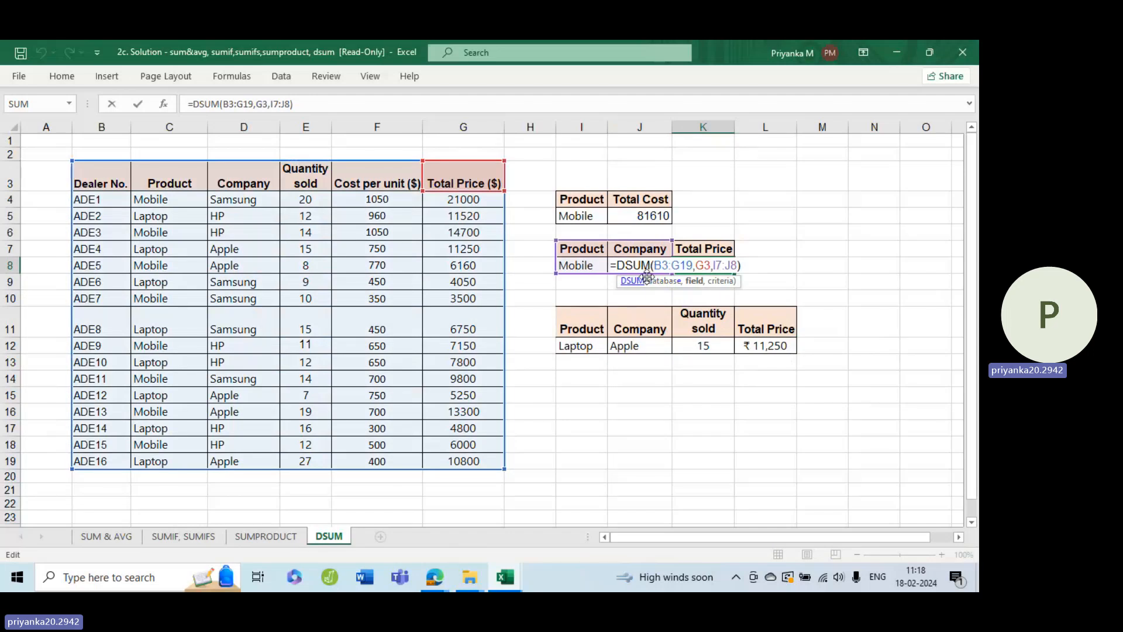
click(668, 282)
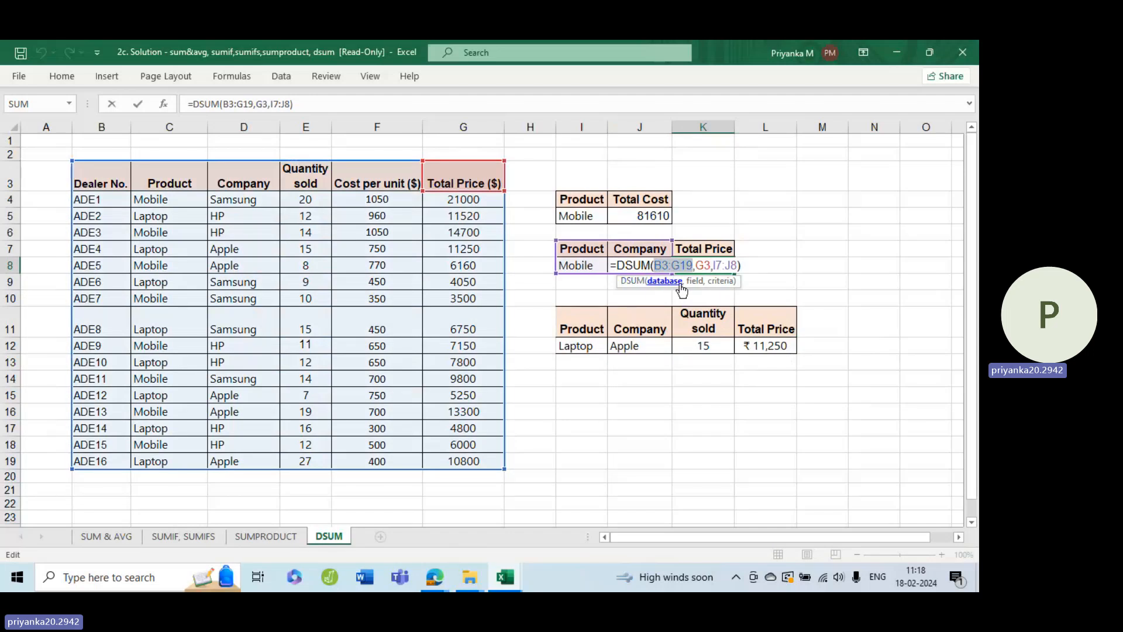
click(695, 282)
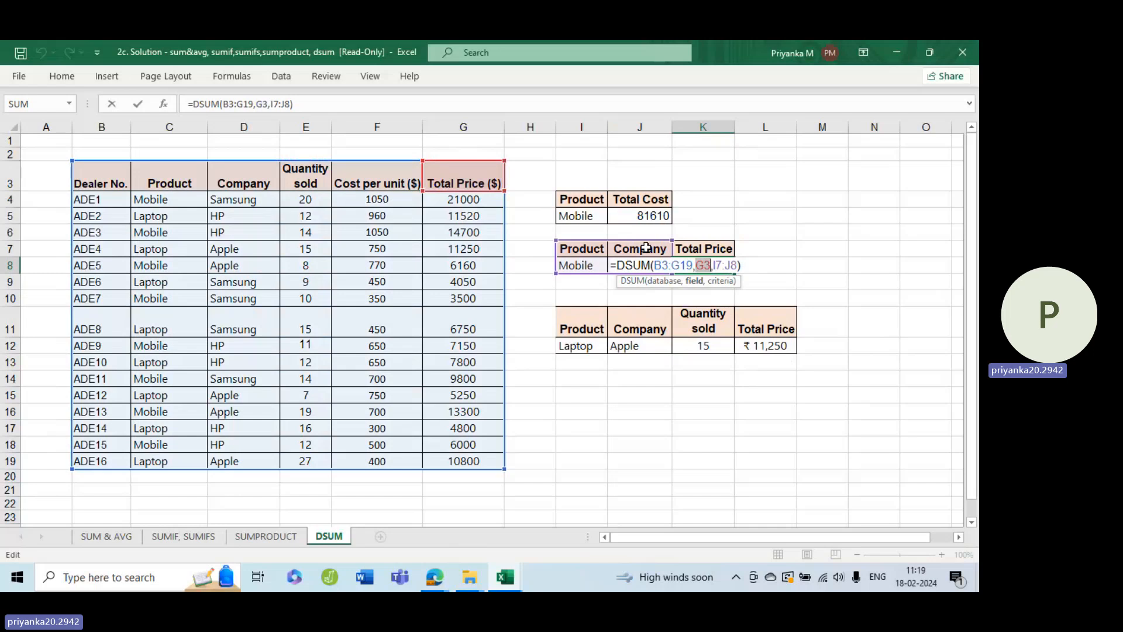
click(771, 345)
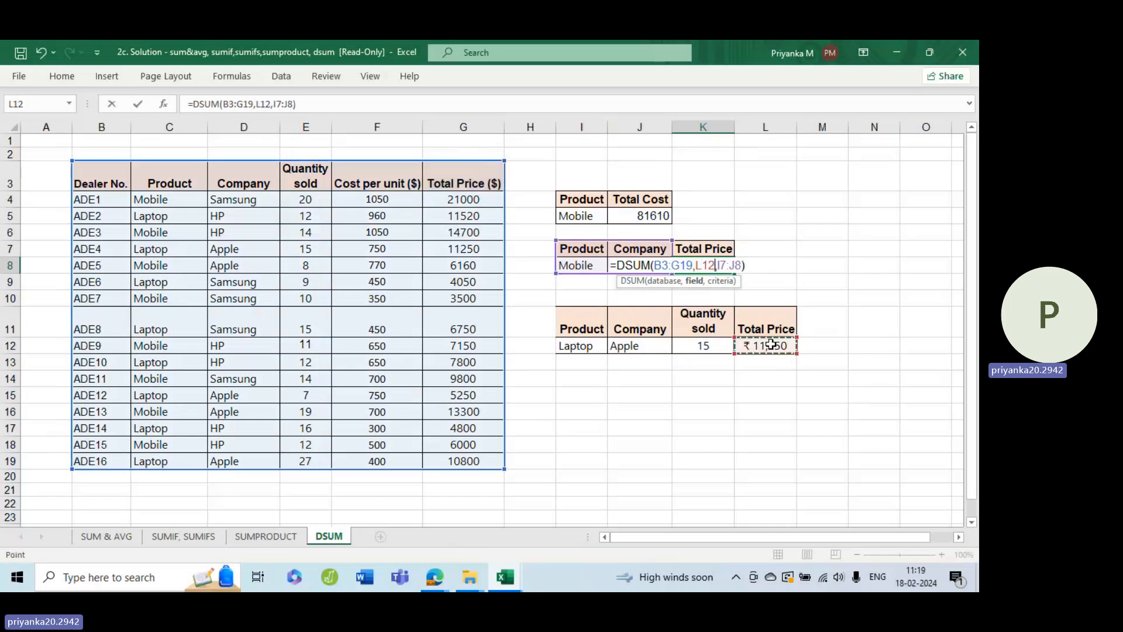
key(Escape)
Step: Examine the field argument of the three-criteria DSUM formula in L12
click(771, 345)
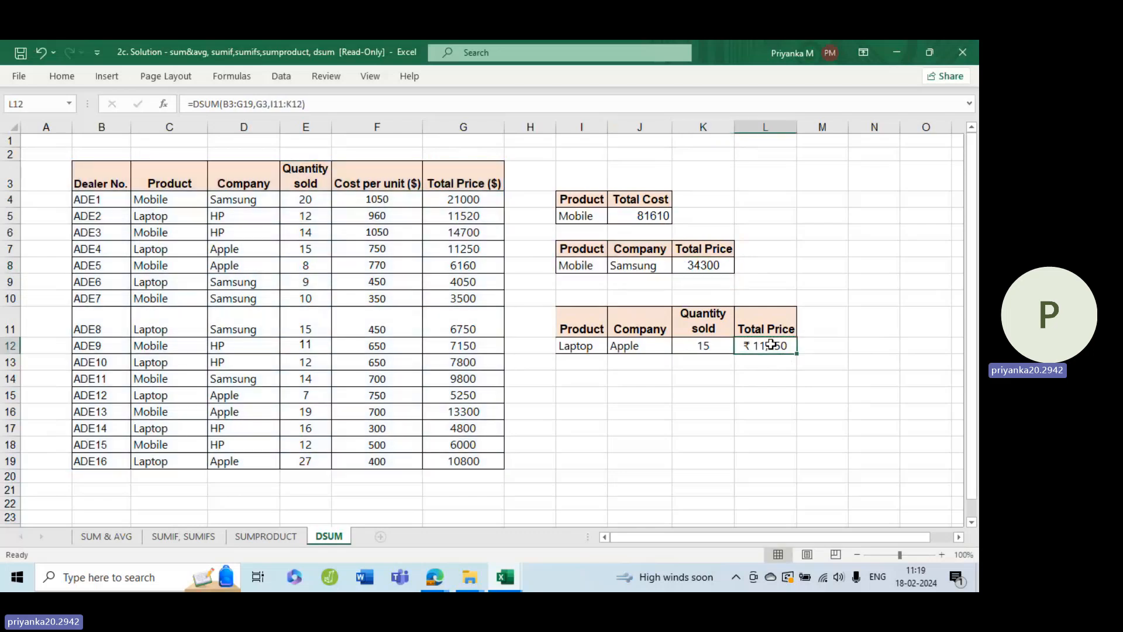
double_click(772, 345)
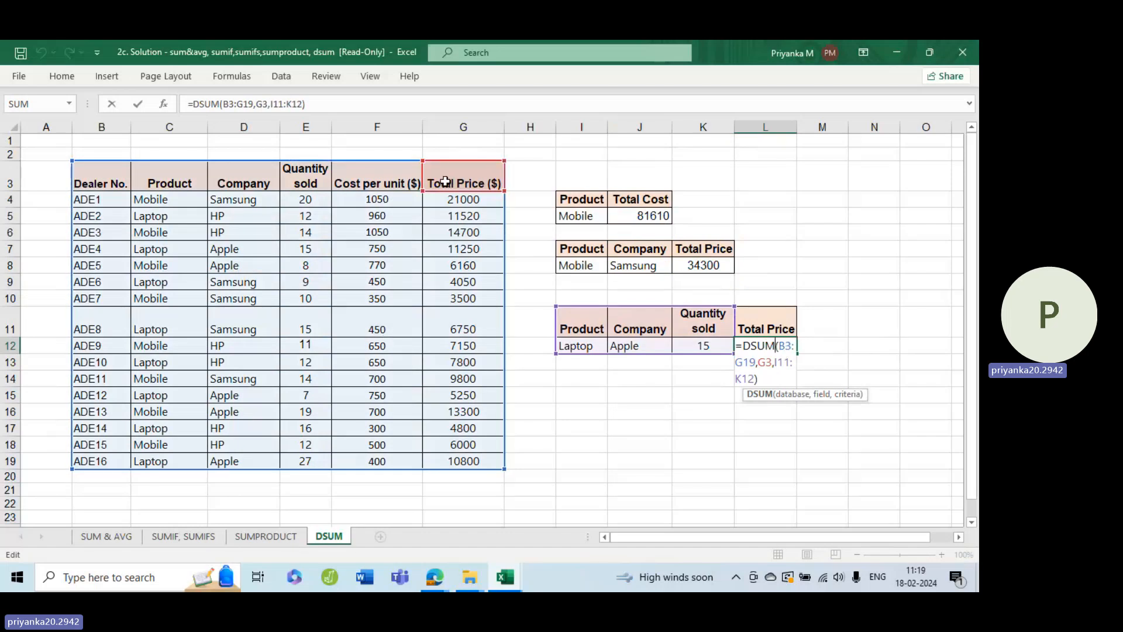
click(768, 364)
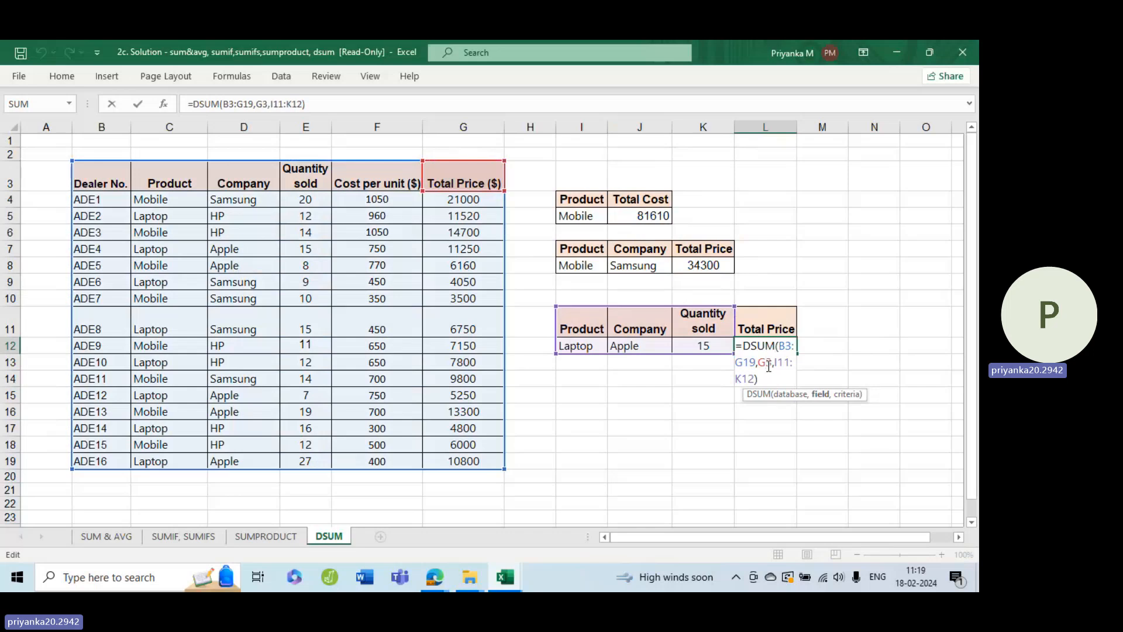
double_click(769, 363)
mouse_move(516, 581)
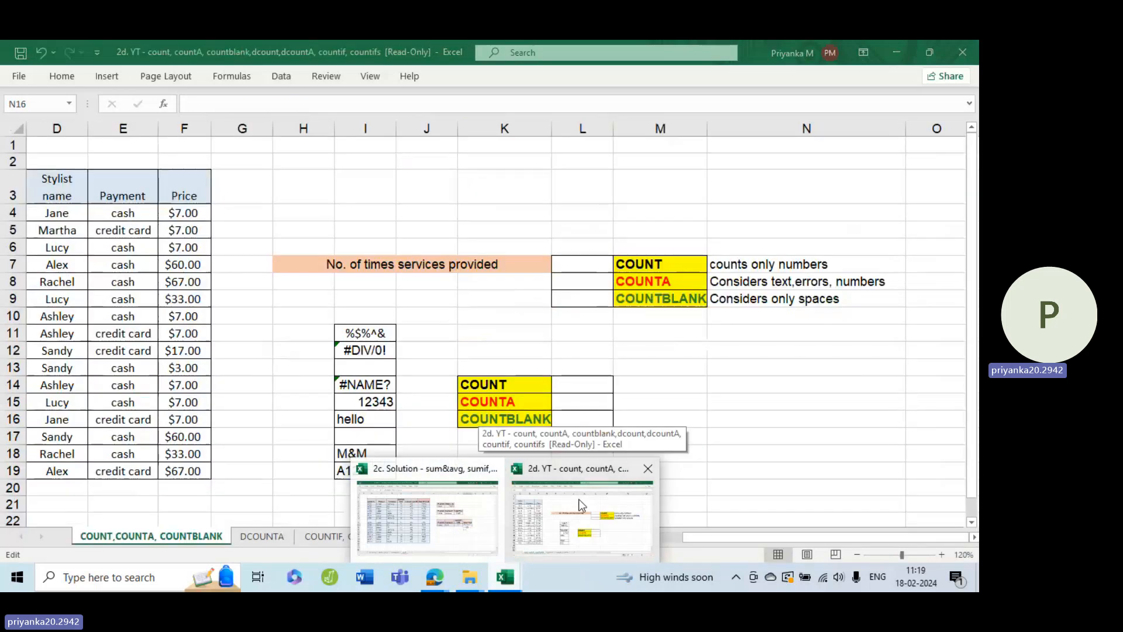
click(578, 499)
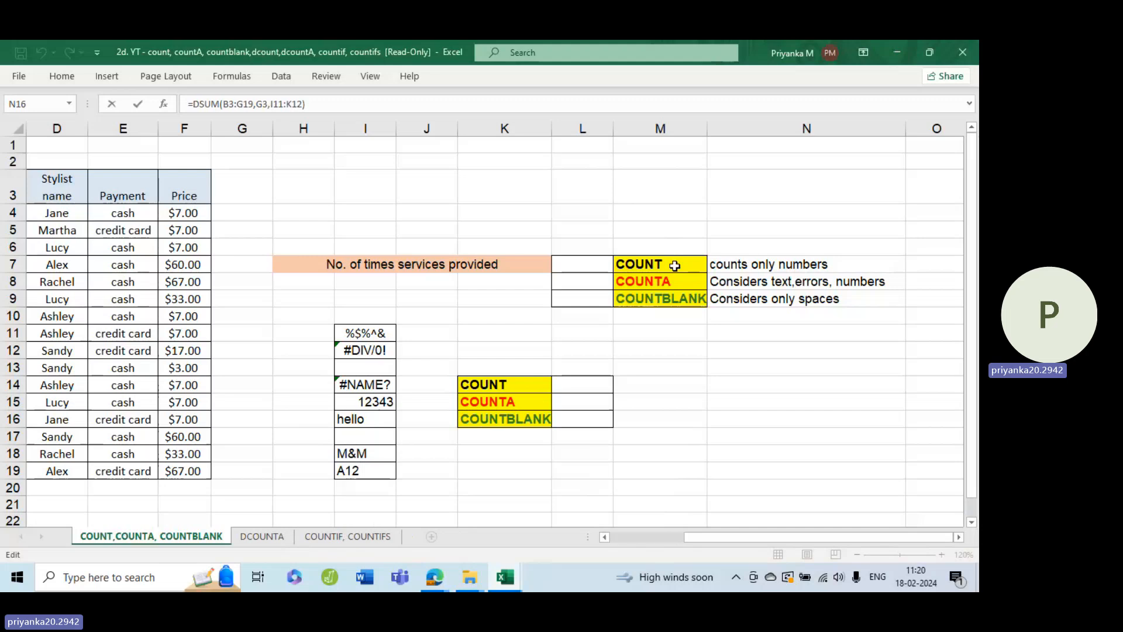
click(762, 267)
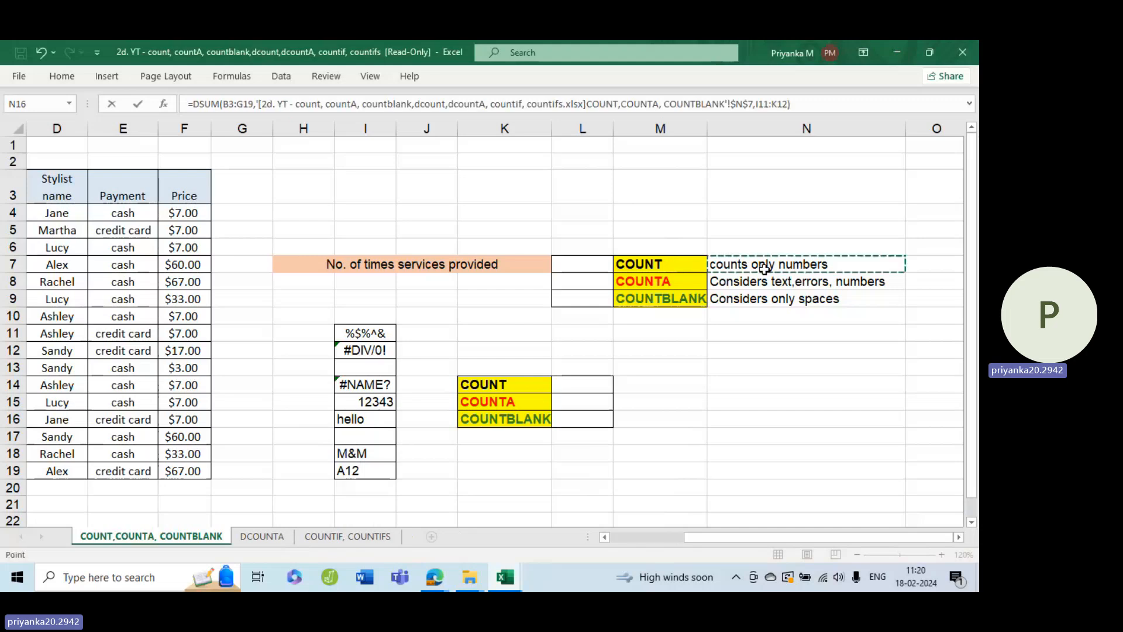
key(Escape)
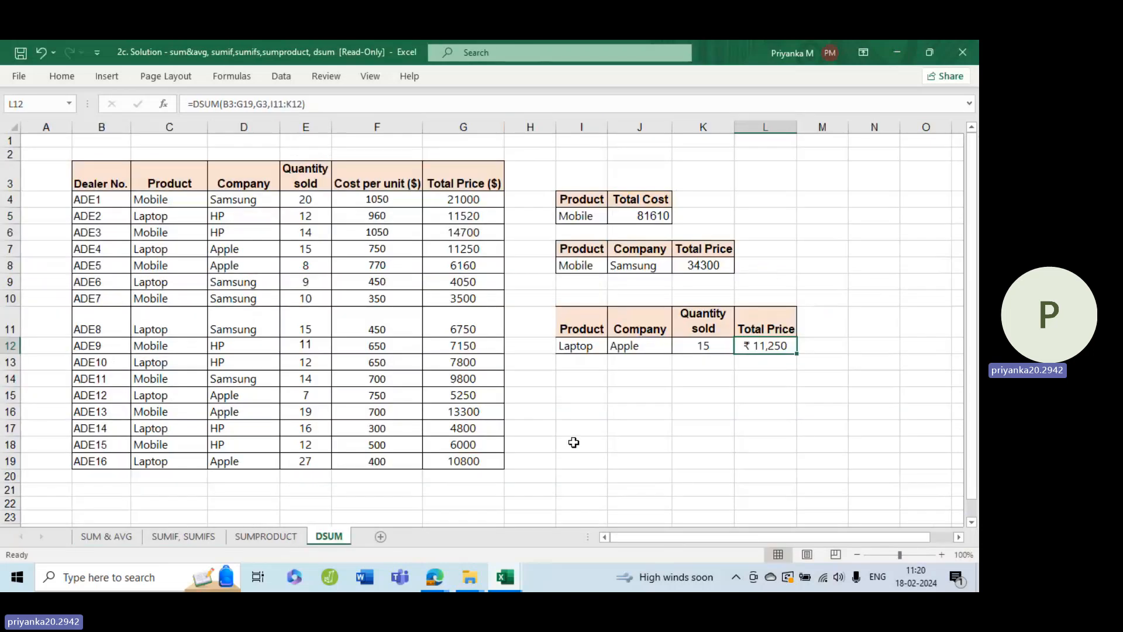
Step: Switch to the "2d. YT - count, countA, countblank" workbook and select the COUNT description in N7
click(501, 579)
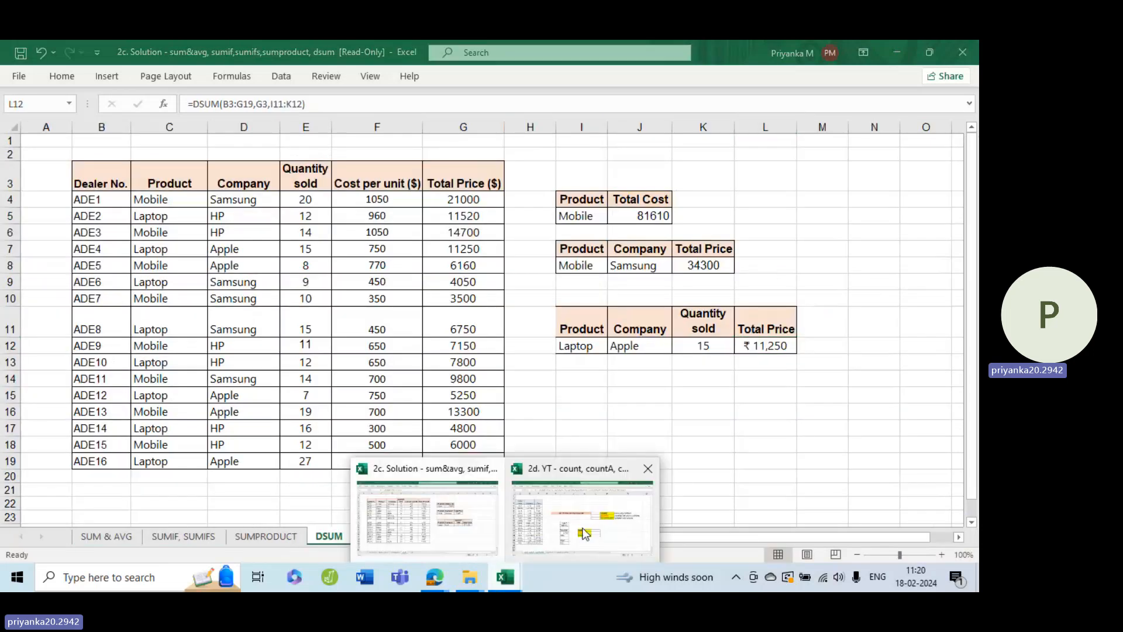
click(577, 515)
click(744, 269)
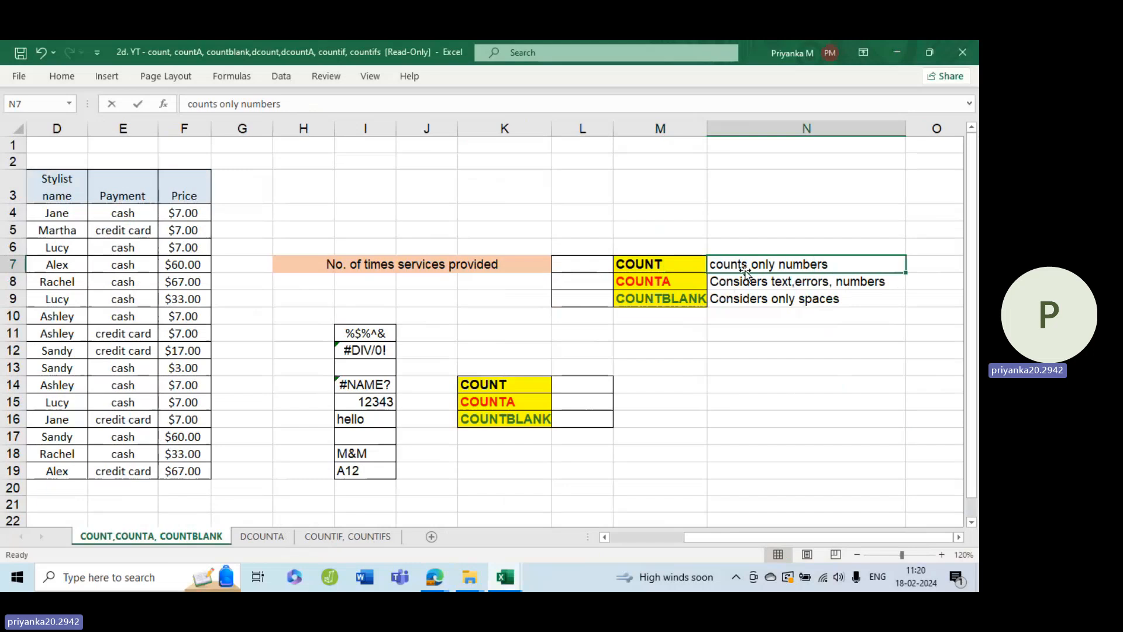
Step: Enlarge the worksheet to 140% and examine the COUNTA and COUNTBLANK descriptions in M8:N9
click(950, 554)
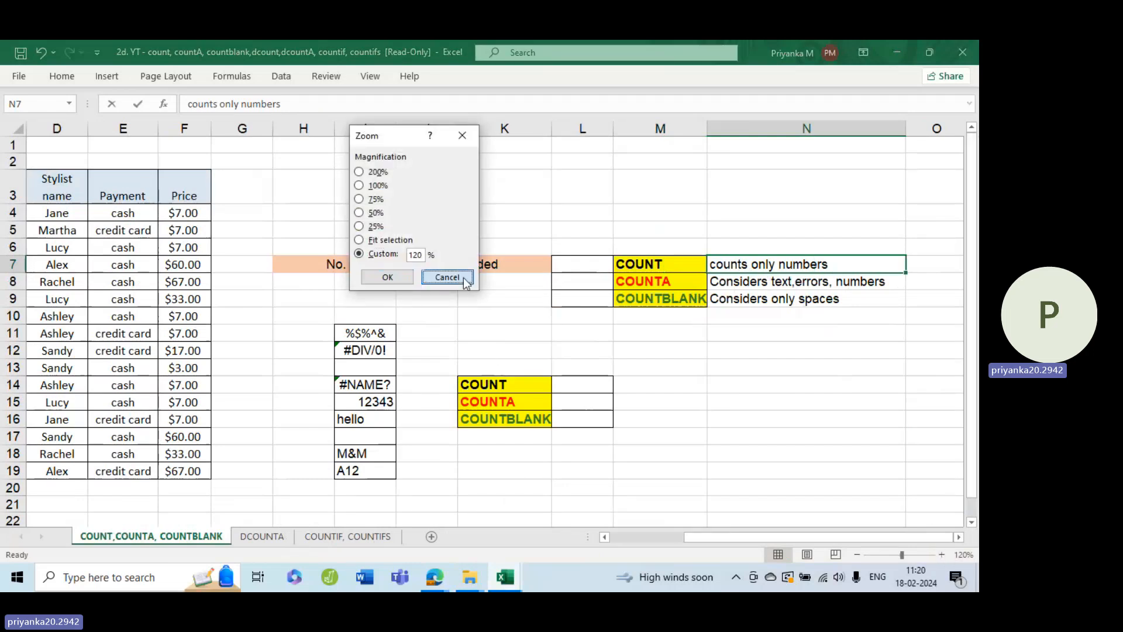
click(446, 276)
click(946, 554)
click(946, 554)
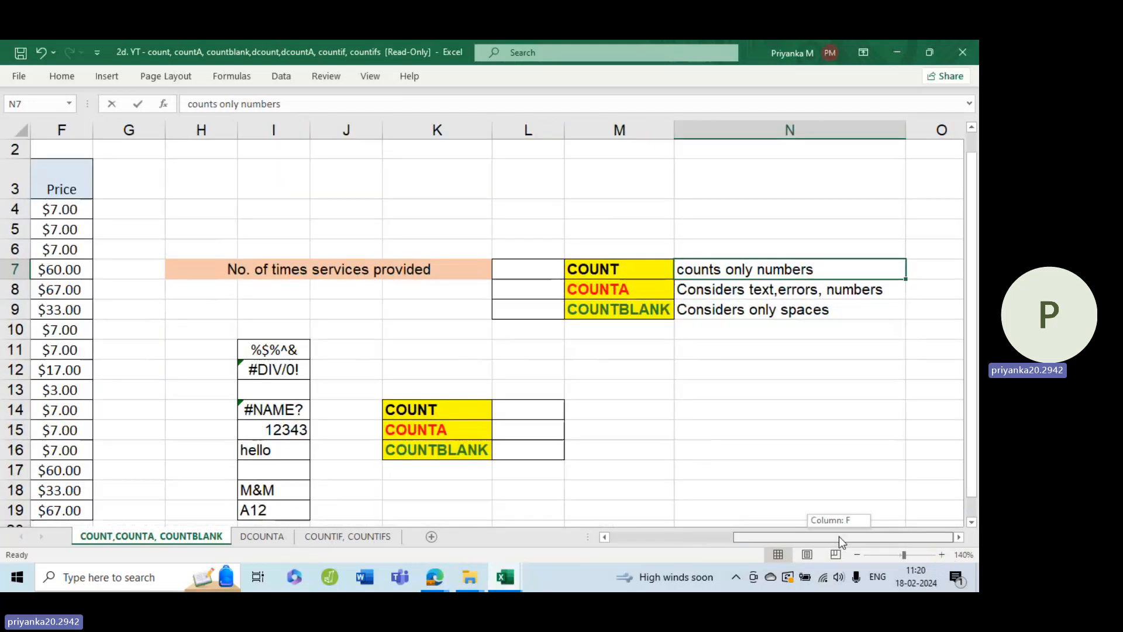
click(653, 289)
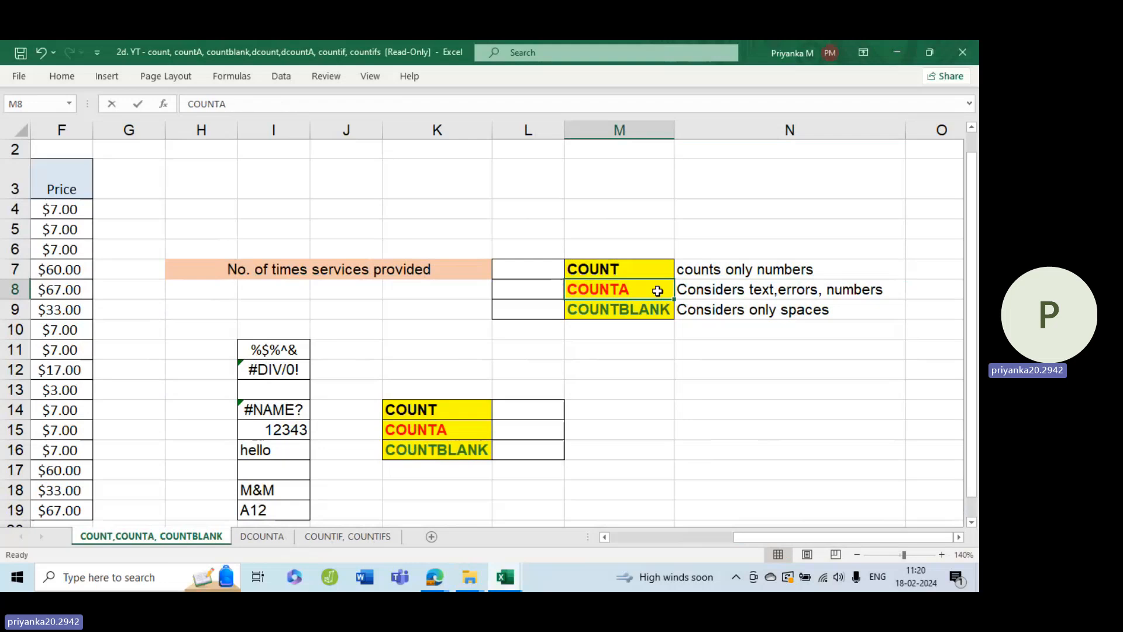
click(704, 290)
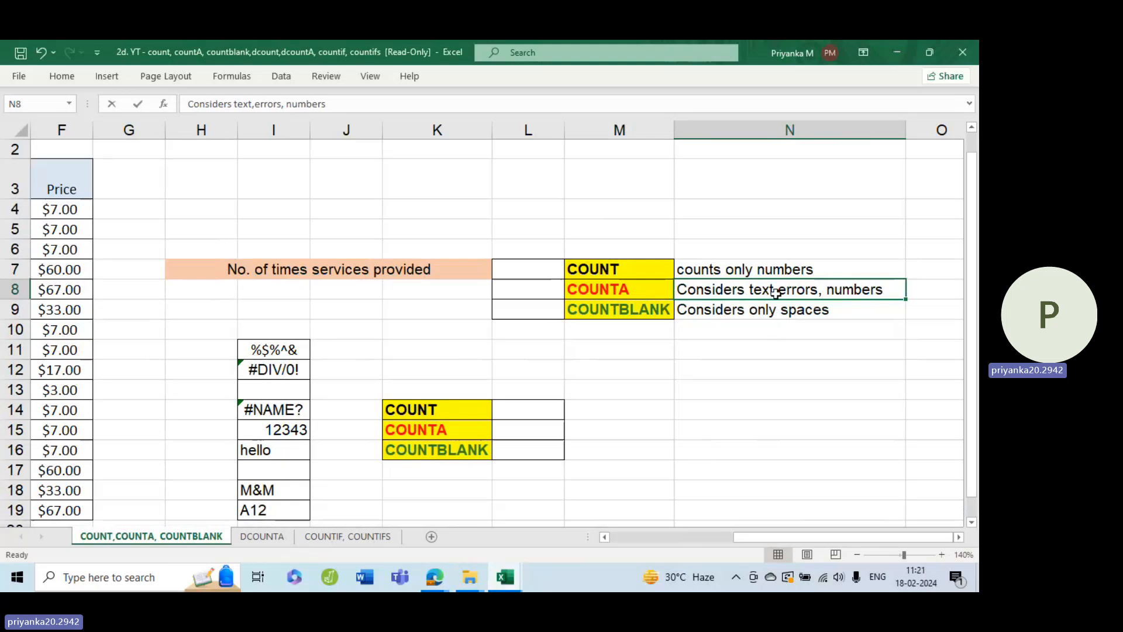
click(767, 314)
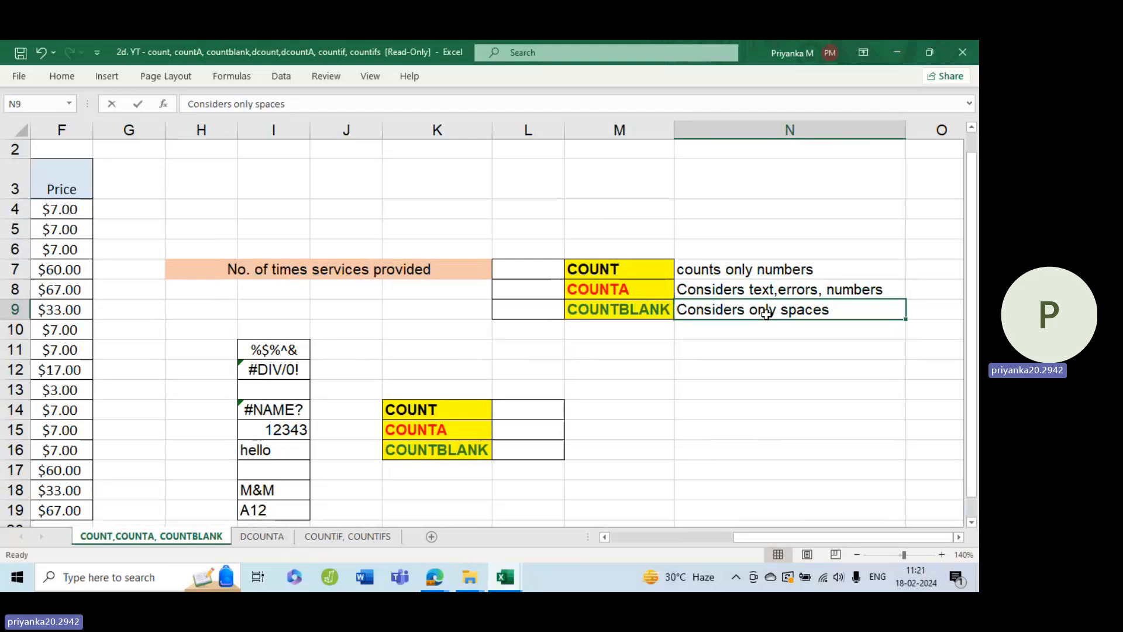
click(654, 310)
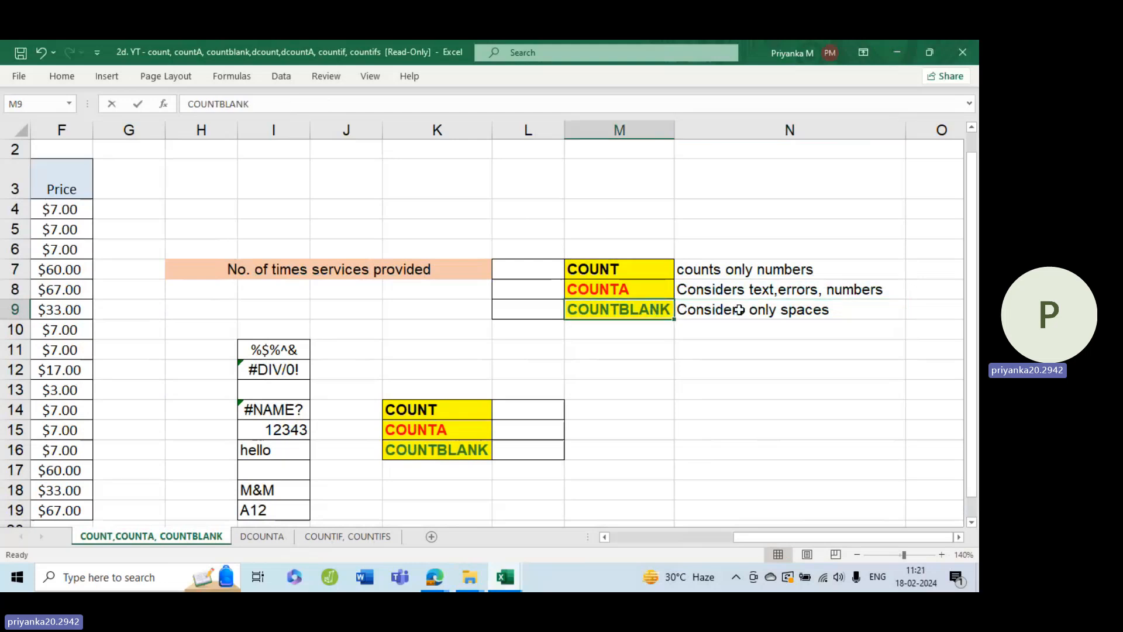
click(758, 308)
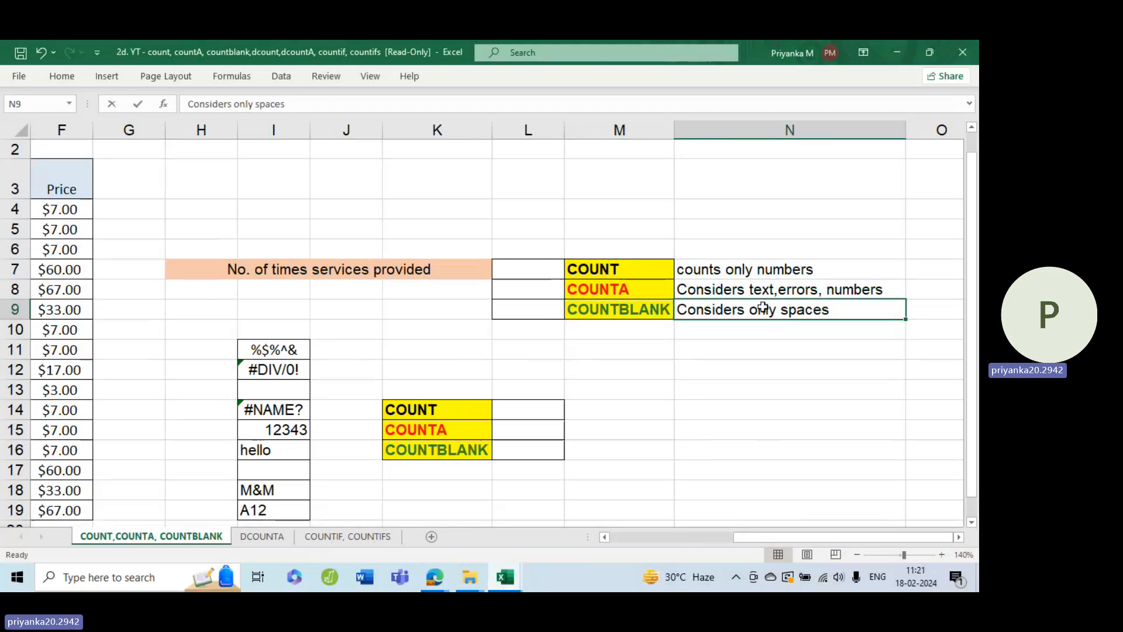
Step: Make the word "only" bold in the COUNTBLANK description in N9
double_click(764, 309)
double_click(767, 310)
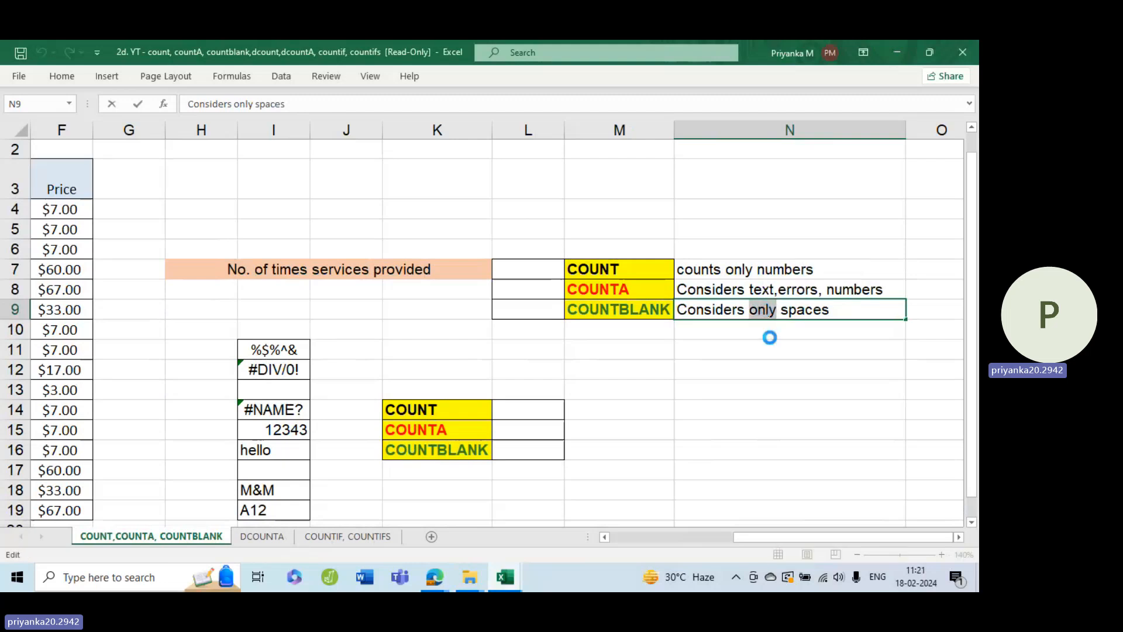
key(ctrl+b)
click(794, 291)
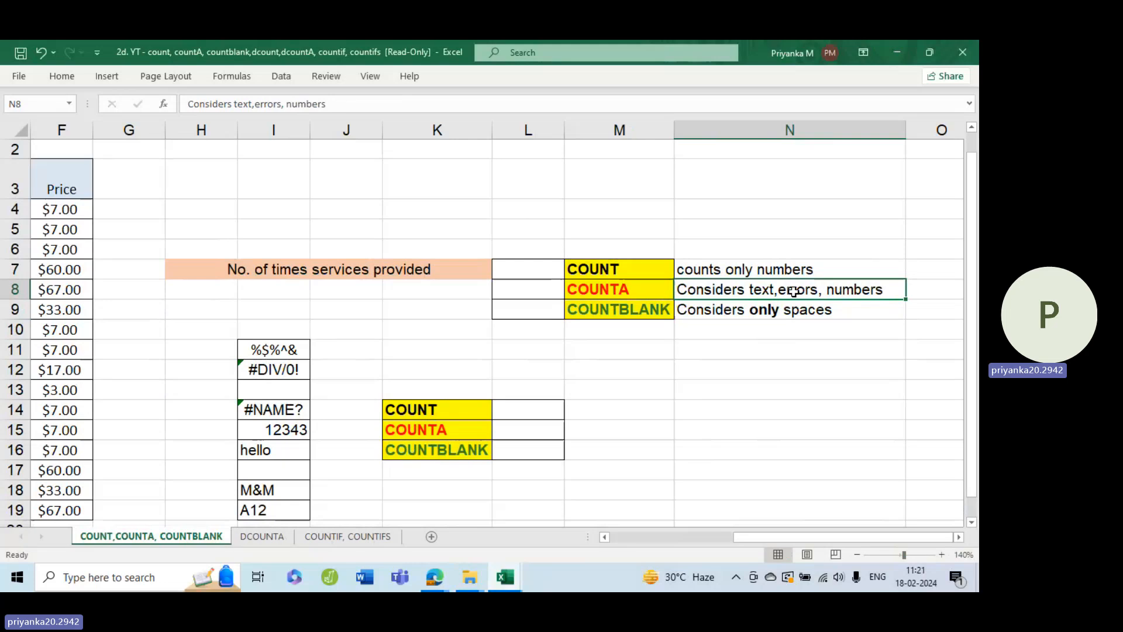
click(797, 349)
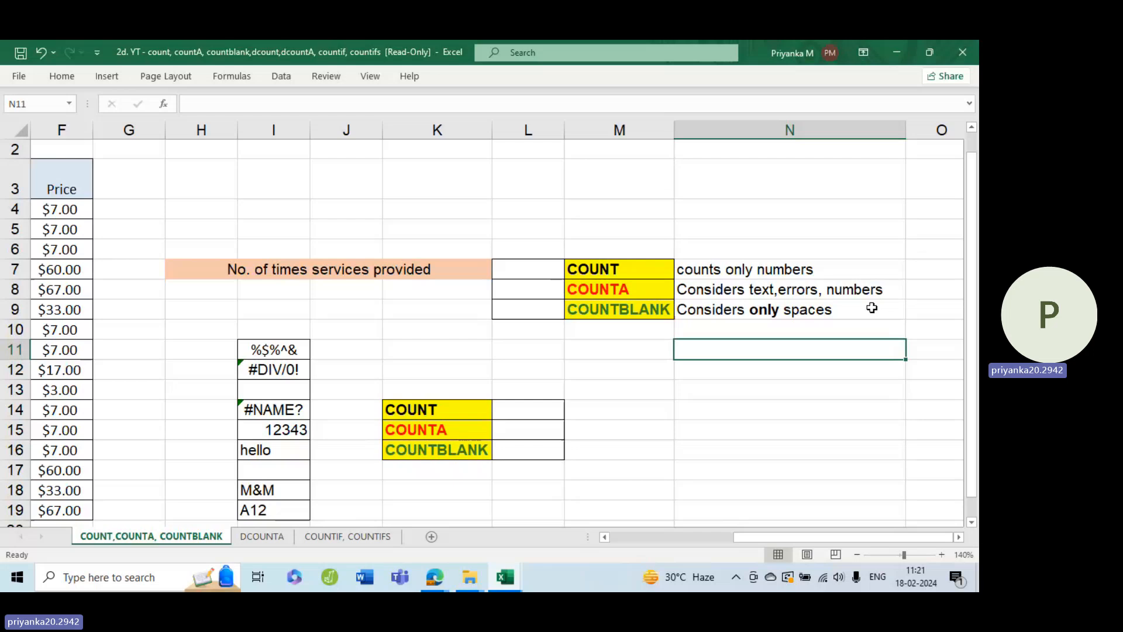
Step: Enter a COUNT formula over the Price values F4:F19 in L7, beside "No. of times services provided"
click(857, 554)
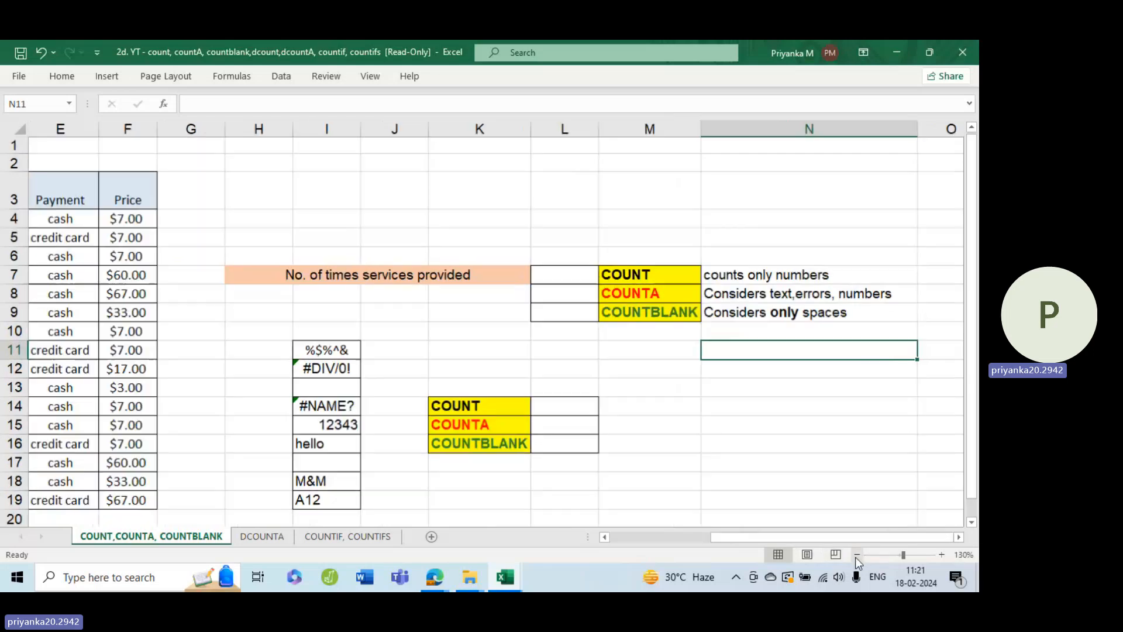
click(857, 555)
drag(797, 537, 718, 538)
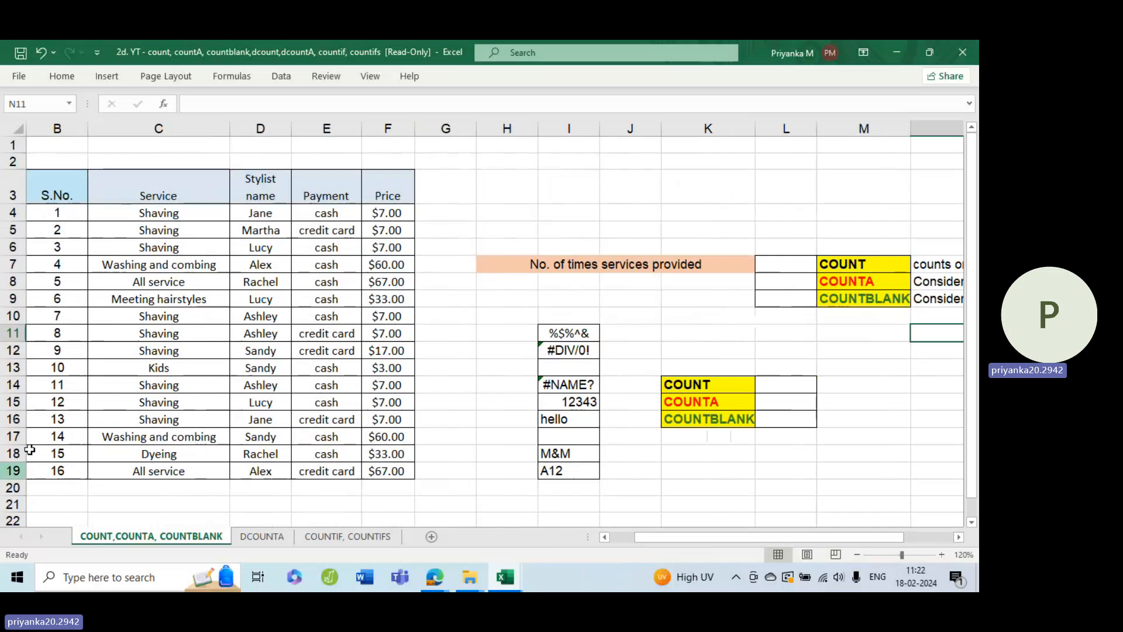
drag(720, 537, 742, 547)
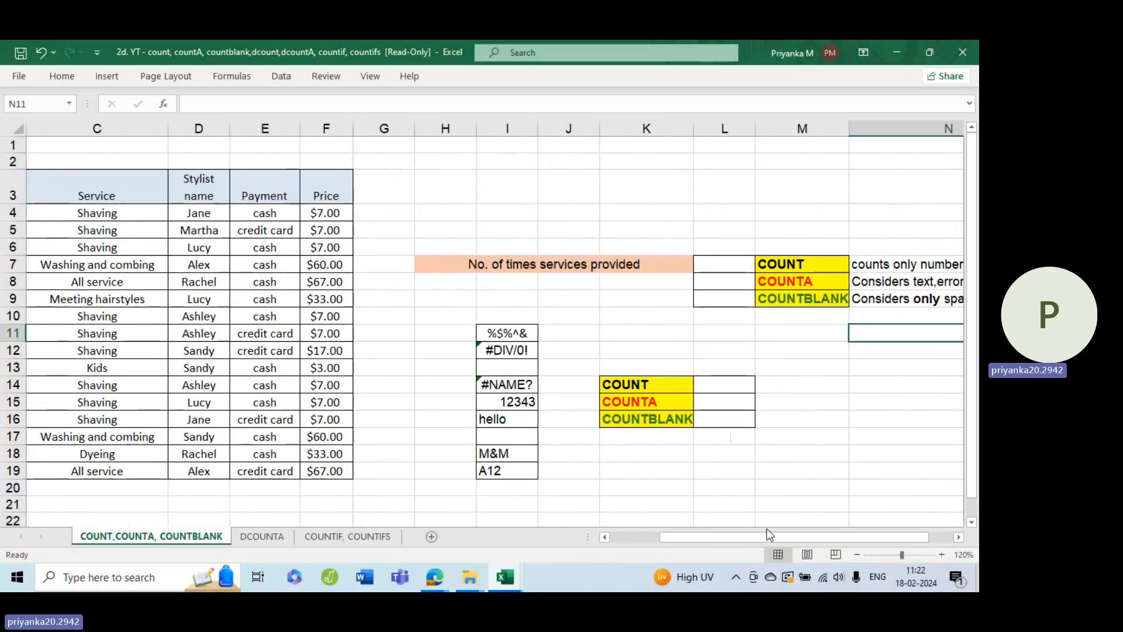
click(719, 267)
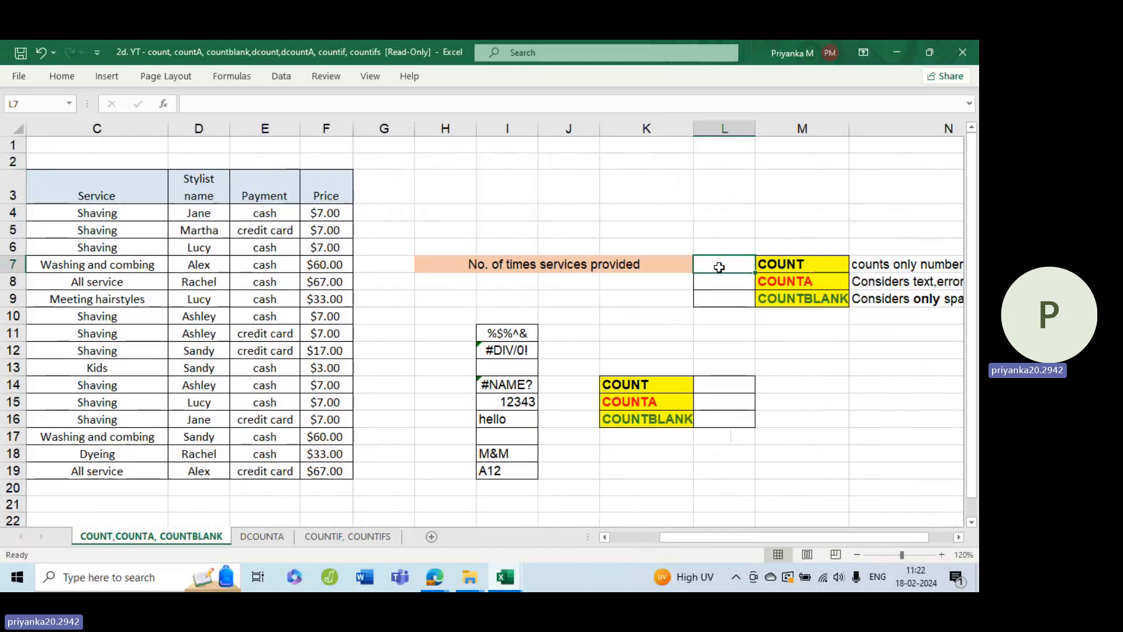
double_click(720, 267)
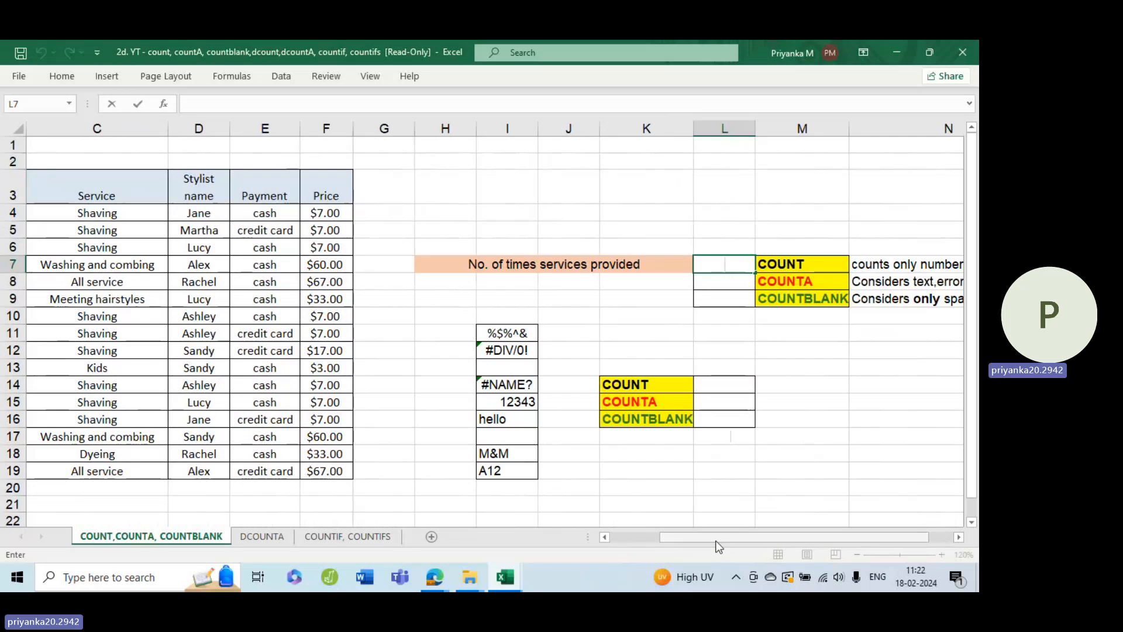
text(=co)
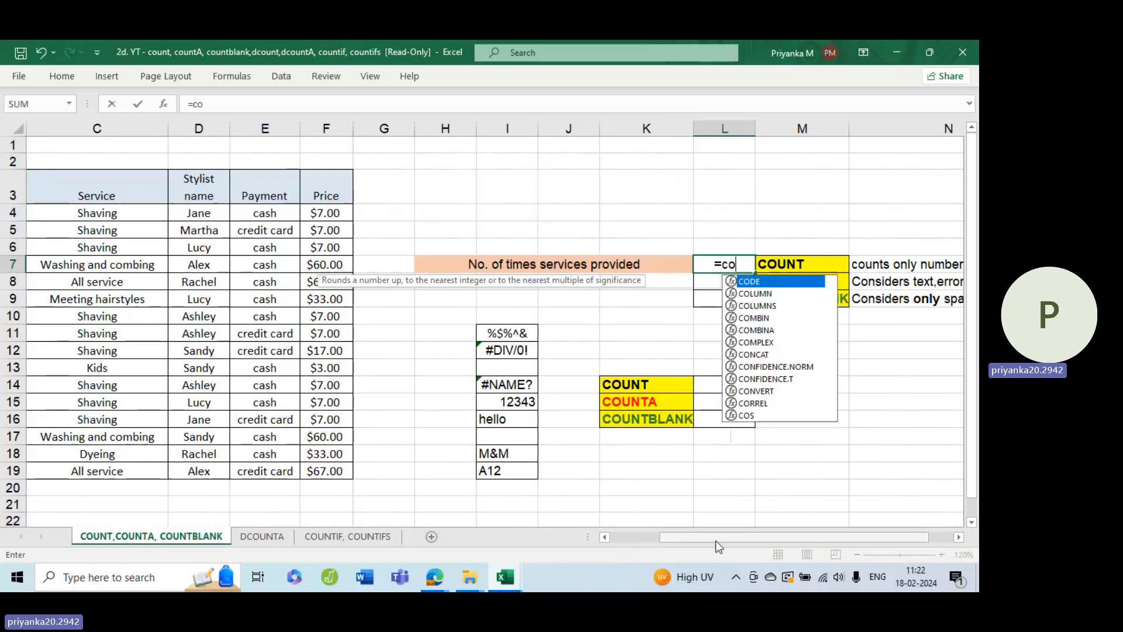
text(unt)
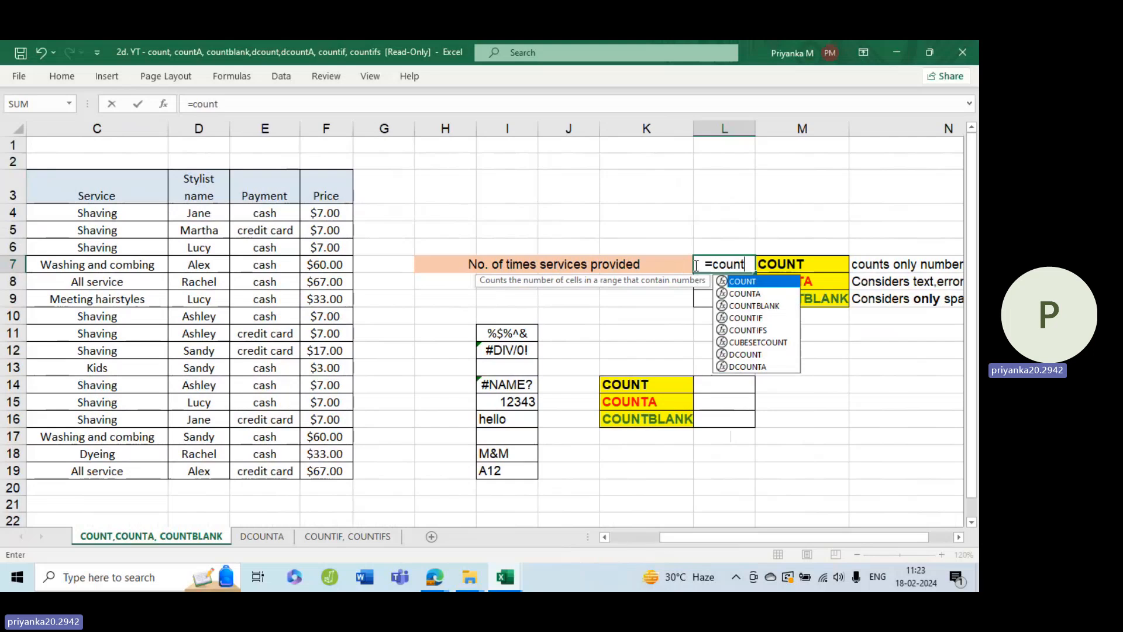
key(Tab)
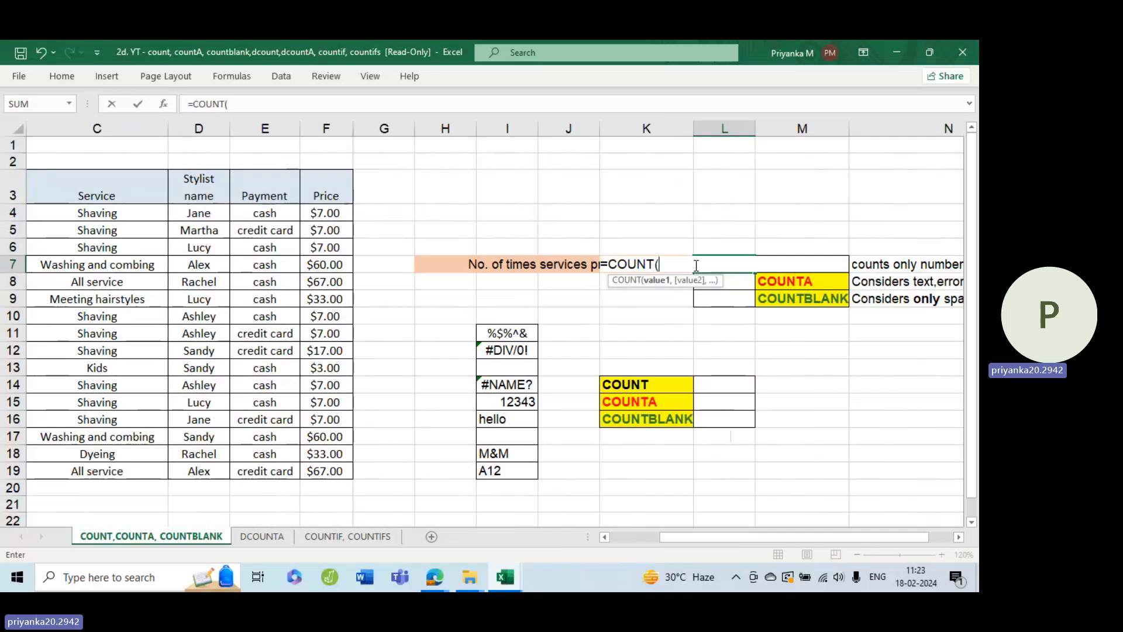
click(337, 213)
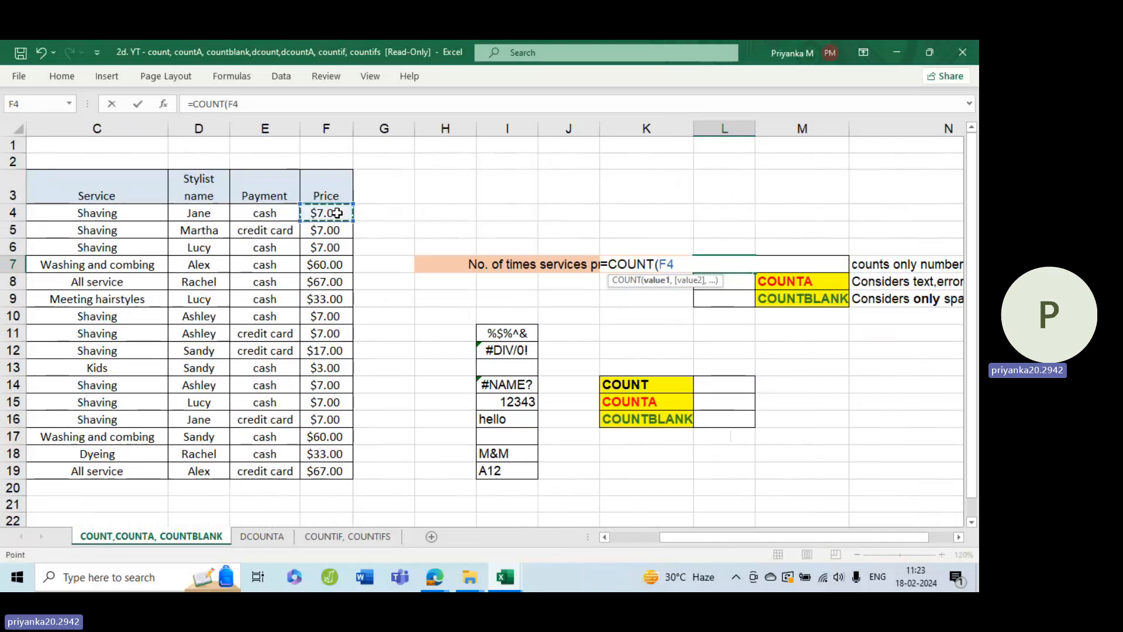
key(ctrl+shift+Down)
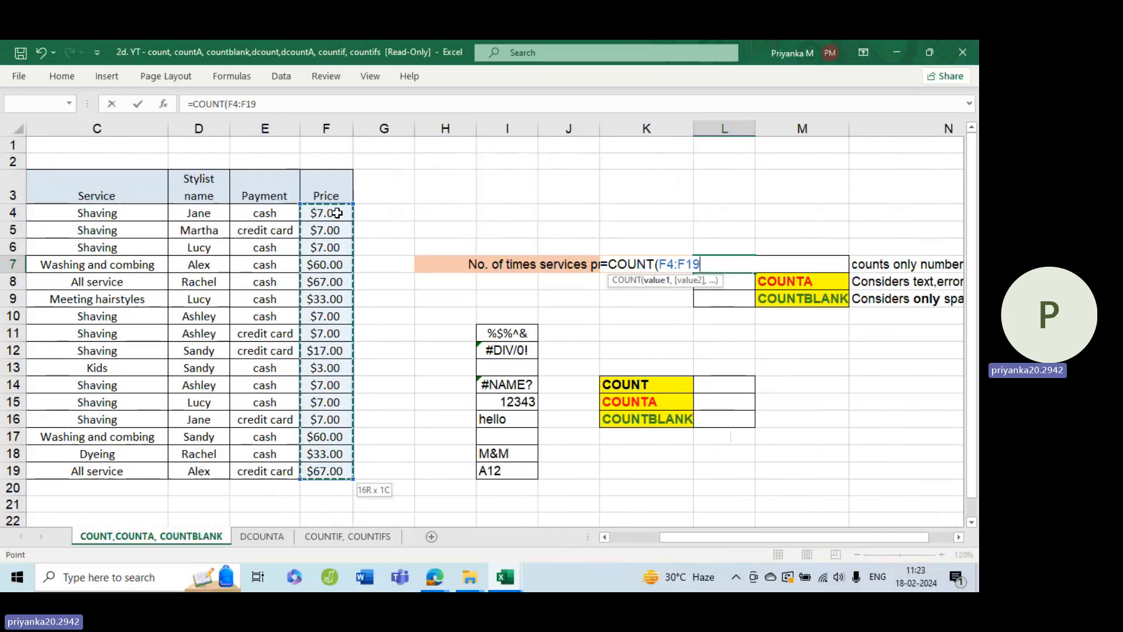
key(Return)
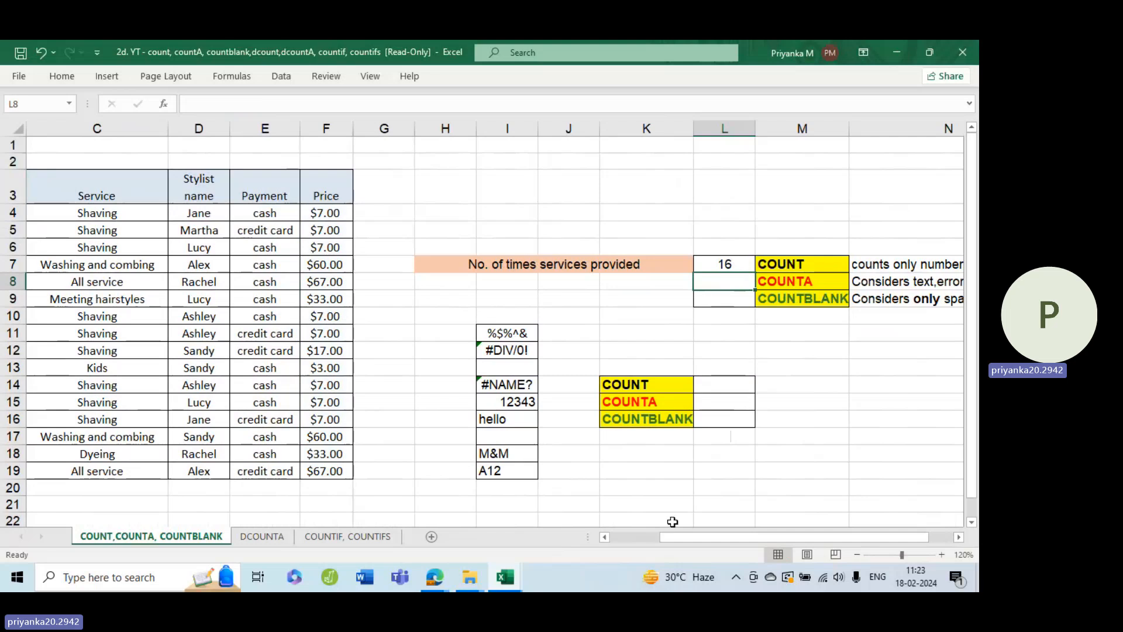
Step: Try to replace the F4:F19 range of the COUNT formula in L7 with the Payment column values starting at E4
drag(669, 538, 614, 541)
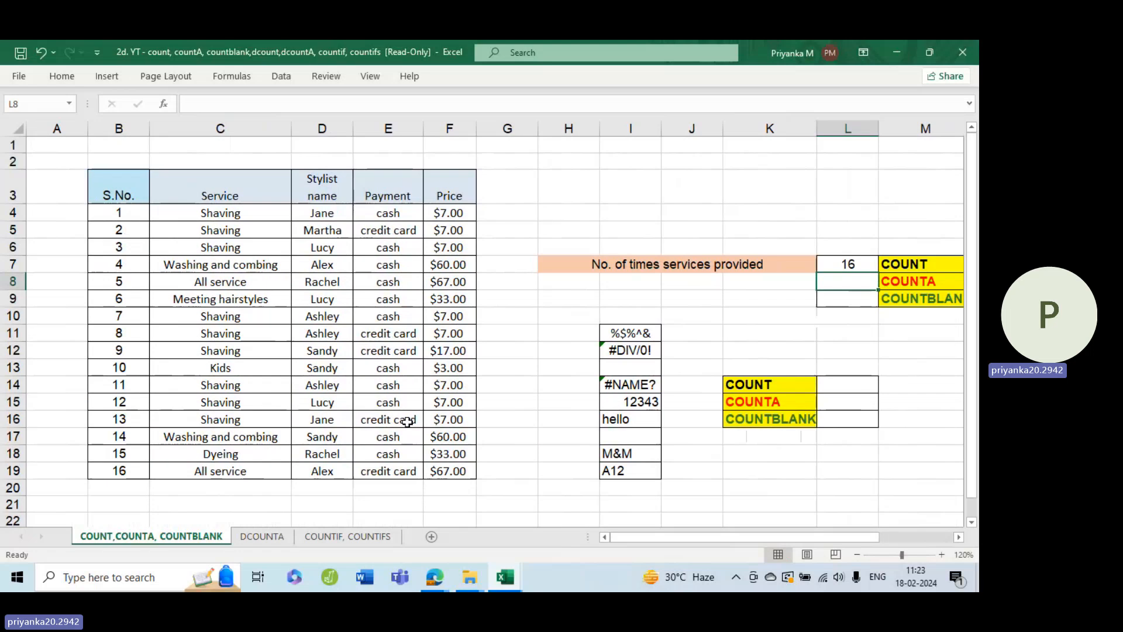
drag(706, 539, 733, 540)
double_click(799, 264)
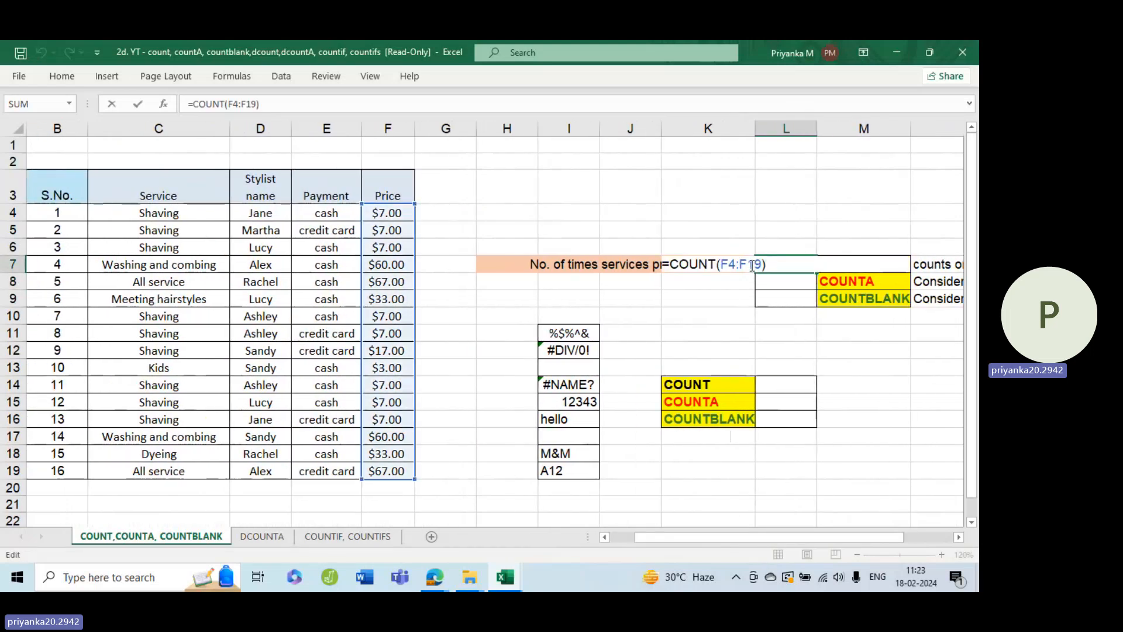
drag(762, 264, 722, 263)
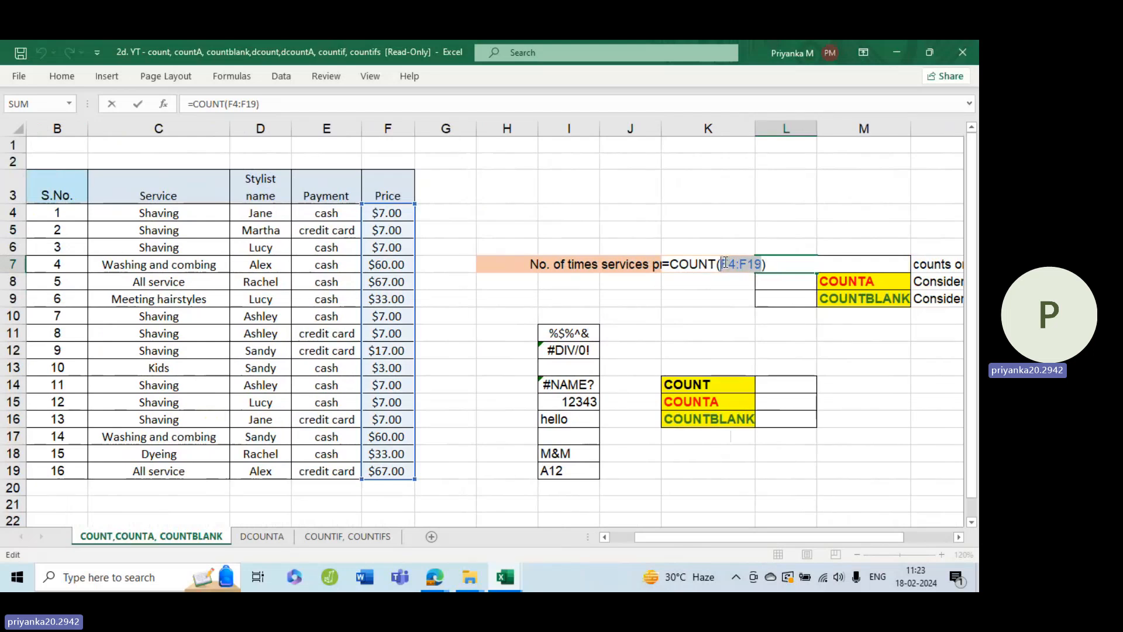
click(339, 218)
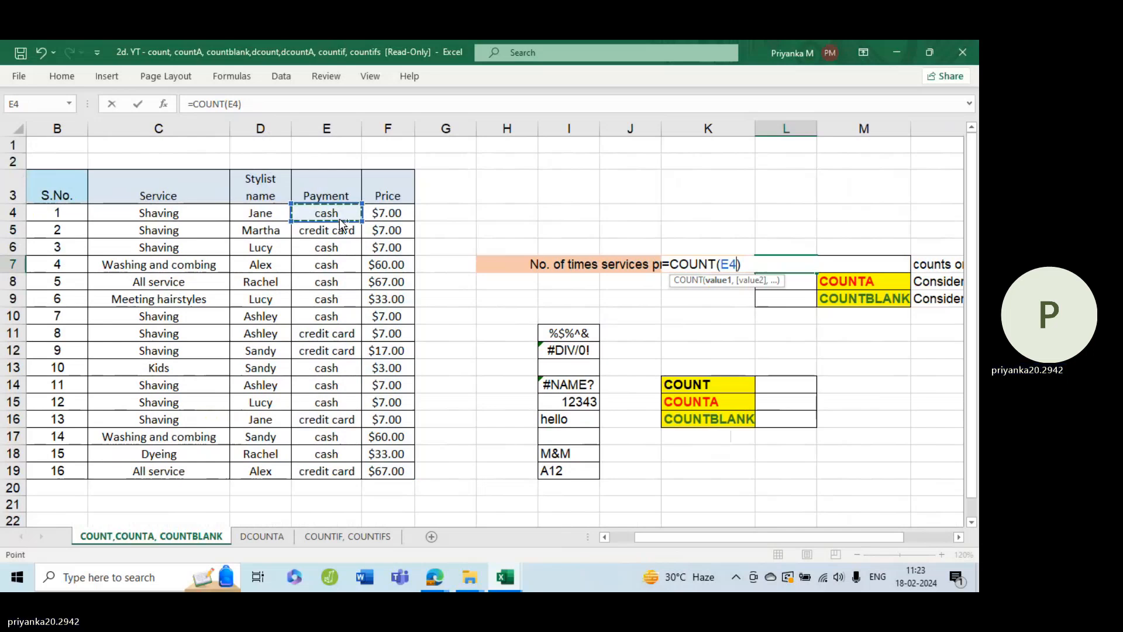
key(ctrl+shift+Down)
key(Right)
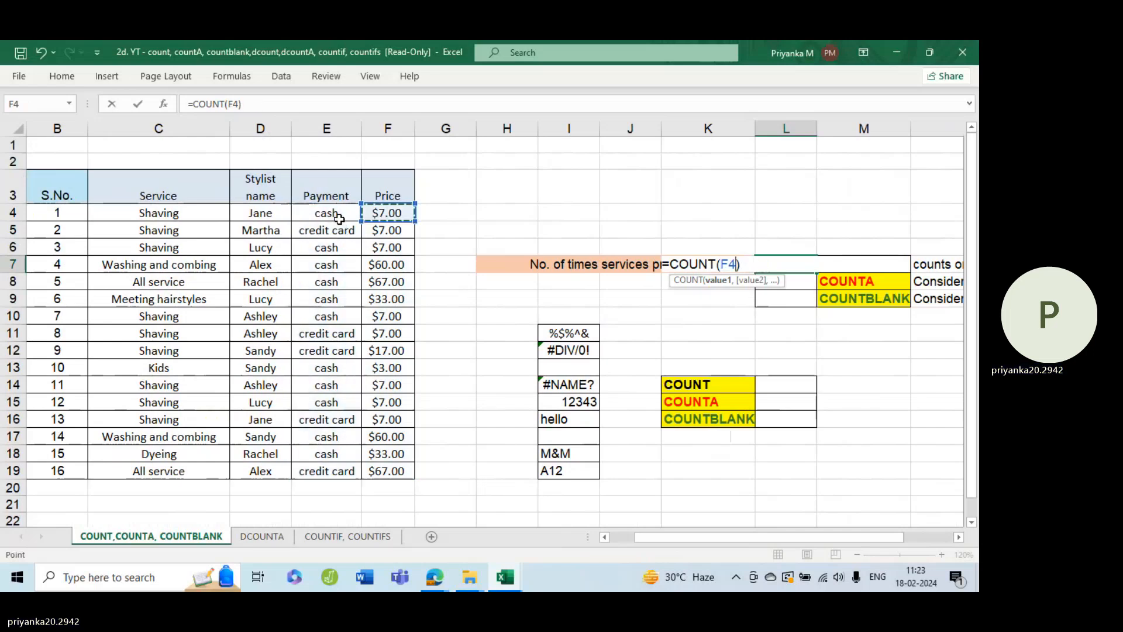
key(ctrl+Return)
key(Return)
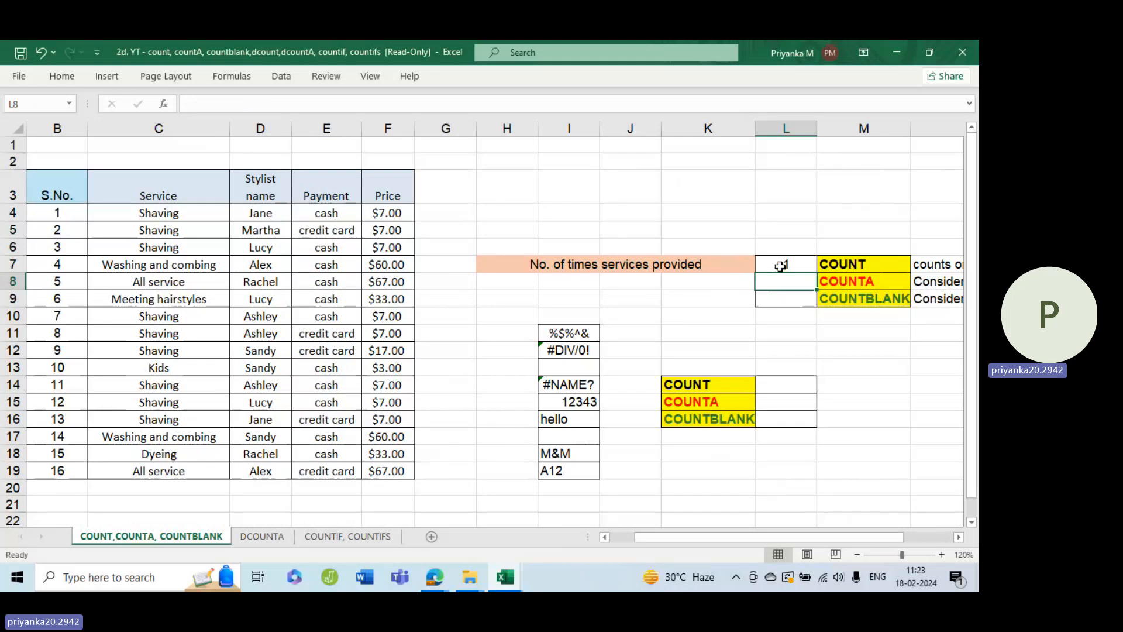
Step: Try to point the COUNT formula in L7 at the Stylist name values D4:D19
double_click(782, 267)
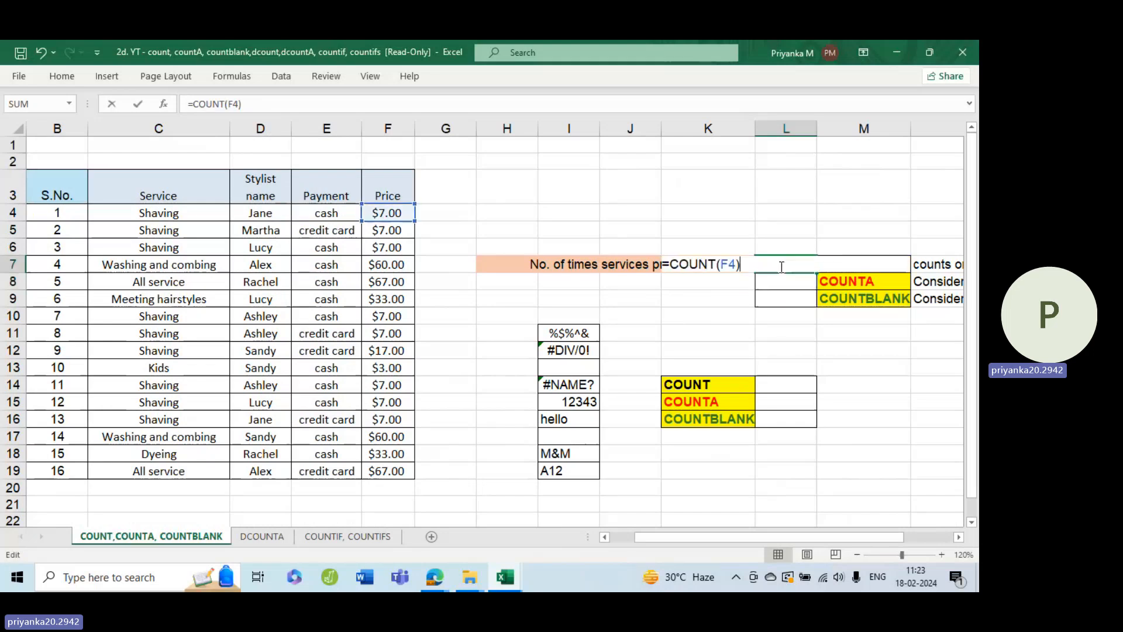
click(736, 265)
key(BackSpace)
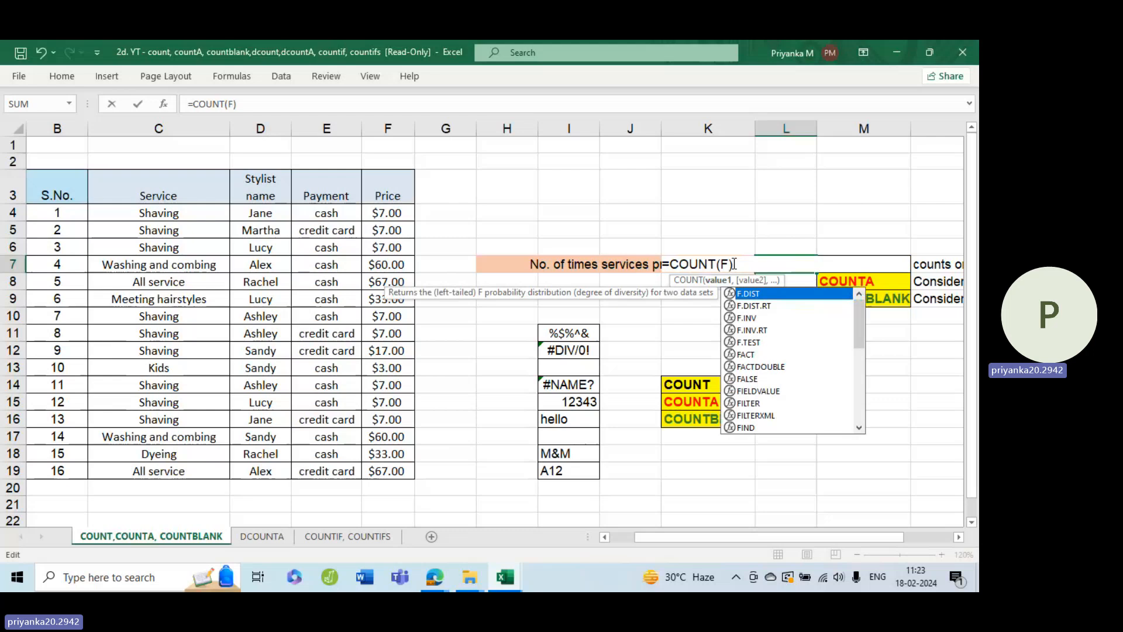
key(BackSpace)
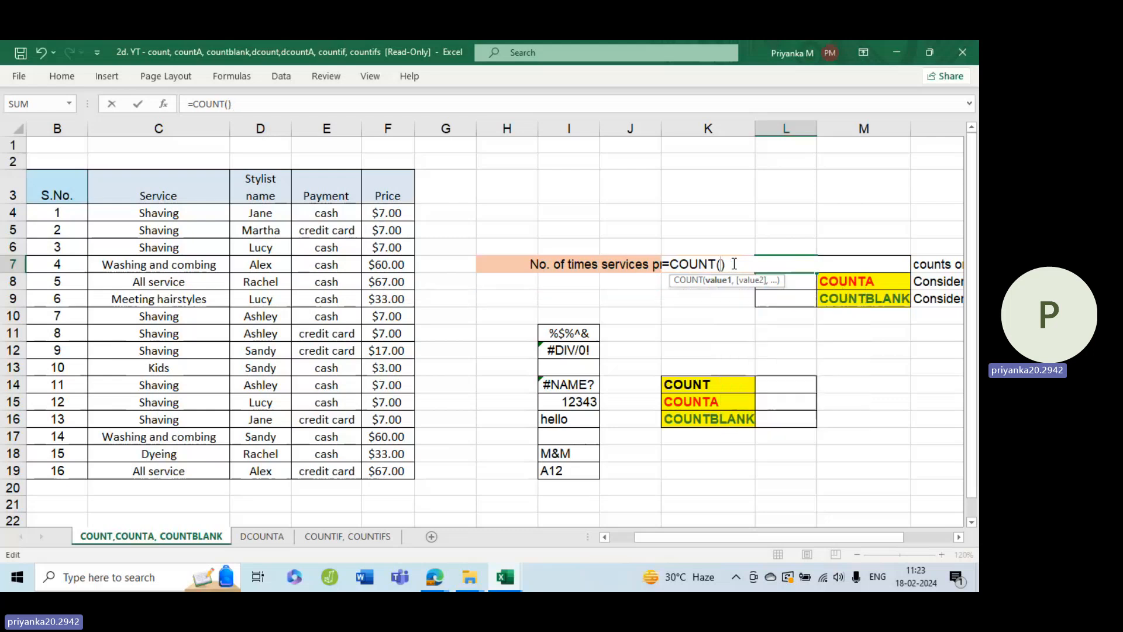
click(279, 217)
key(ctrl+shift+Down)
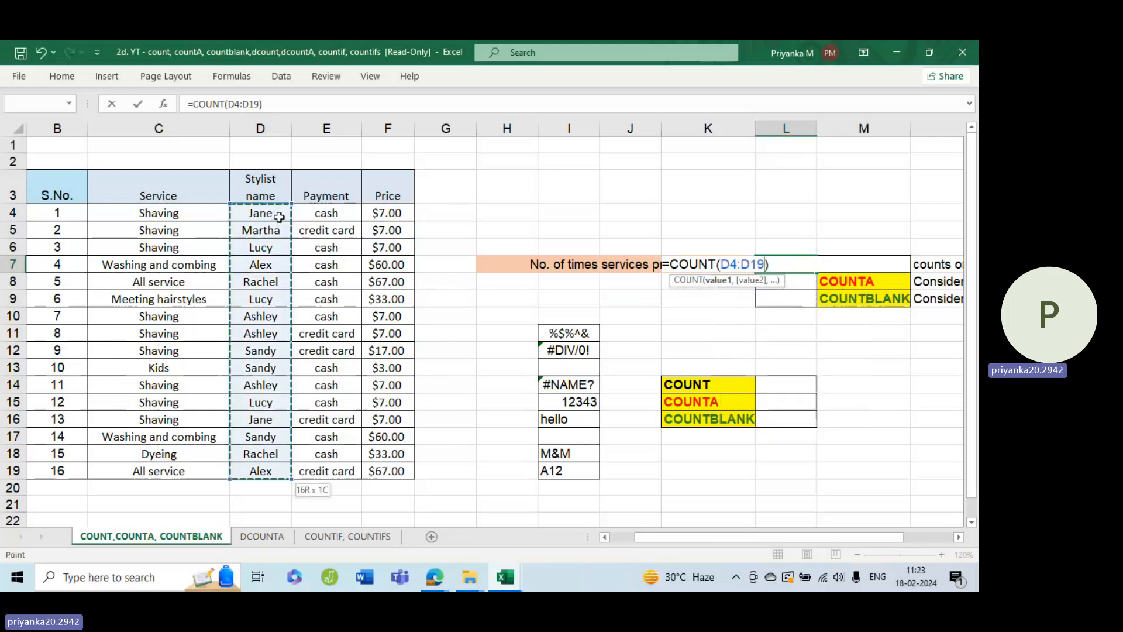
key(Right)
key(Return)
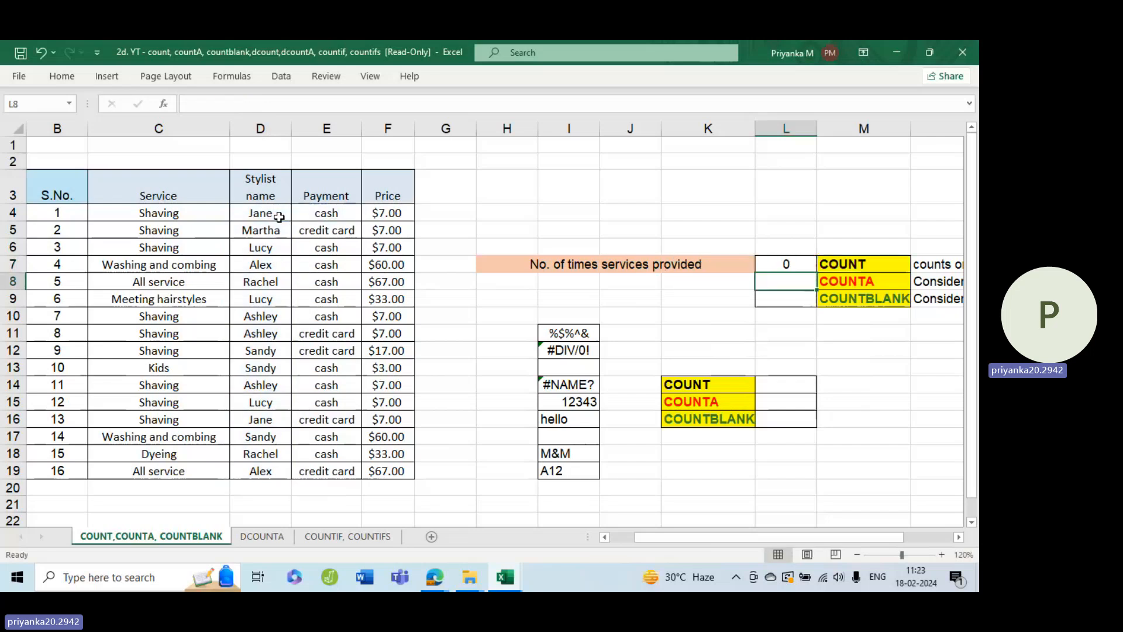
Step: Set the COUNT formula in L7 to cover the Stylist name values D4:D19
click(788, 266)
double_click(788, 265)
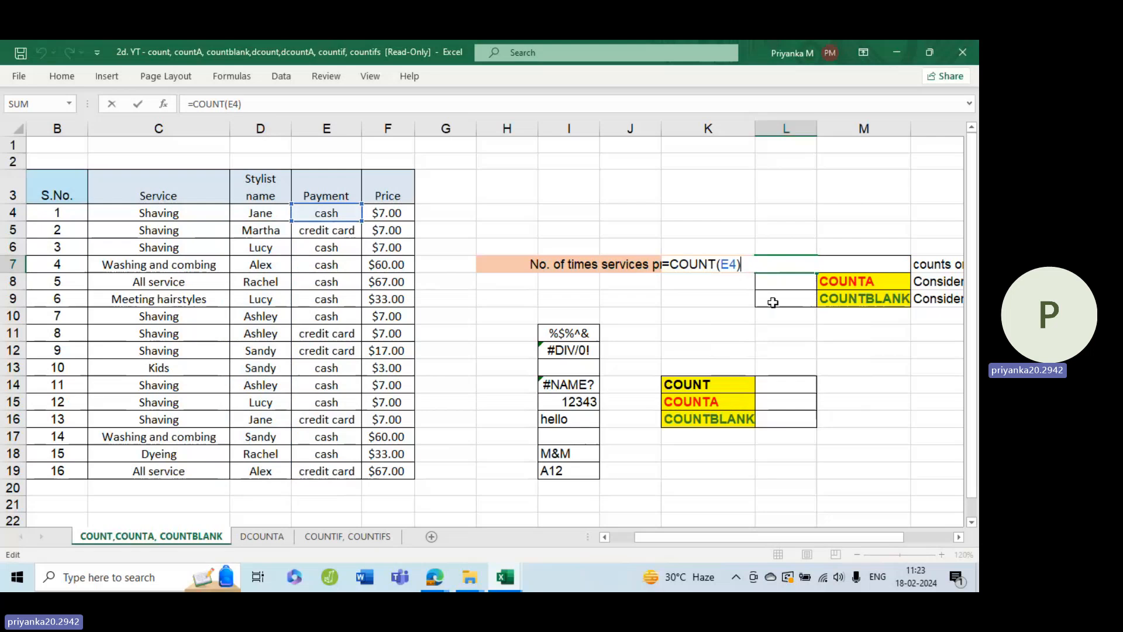
key(Escape)
double_click(779, 264)
key(Escape)
double_click(786, 266)
key(BackSpace)
key(BackSpace)
key(BackSpace)
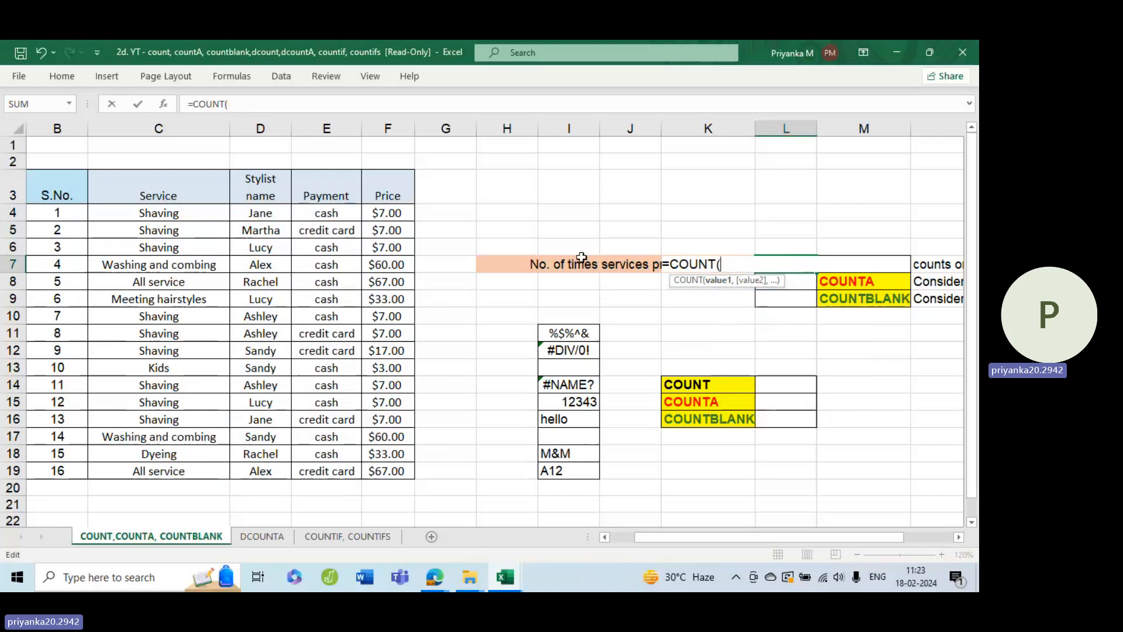
drag(278, 214, 276, 468)
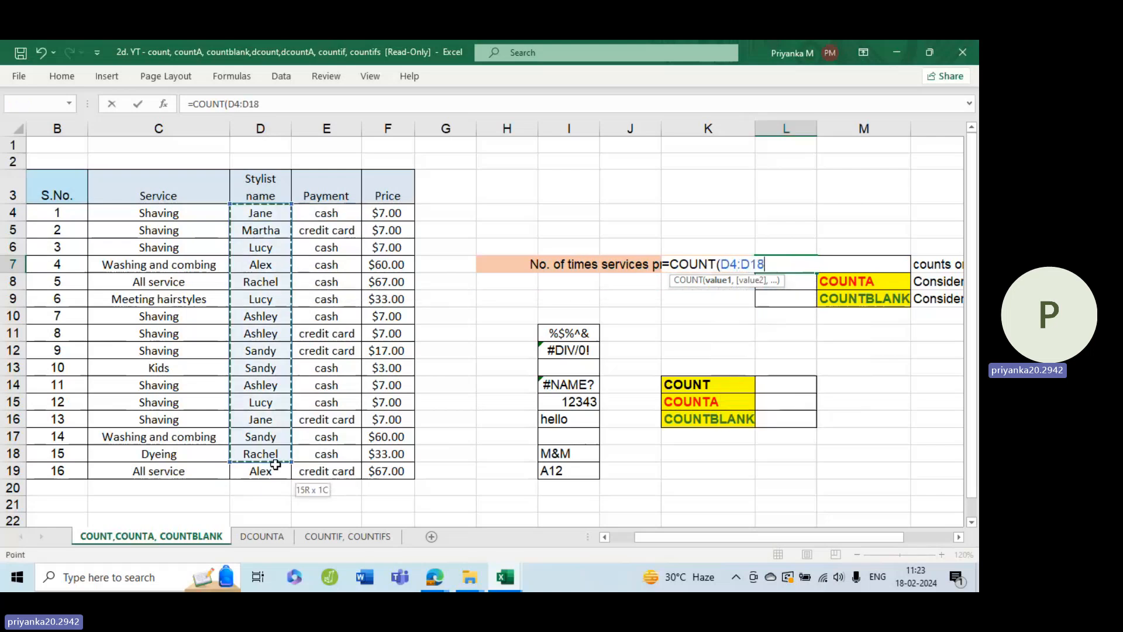
key(Return)
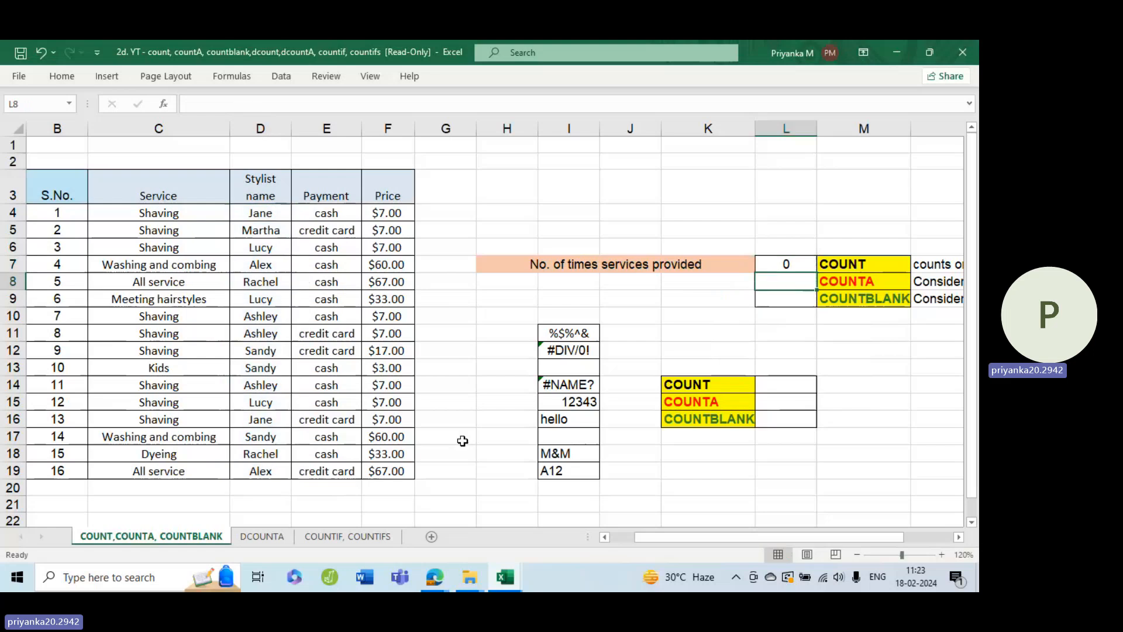
Step: Change the range of the COUNT formula in L7 to the Price values F4:F19
click(796, 265)
double_click(798, 266)
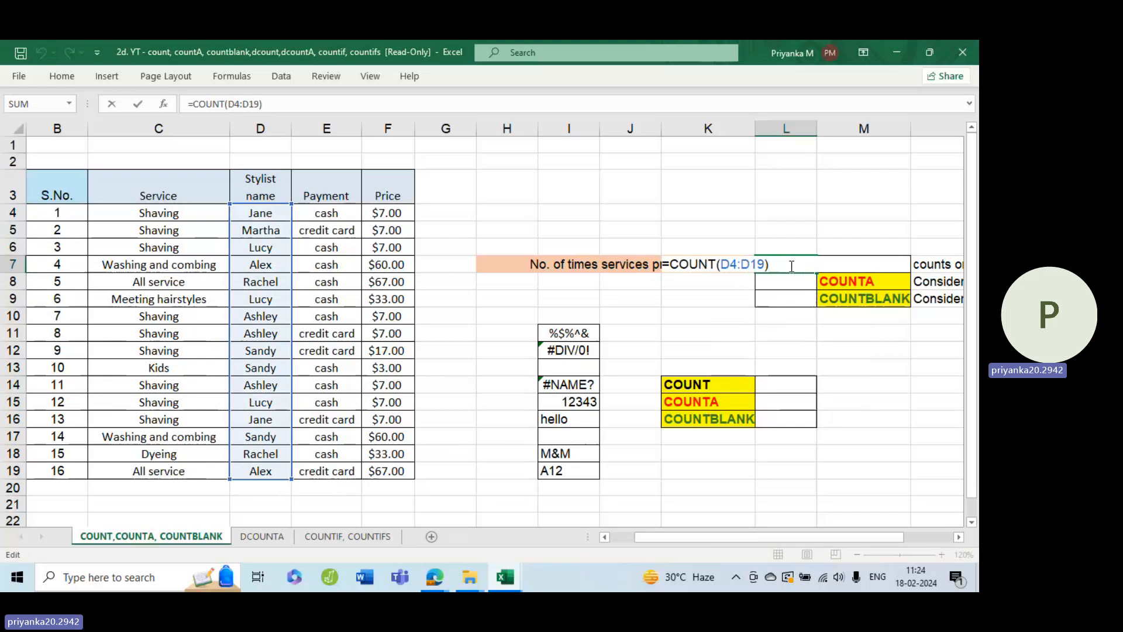
key(BackSpace)
key(BackSpace)
key(BackSpace)
key(BackSpace)
key(BackSpace)
key(BackSpace)
key(BackSpace)
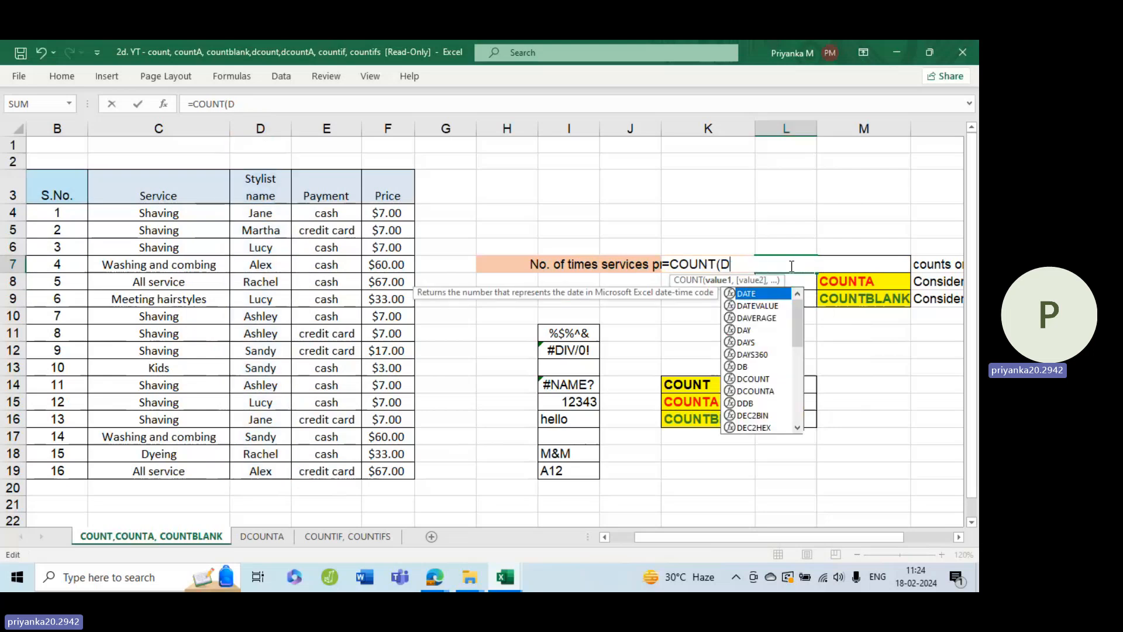
click(387, 214)
drag(383, 231, 389, 454)
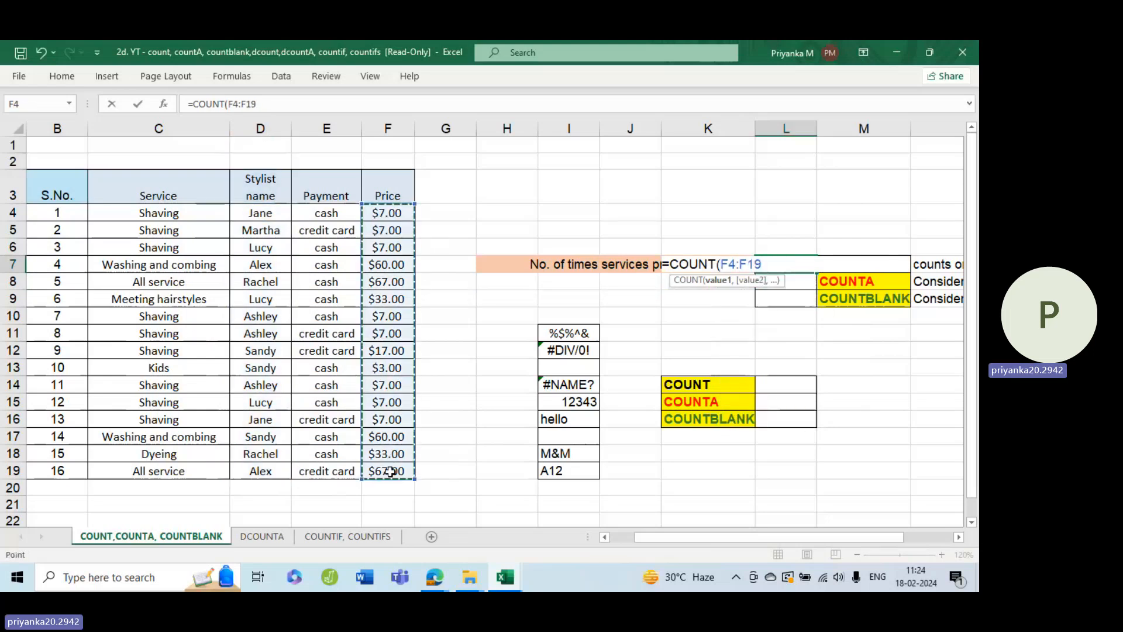
key(Return)
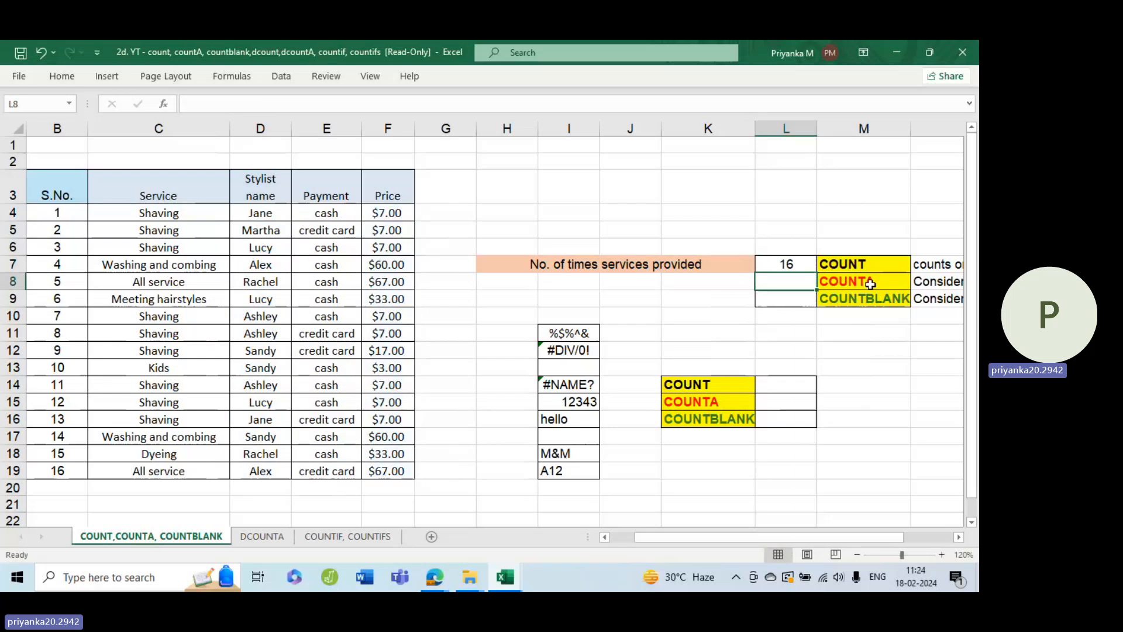
Step: Enter a COUNTA formula over the Stylist name values D4:D19 in L8, reading the function's description, and check the finished formula
text(=)
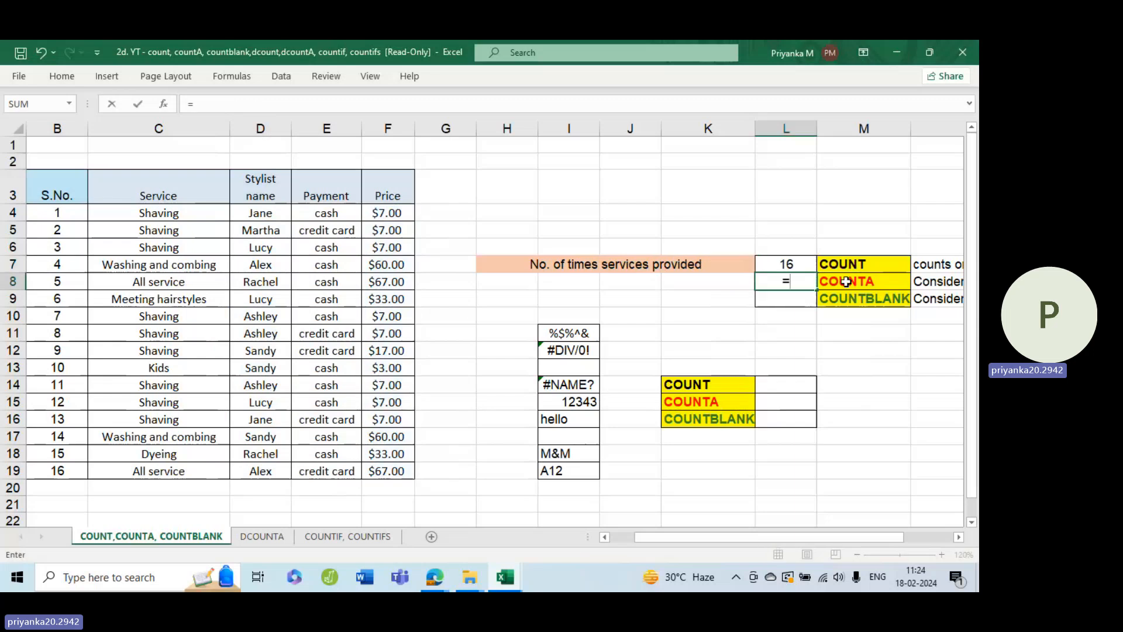
text(counta)
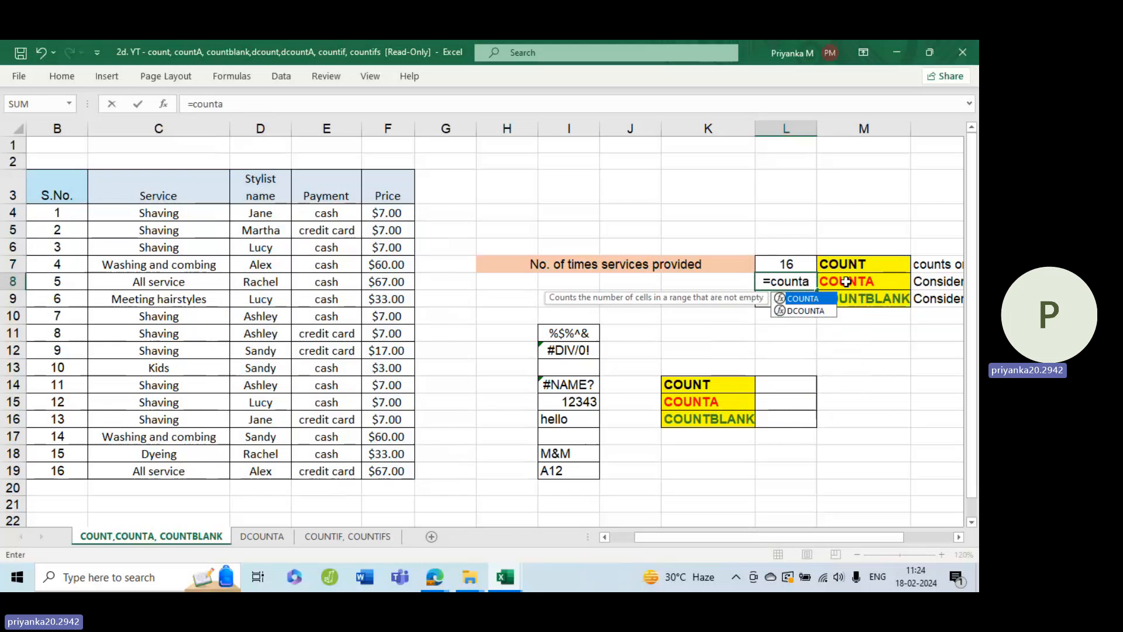
key(Tab)
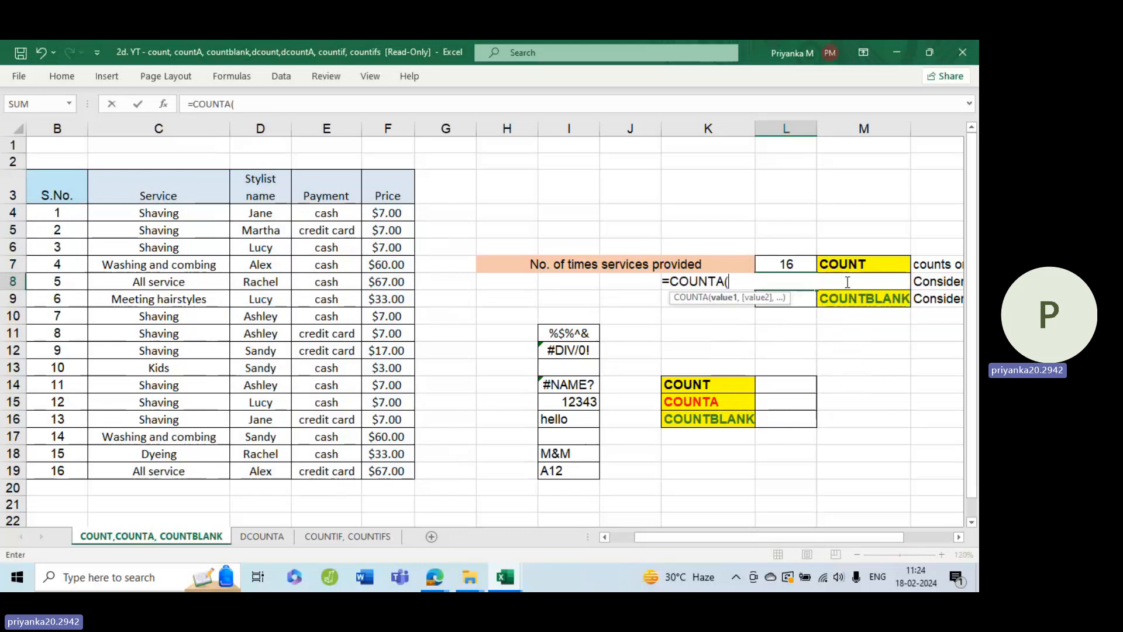
key(BackSpace)
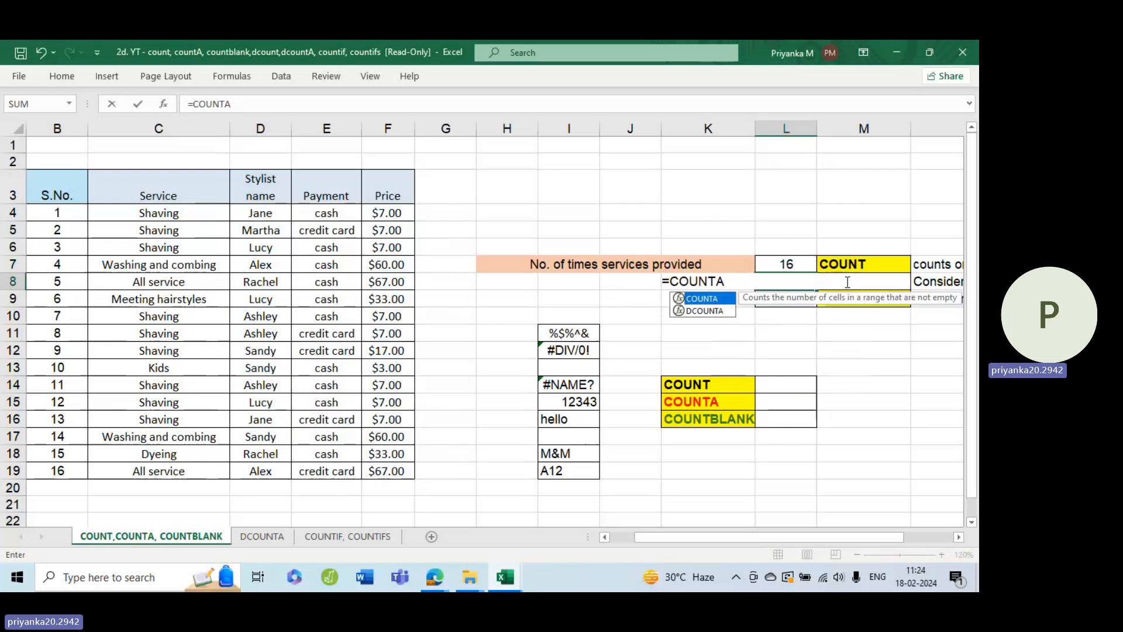
text(()
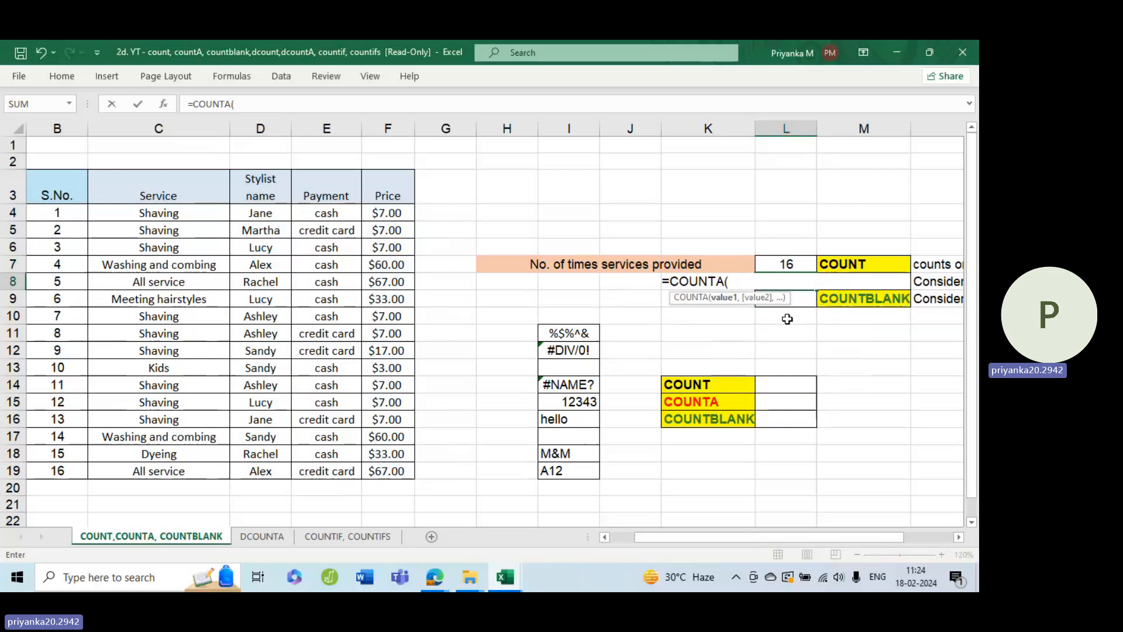
key(BackSpace)
key(BackSpace)
key(BackSpace)
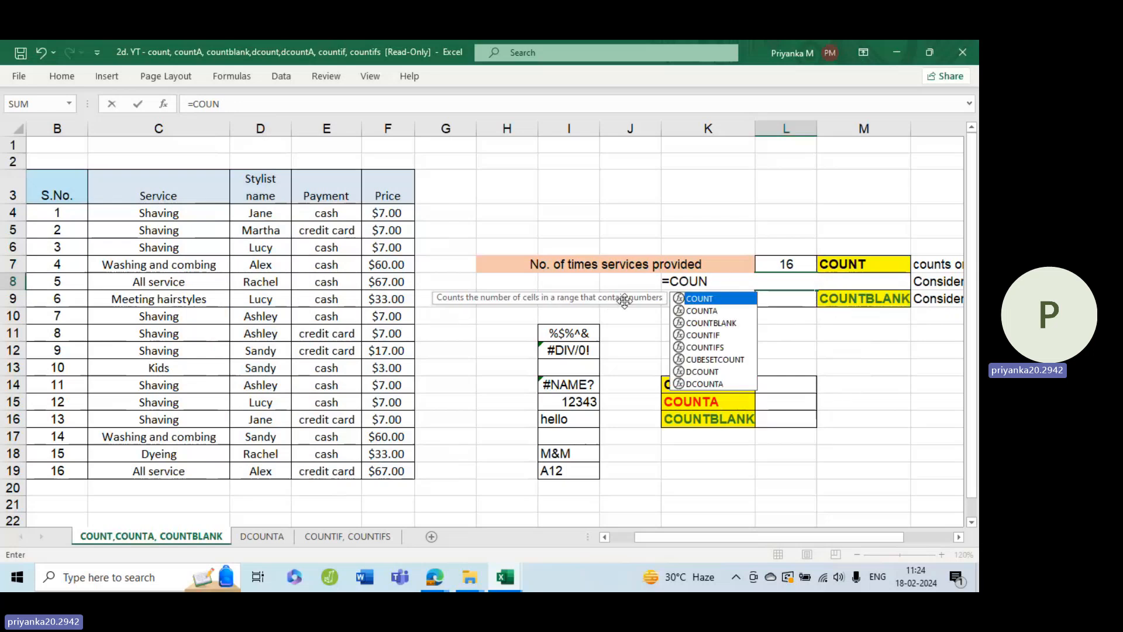
click(686, 305)
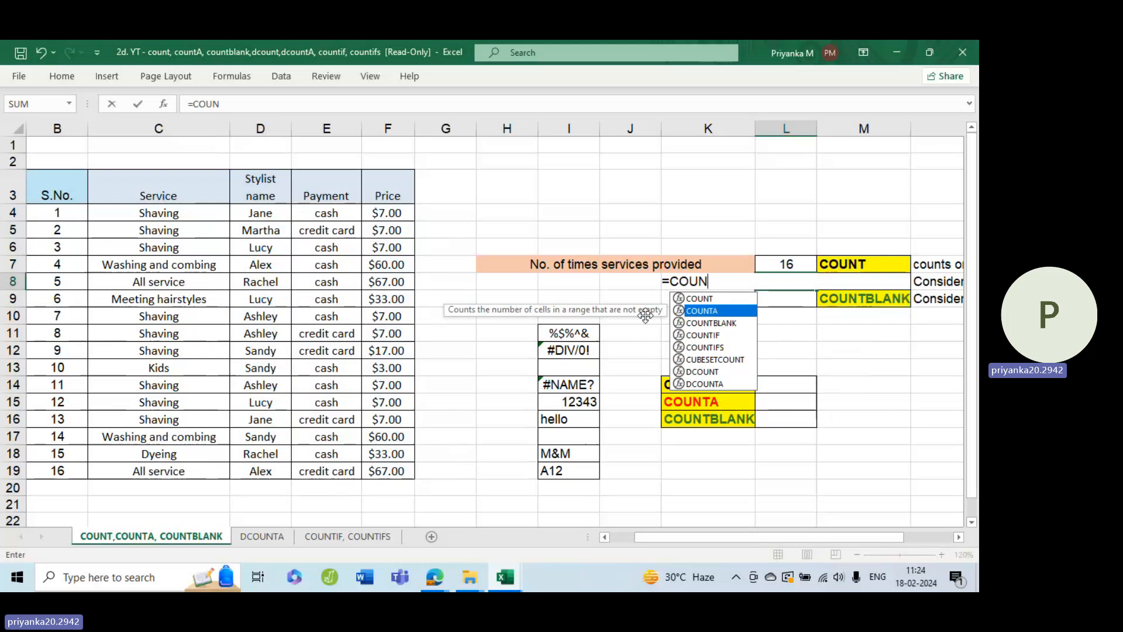
text(t)
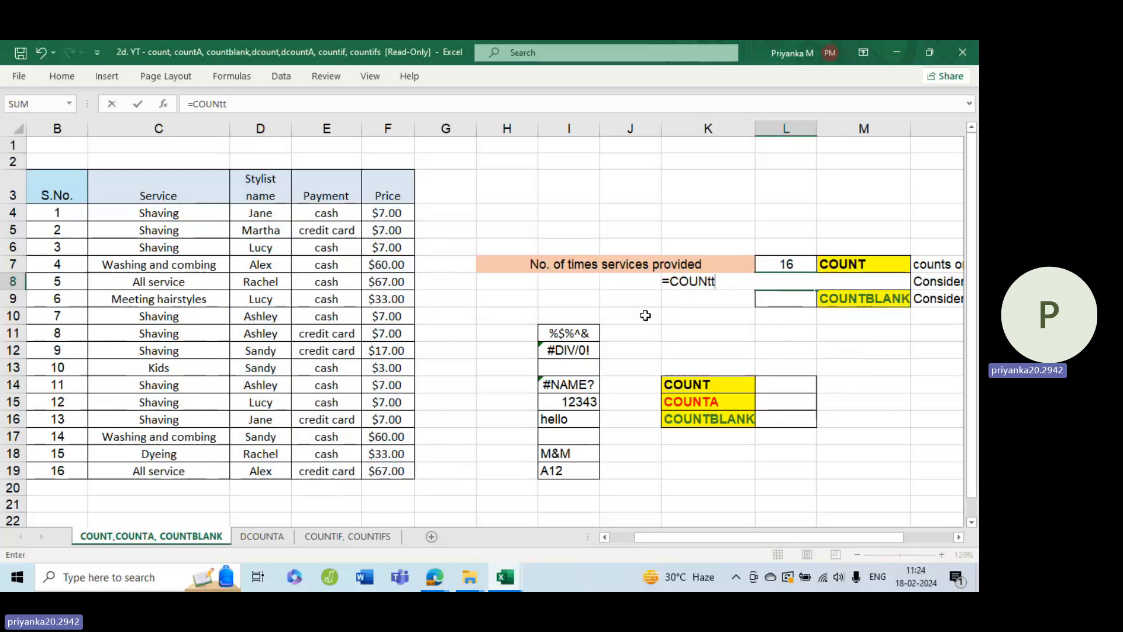
key(Tab)
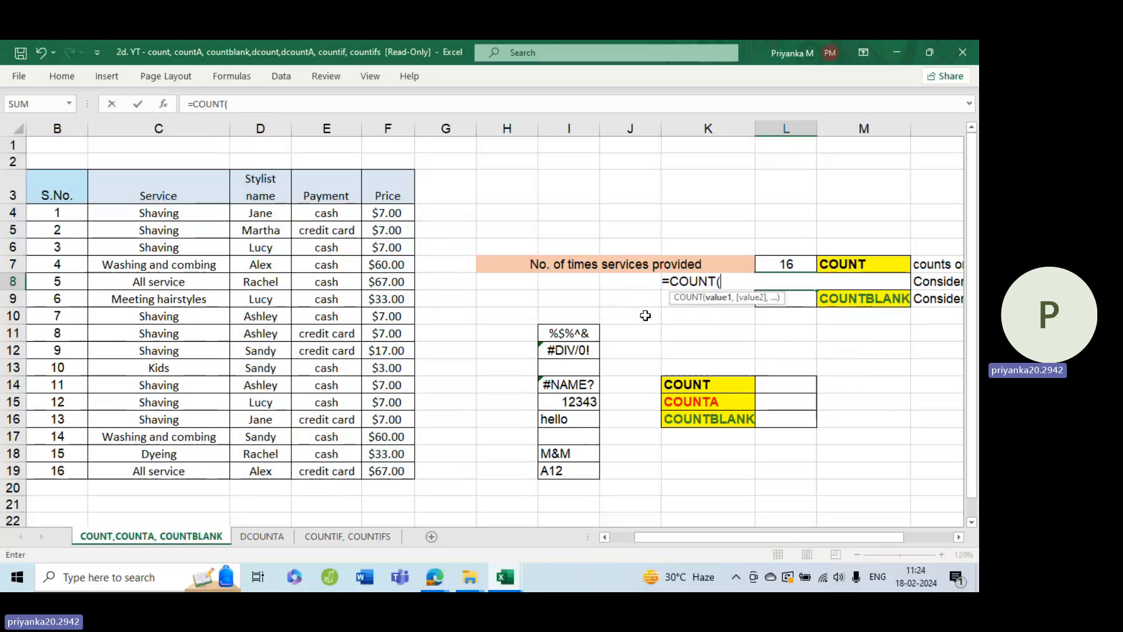
key(BackSpace)
text(a)
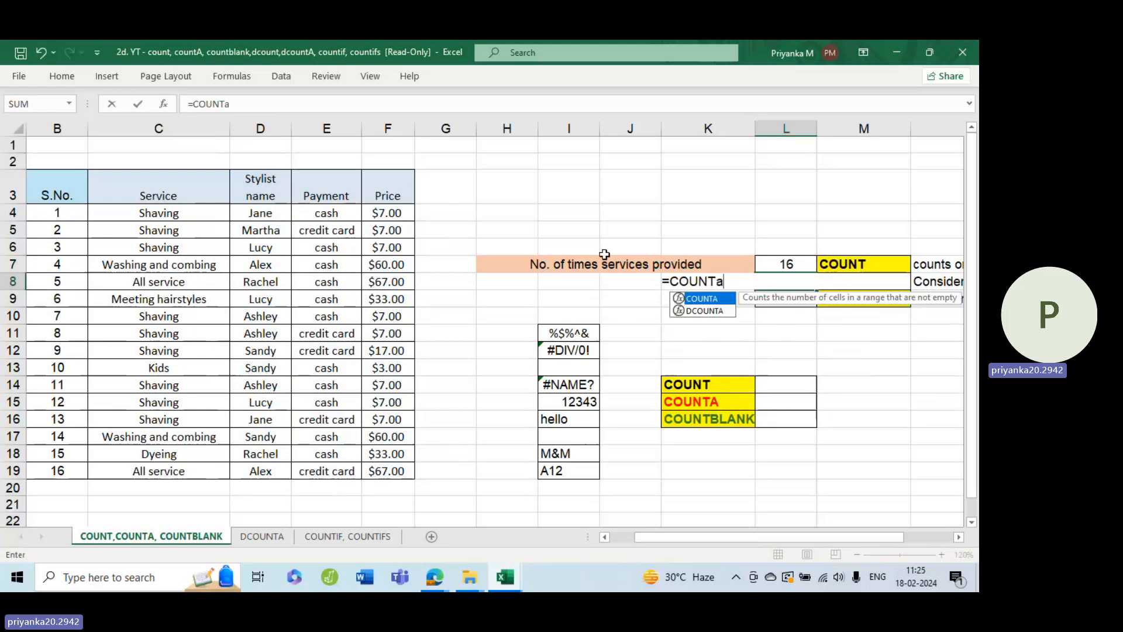
key(Tab)
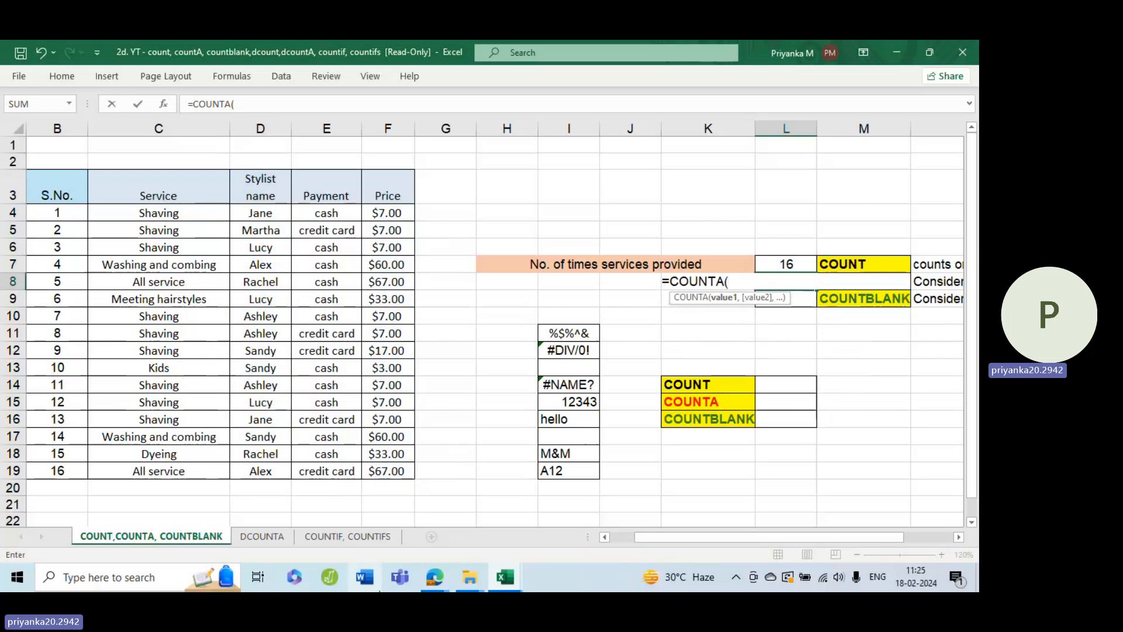
click(263, 214)
key(ctrl+shift+Down)
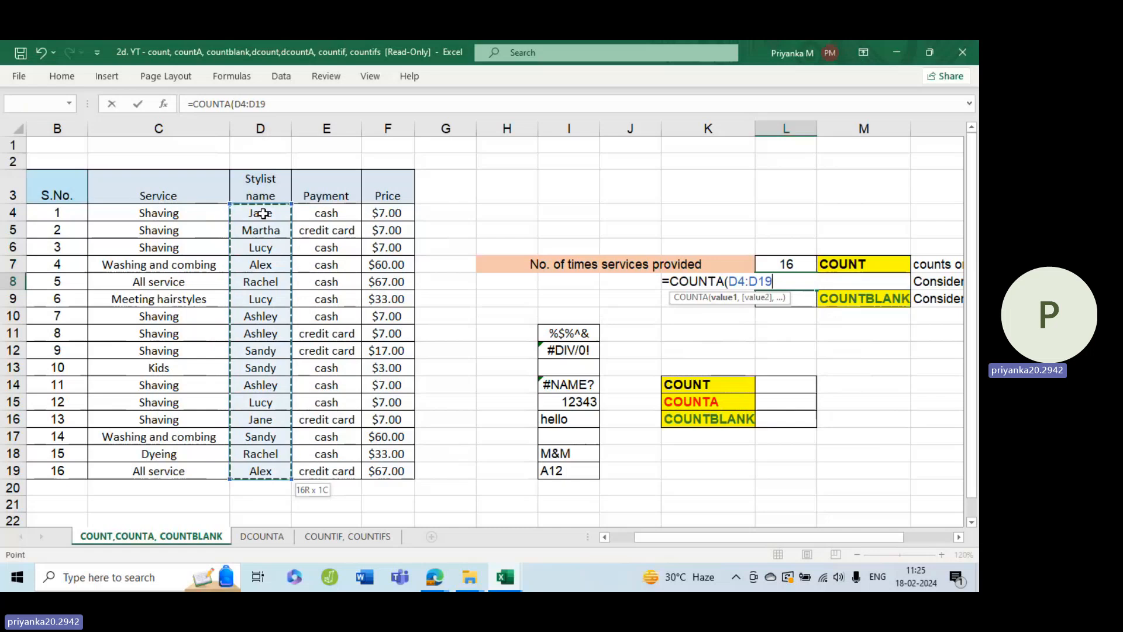
key(Return)
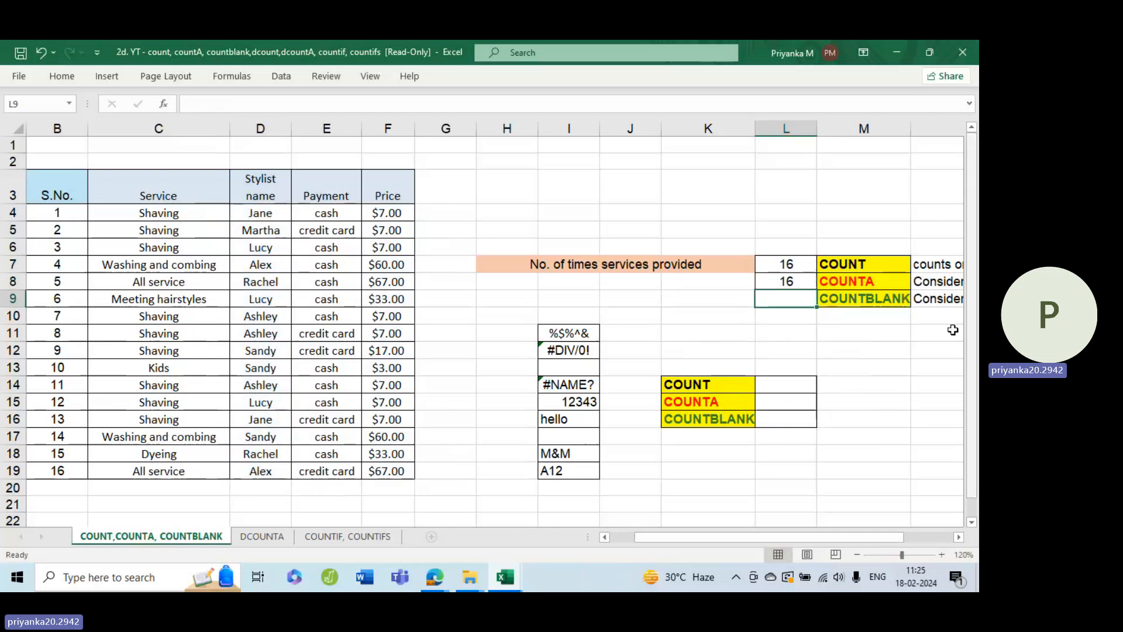
double_click(794, 281)
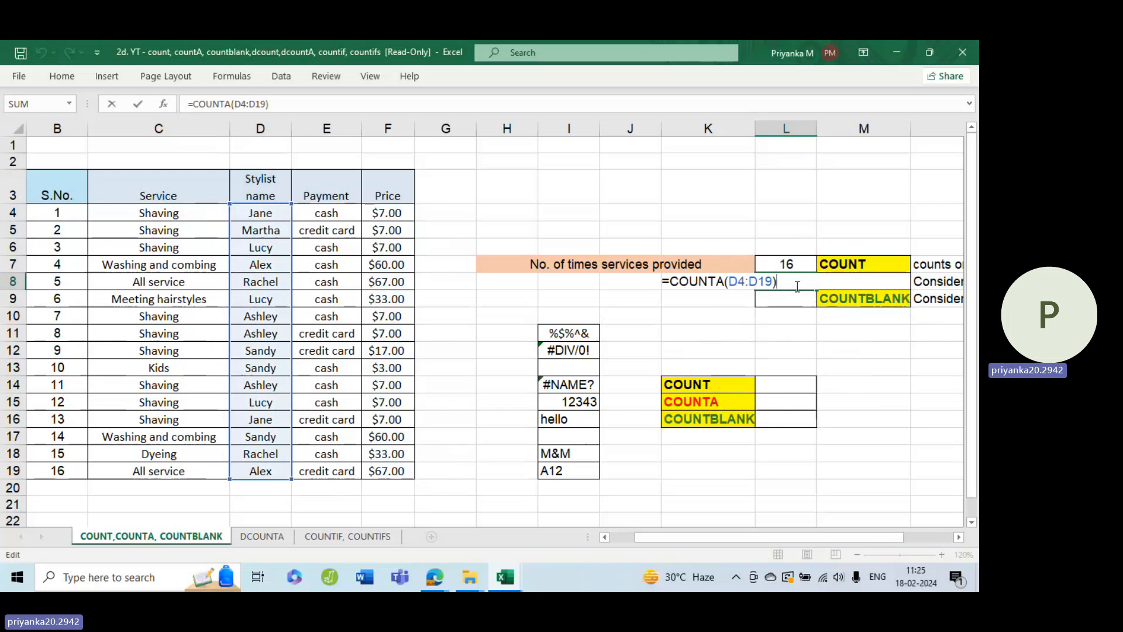
click(638, 213)
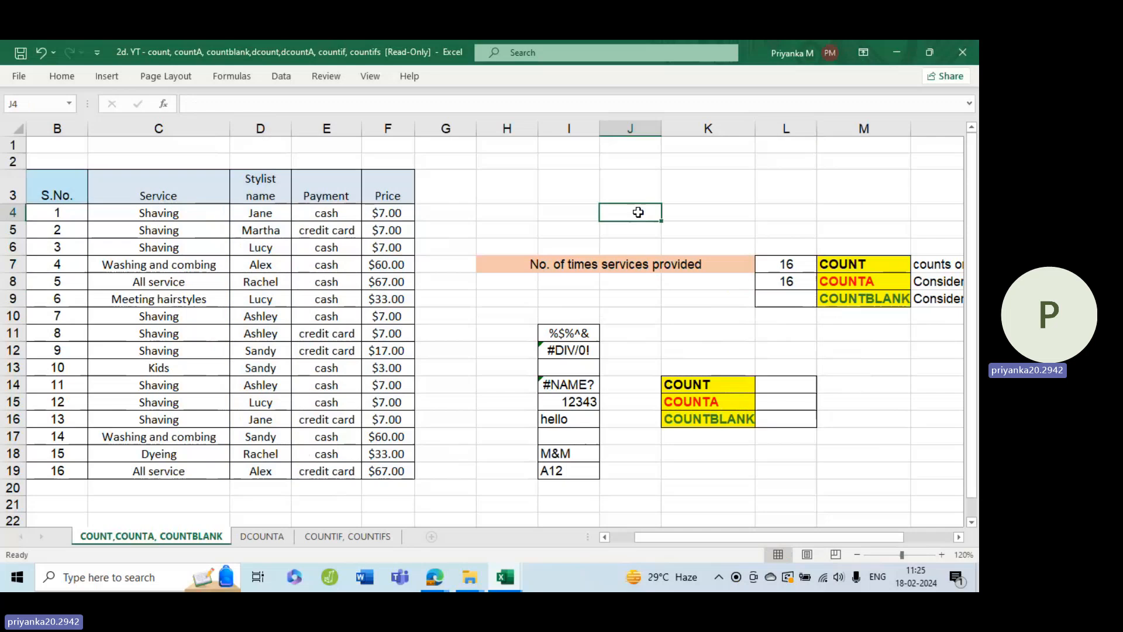
Step: Enter a COUNT formula in J4 that refers to the neighbouring cell I4
click(571, 217)
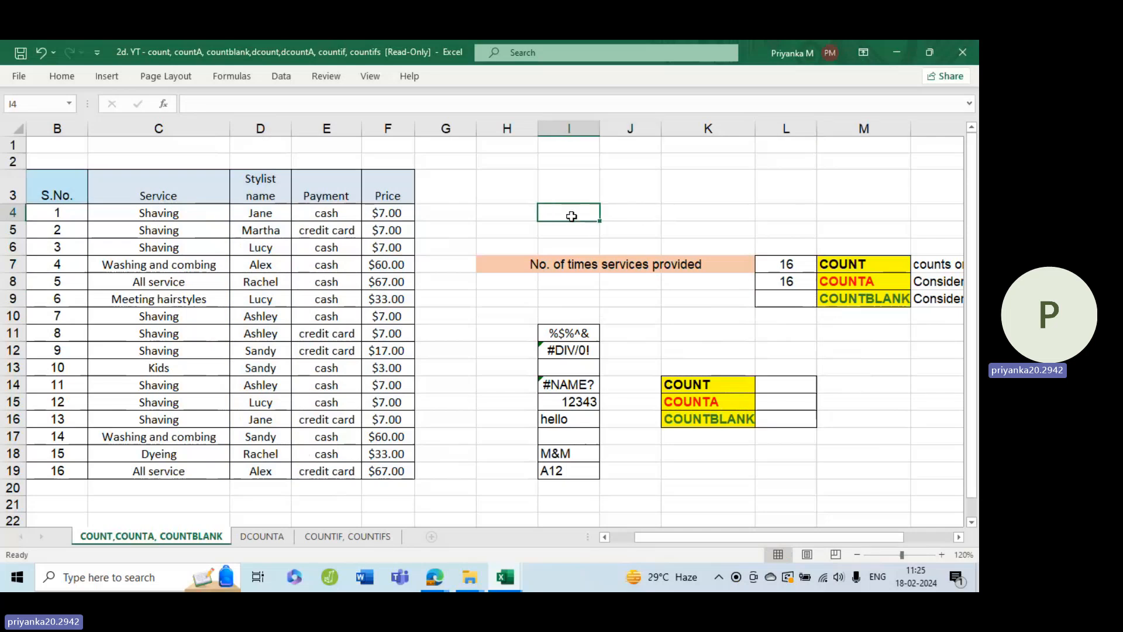
click(643, 210)
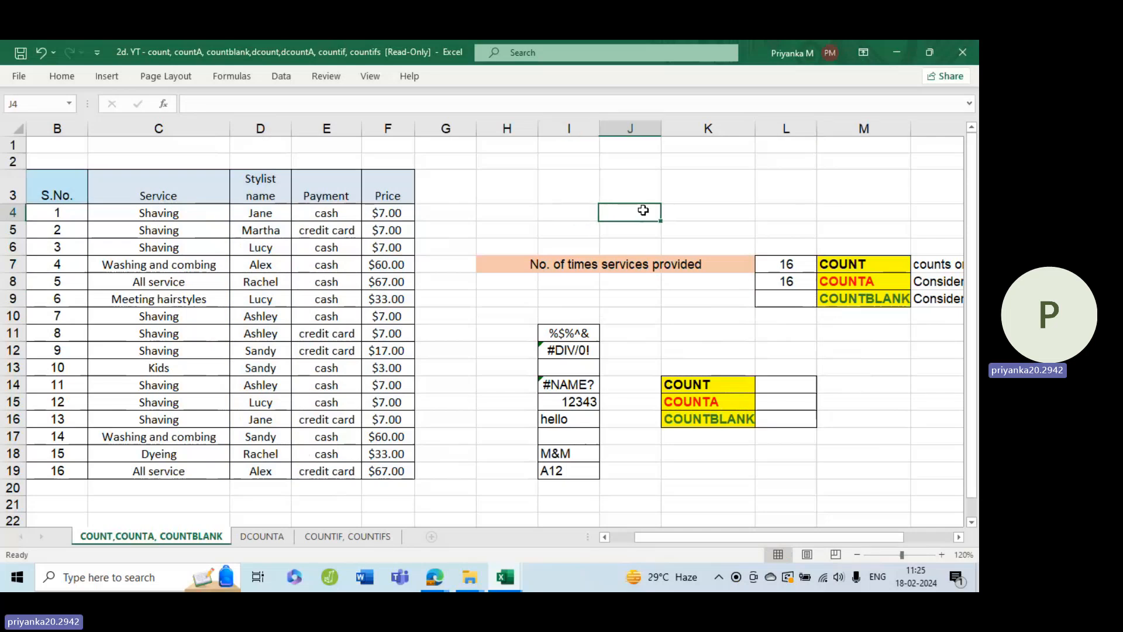
text(=)
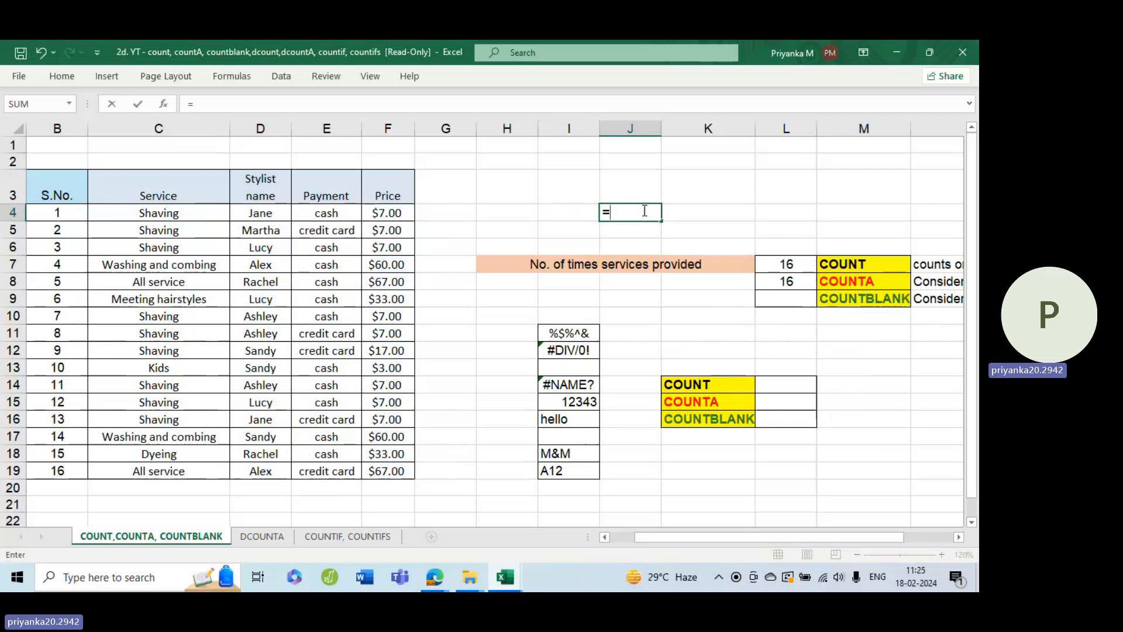
text(count)
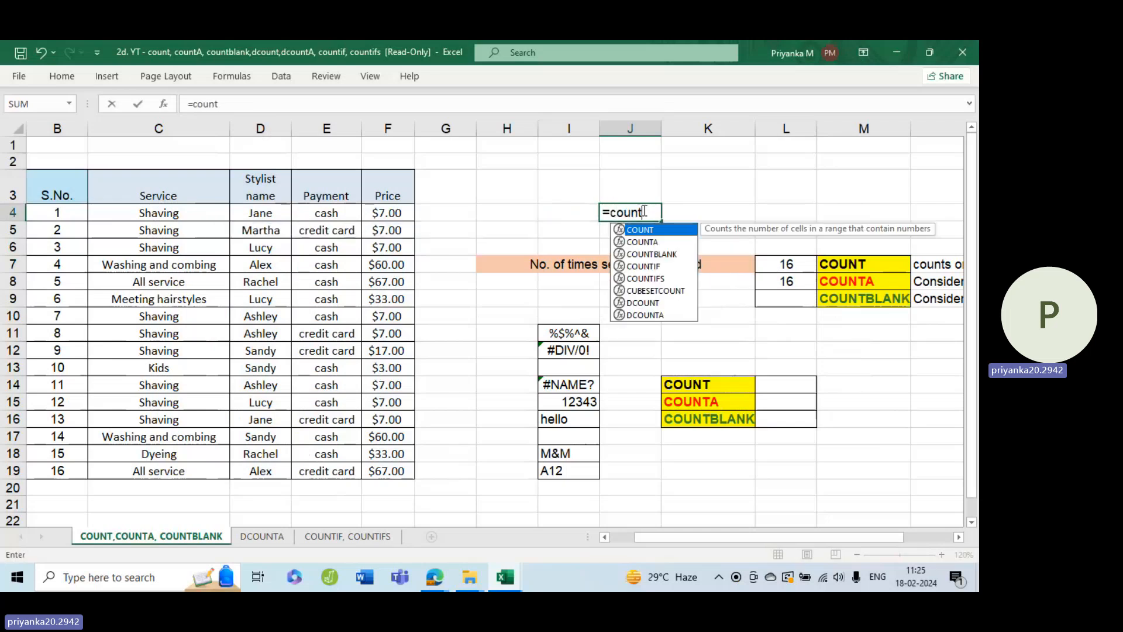
key(Tab)
click(571, 210)
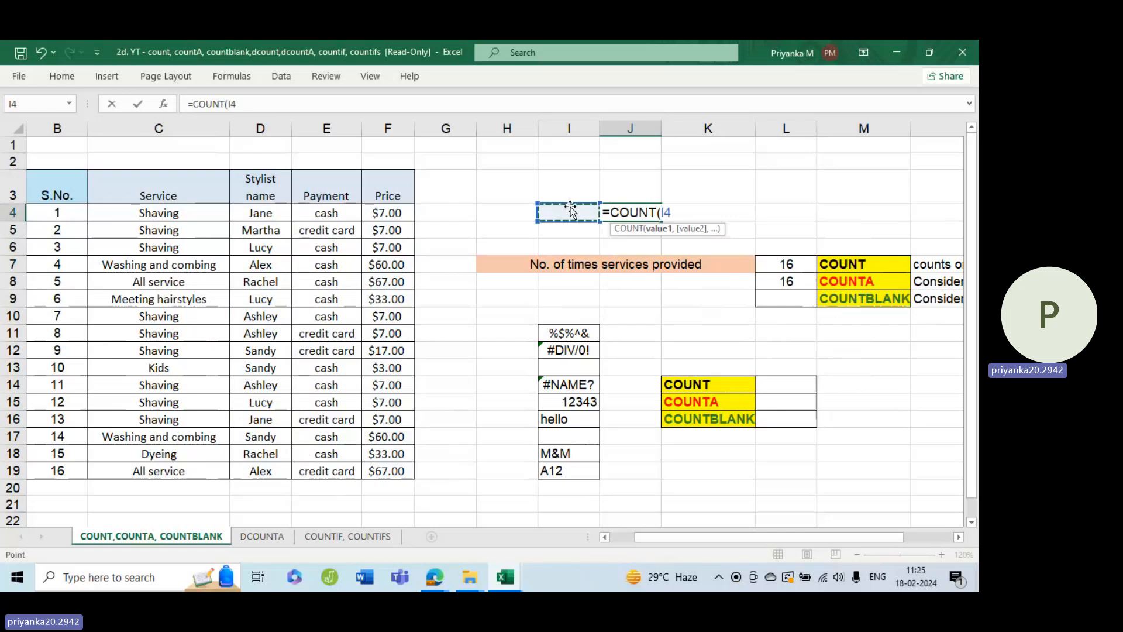
key(Return)
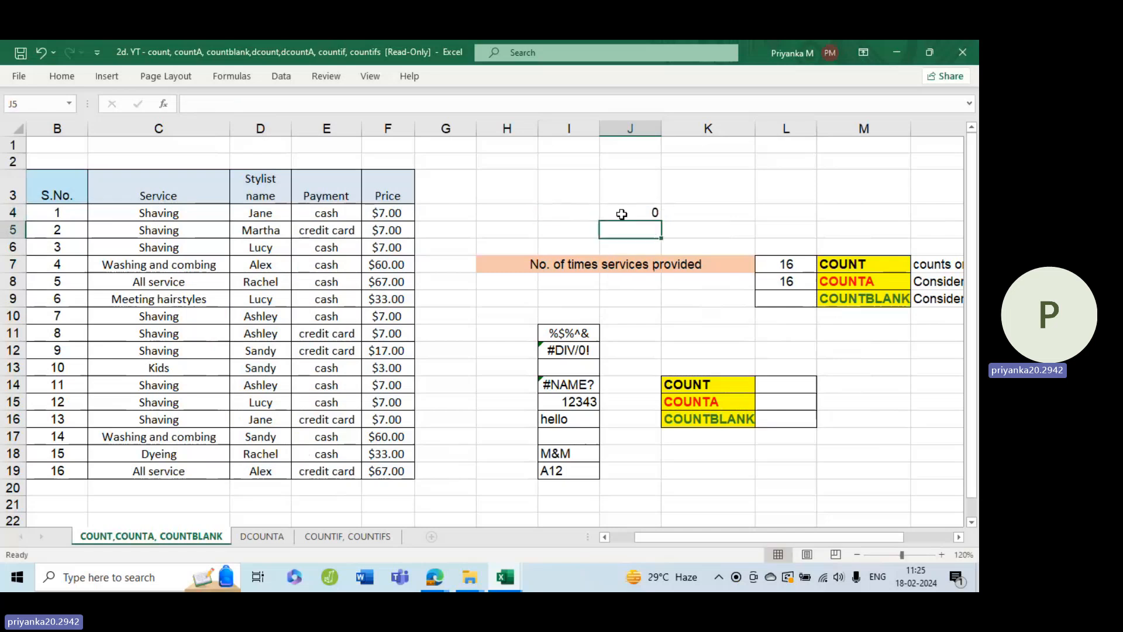
Step: Review the COUNT formula in J4 and enter a single space in I4
double_click(625, 212)
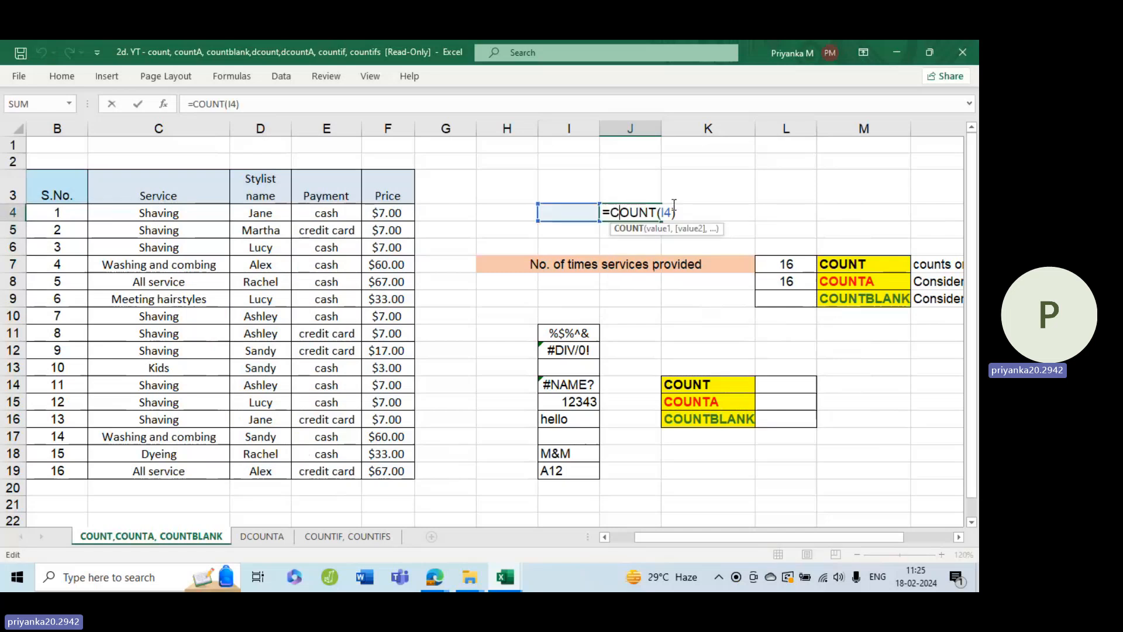
double_click(572, 214)
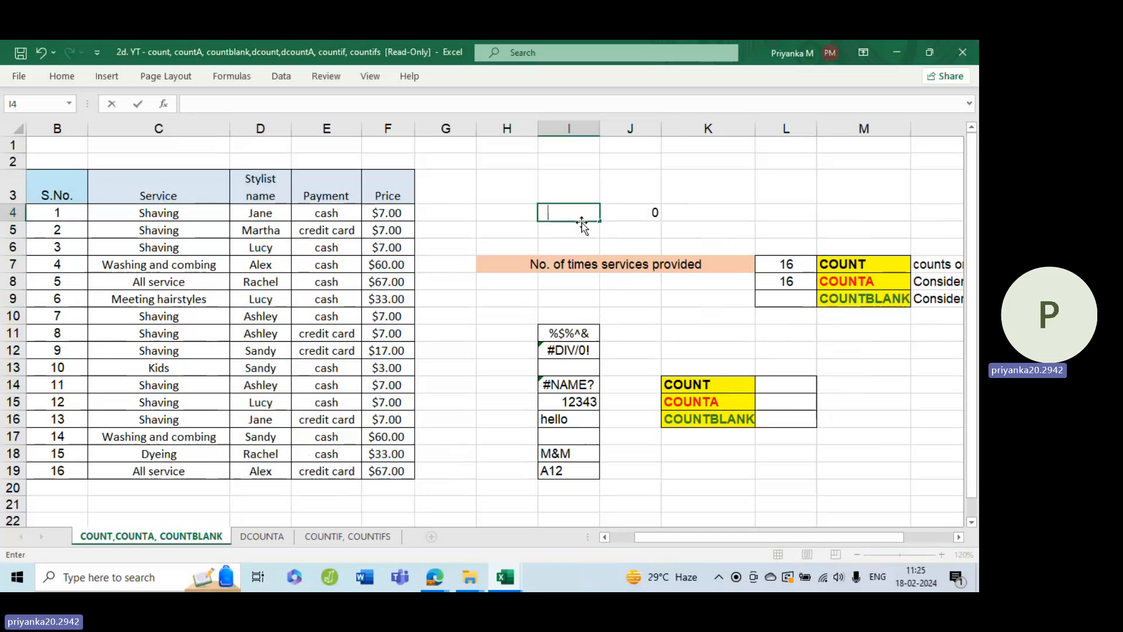
key(Escape)
Step: Change the function in J4 to COUNTA, keeping I4 as its argument, and reopen the formula to review its reference
double_click(627, 211)
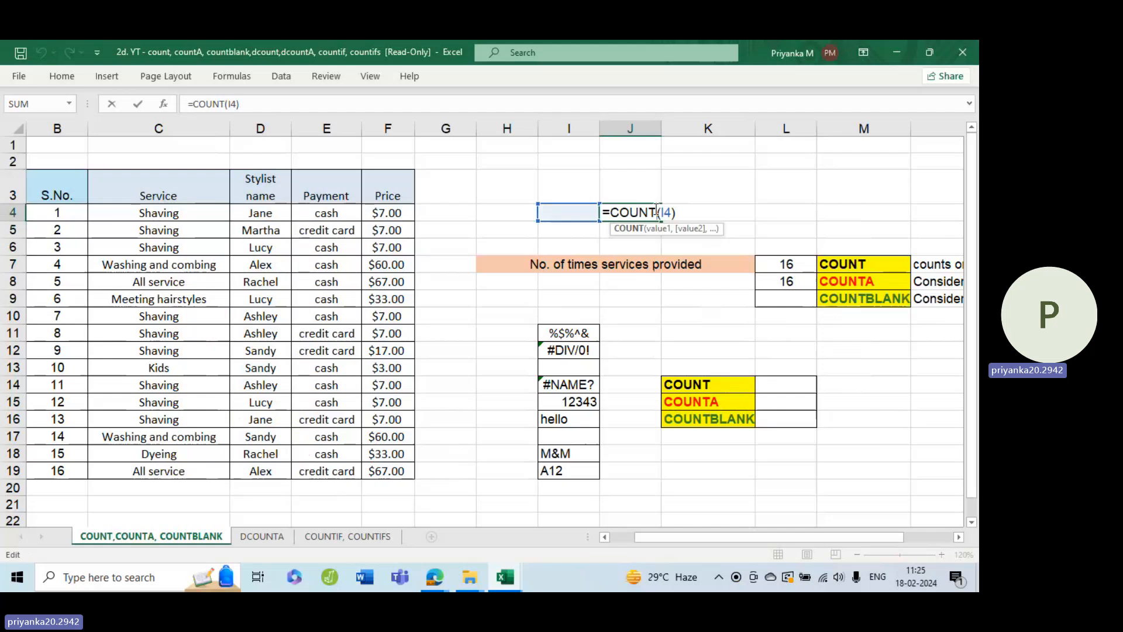
click(657, 214)
text(a)
click(649, 231)
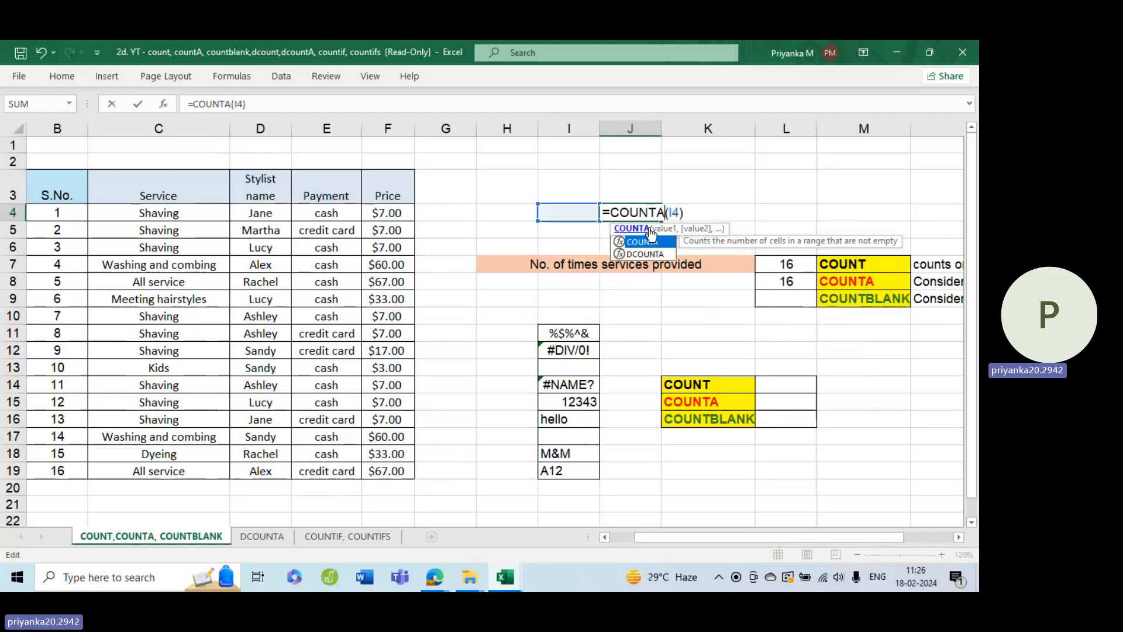
click(692, 214)
key(Return)
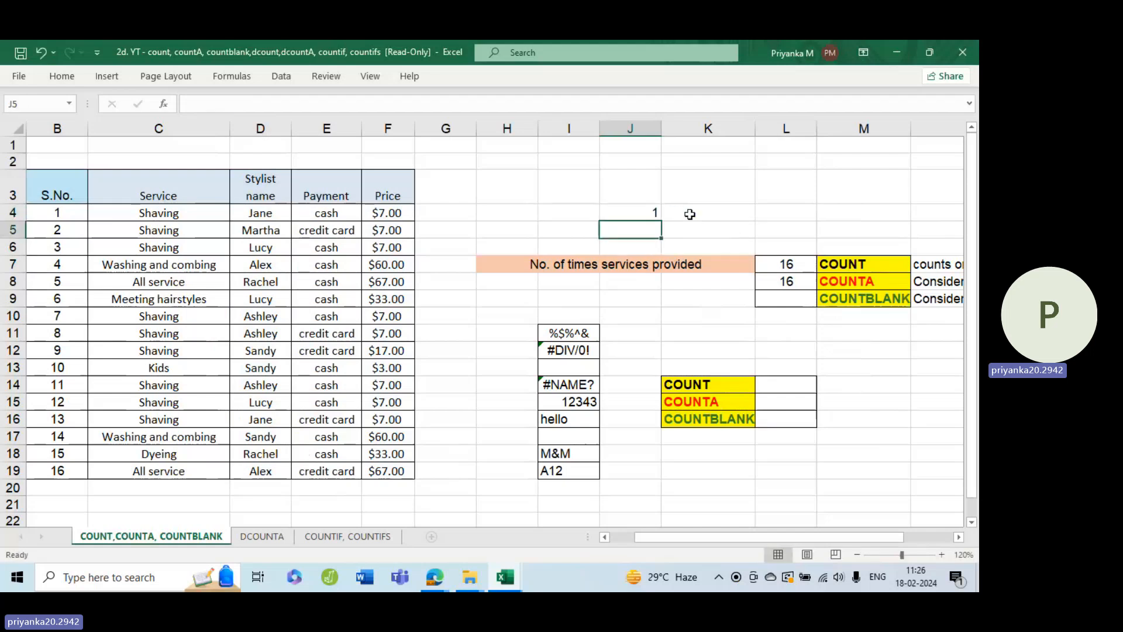
click(646, 212)
double_click(642, 211)
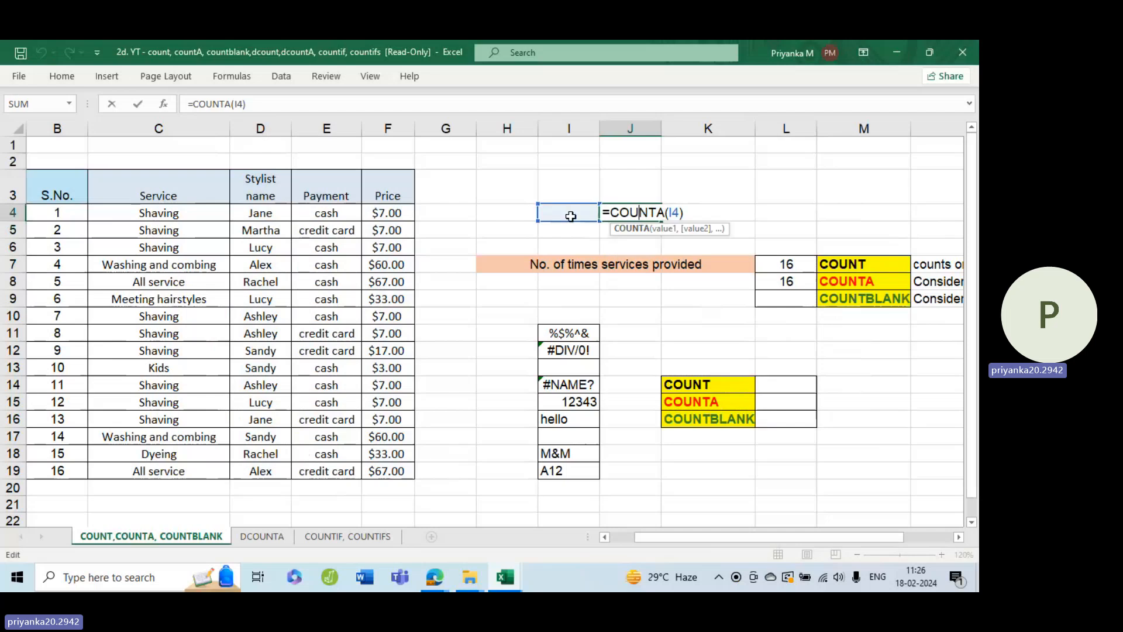
Step: Close the J4 formula and enter the note "spaces are also considered" in K8
click(685, 213)
key(Escape)
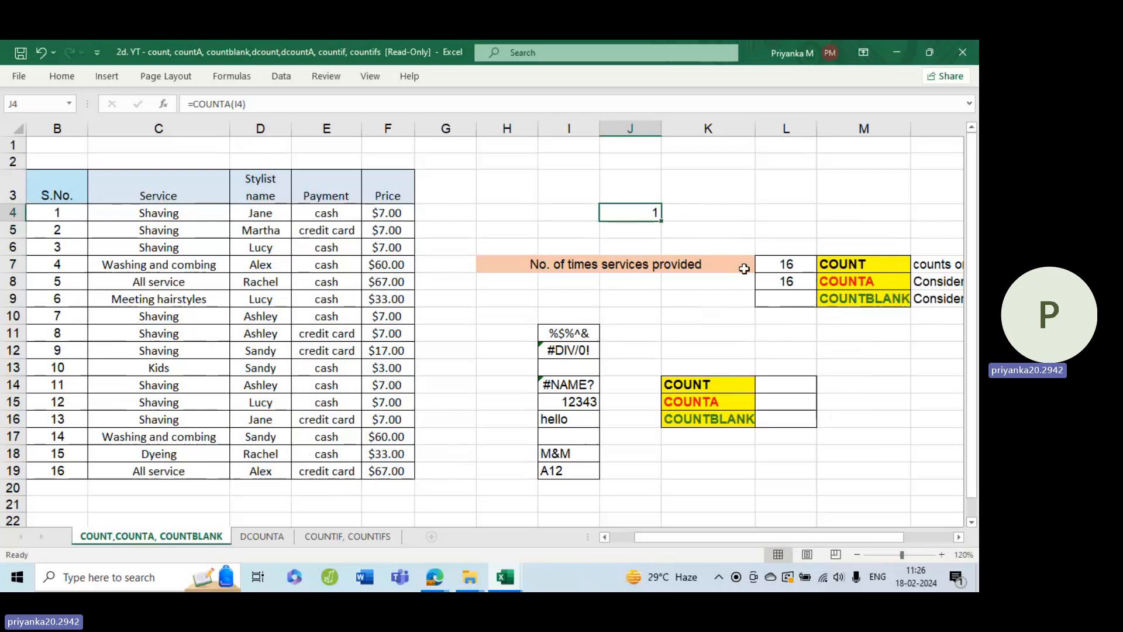
click(700, 280)
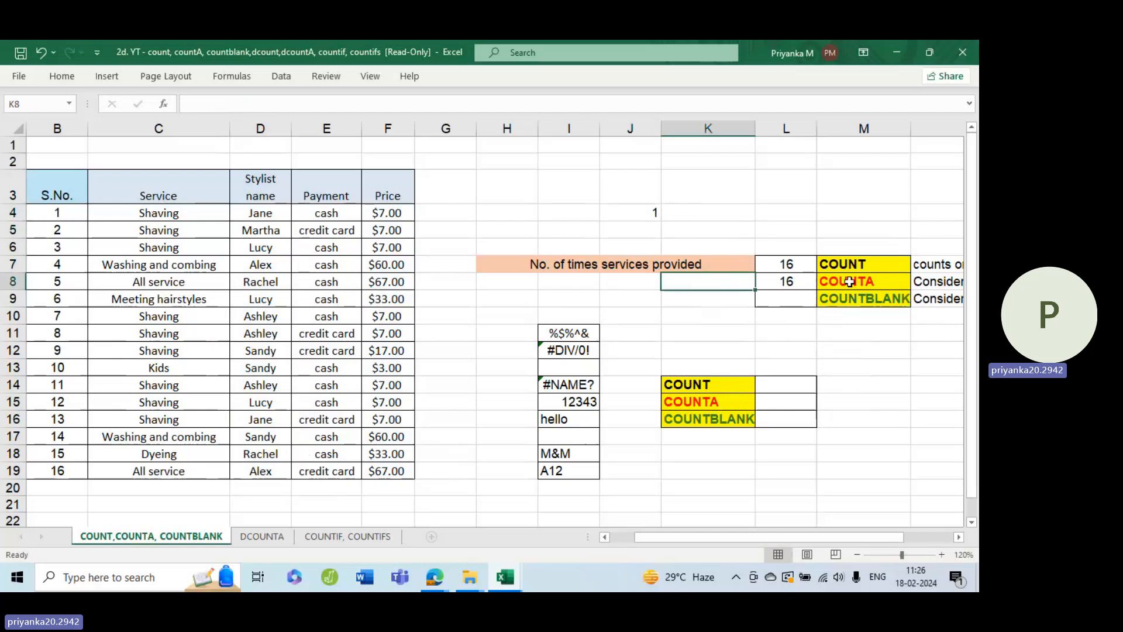
text(spa)
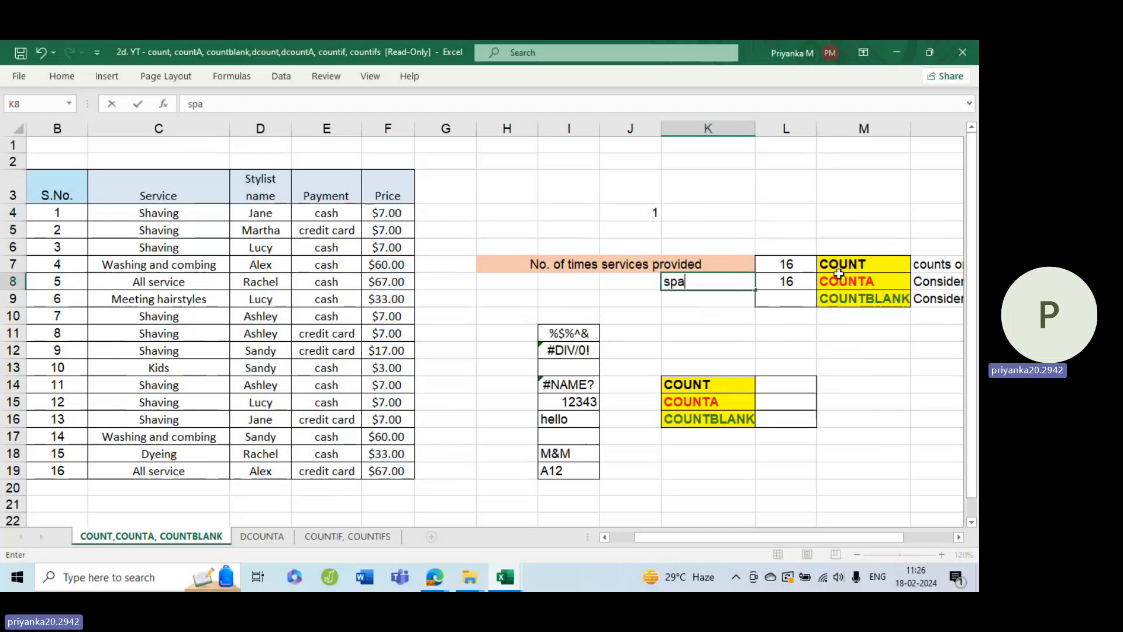
text(ces are also )
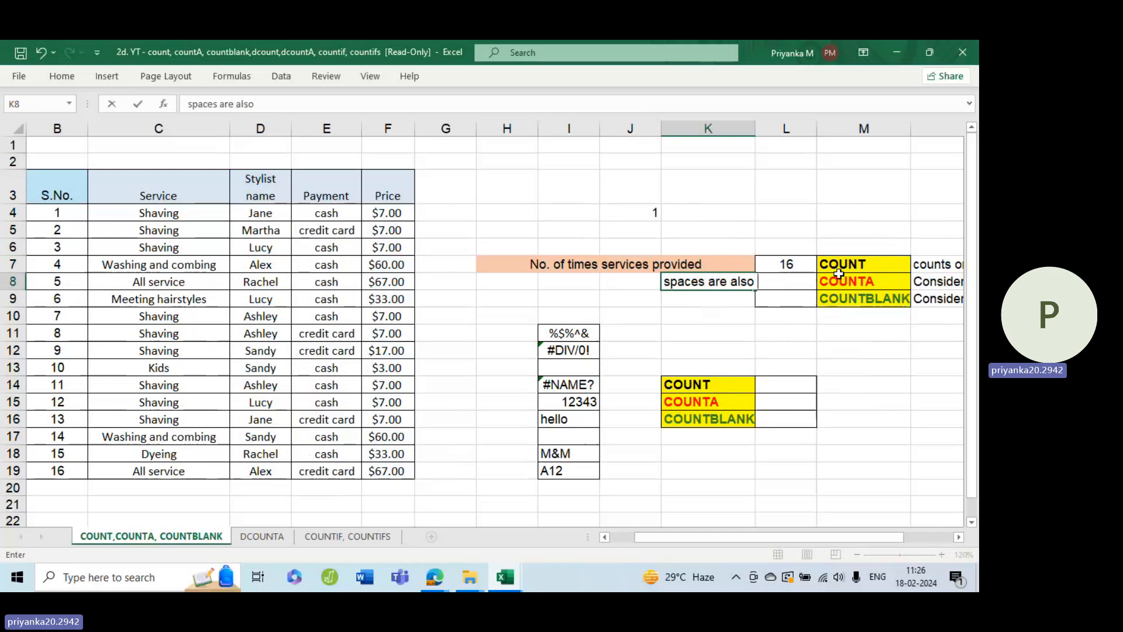
text(considered)
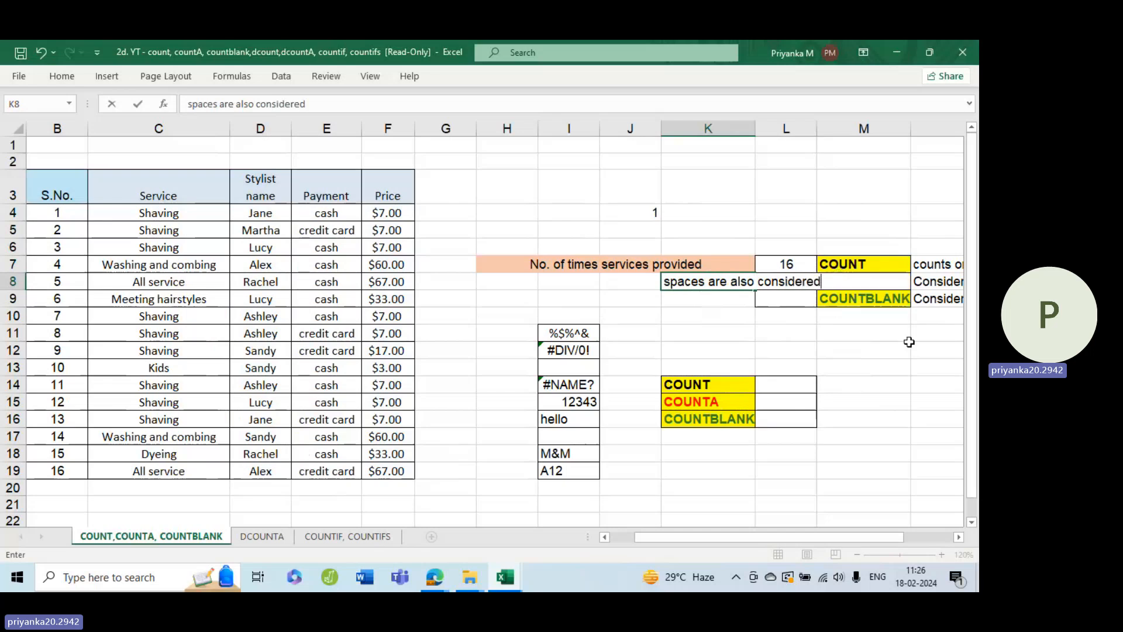
click(861, 365)
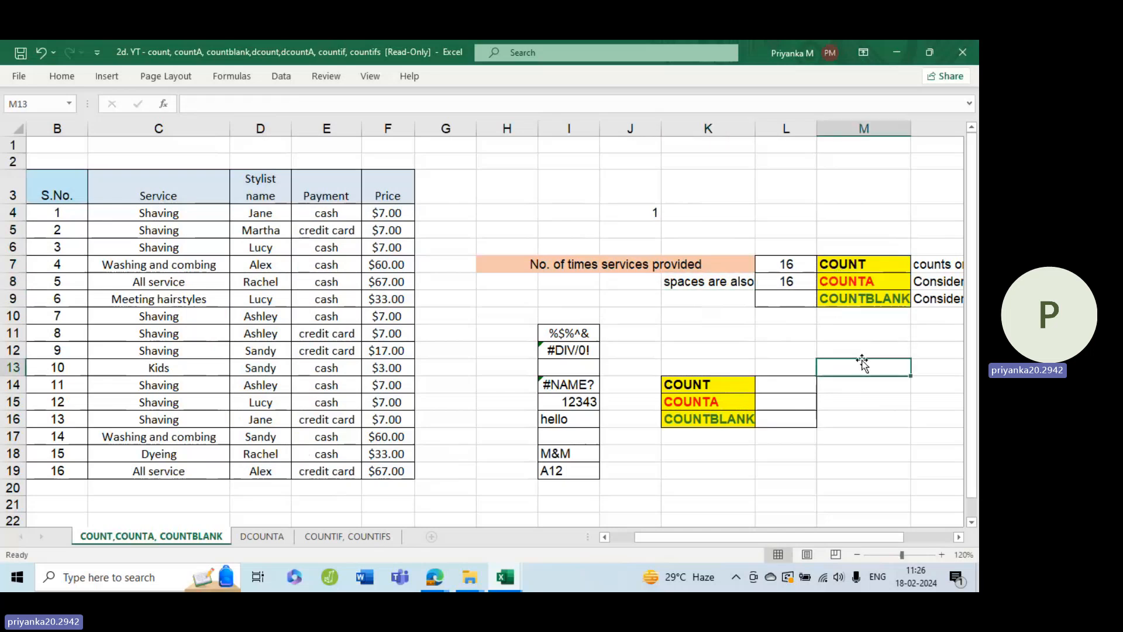
Step: Move the note about spaces from K8 to H8, under the "No. of times services provided" heading
click(725, 283)
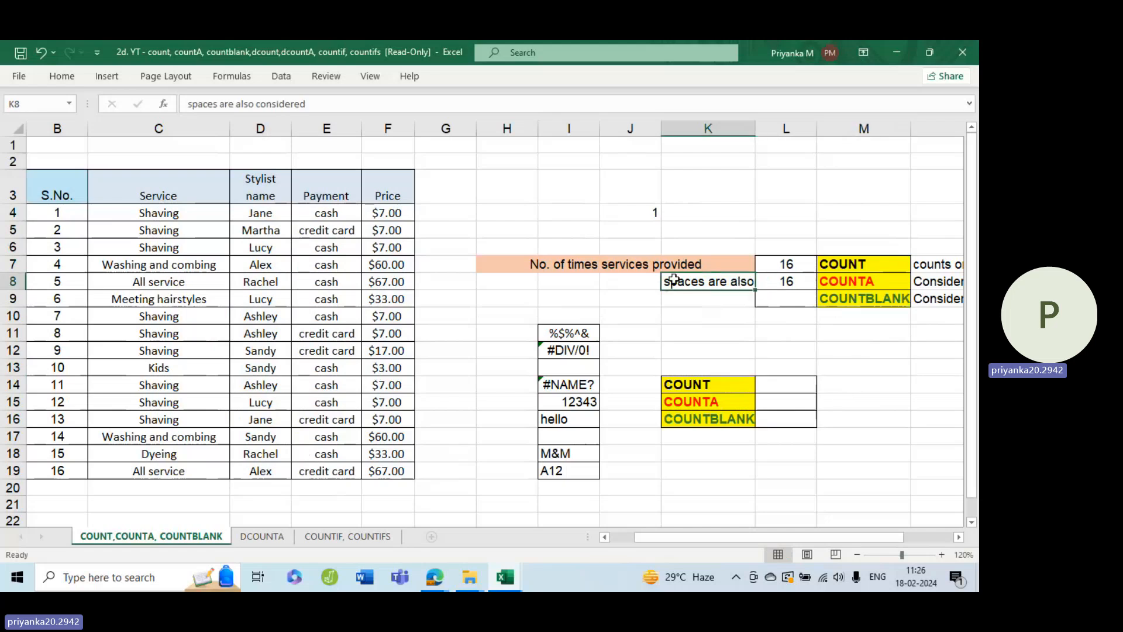
drag(670, 276, 485, 279)
click(673, 310)
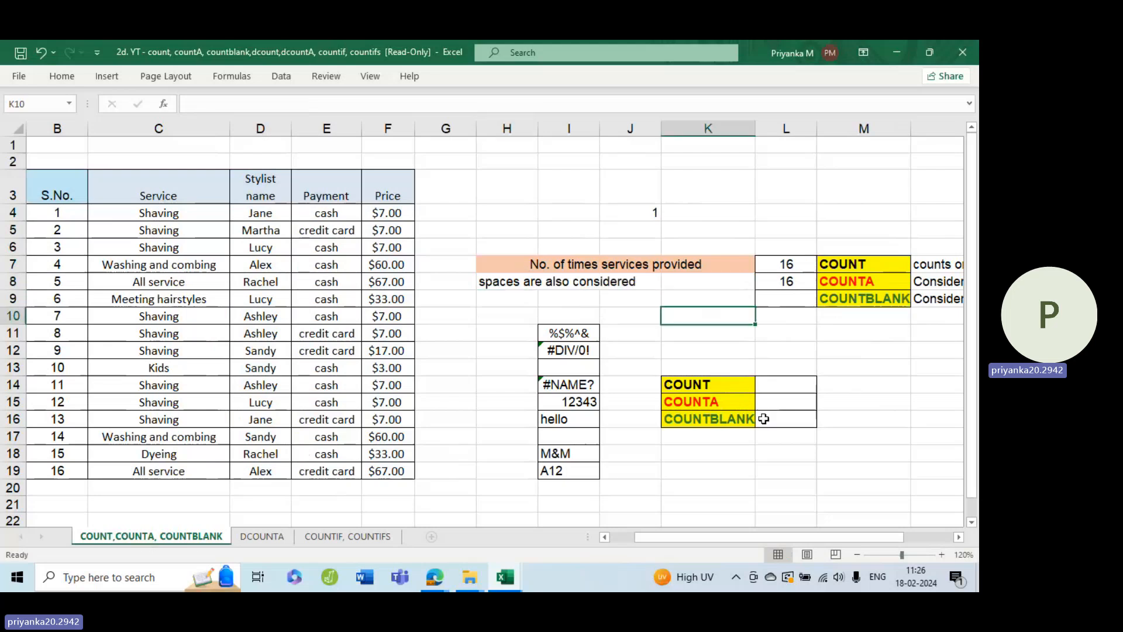
Step: Change the COUNTBLANK description in N9 to read "Considers only blank cells"
click(791, 299)
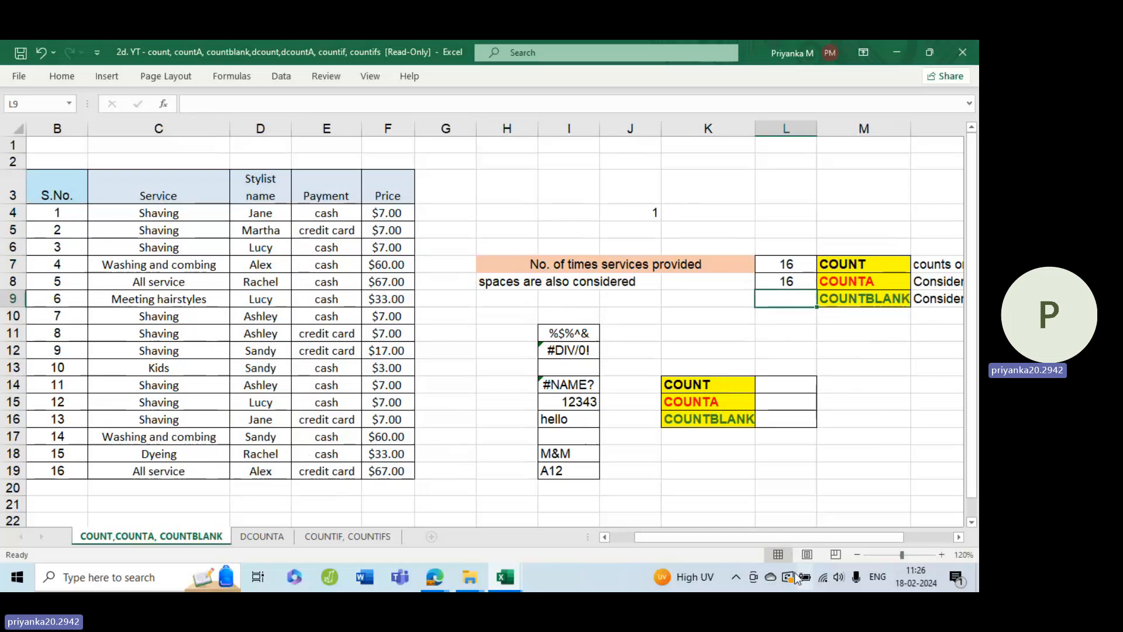
scroll(756, 323, right, 2)
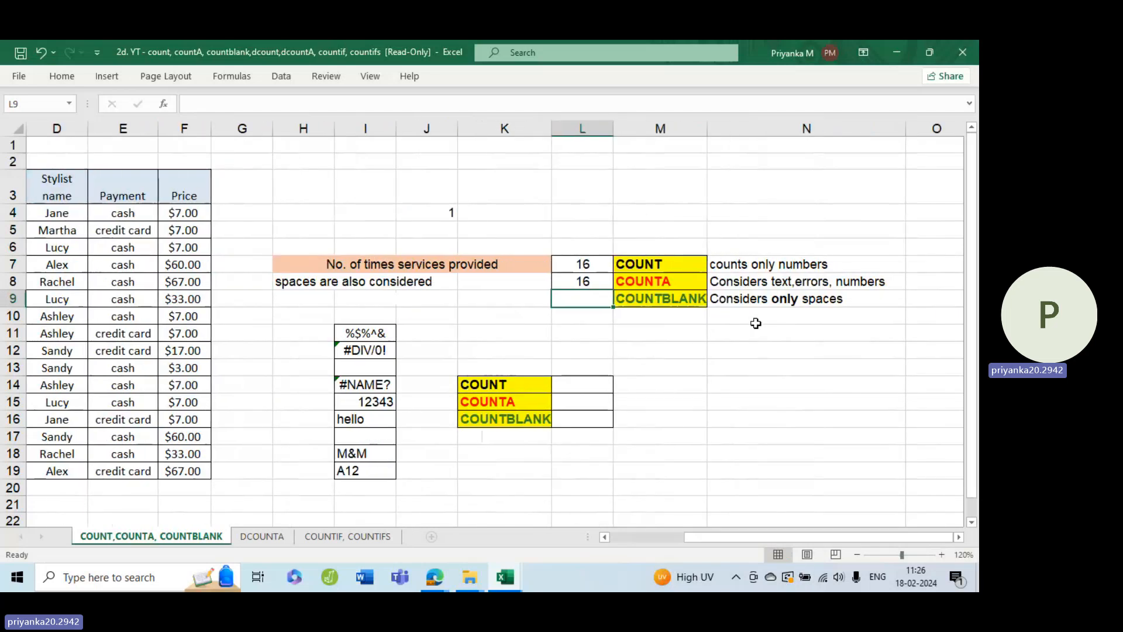
drag(694, 539, 693, 542)
double_click(804, 303)
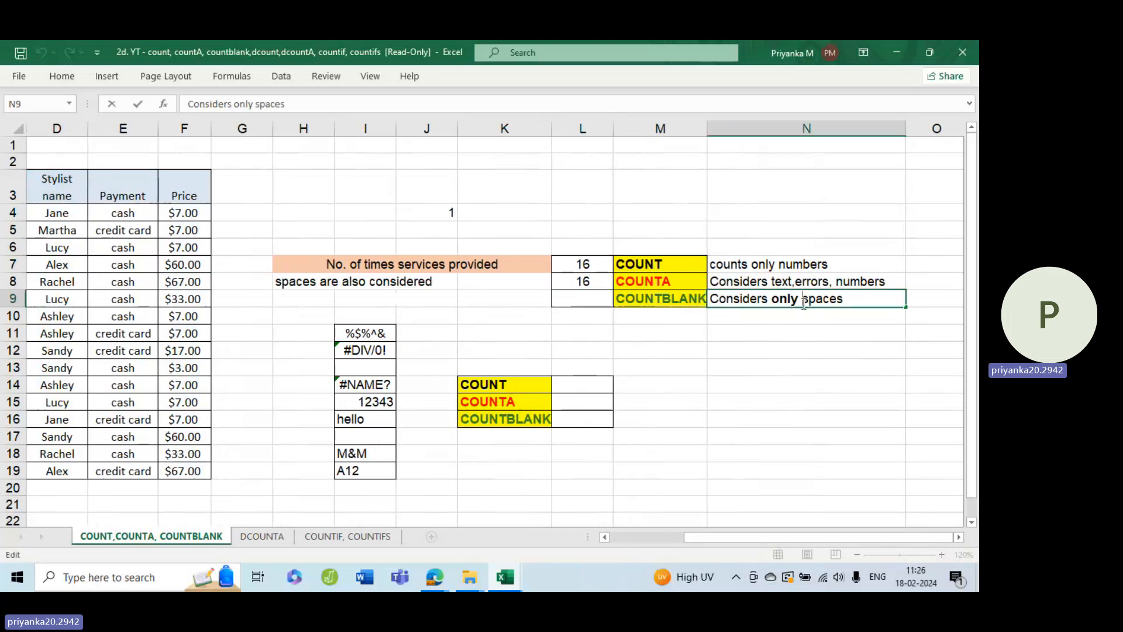
text(blank)
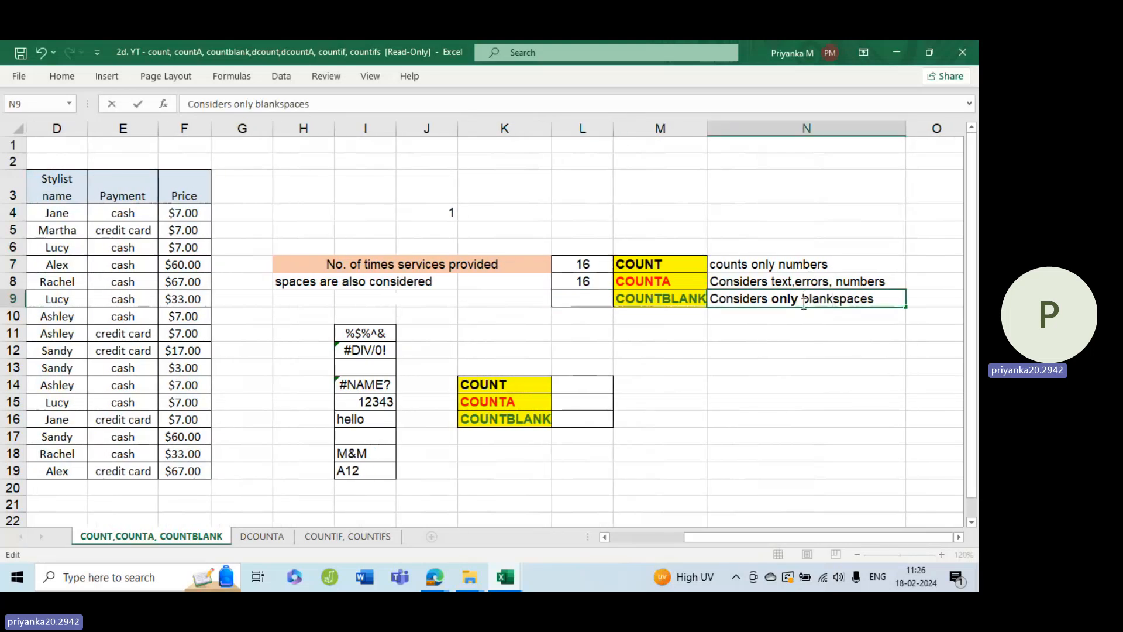
key(Right)
key(Right)
key(Right)
key(Right)
key(Right)
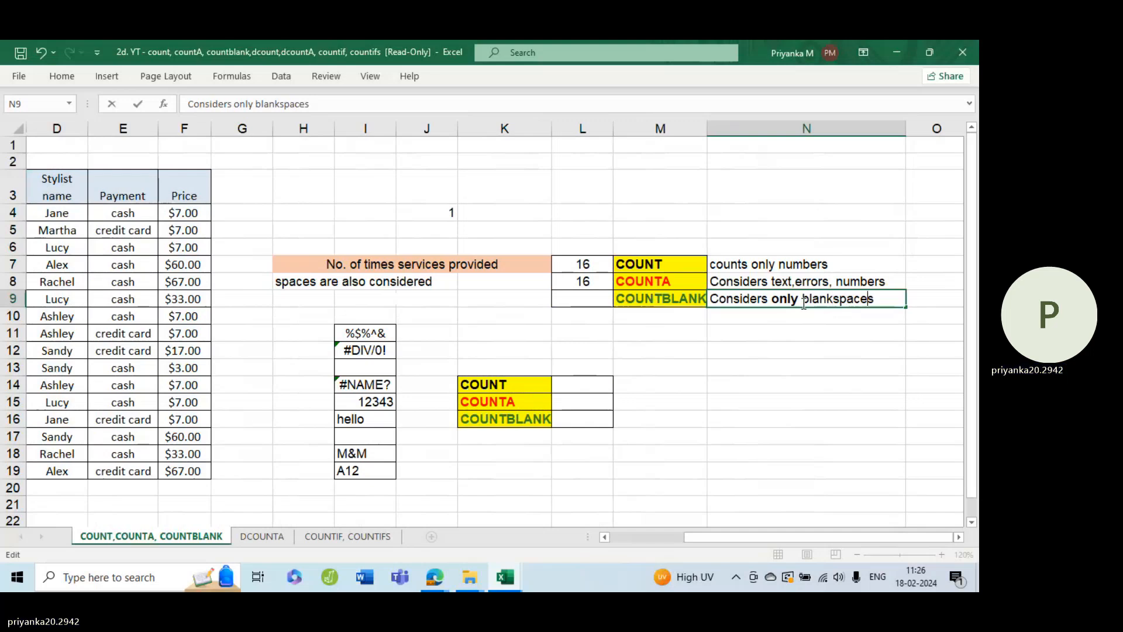
key(Right)
key(BackSpace)
key(BackSpace)
key(BackSpace)
key(BackSpace)
key(BackSpace)
key(BackSpace)
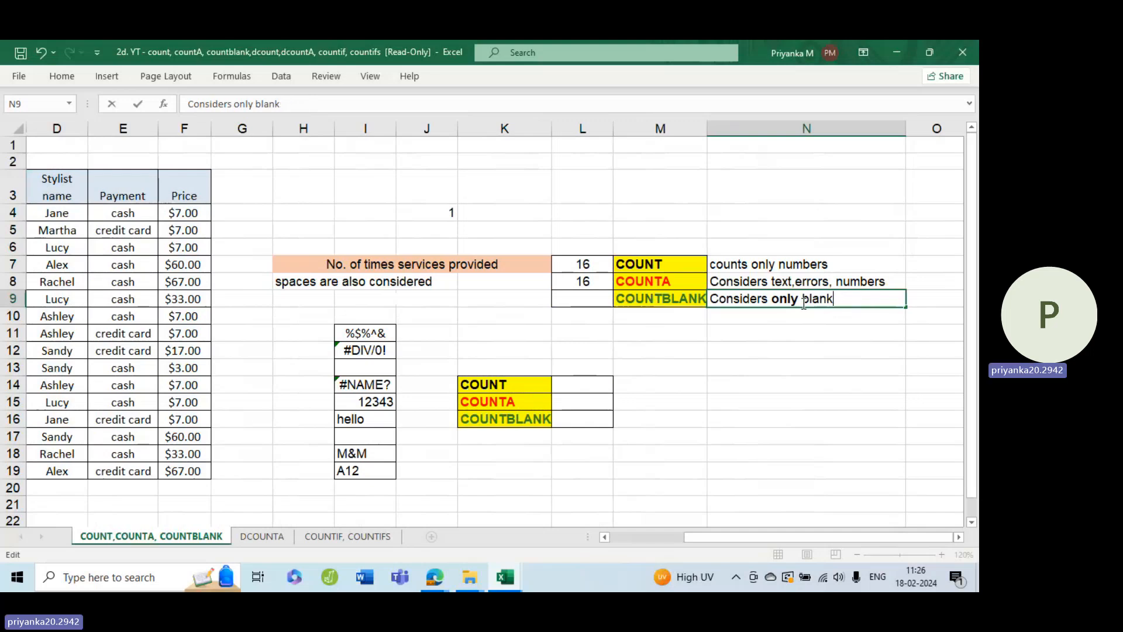
text(cells)
key(BackSpace)
key(Return)
click(776, 299)
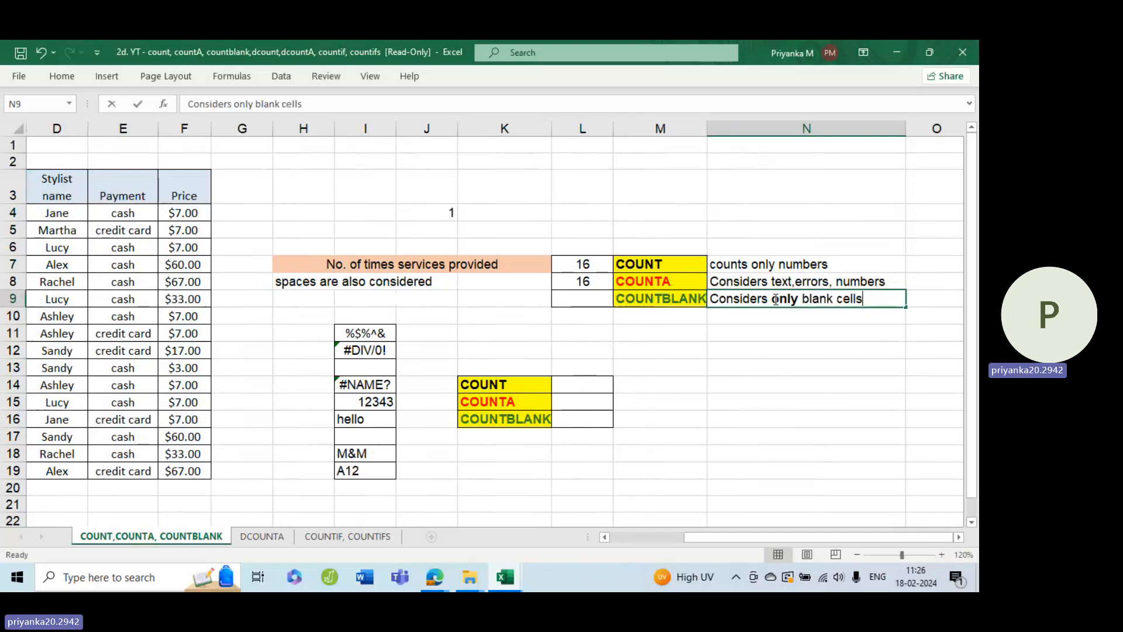
Step: Append ", spaces" to the COUNTA description in N8 and reopen the COUNTBLANK description in N9 for review
click(877, 282)
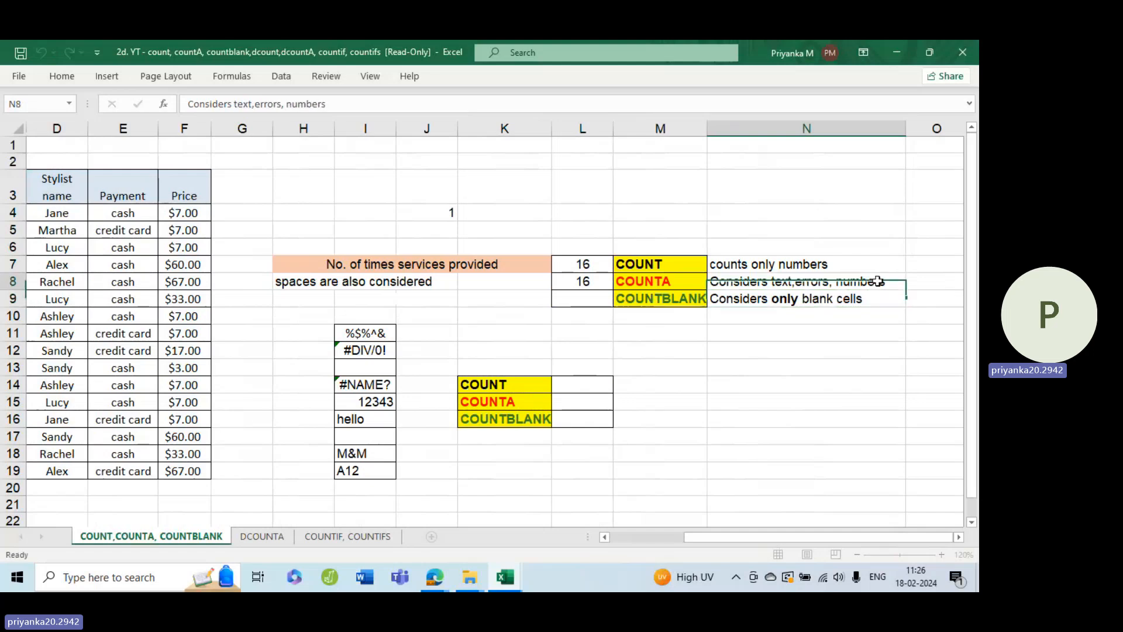
double_click(877, 281)
text(,)
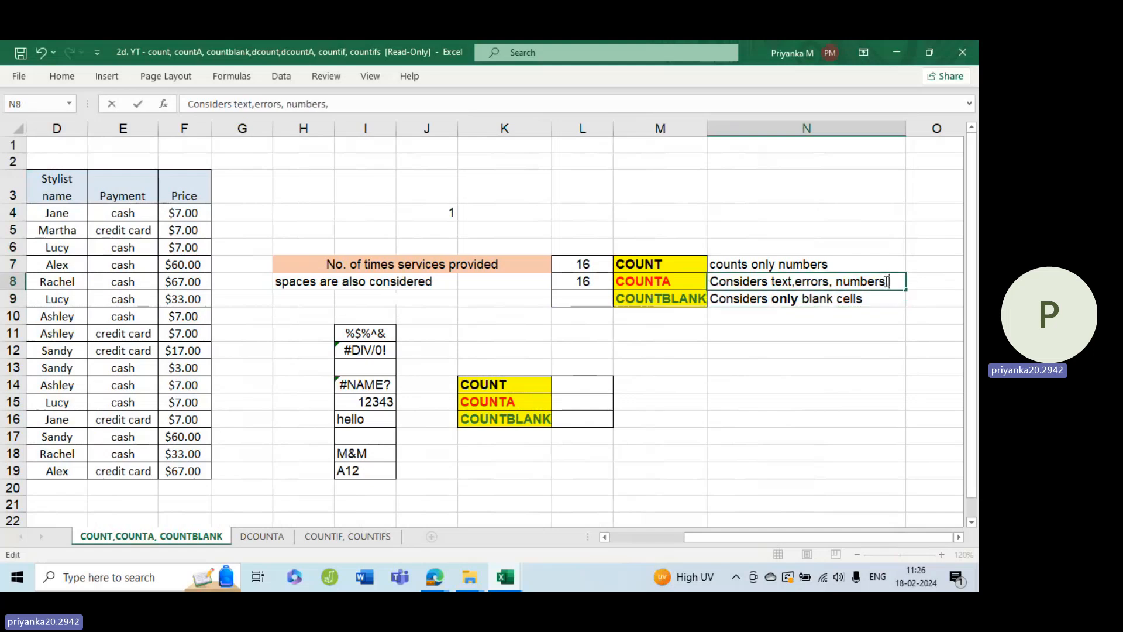
text( spaces)
click(853, 357)
click(806, 301)
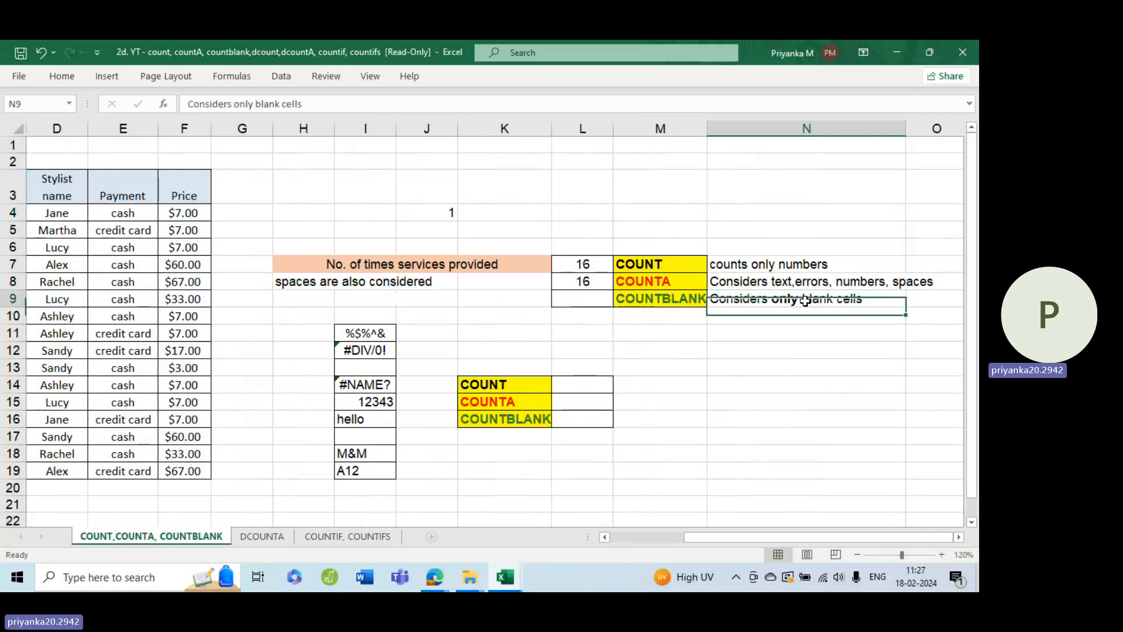
double_click(805, 301)
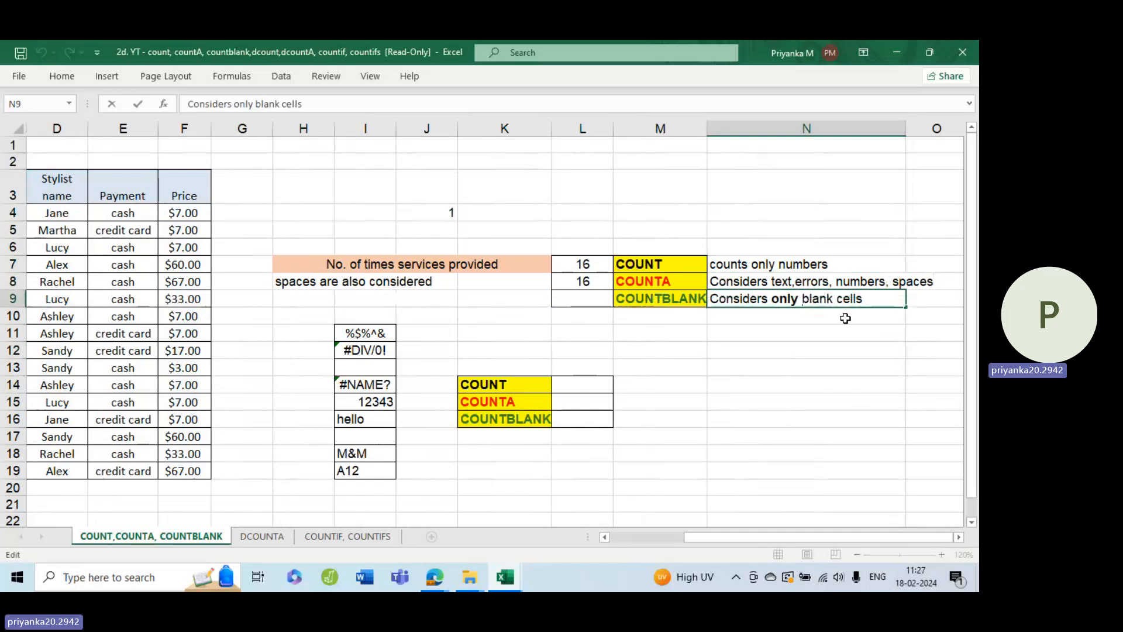
Step: Enter a COUNTBLANK formula in L9 over the Price values F4:F19, reading the function's description
click(590, 299)
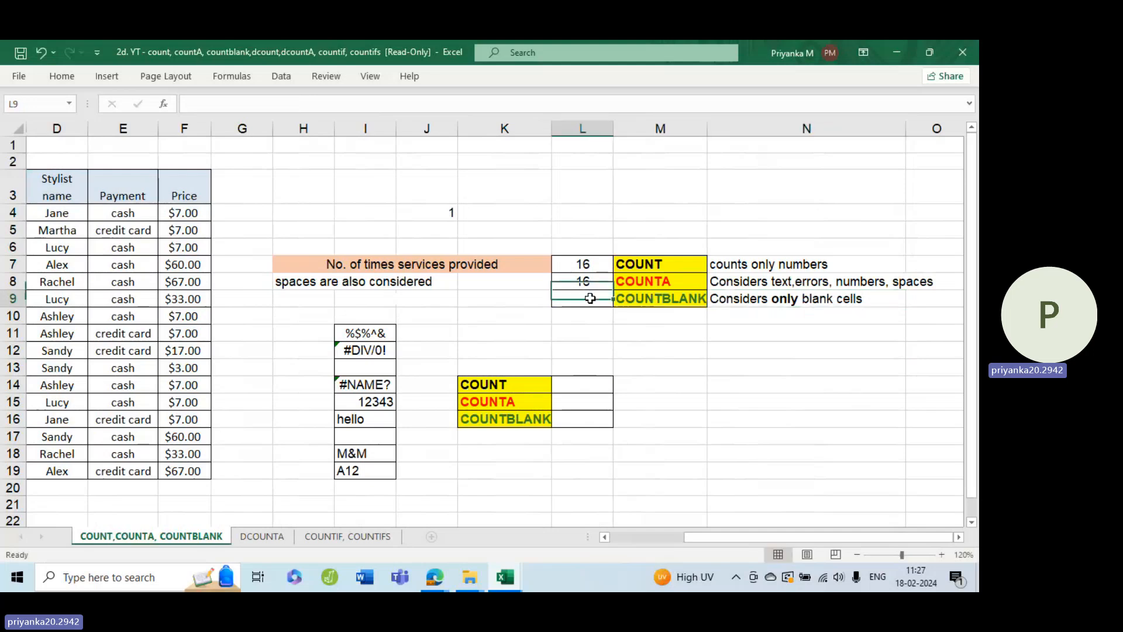
text(=coun)
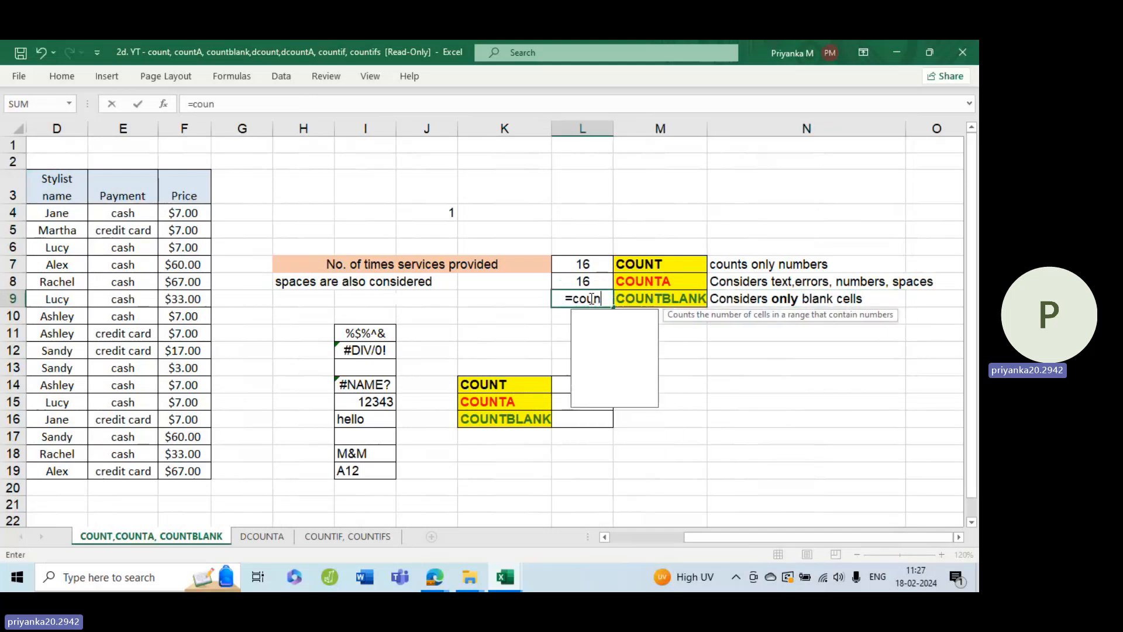
text(t)
key(Down)
key(Down)
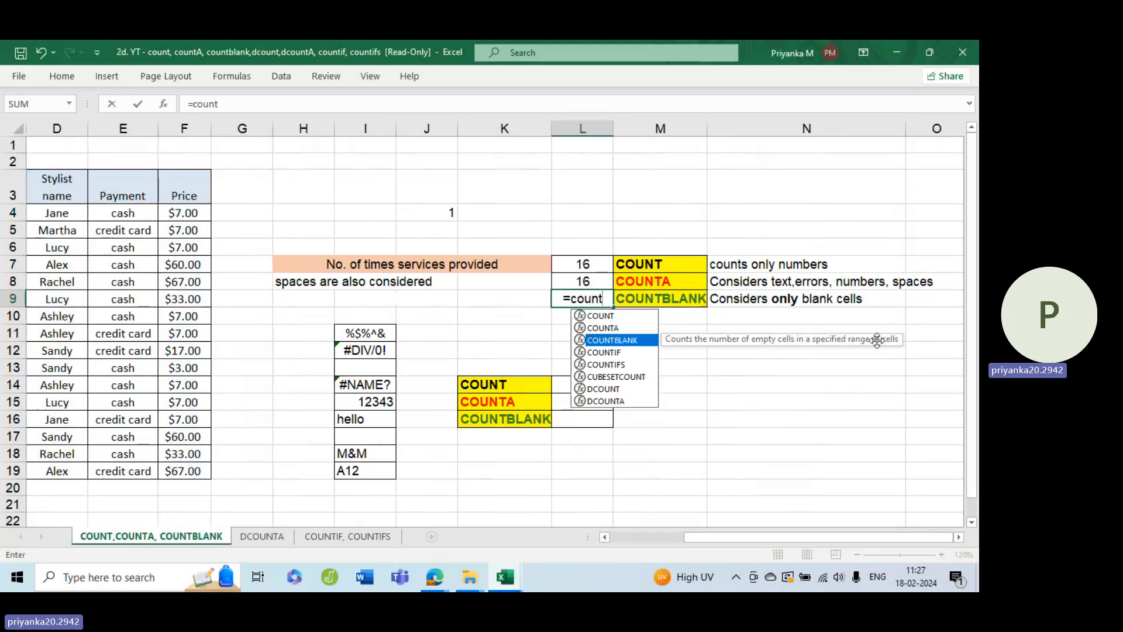
key(Tab)
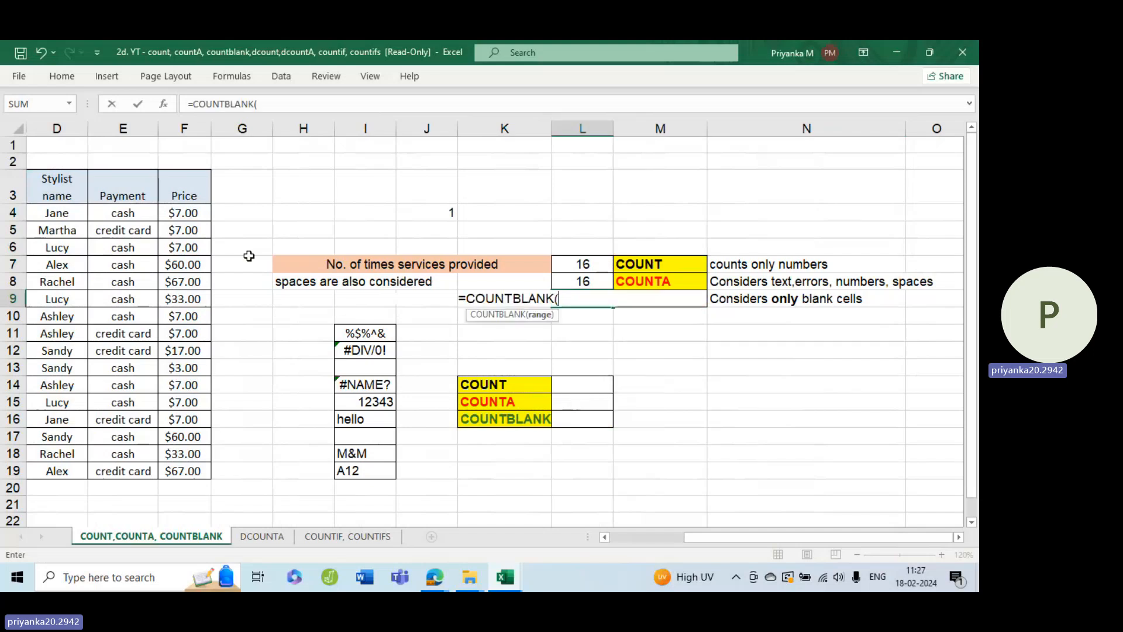
drag(180, 218, 174, 465)
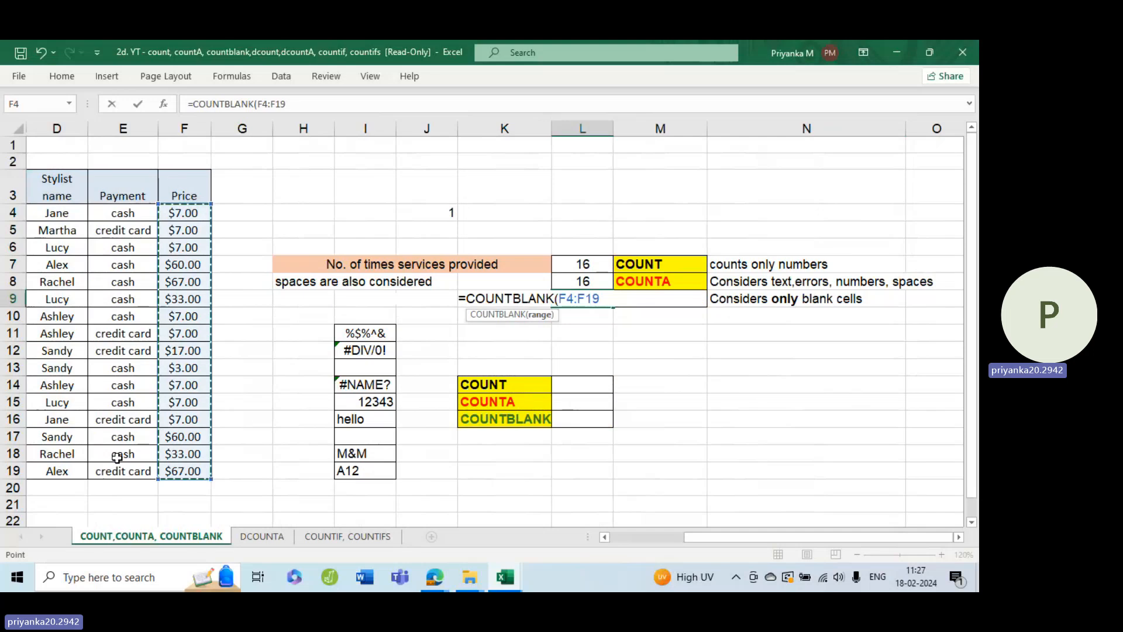
key(Return)
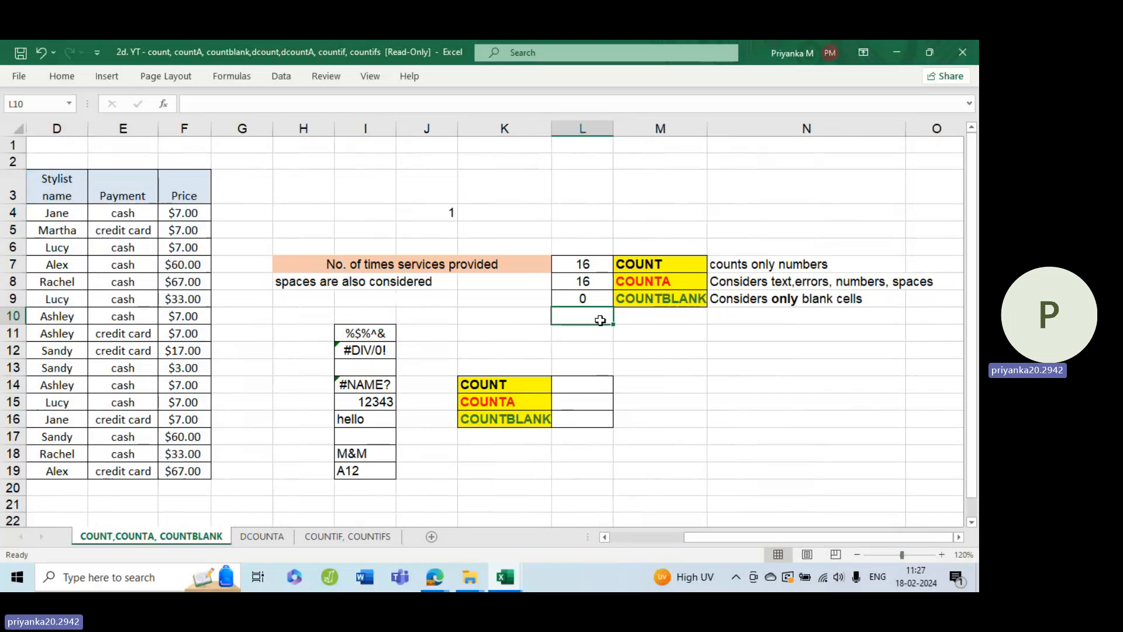
Step: Change the COUNTBLANK range in L9 to the Payment values E4:E19 and check the finished formula
click(584, 297)
double_click(584, 297)
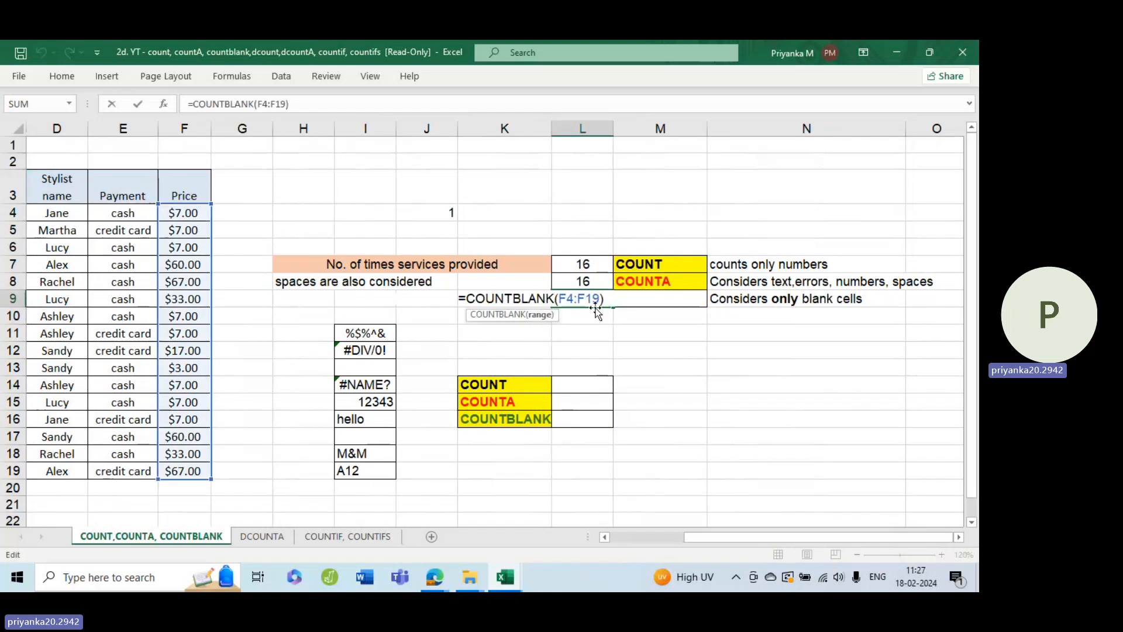
key(BackSpace)
key(BackSpace)
key(BackSpace)
key(BackSpace)
key(BackSpace)
key(BackSpace)
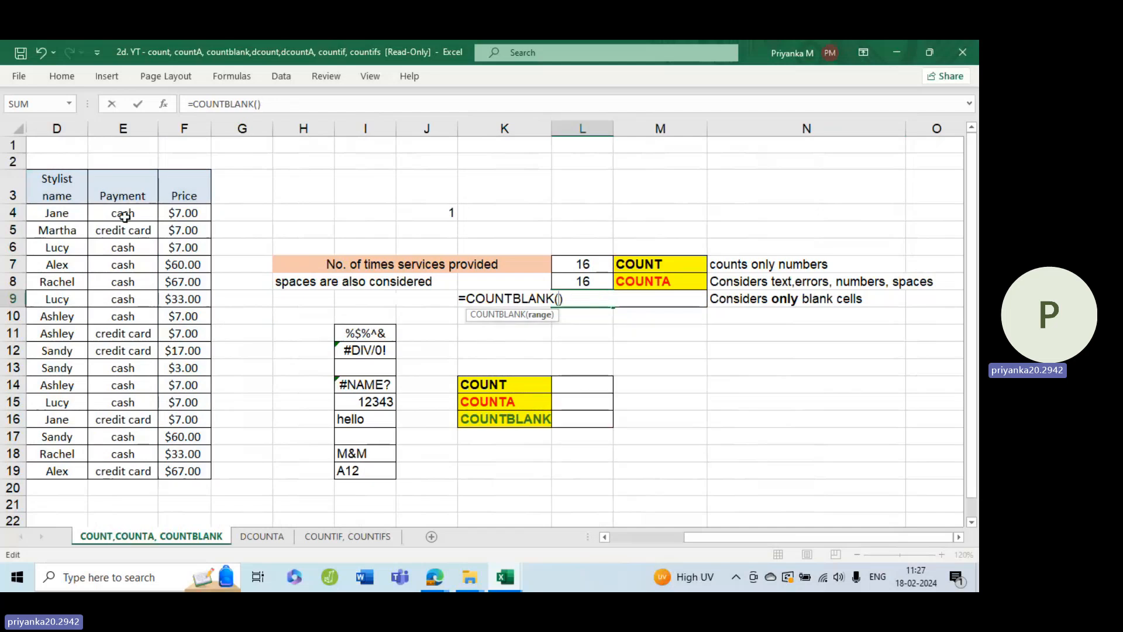
drag(123, 213, 129, 470)
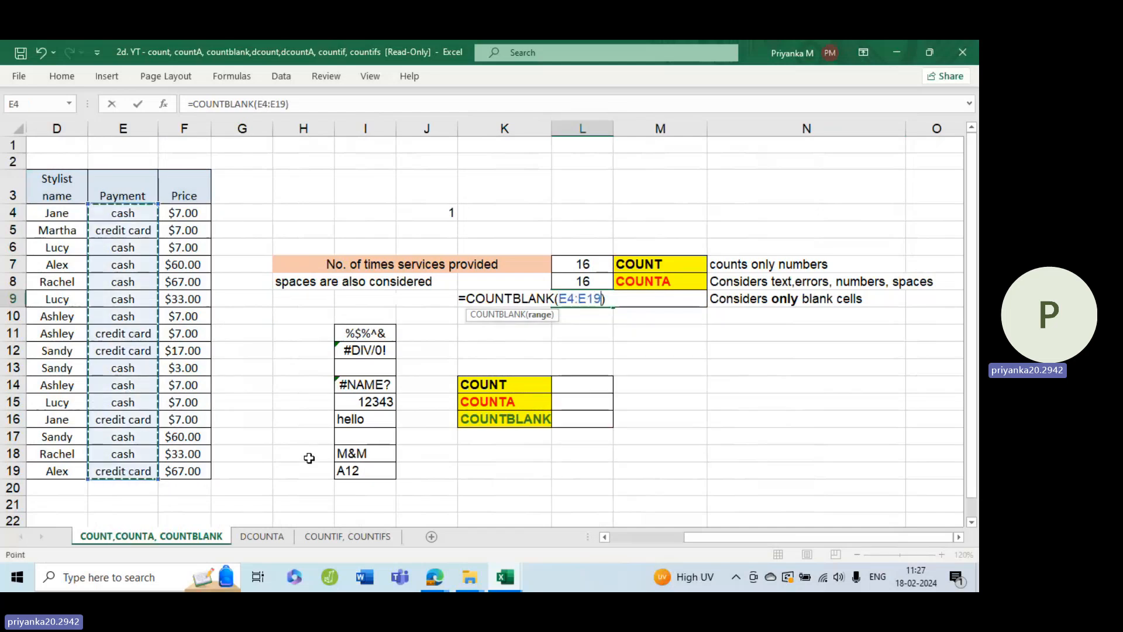
key(Return)
double_click(595, 300)
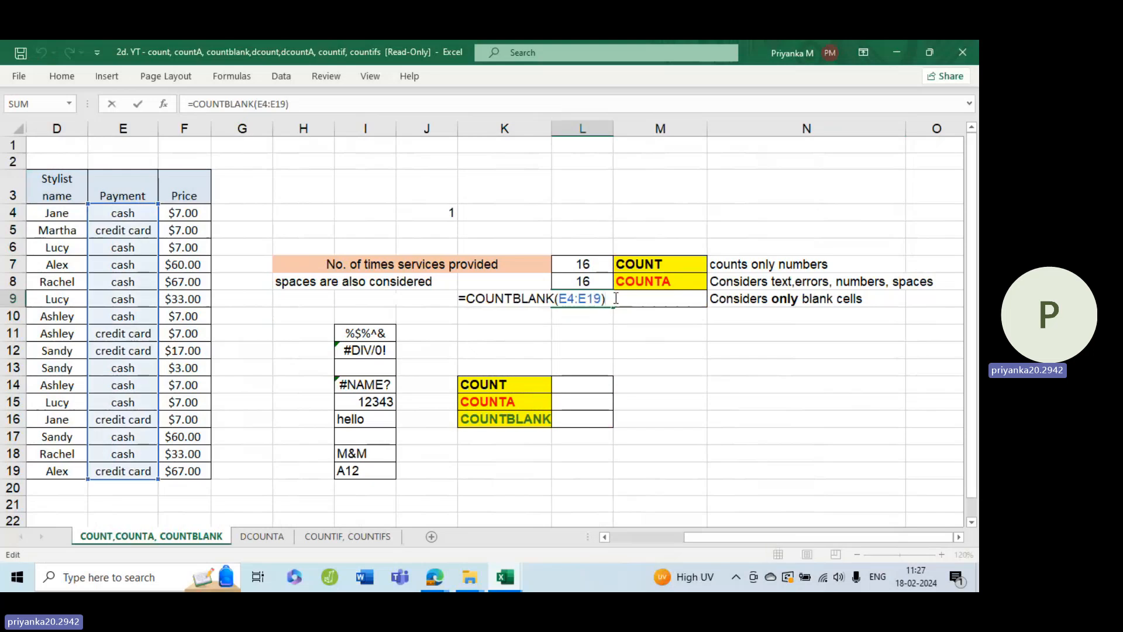
key(Return)
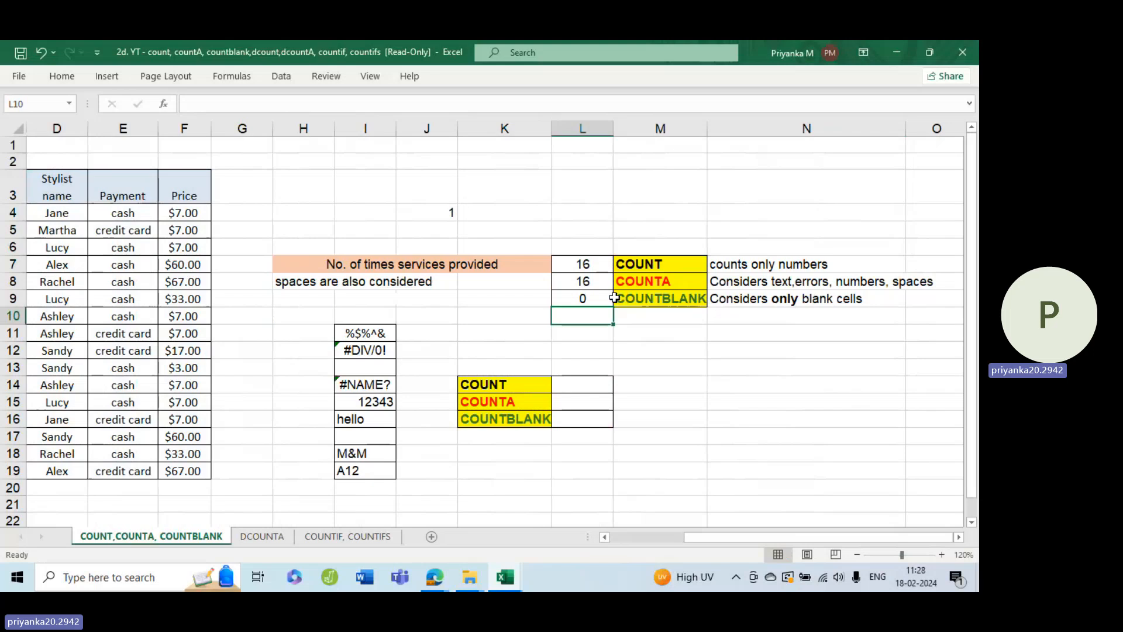
Step: Zoom the sheet to 150% and select the mixed sample values in I11:I19 to examine them
scroll(529, 436, down, 1)
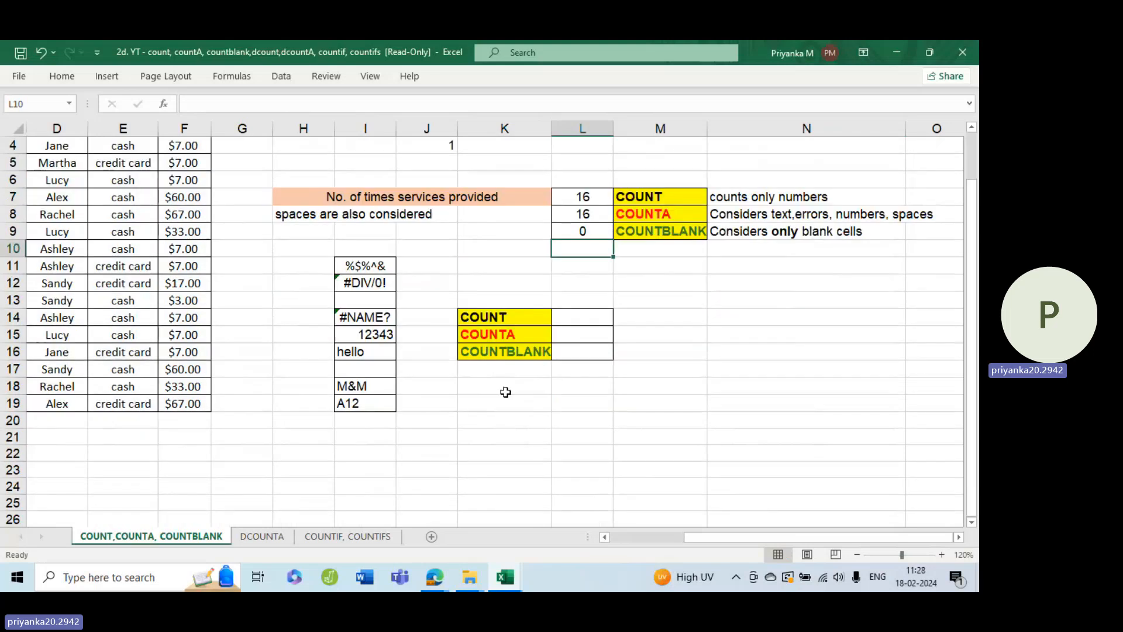
click(574, 317)
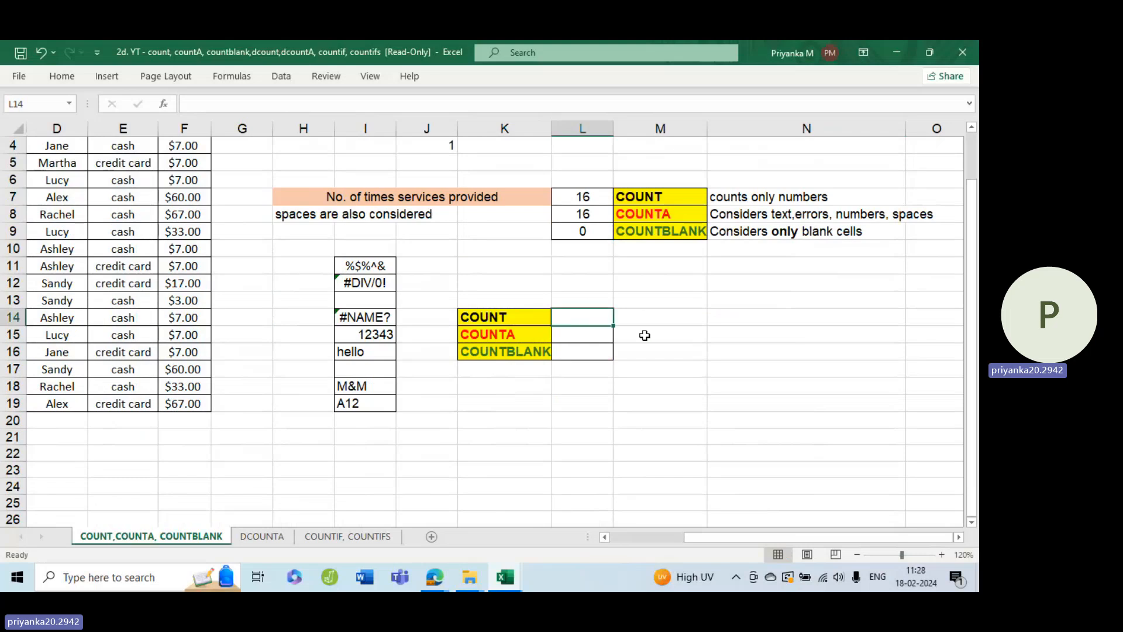
click(944, 557)
click(943, 556)
click(943, 556)
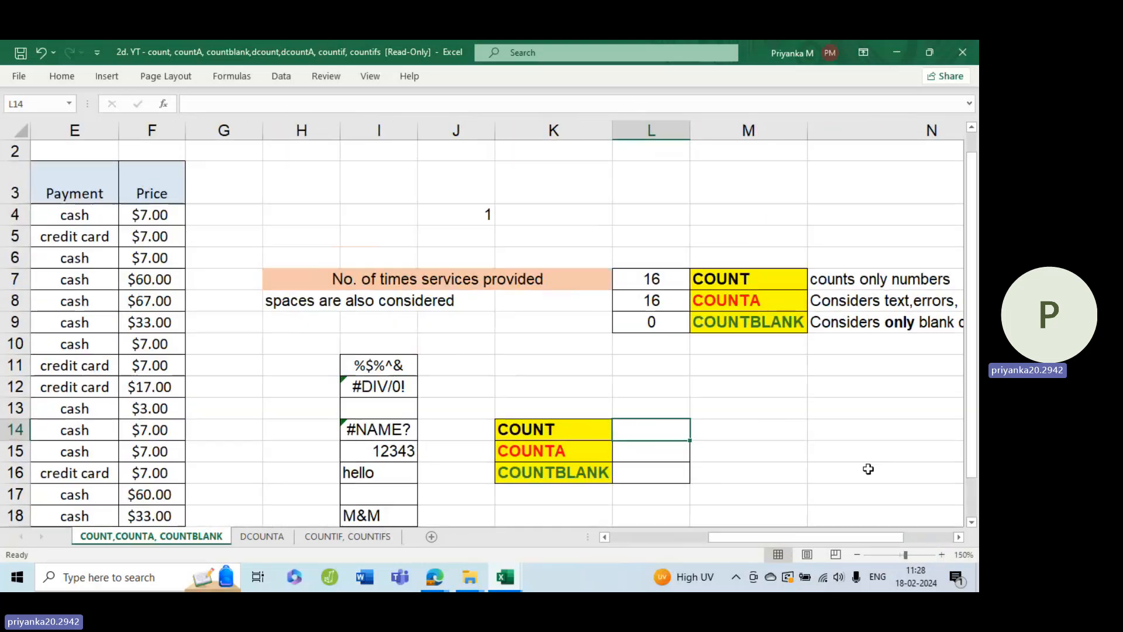
scroll(867, 470, down, 2)
scroll(860, 473, up, 1)
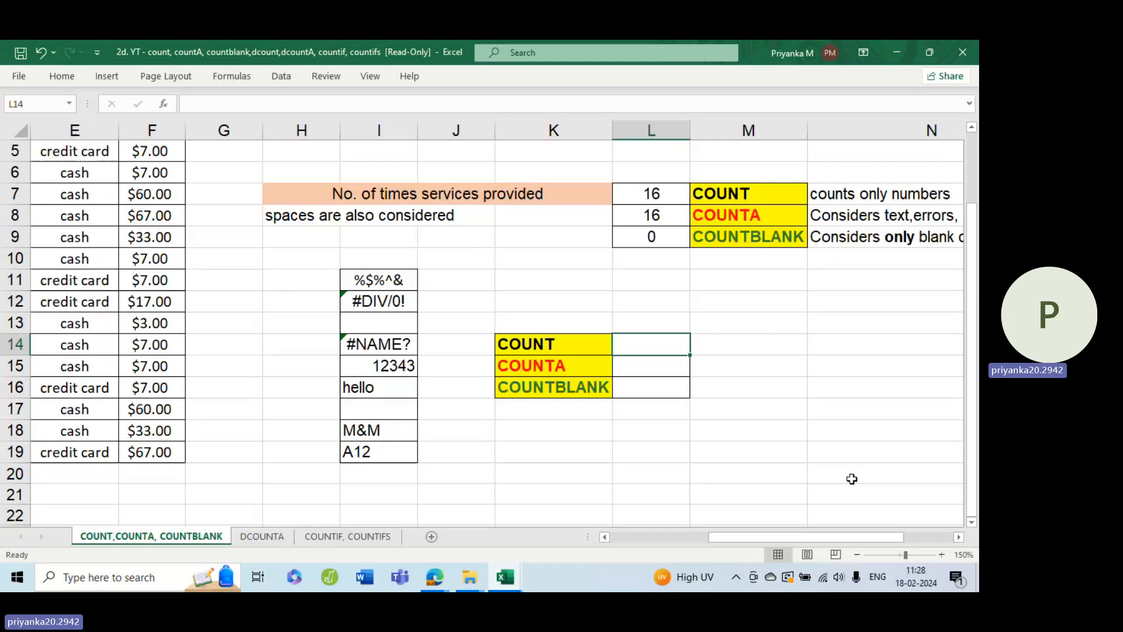
click(371, 277)
shift+click(375, 449)
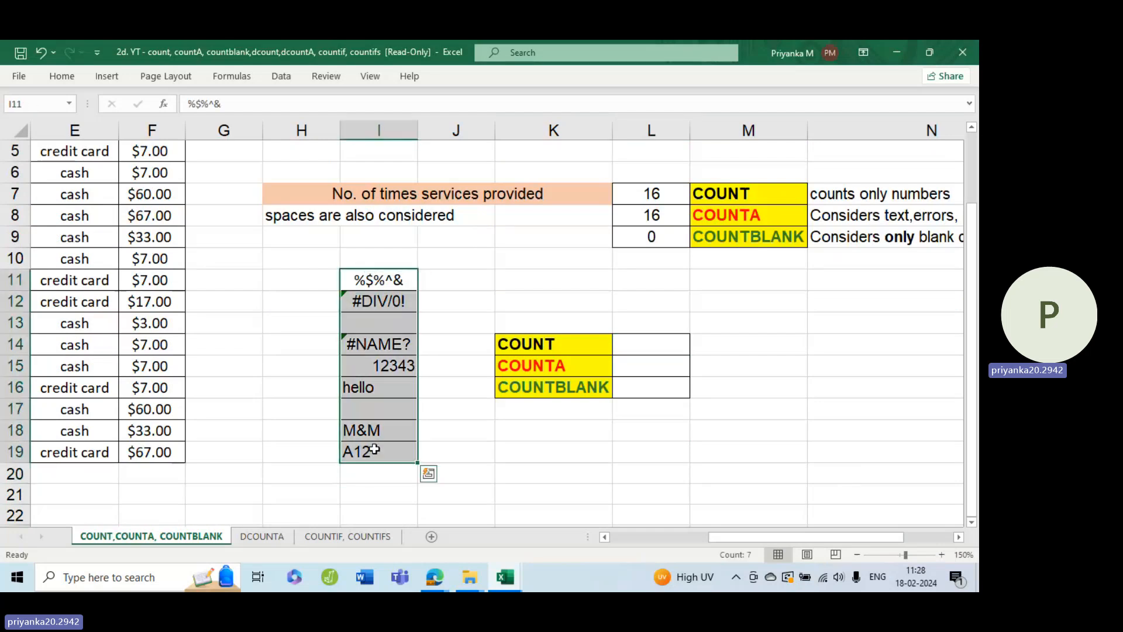
Step: Examine the sample values in I11:I19 one by one, including symbols, errors, blanks, numbers and text
click(381, 277)
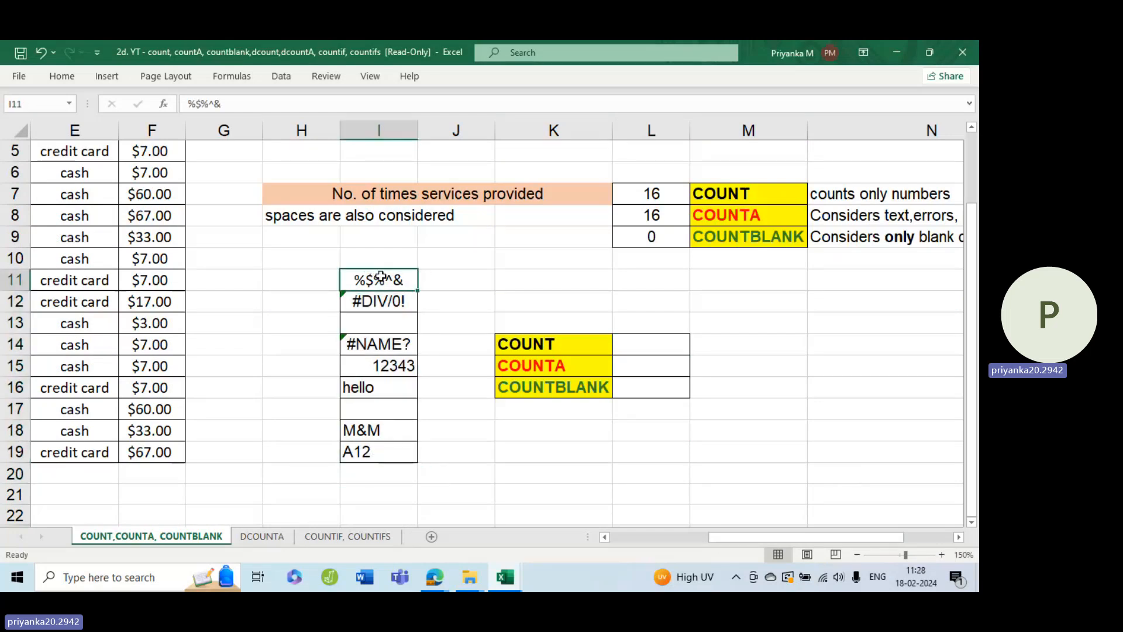
click(379, 301)
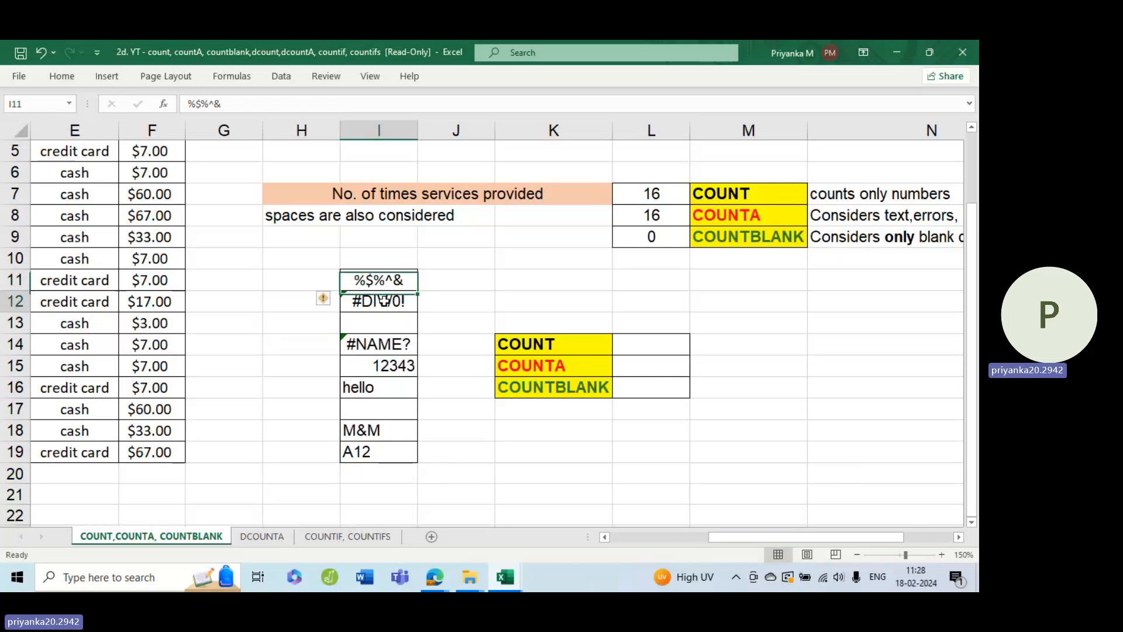
click(385, 345)
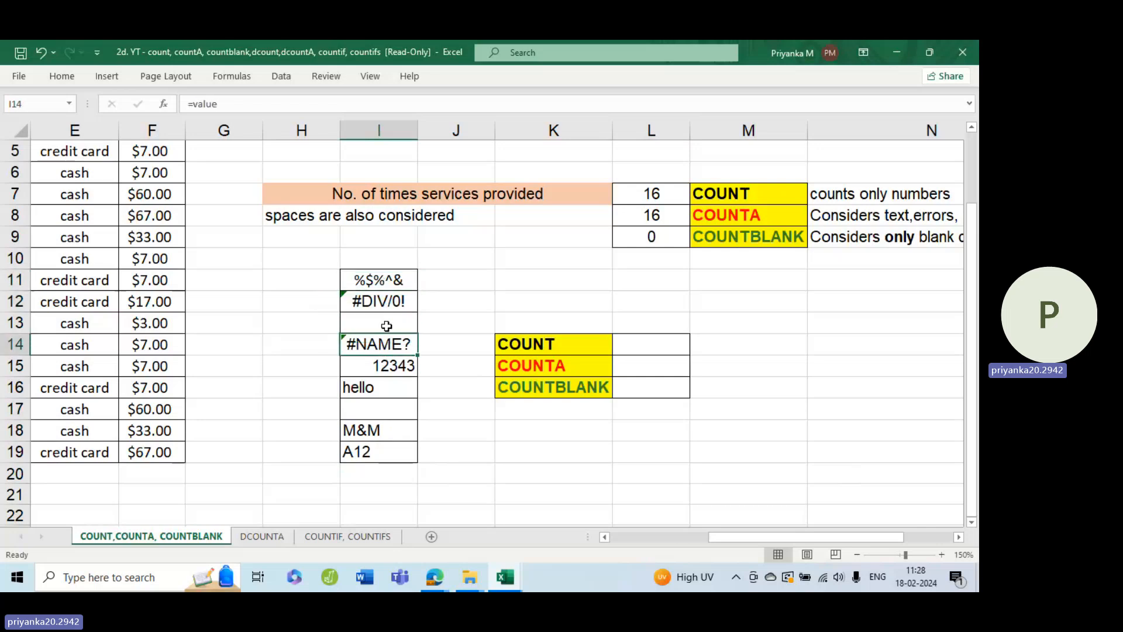
click(386, 326)
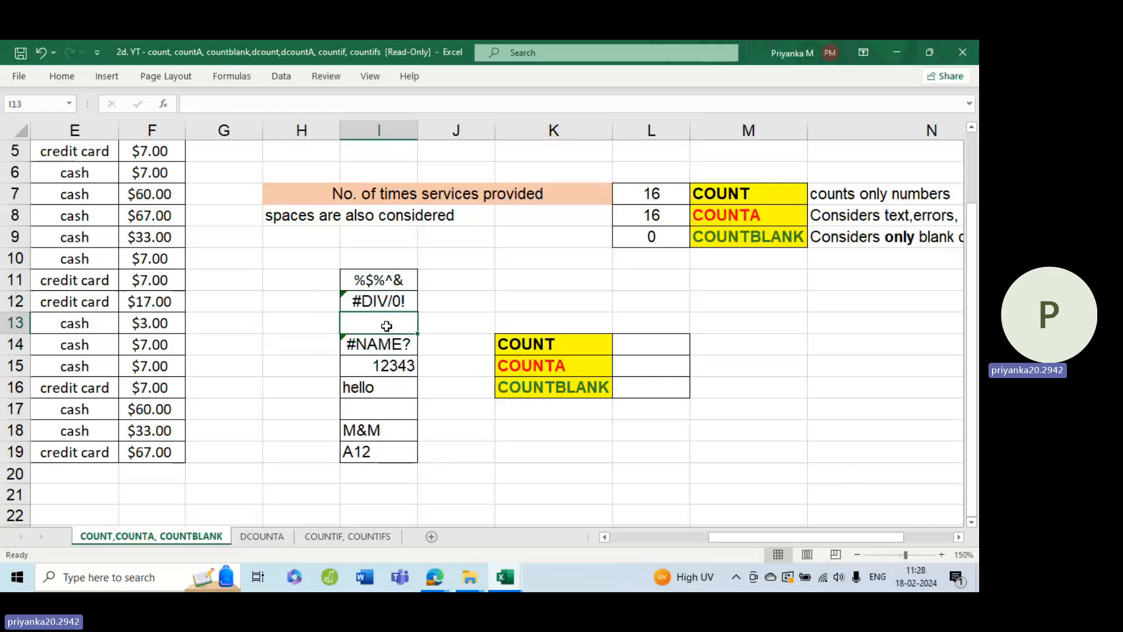
click(397, 371)
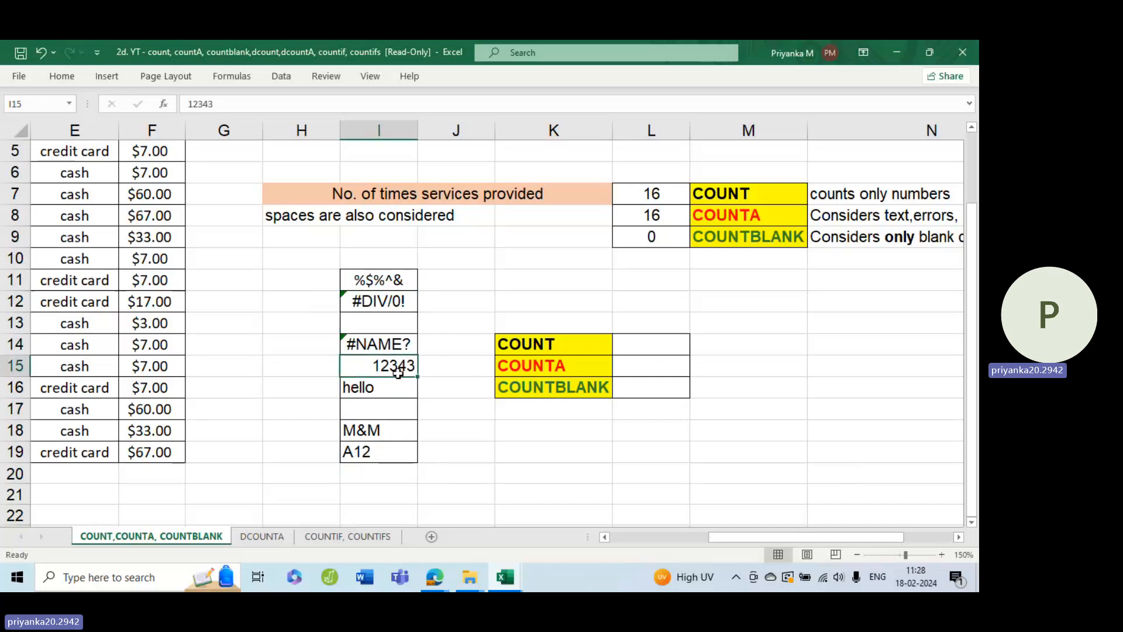
click(366, 389)
click(371, 409)
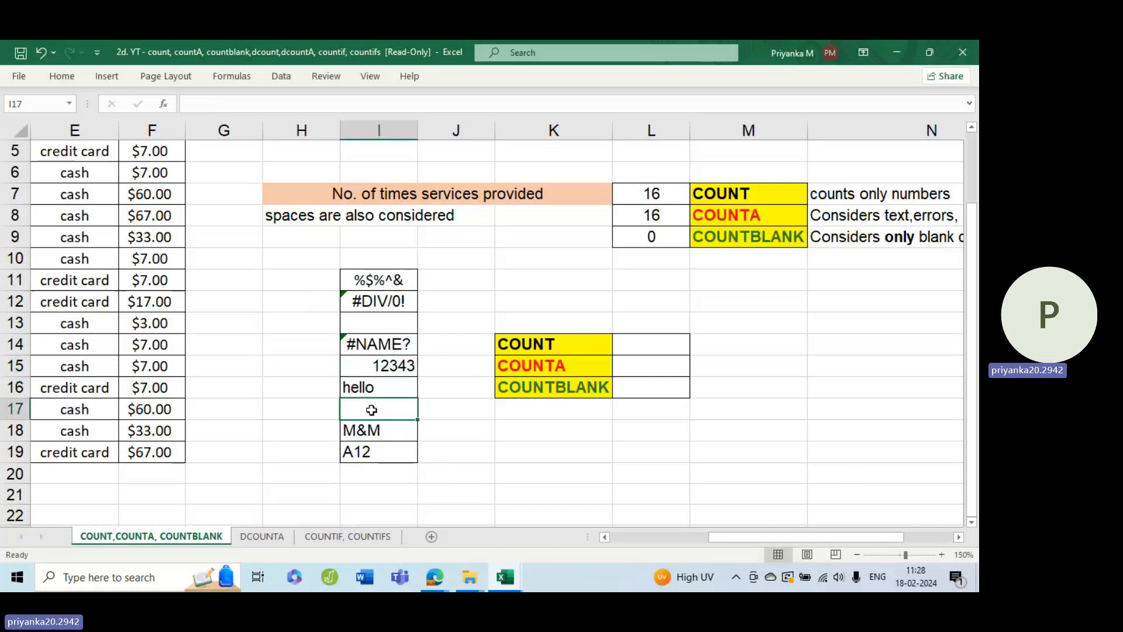
click(372, 424)
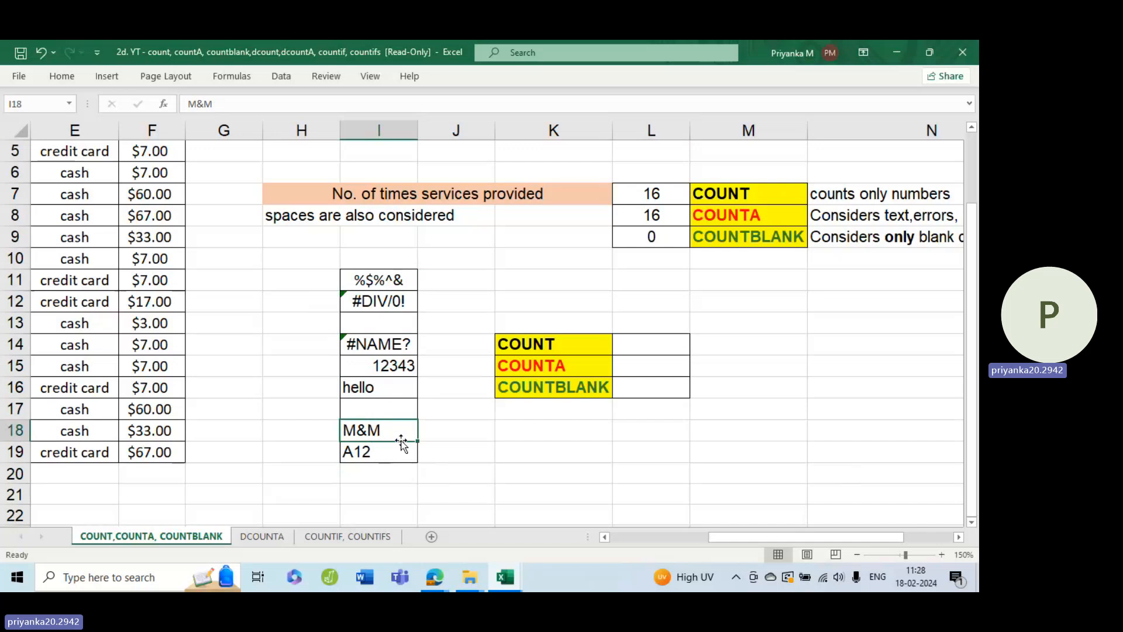
click(373, 455)
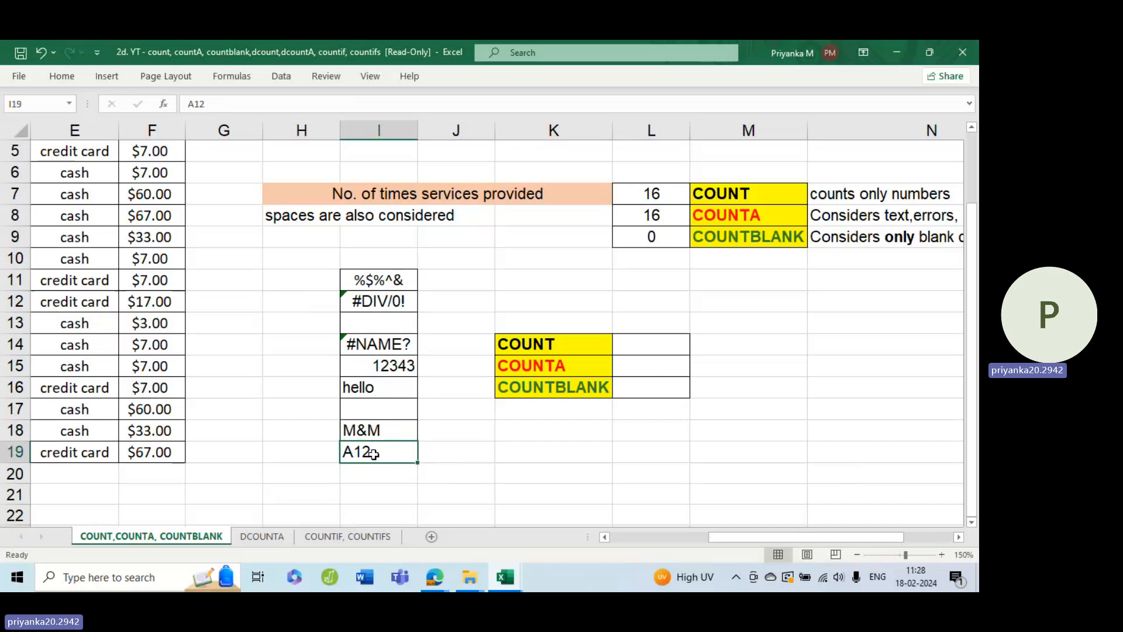
Step: Enter a COUNT formula in L14 over the sample values I11:I19 and check the finished formula
click(647, 342)
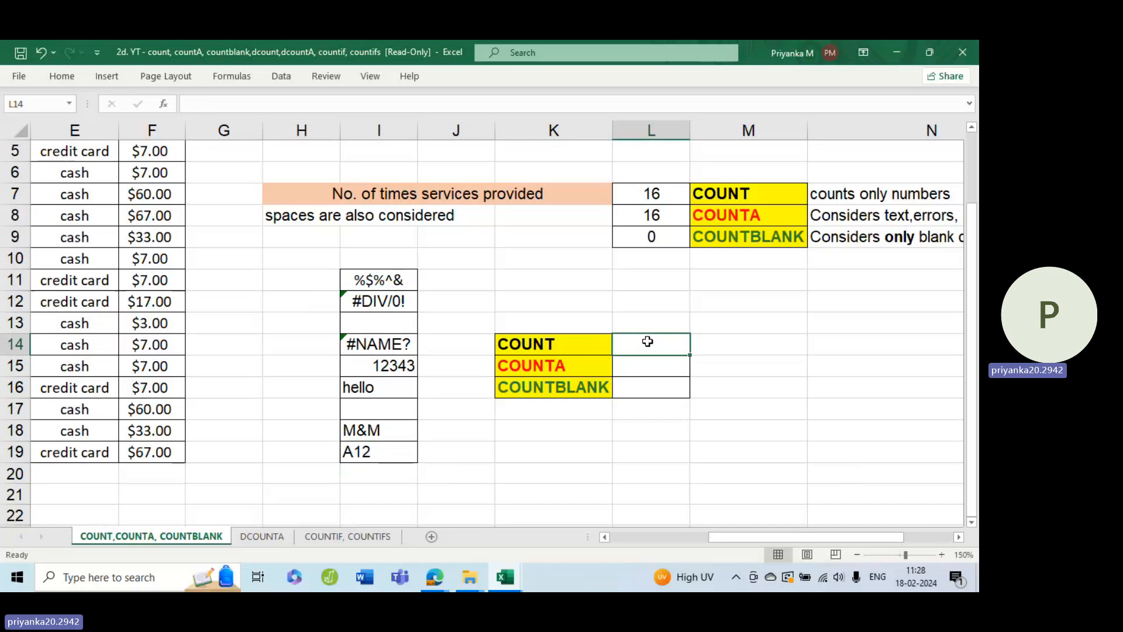
text(=)
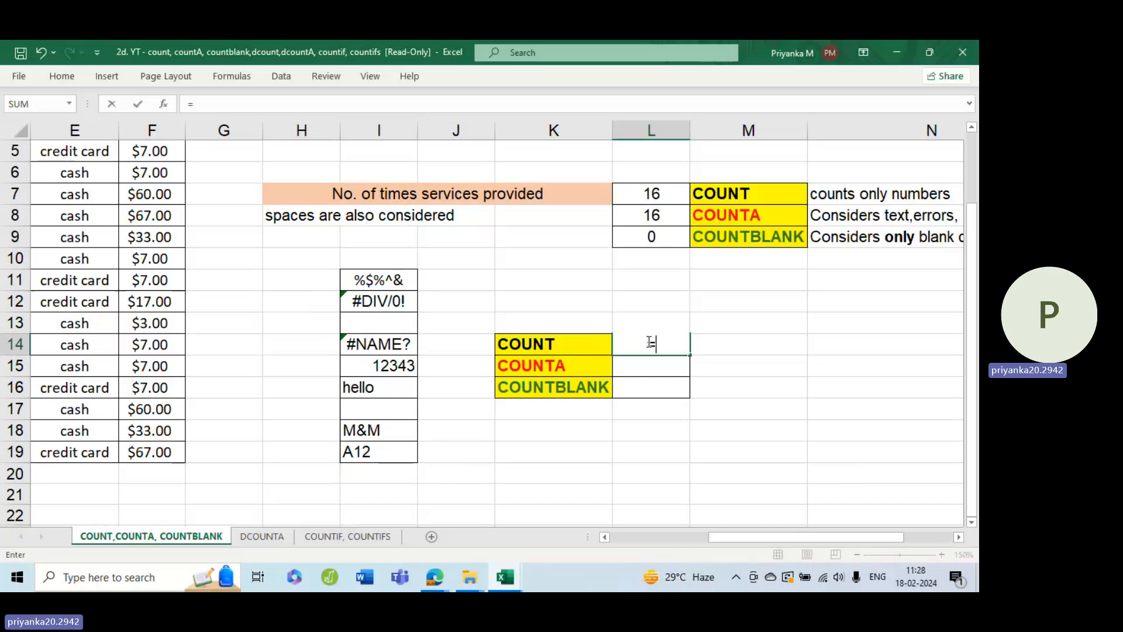
text(count)
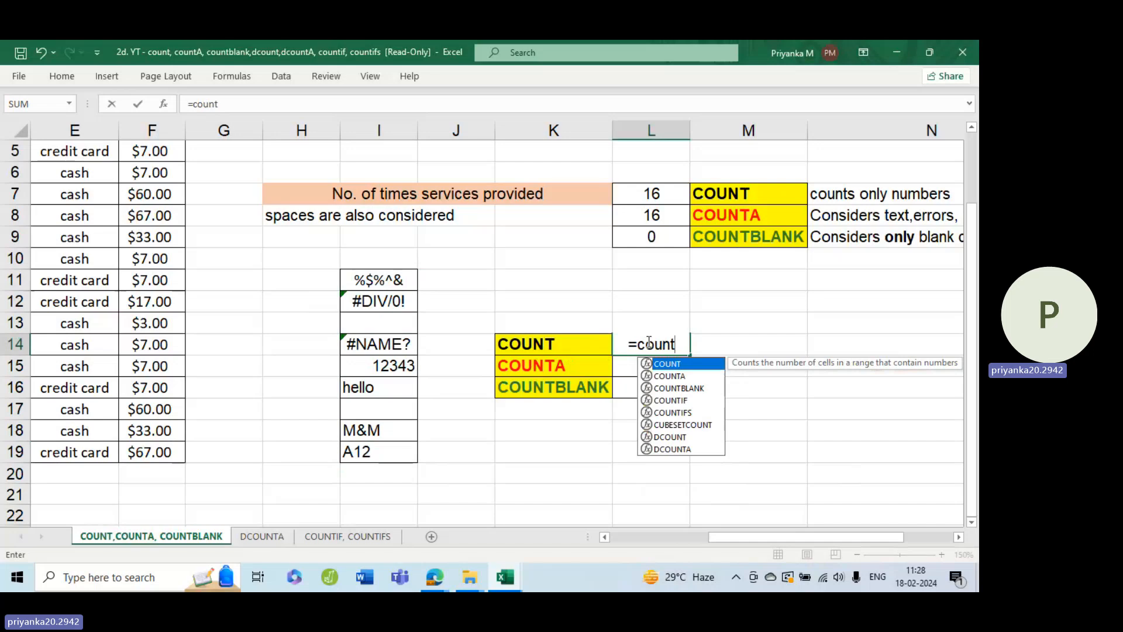
key(Tab)
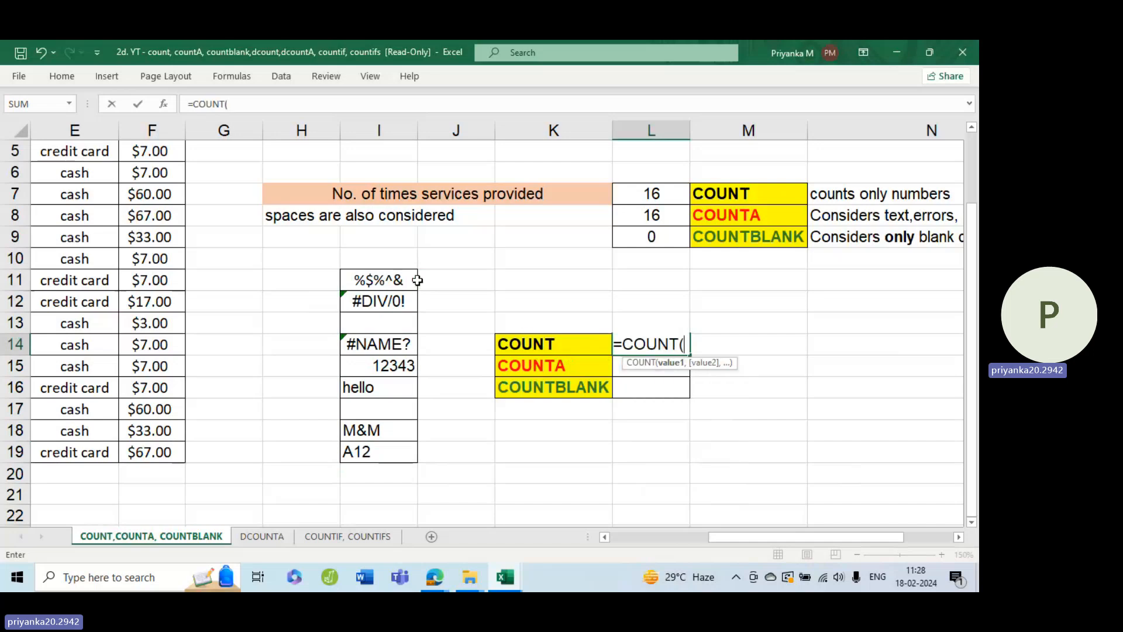
drag(411, 278, 399, 463)
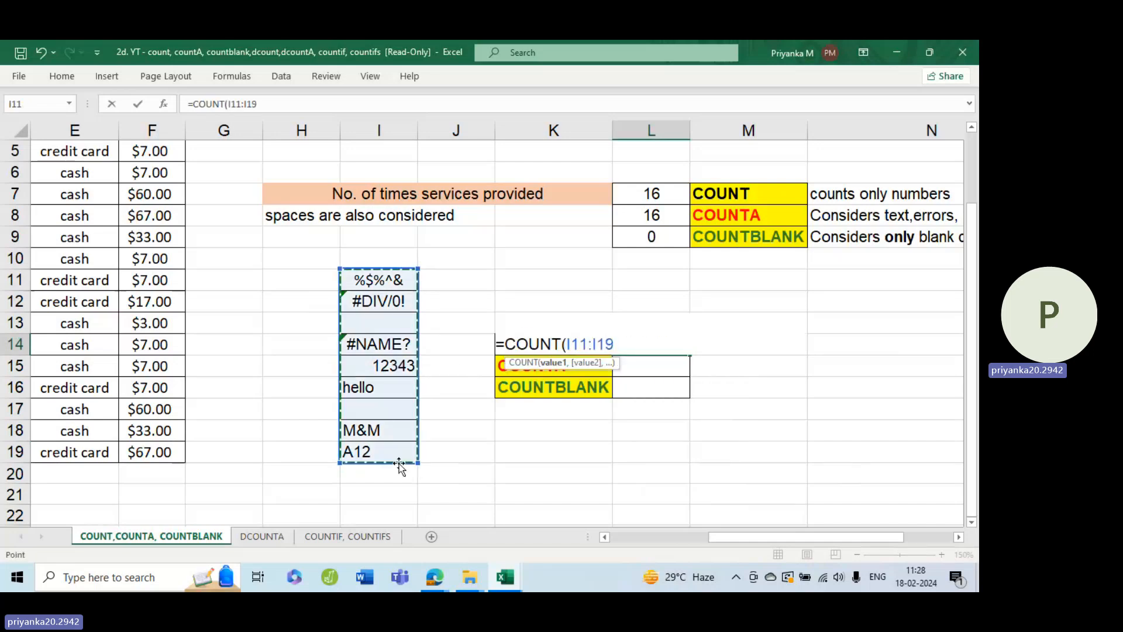
key(Return)
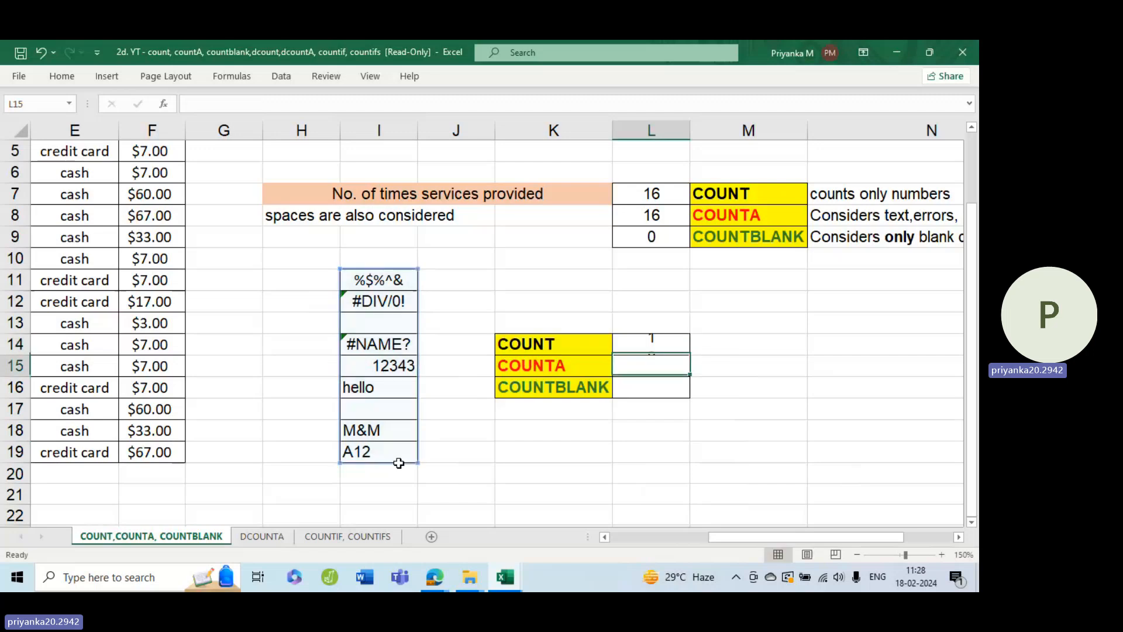
double_click(661, 341)
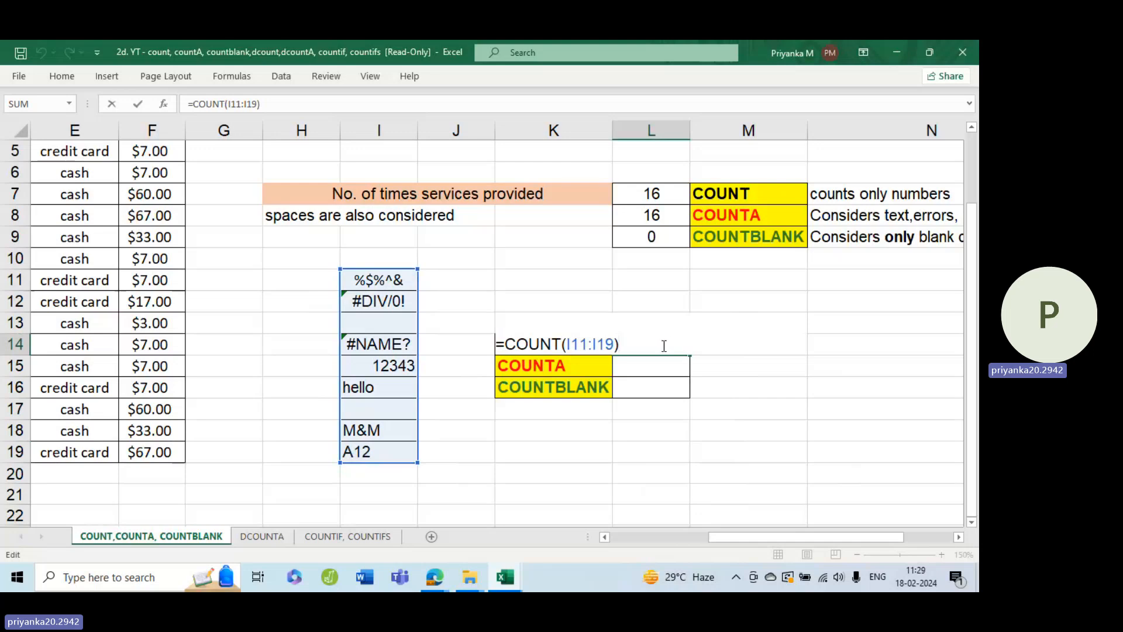
key(Return)
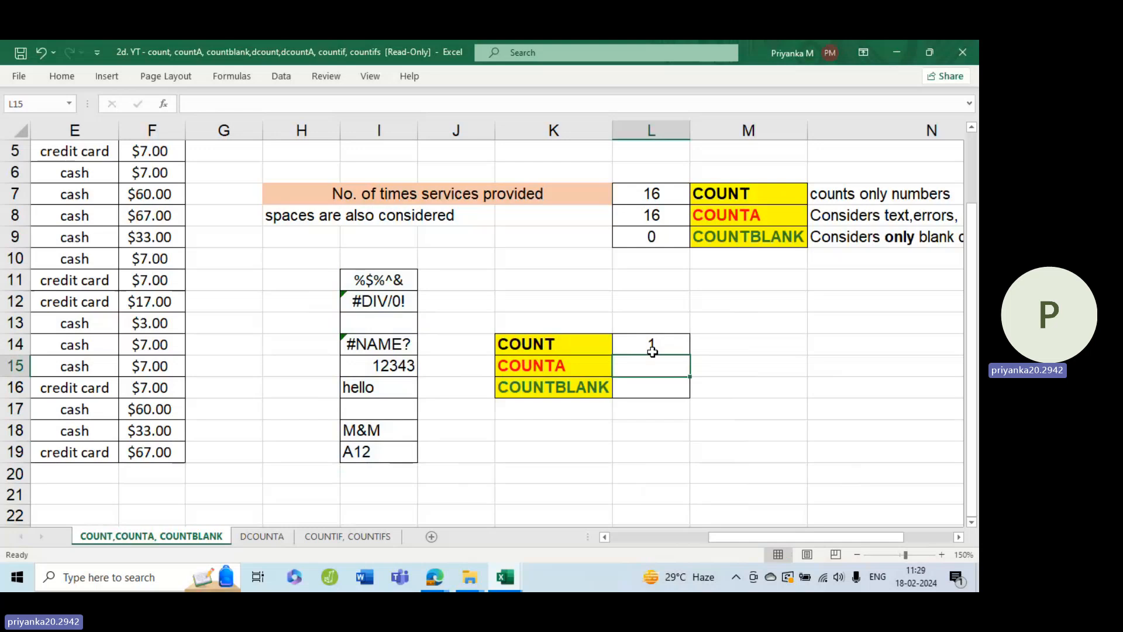
Step: Enter a COUNTA formula in L15 over the sample values I11:I19
text(=cou)
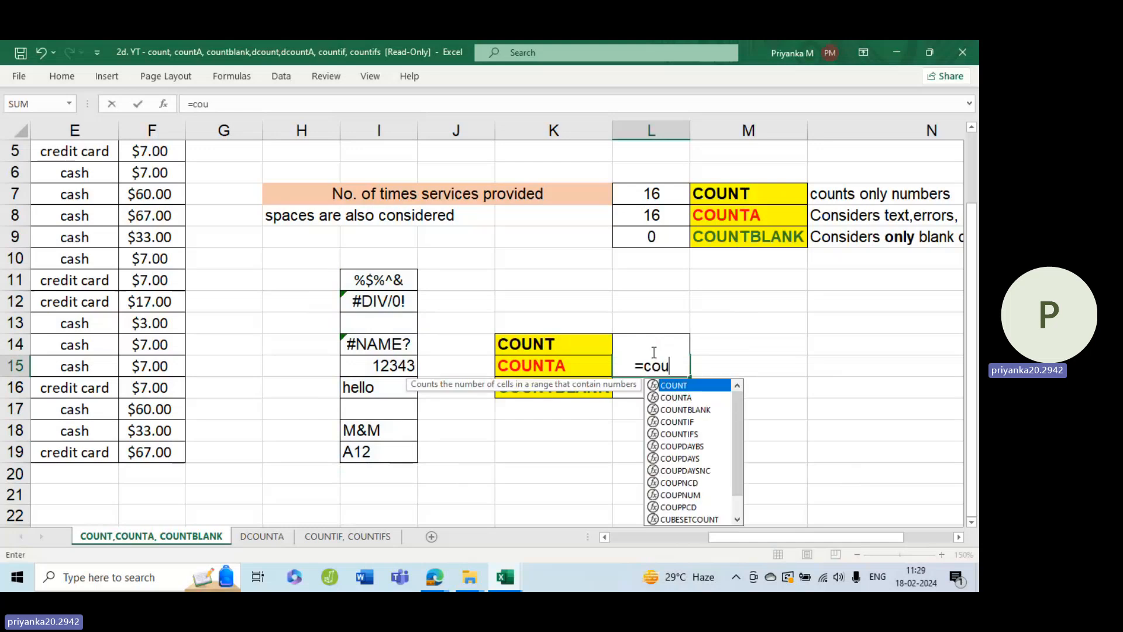
text(nta)
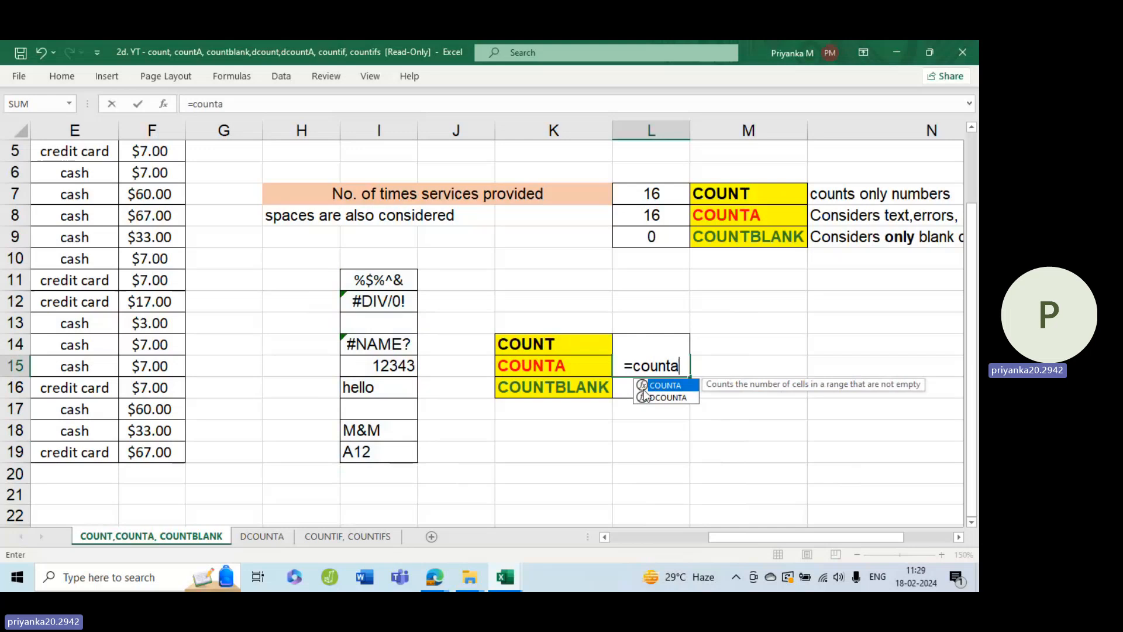
key(Tab)
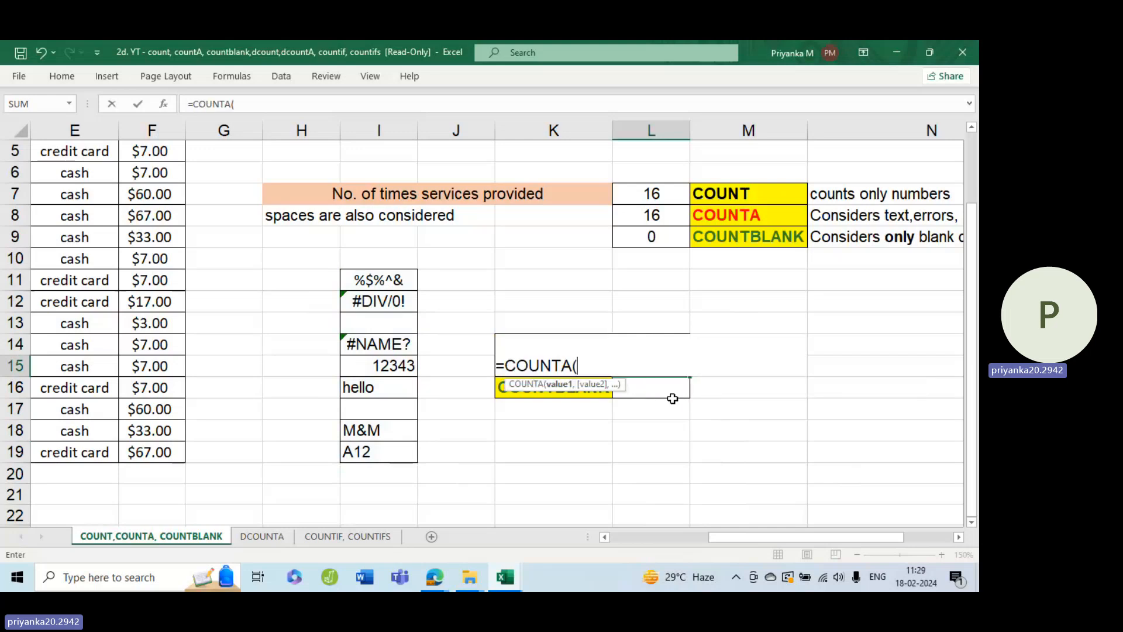
click(379, 279)
drag(380, 275, 384, 446)
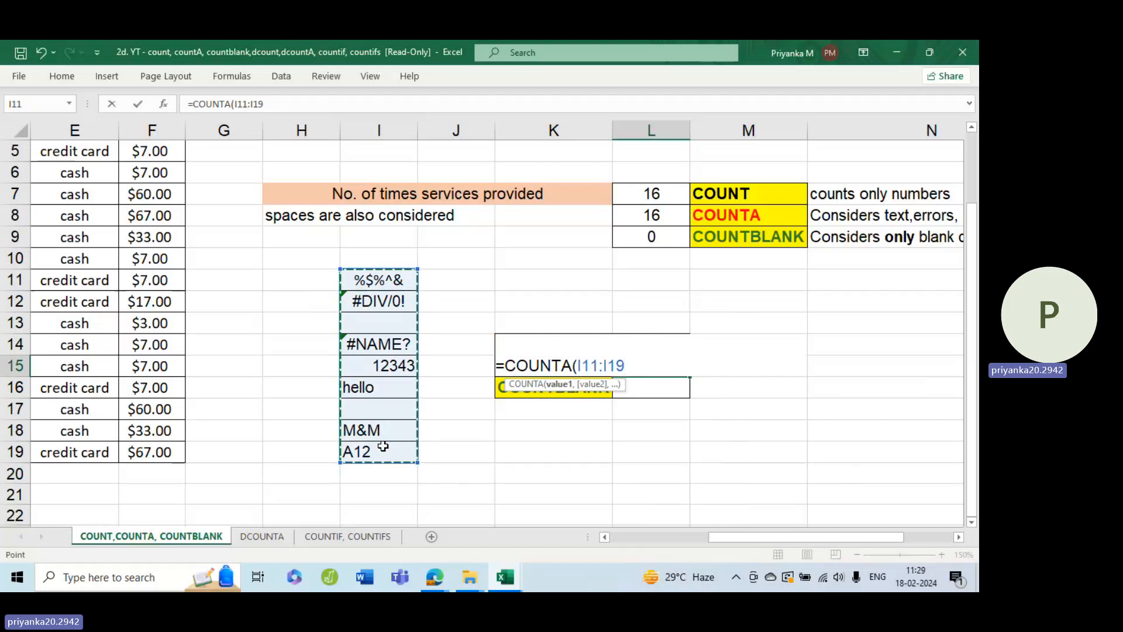
key(Return)
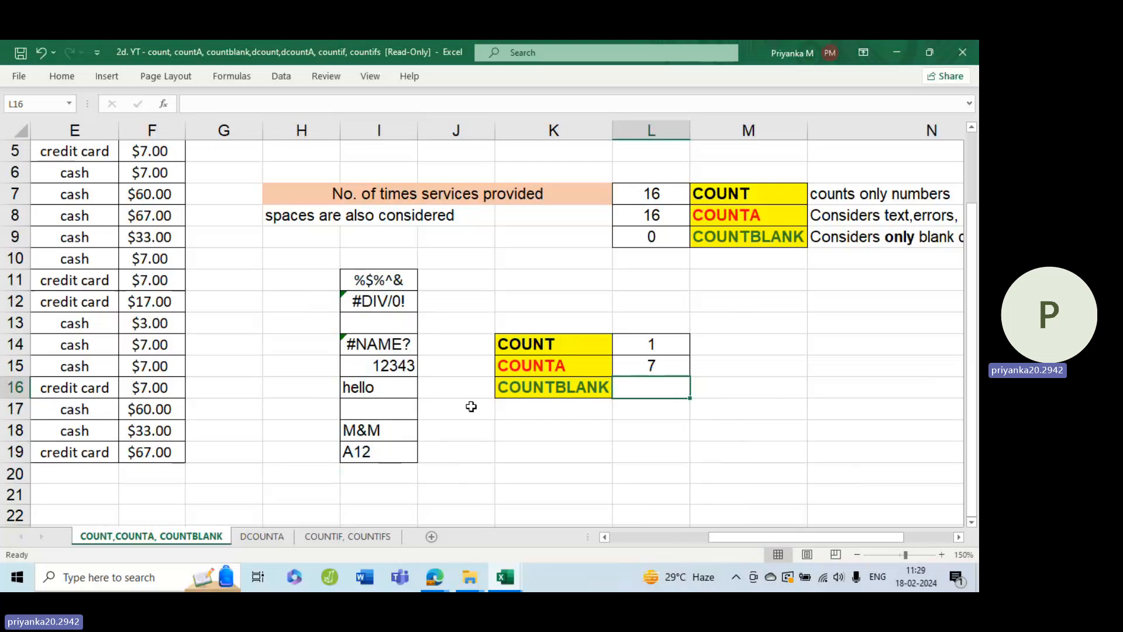
Step: Enter a space in the blank cell I17 to test its effect on COUNTA, and remove it again
click(395, 411)
double_click(396, 410)
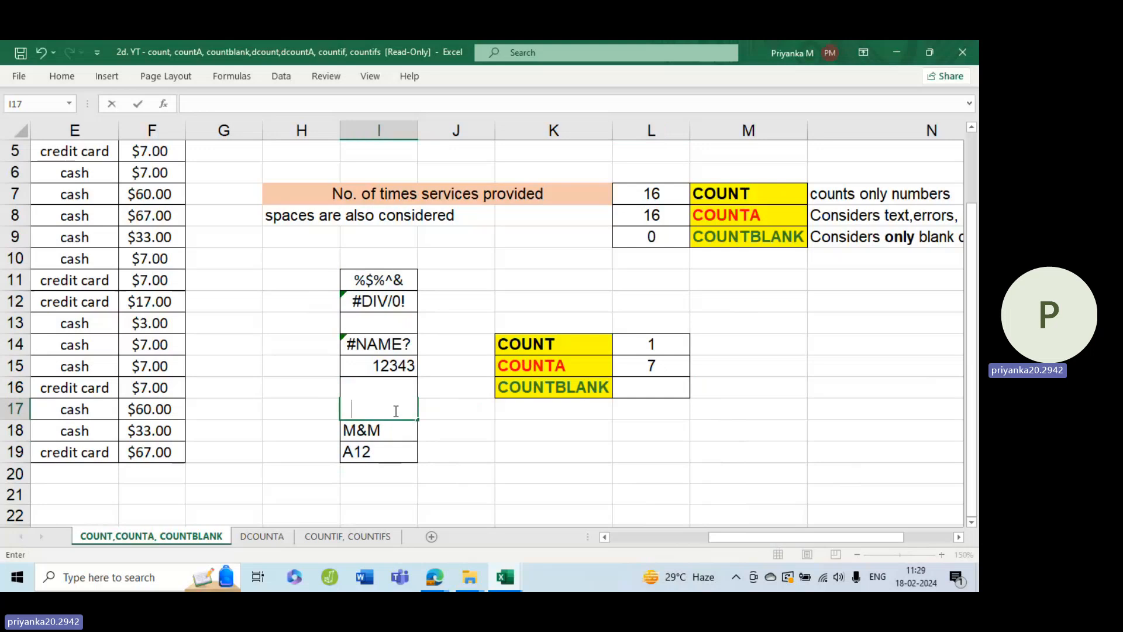
click(459, 430)
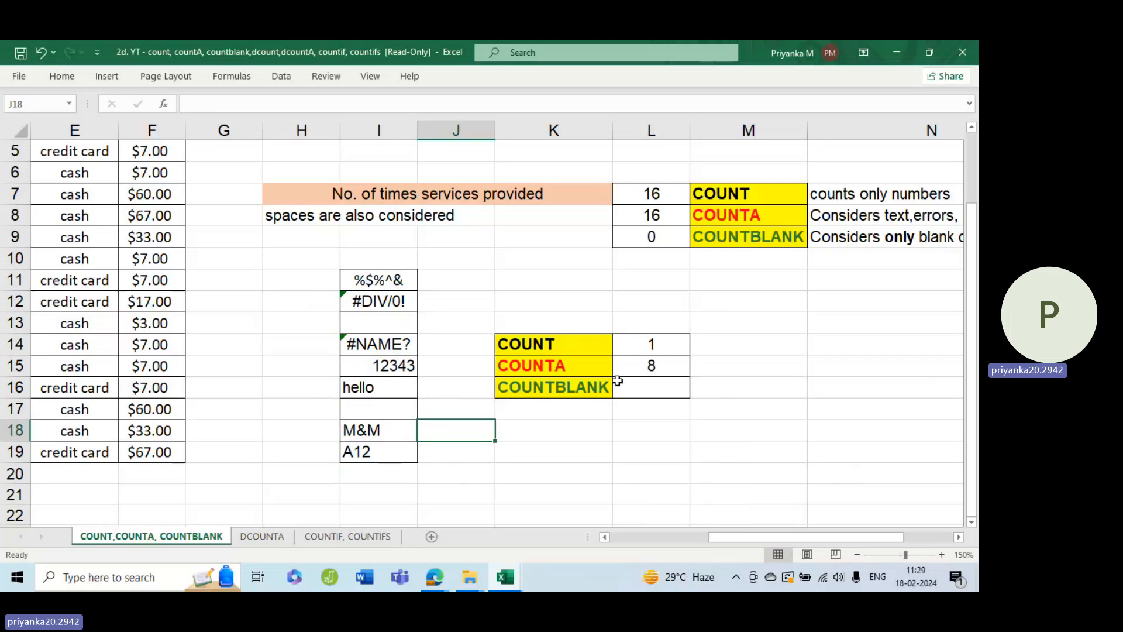
click(407, 404)
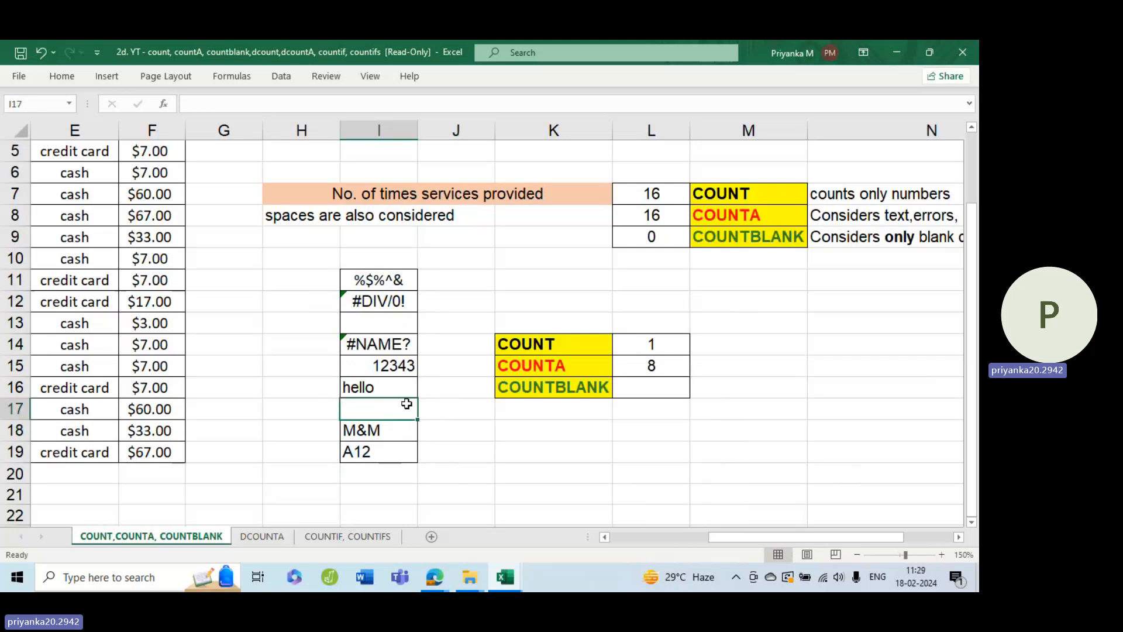
double_click(387, 407)
click(424, 411)
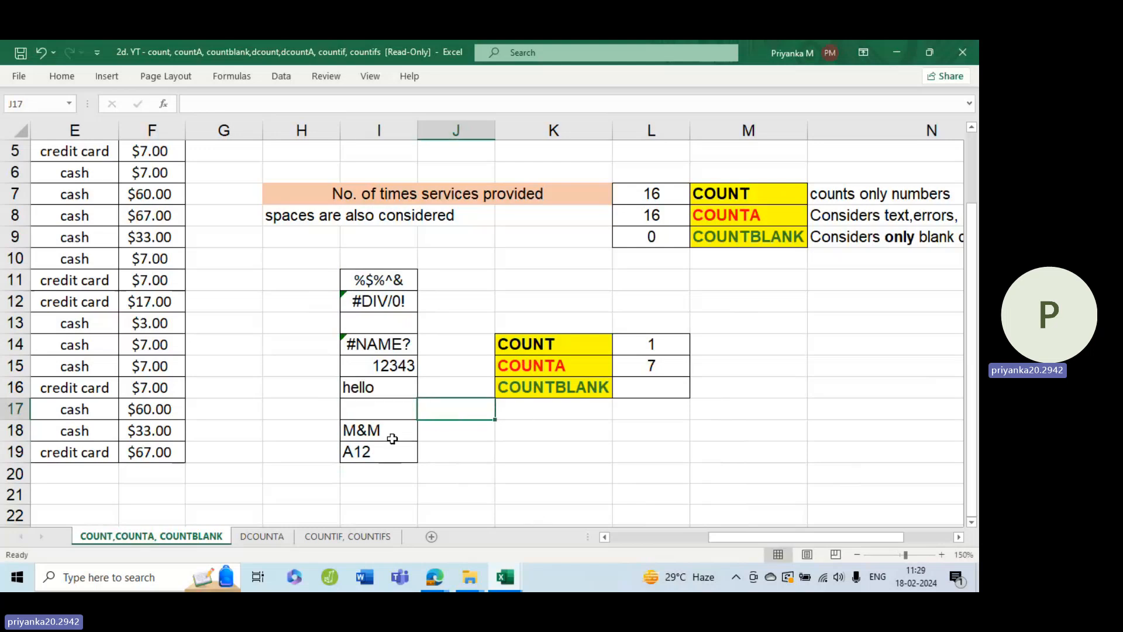
Step: Enter a COUNTBLANK formula in L16 over the sample values I11:I19
click(640, 387)
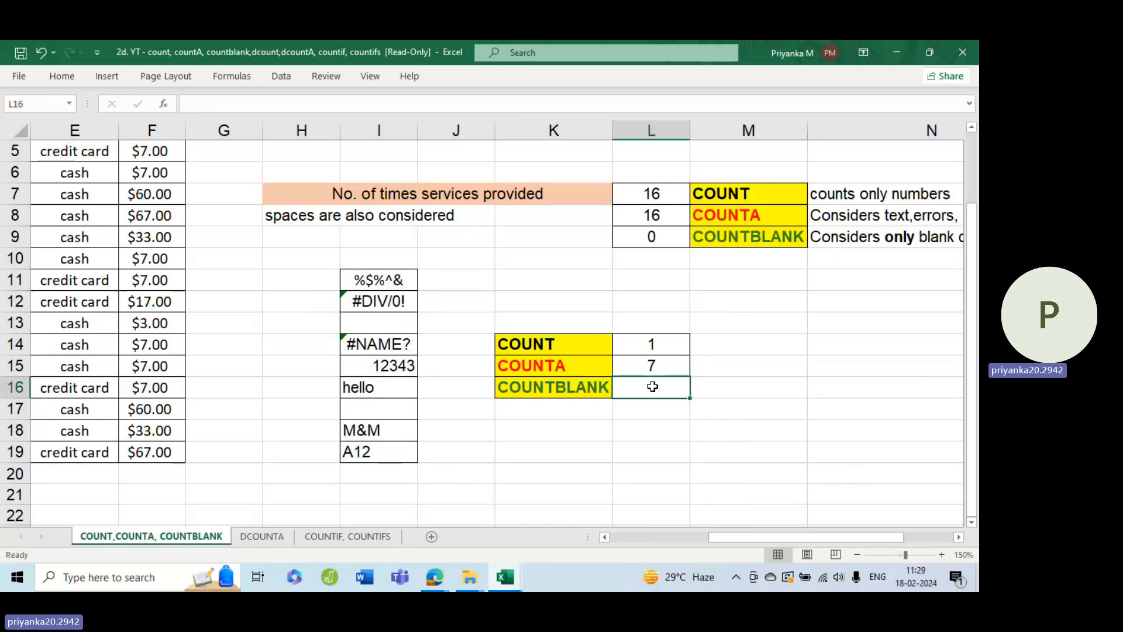
text(=coun)
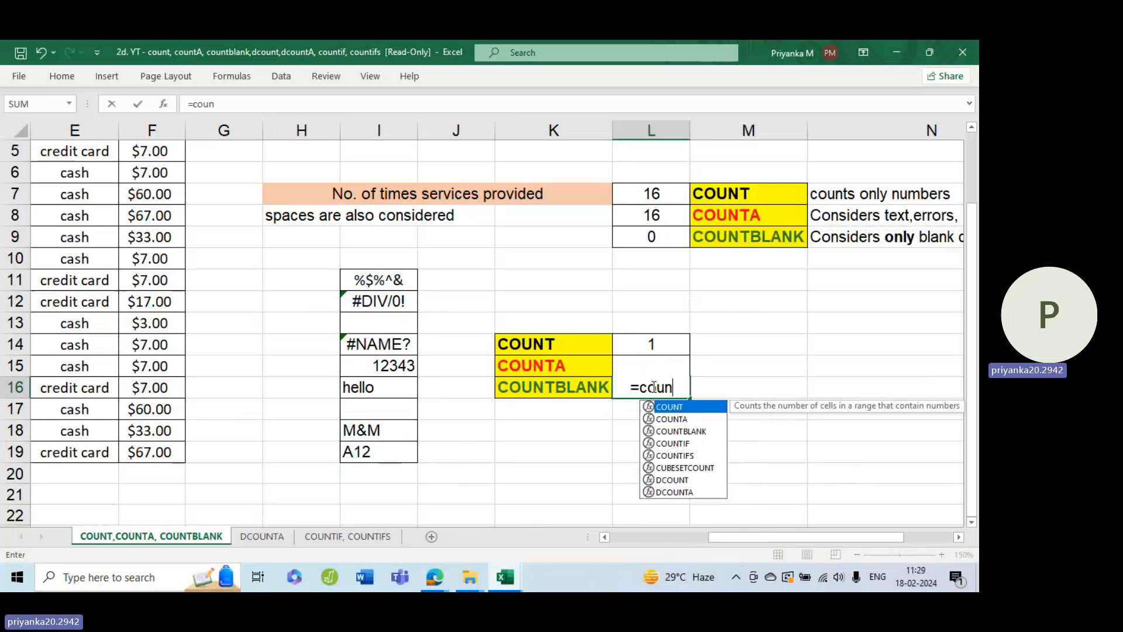
text(tb)
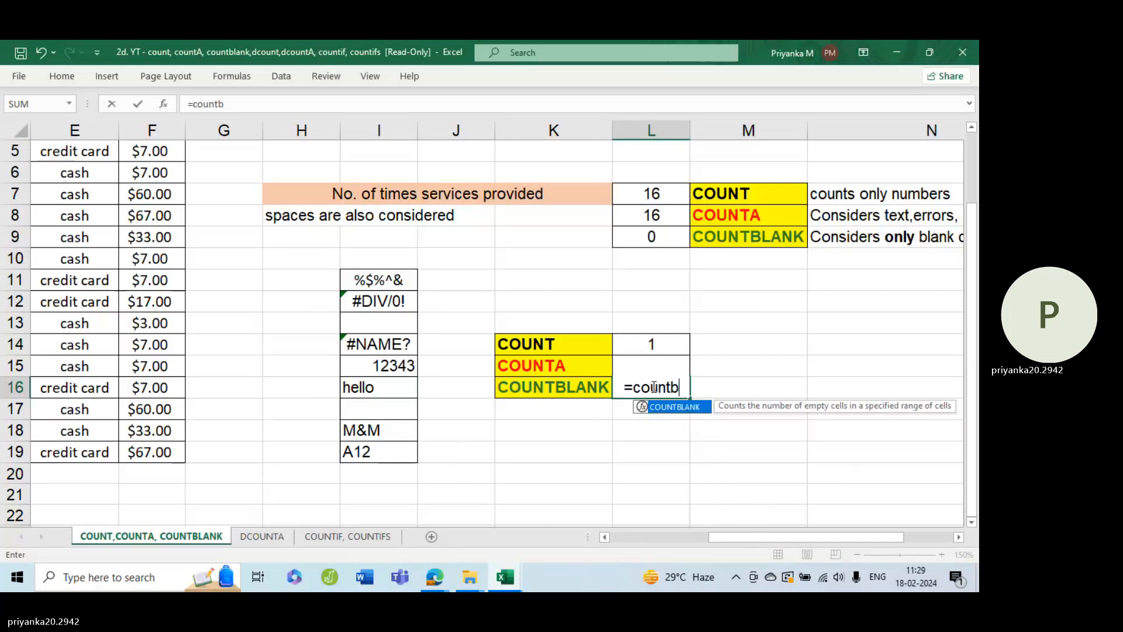
key(Tab)
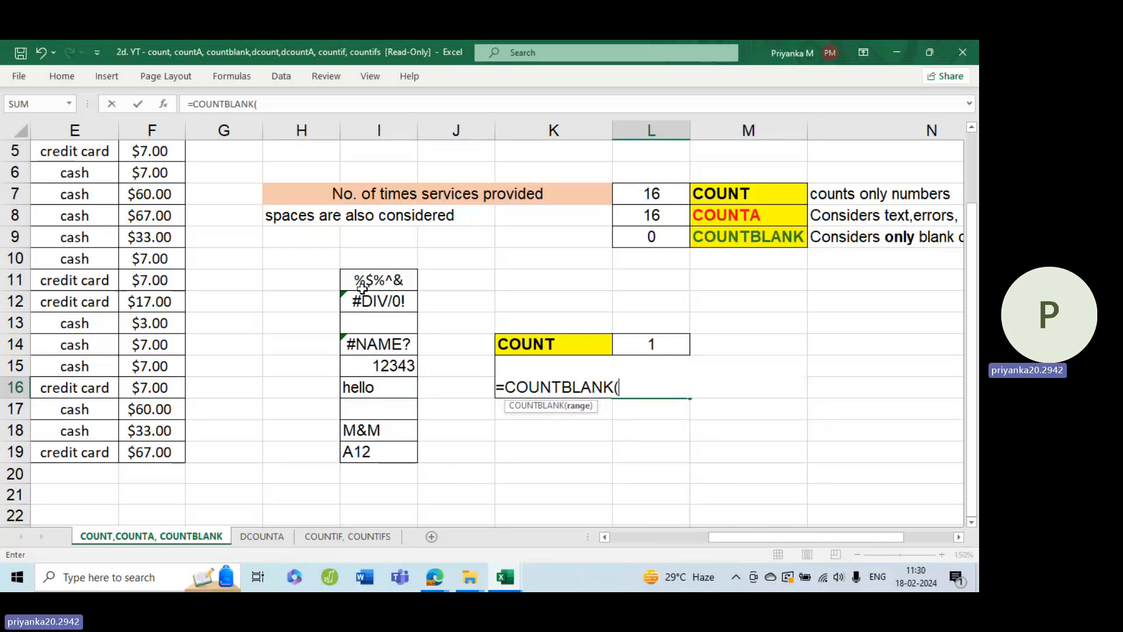
drag(363, 287, 383, 449)
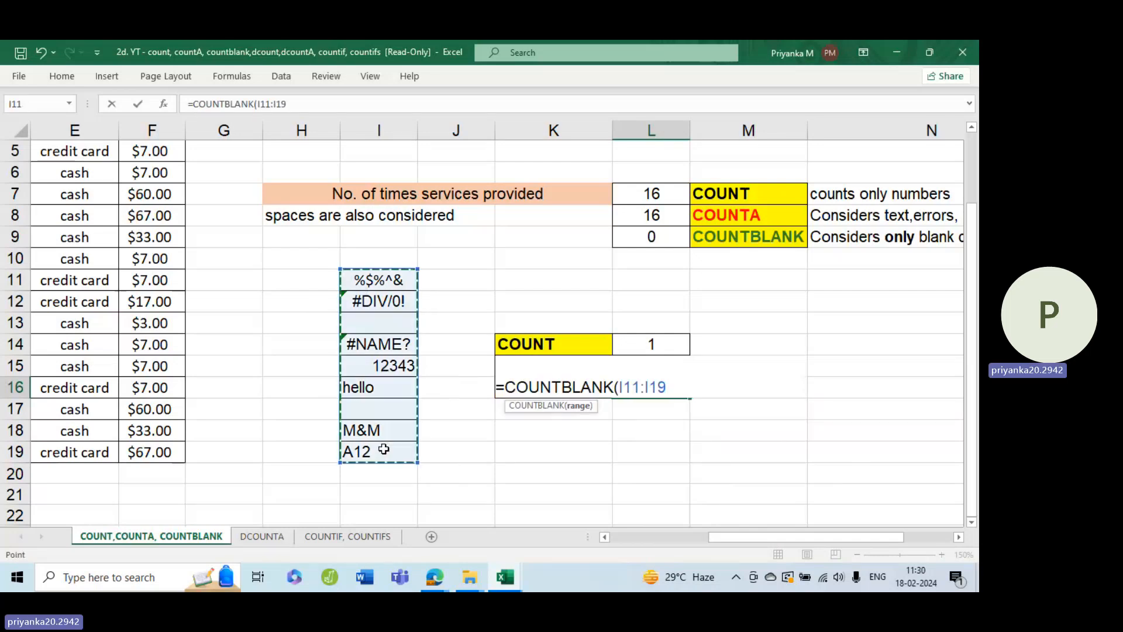
key(Return)
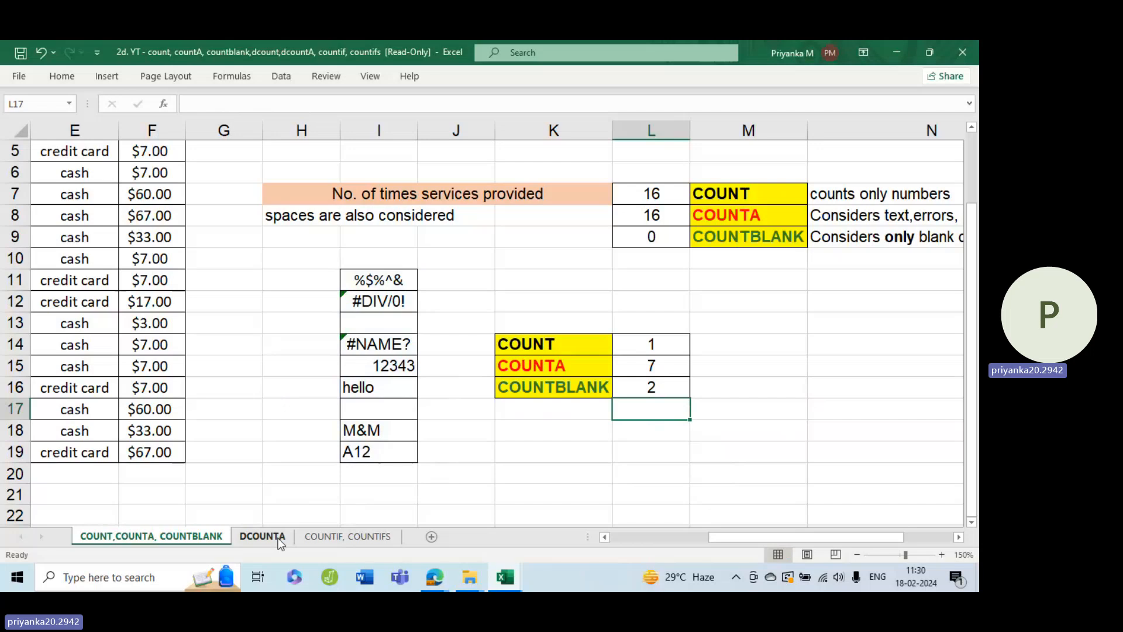
Step: Open the DCOUNTA sheet at 110% zoom and examine the criteria table in I5:J6 and the "Criteria based" note in K10
click(262, 537)
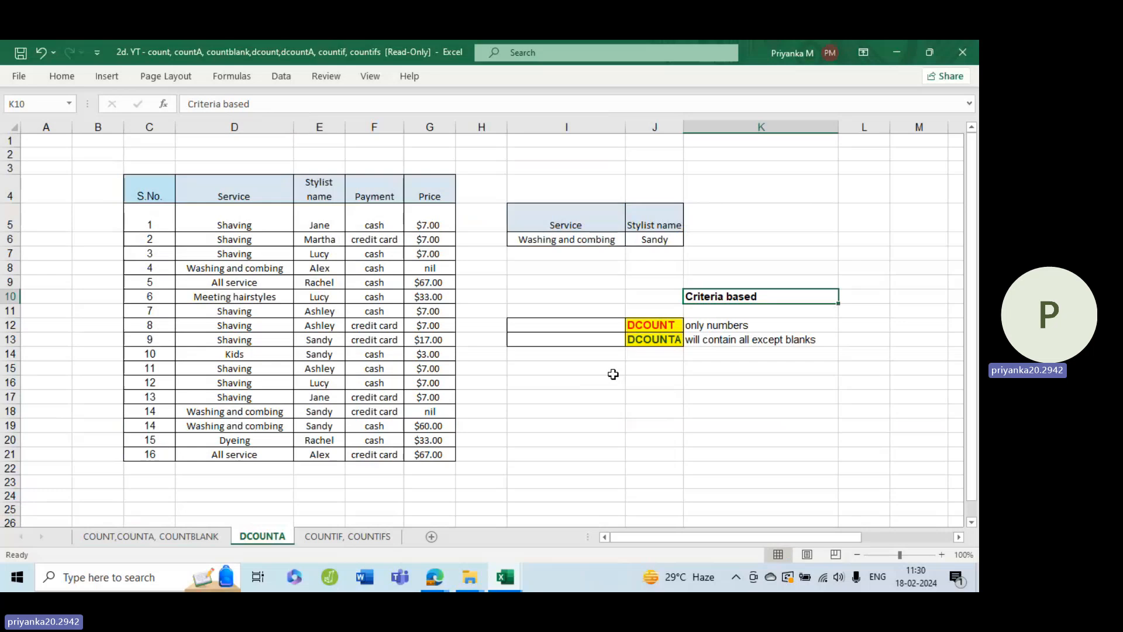
click(942, 555)
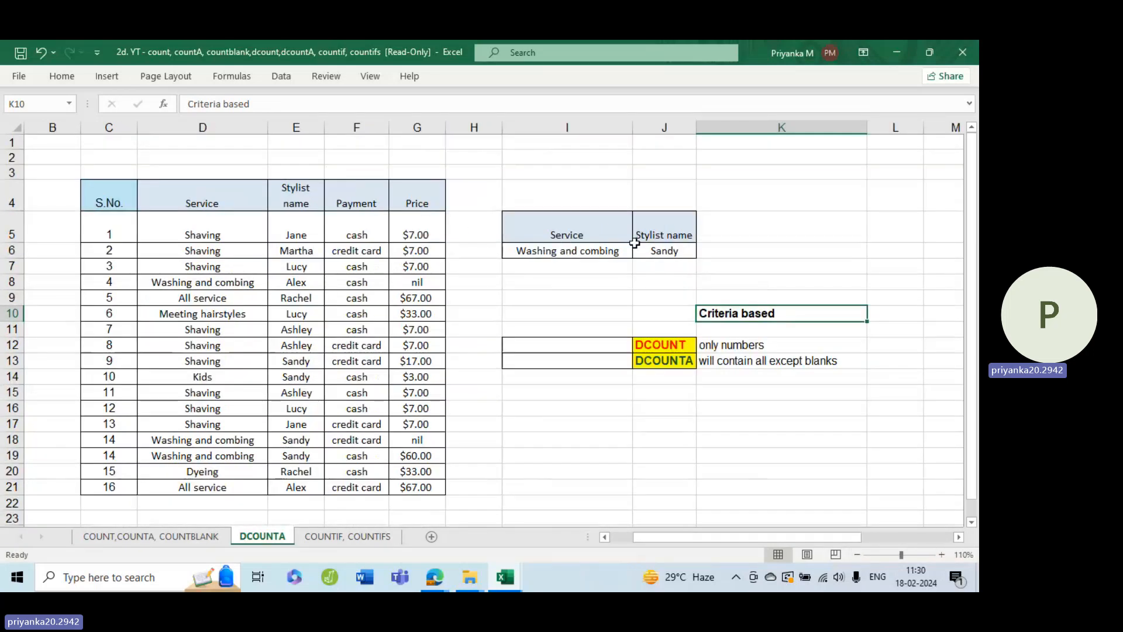
drag(565, 239, 659, 242)
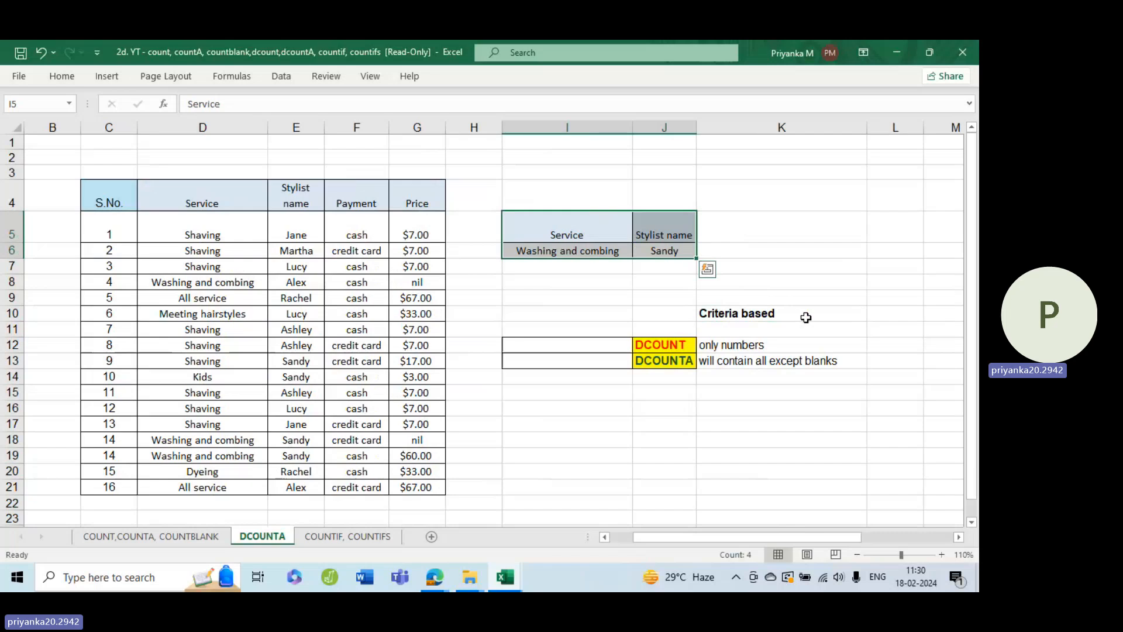
click(752, 312)
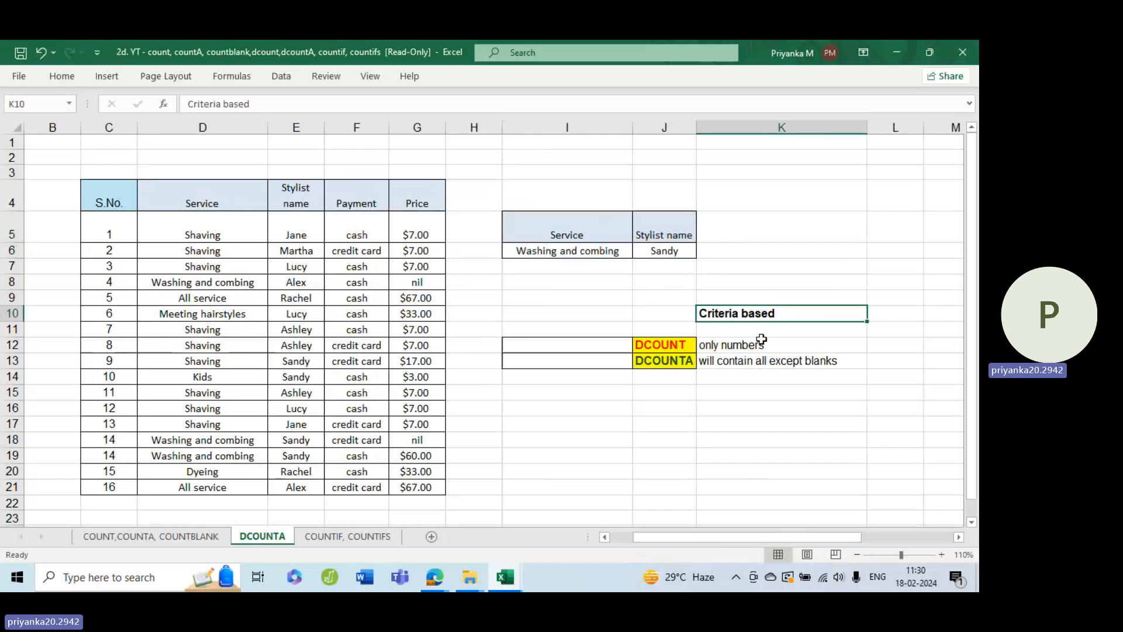
Step: Examine the DCOUNT and DCOUNTA labels with their notes in J12:K13 and the criteria table in I5:J6
click(674, 351)
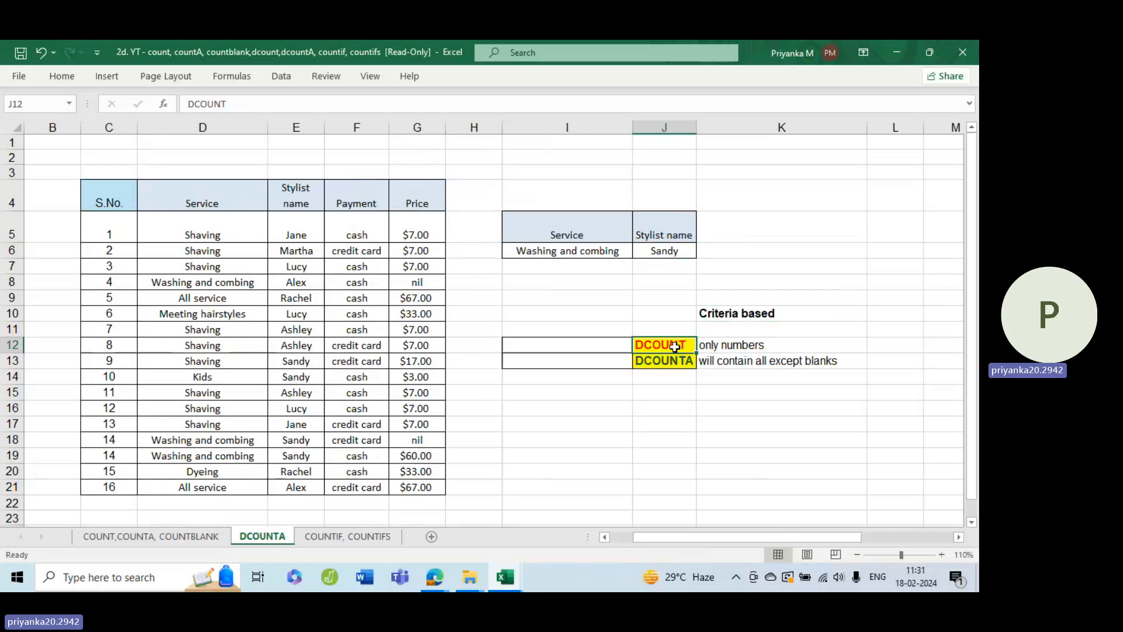
click(739, 346)
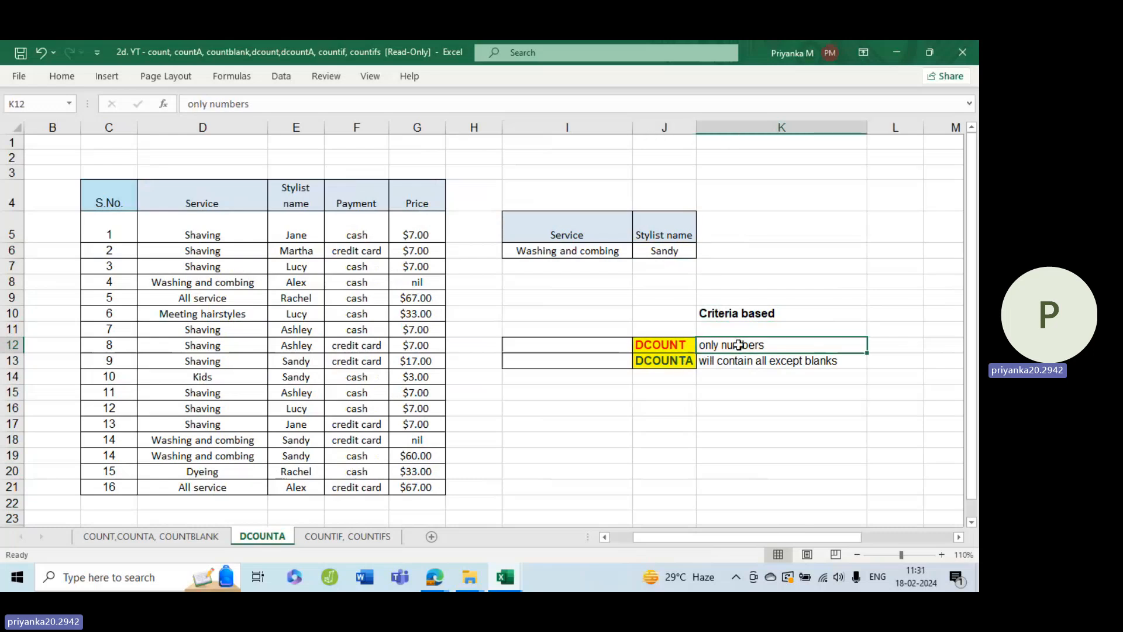
click(725, 319)
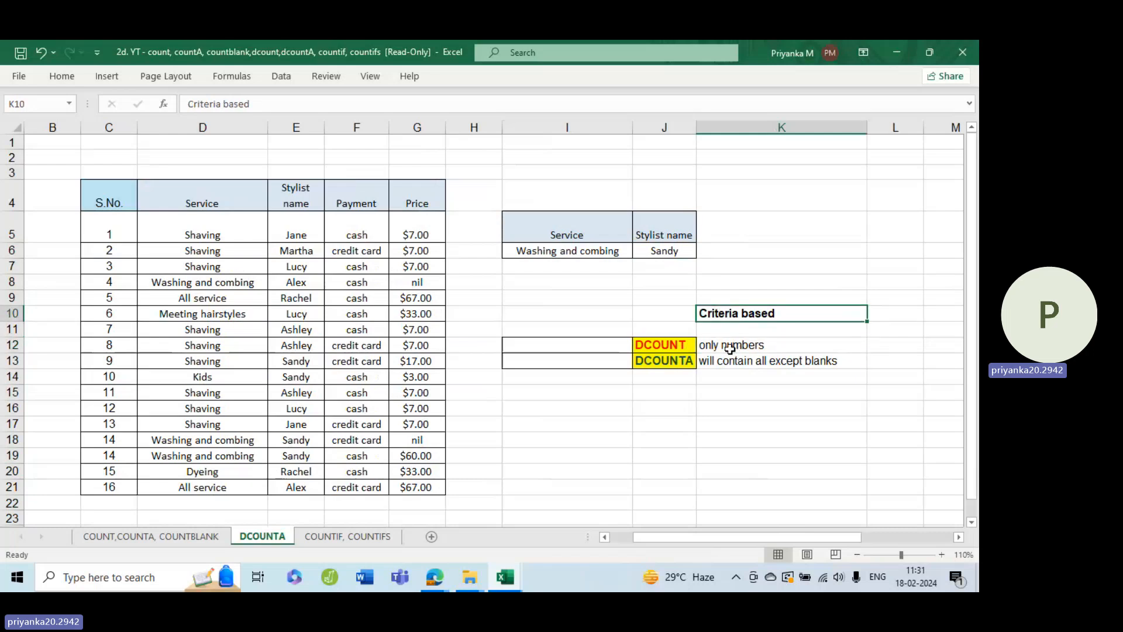
click(729, 348)
click(683, 364)
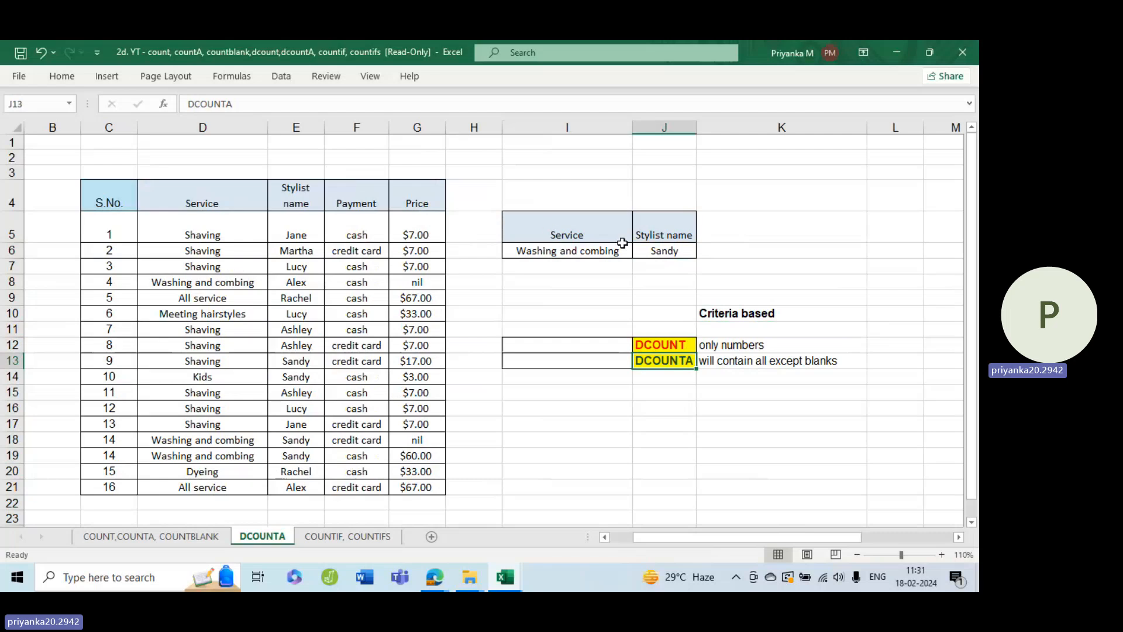
click(558, 229)
drag(559, 229, 667, 250)
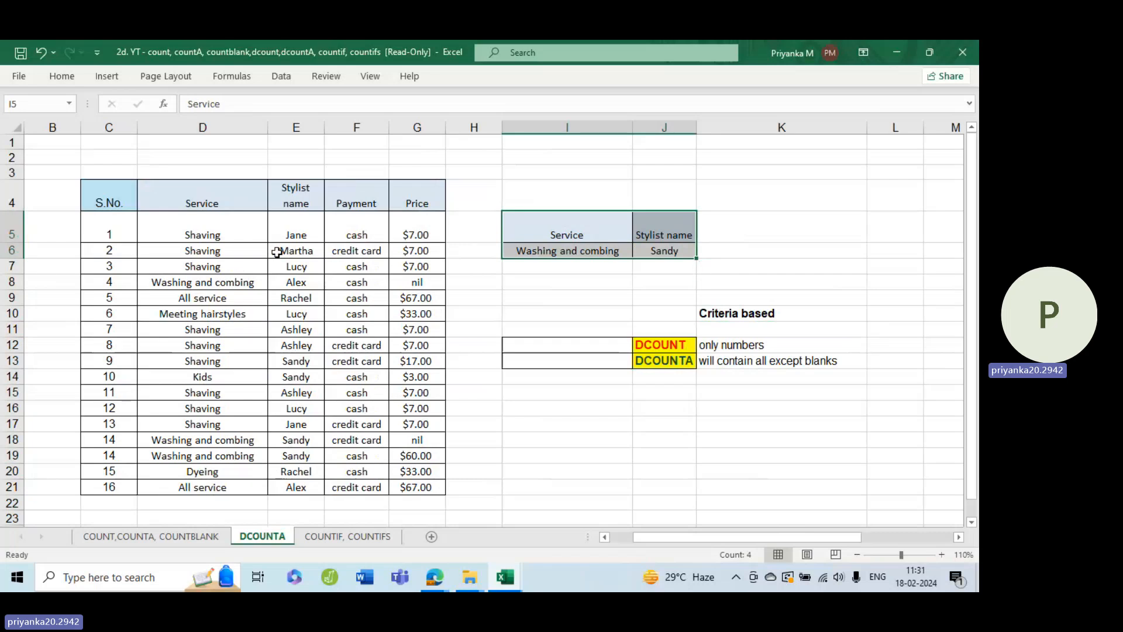
Step: Copy the Service header and its first entry from D4:D5 to I2:I3 above the existing criteria table
drag(179, 194, 230, 215)
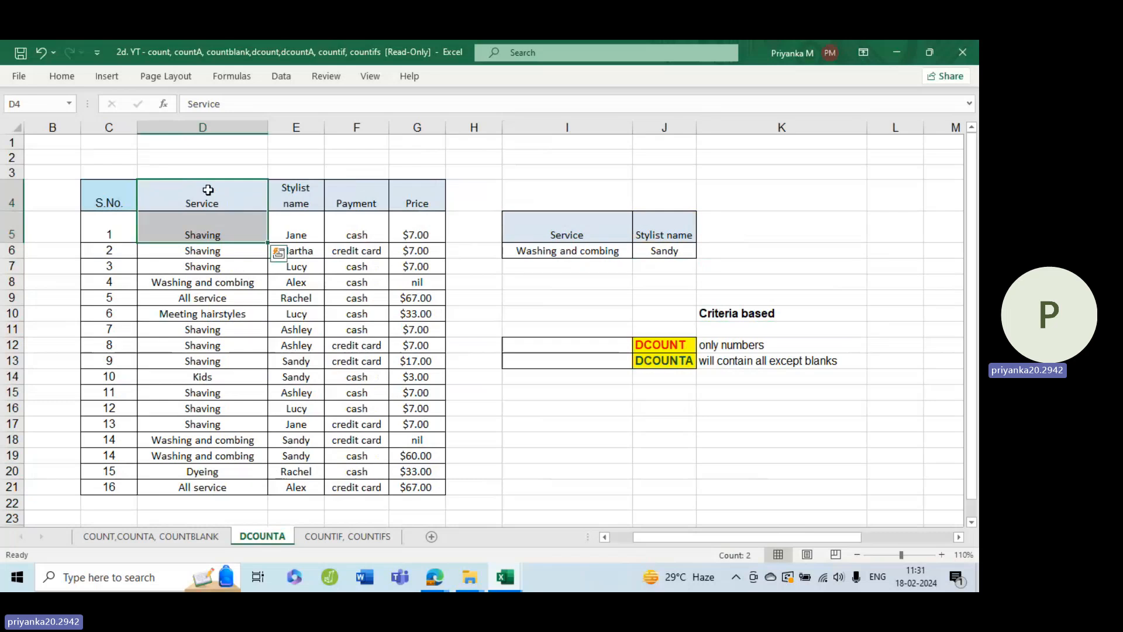
key(ctrl+c)
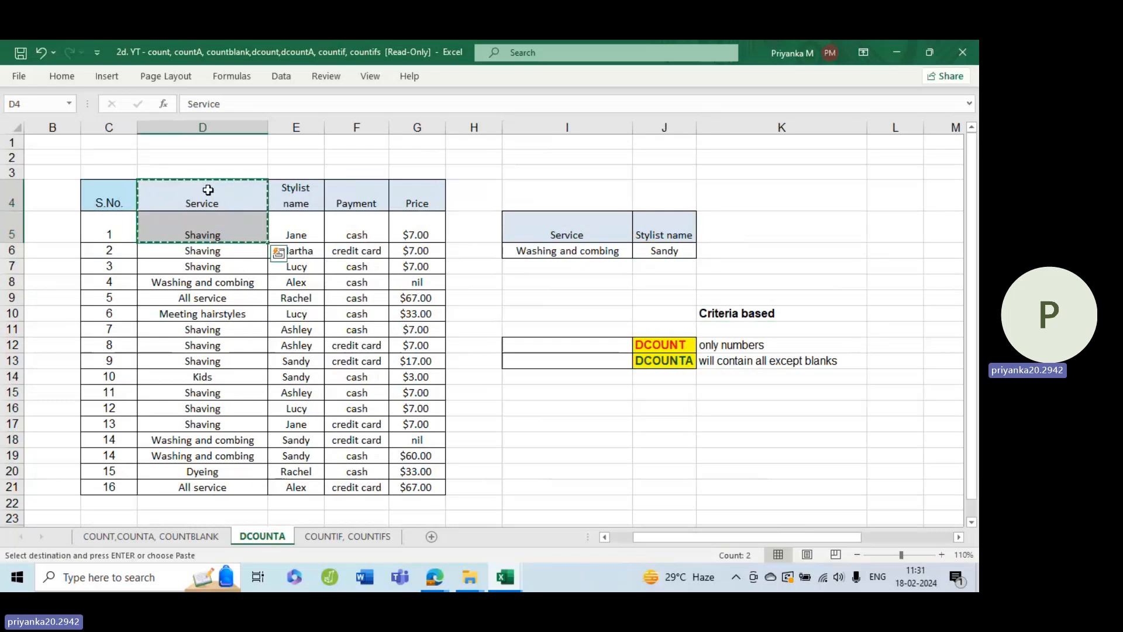
click(569, 408)
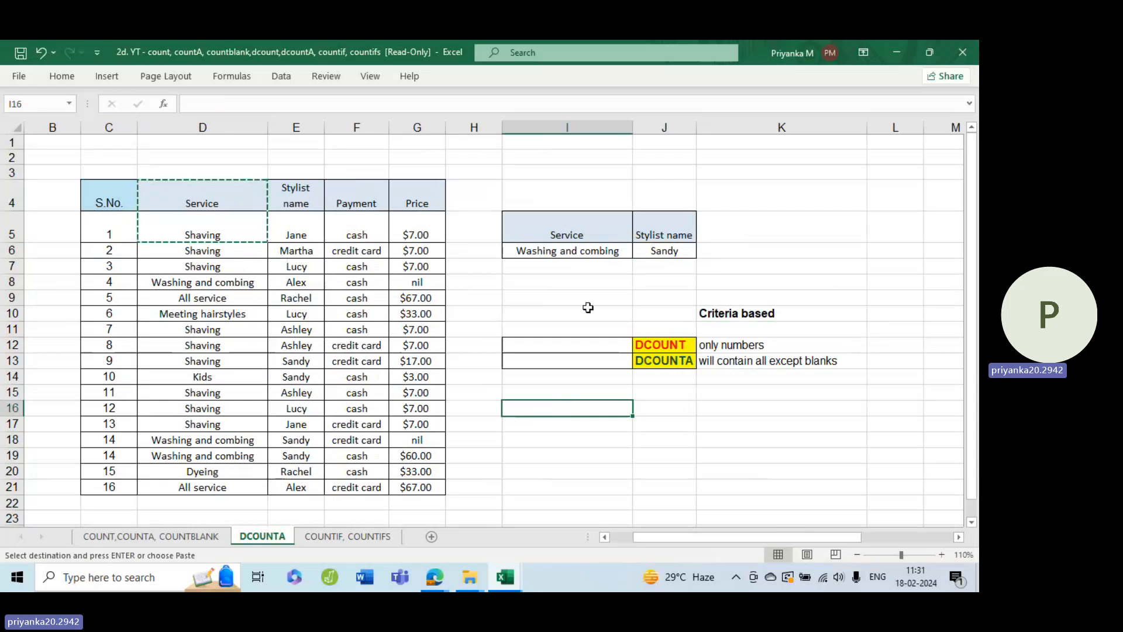
click(561, 161)
key(ctrl+v)
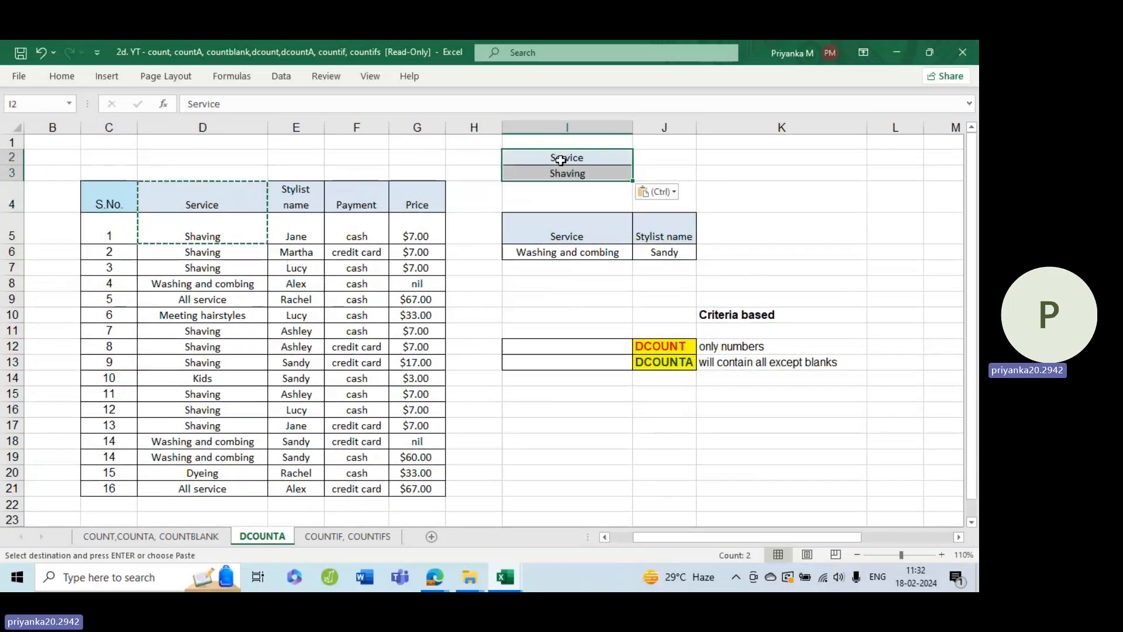
Step: Copy the Stylist name header and its first entry from E4:E5 to J2:J3 beside the copied Service cells
drag(585, 234, 679, 259)
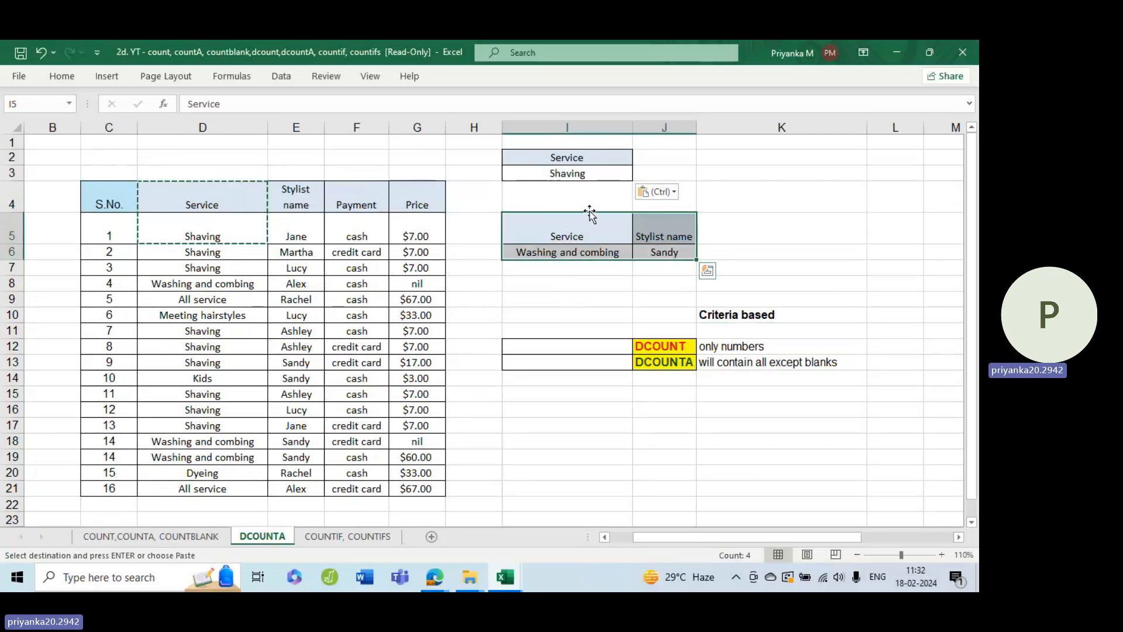
click(654, 166)
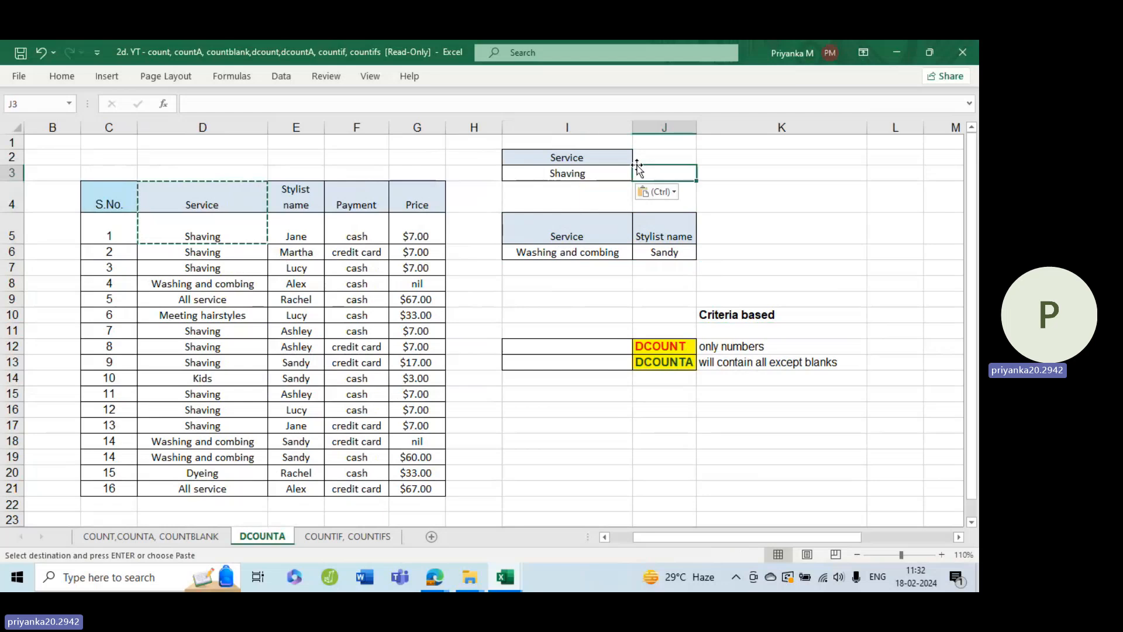
drag(314, 202, 307, 243)
key(ctrl+c)
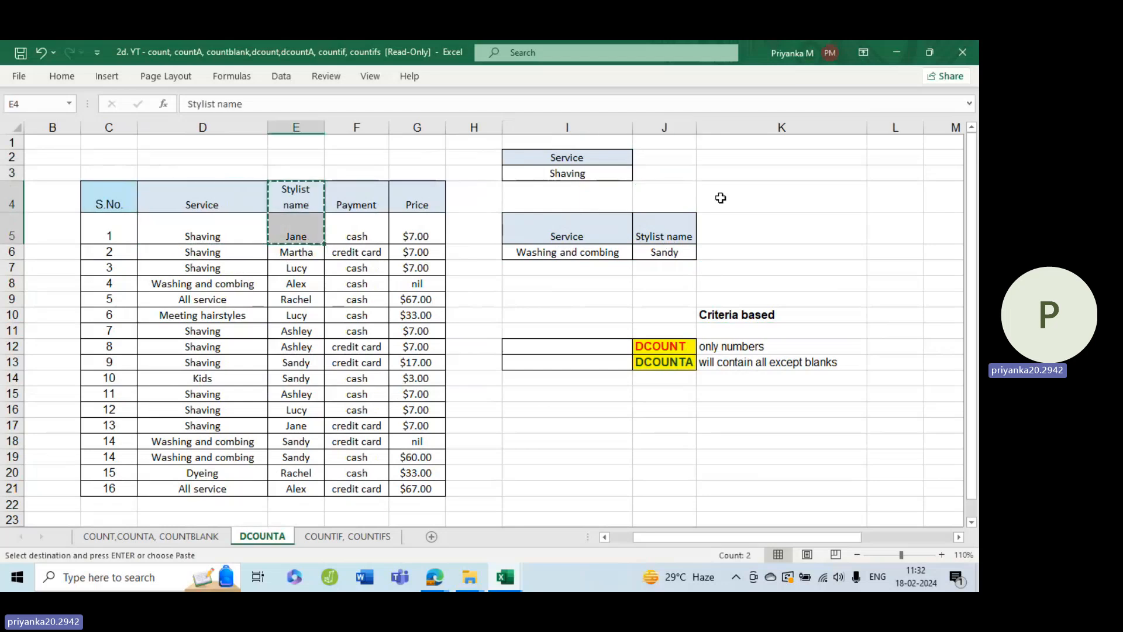
drag(669, 161, 670, 180)
key(ctrl+v)
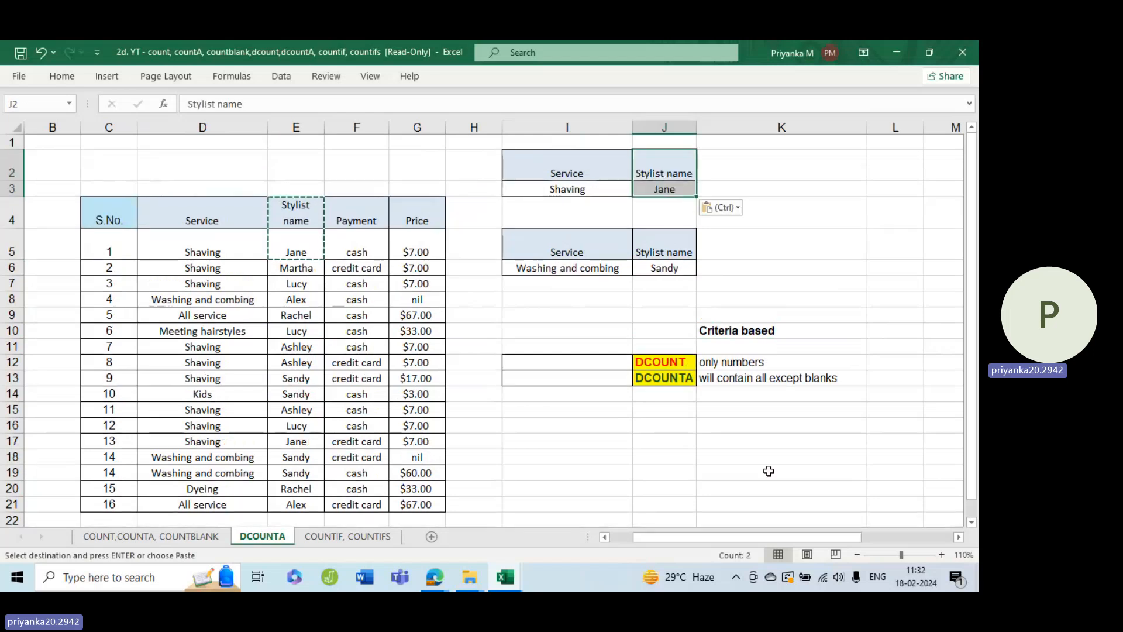
click(664, 215)
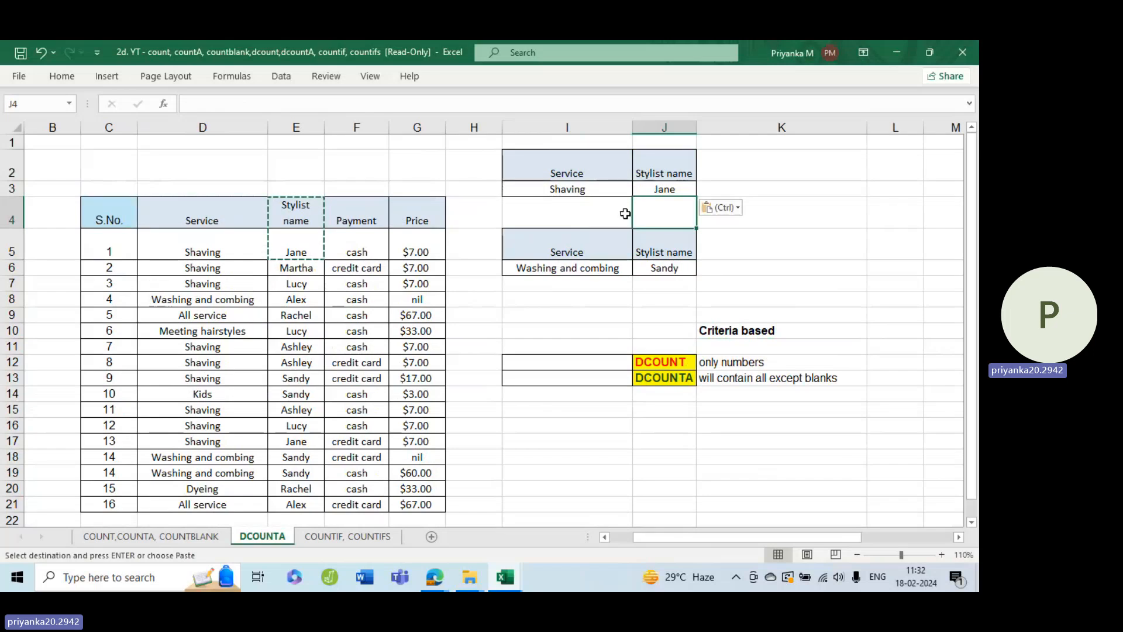
Step: Clear the old criteria in I5:J6 and move the new criteria table from I2:J3 into their place
drag(557, 242, 659, 268)
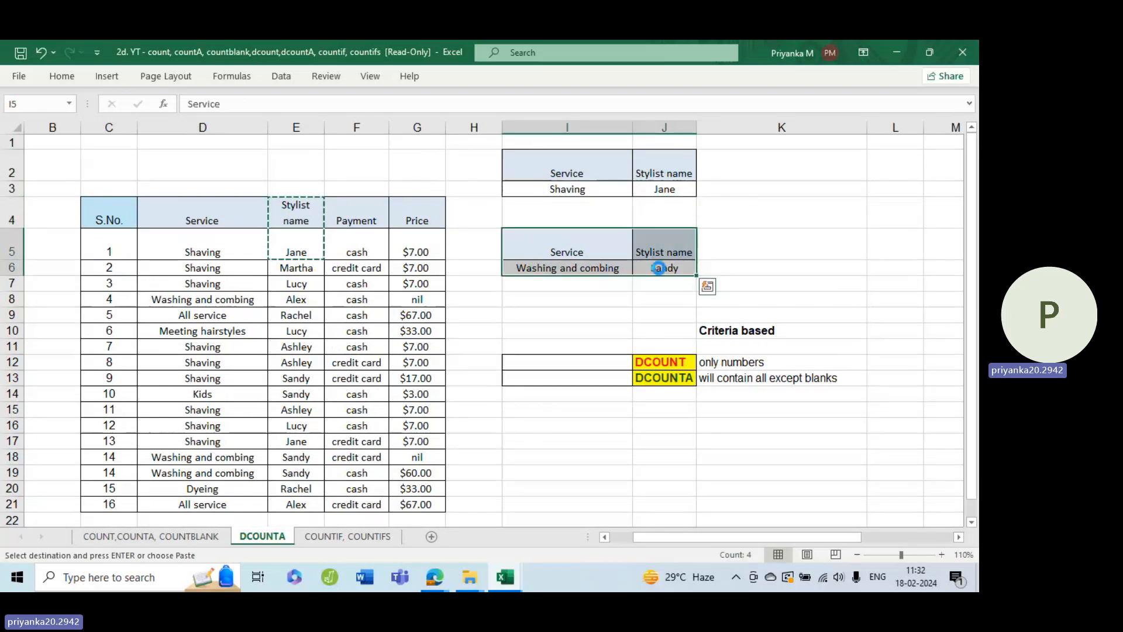
key(Delete)
click(665, 268)
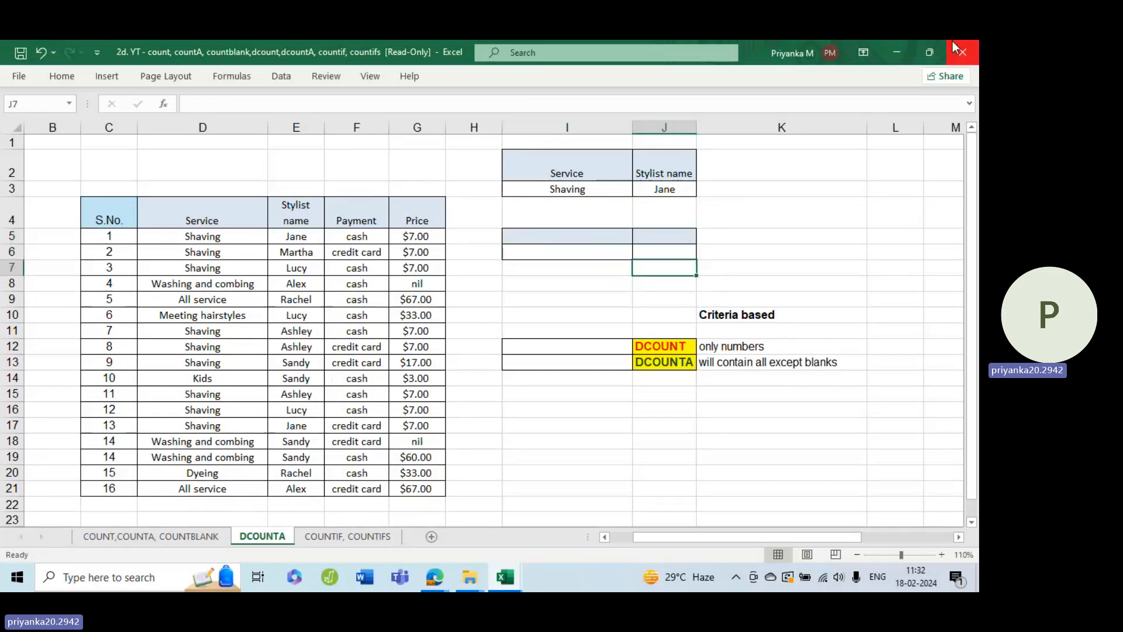
drag(565, 164, 648, 237)
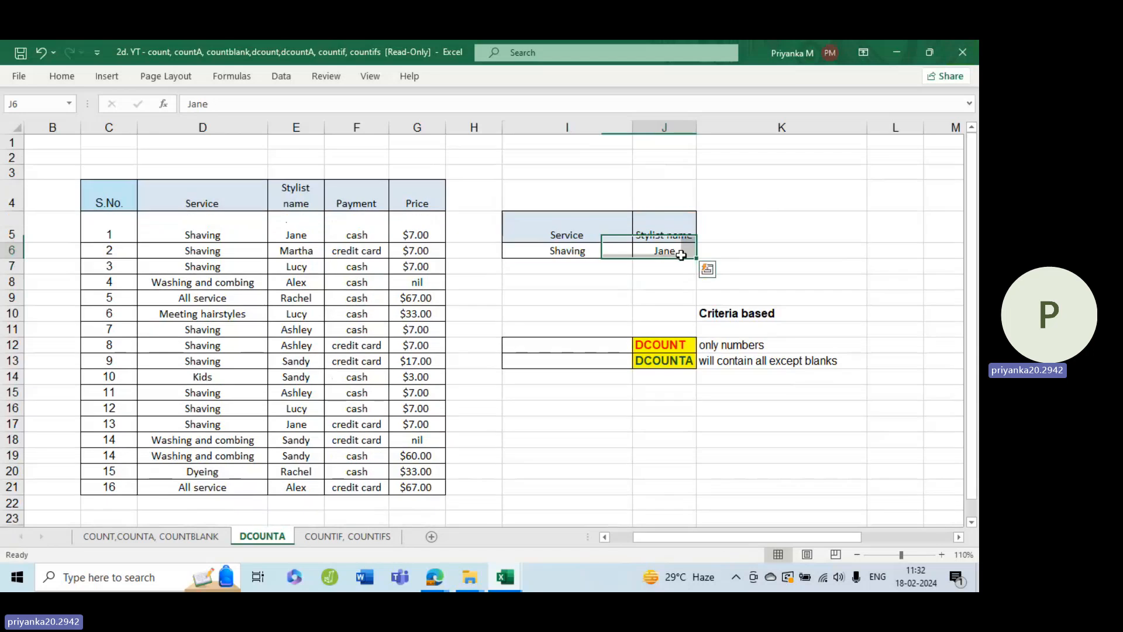
Step: Examine the Service and Stylist name headers and the criteria values beneath them in I5:J6
click(546, 235)
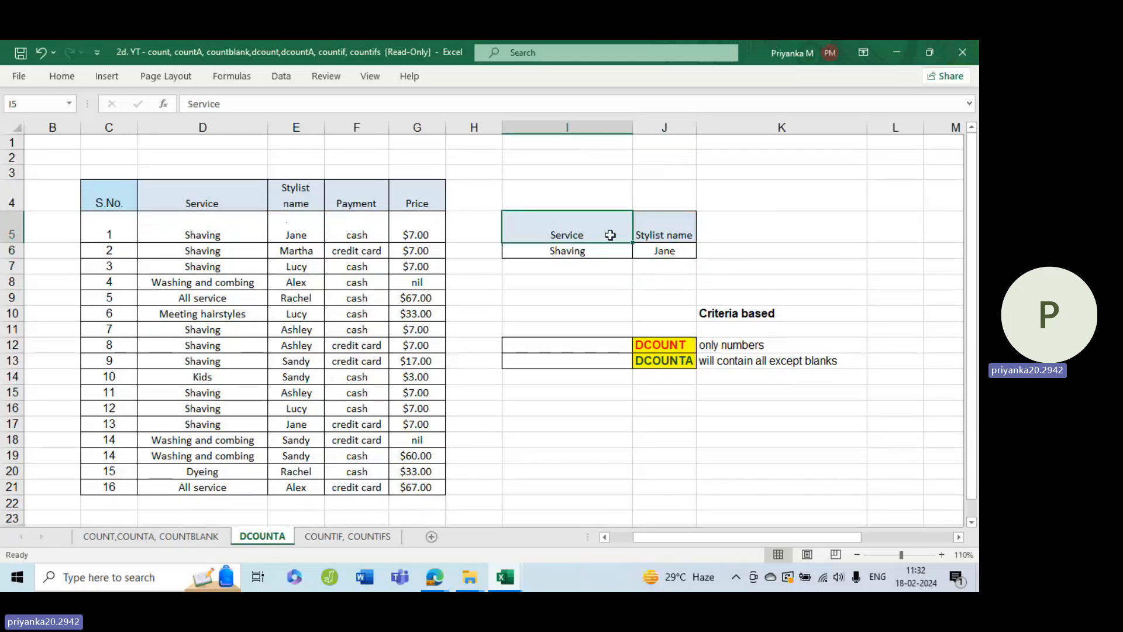
click(673, 235)
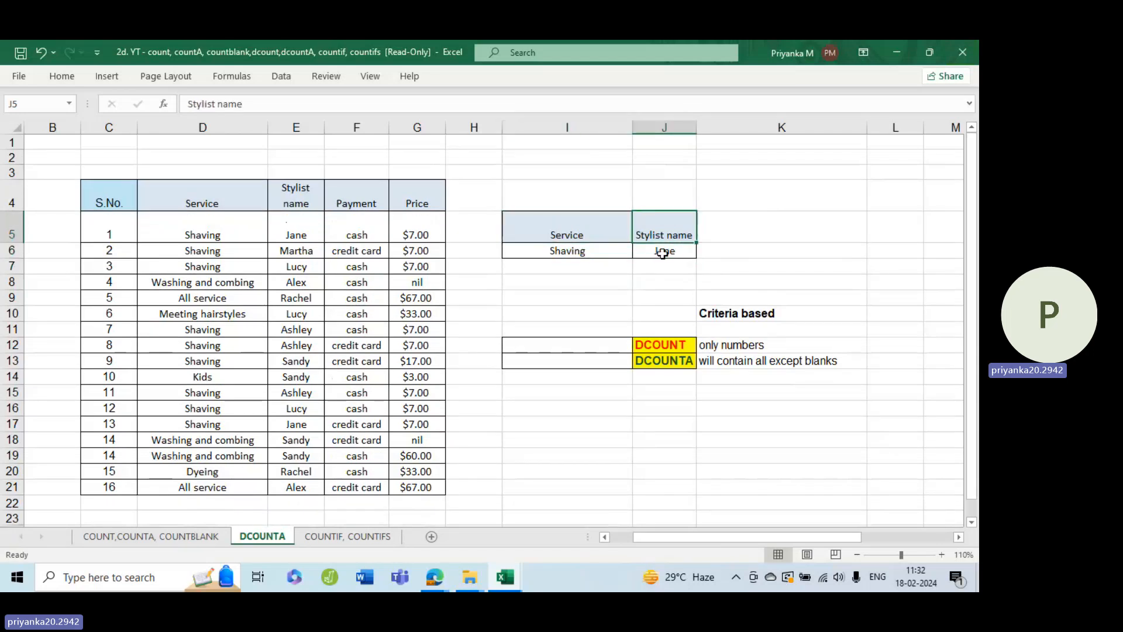
click(584, 251)
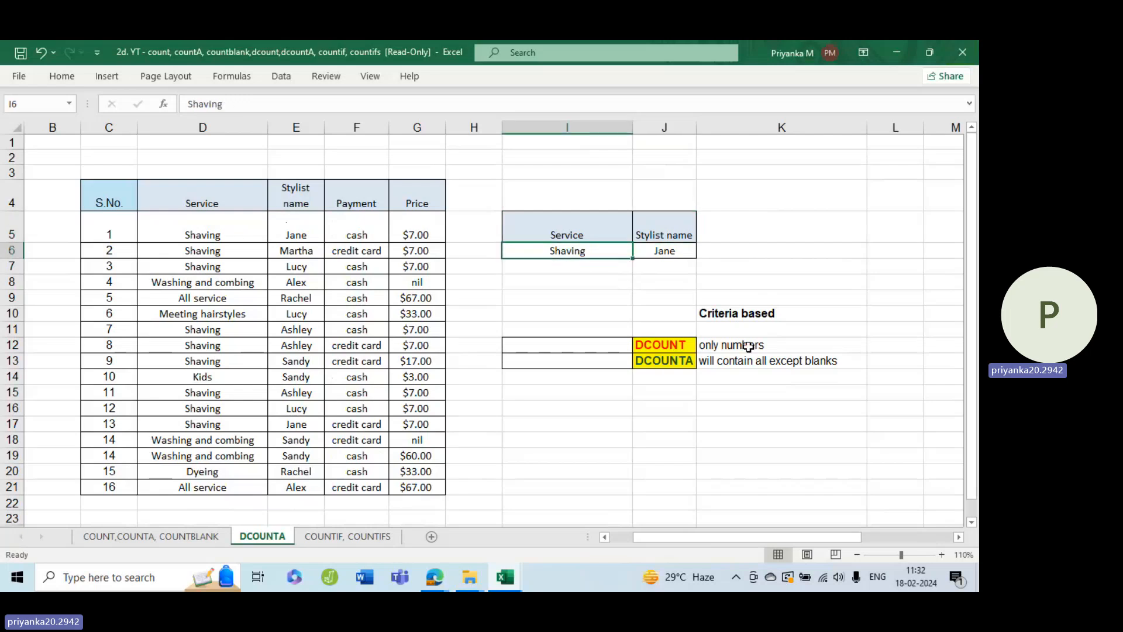
click(574, 229)
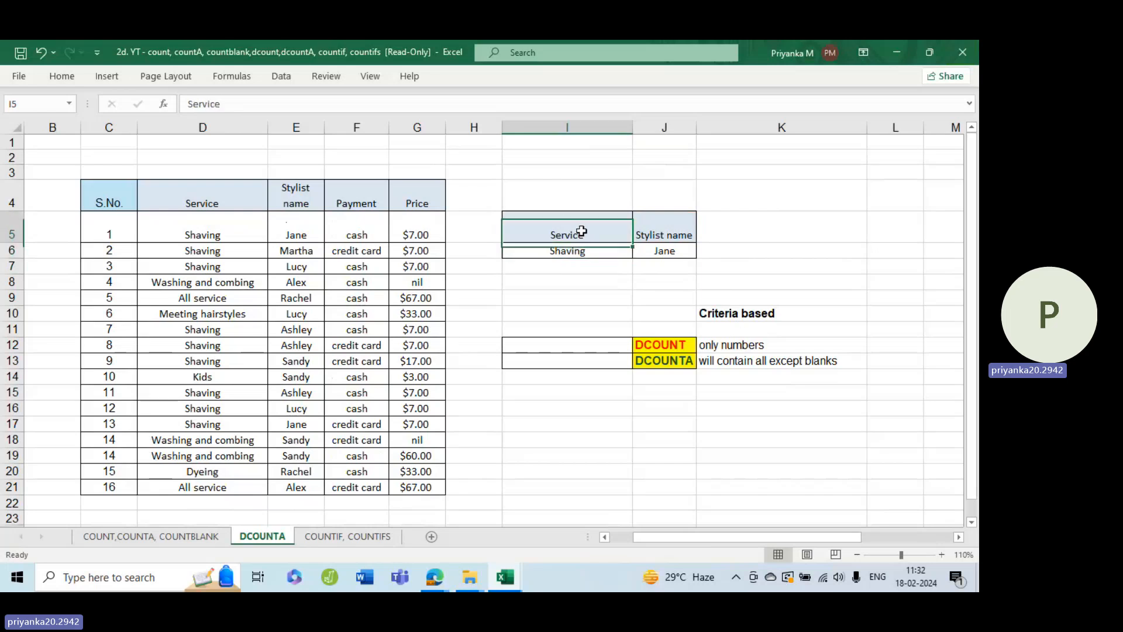
click(577, 251)
click(665, 237)
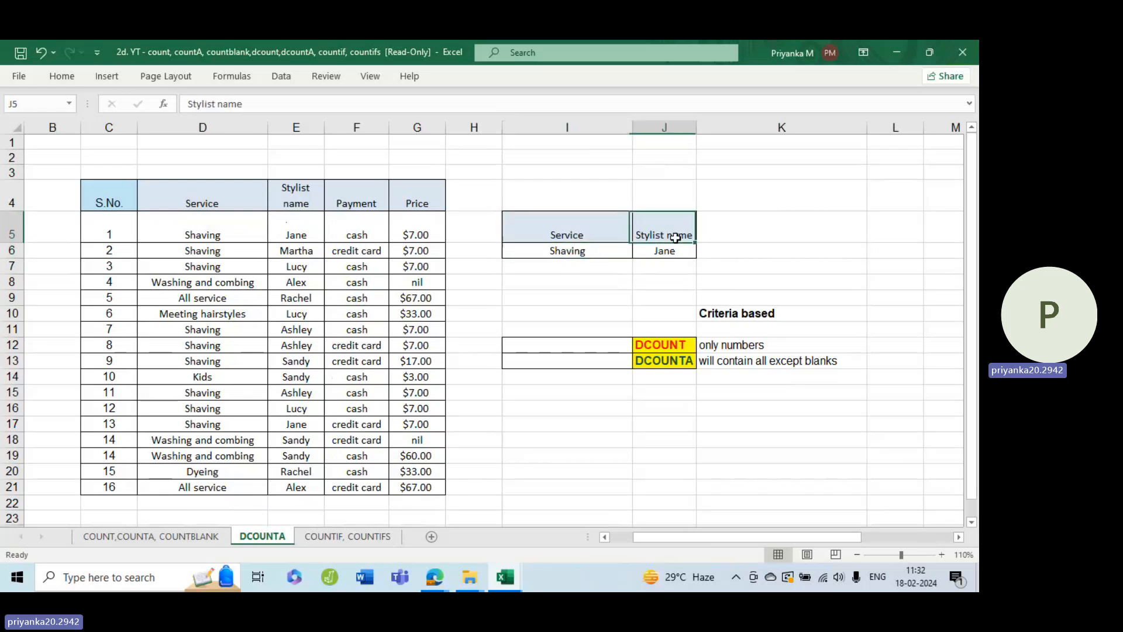
click(684, 251)
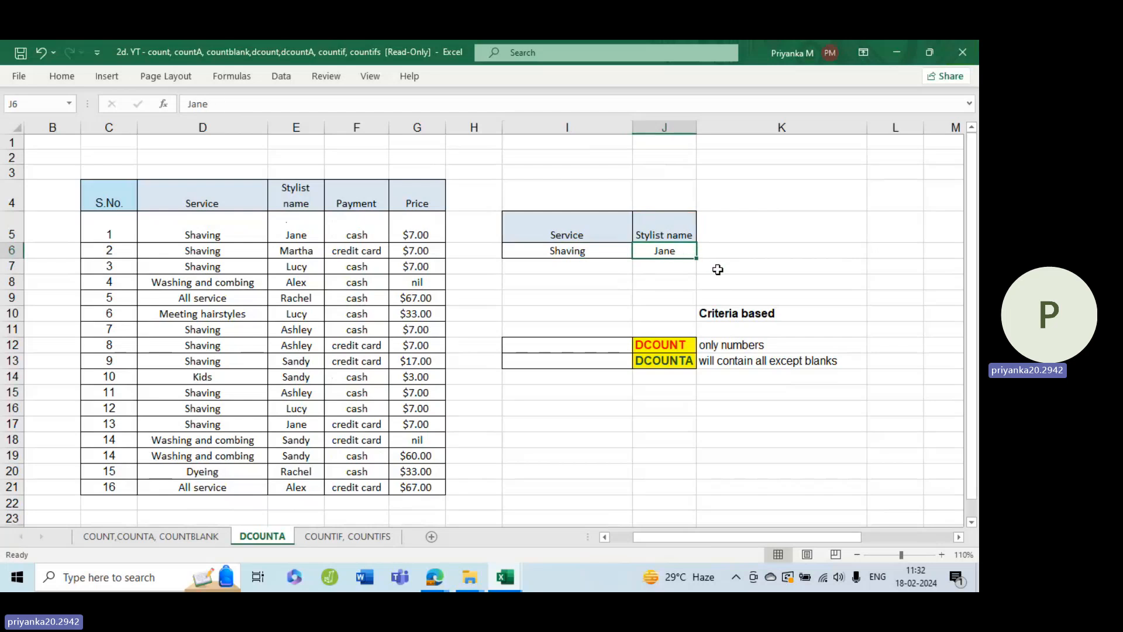
click(627, 246)
click(679, 247)
Step: Enter =DCOUNT(C4:G21,G4,I5:J6) in I12 to count the numeric prices that match both criteria
click(567, 348)
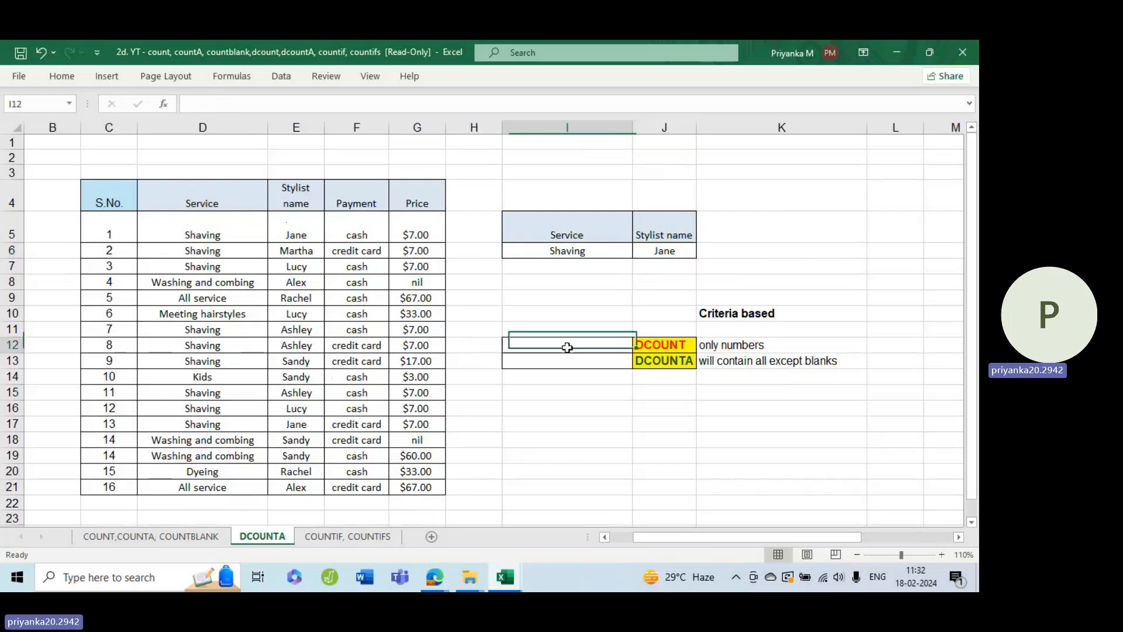
text(=)
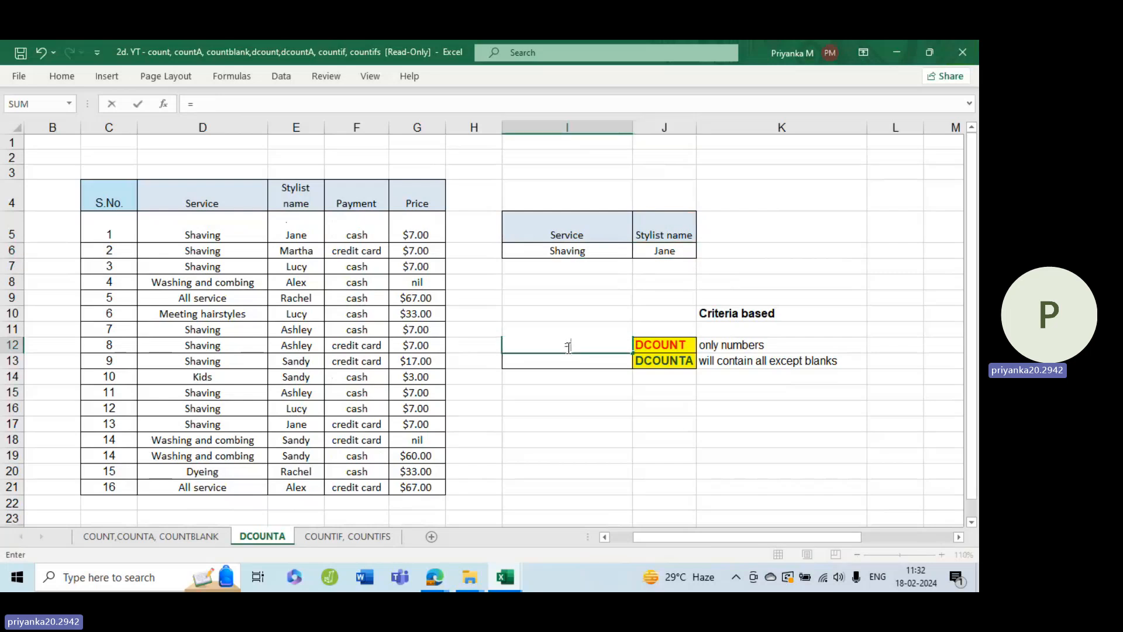
text(d)
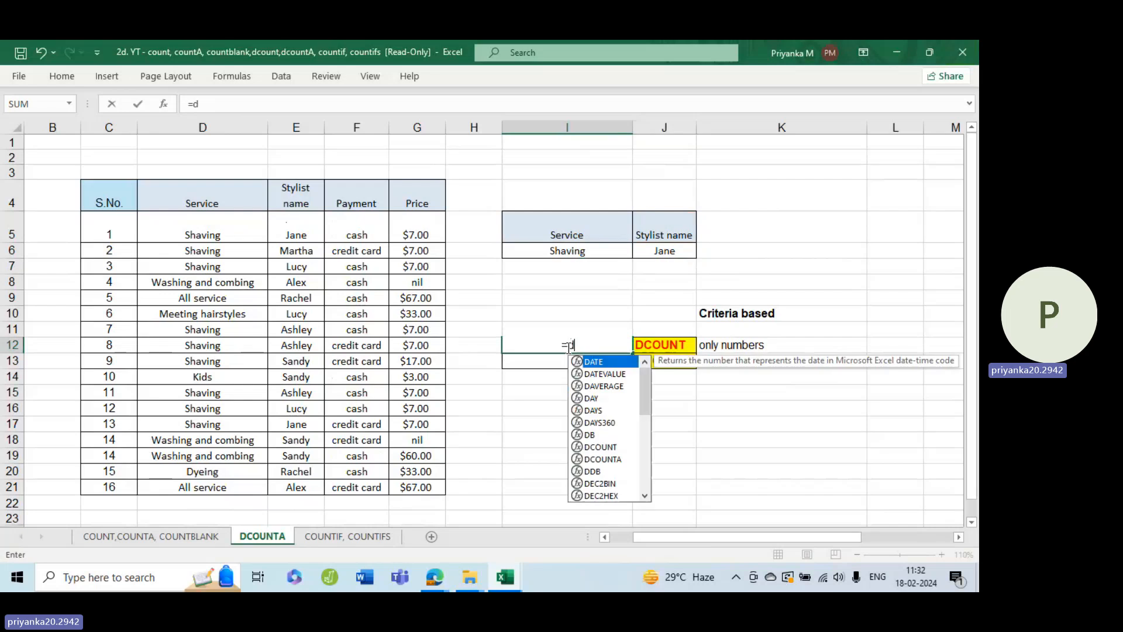
text(cou)
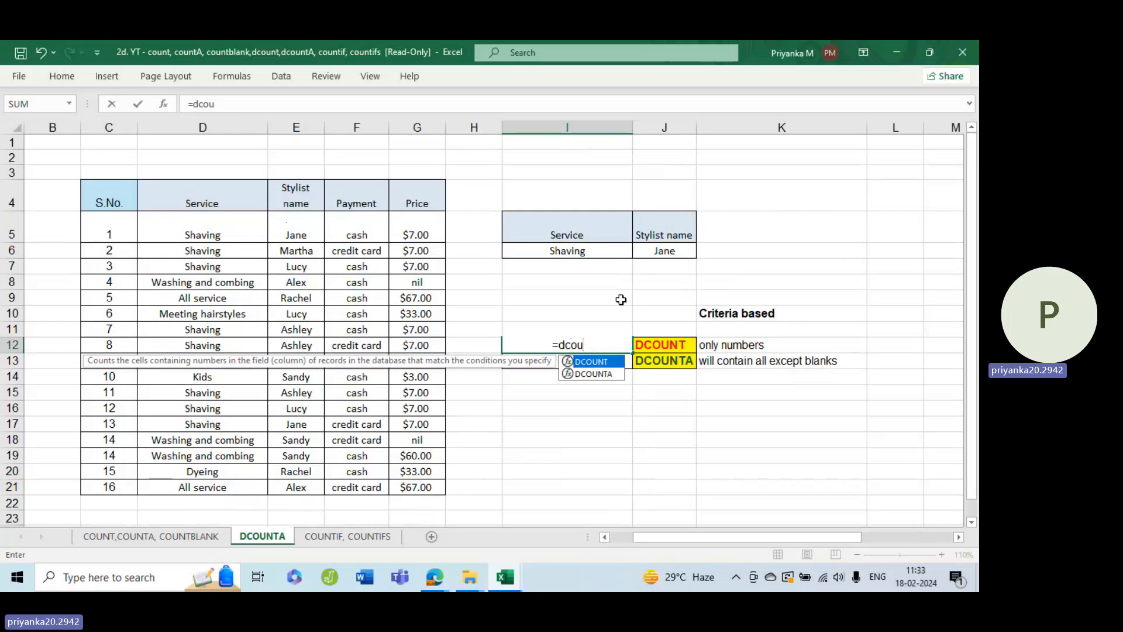
text(n)
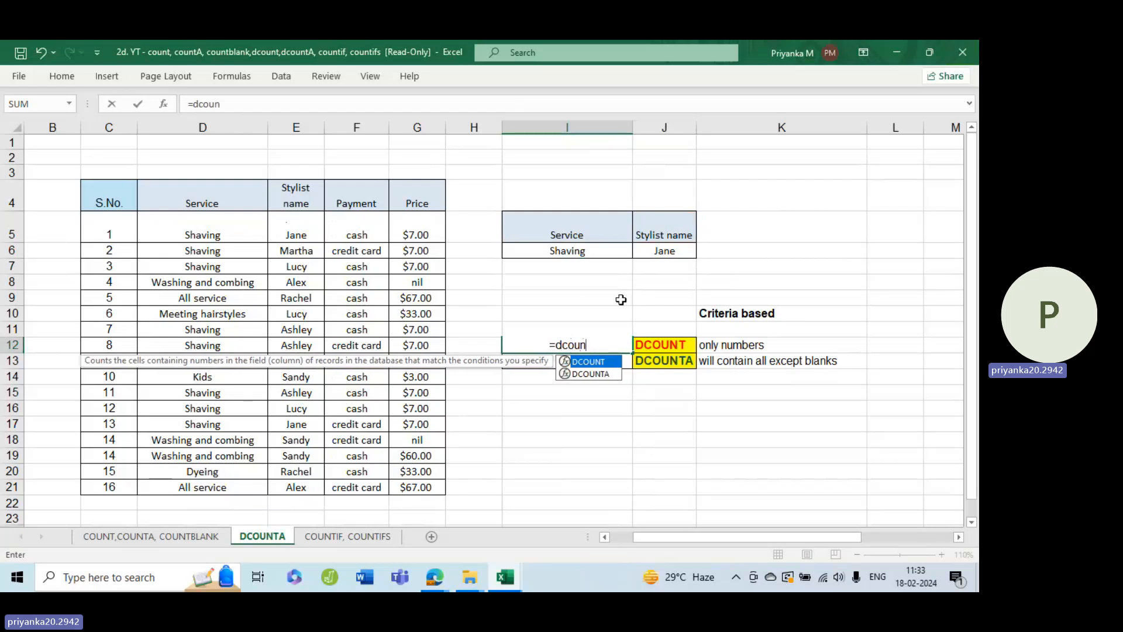
key(Tab)
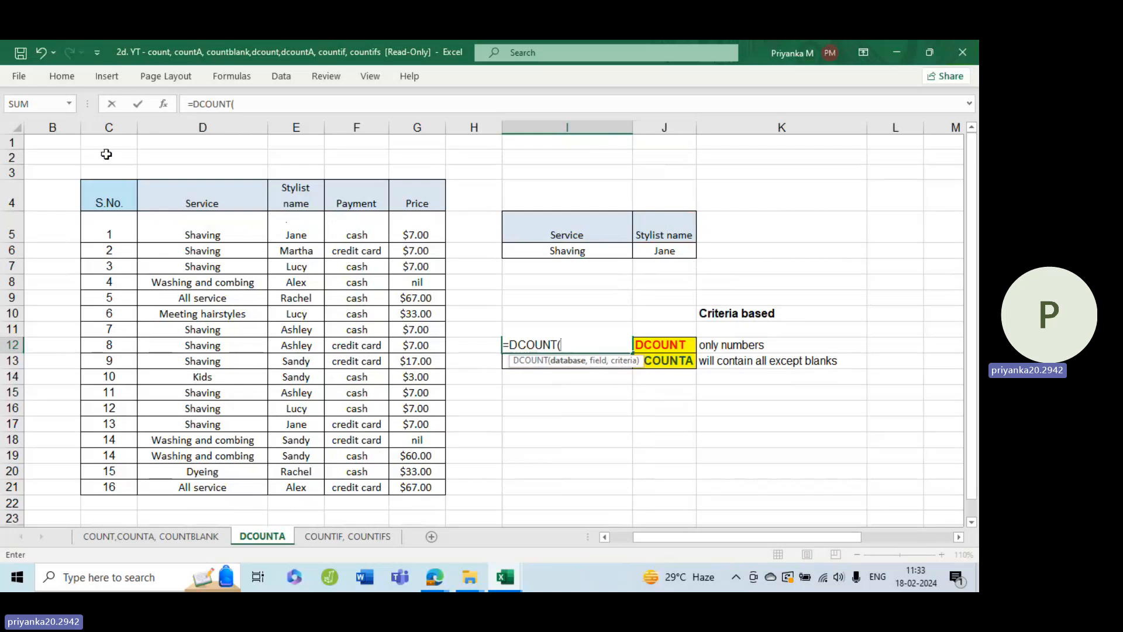
click(112, 202)
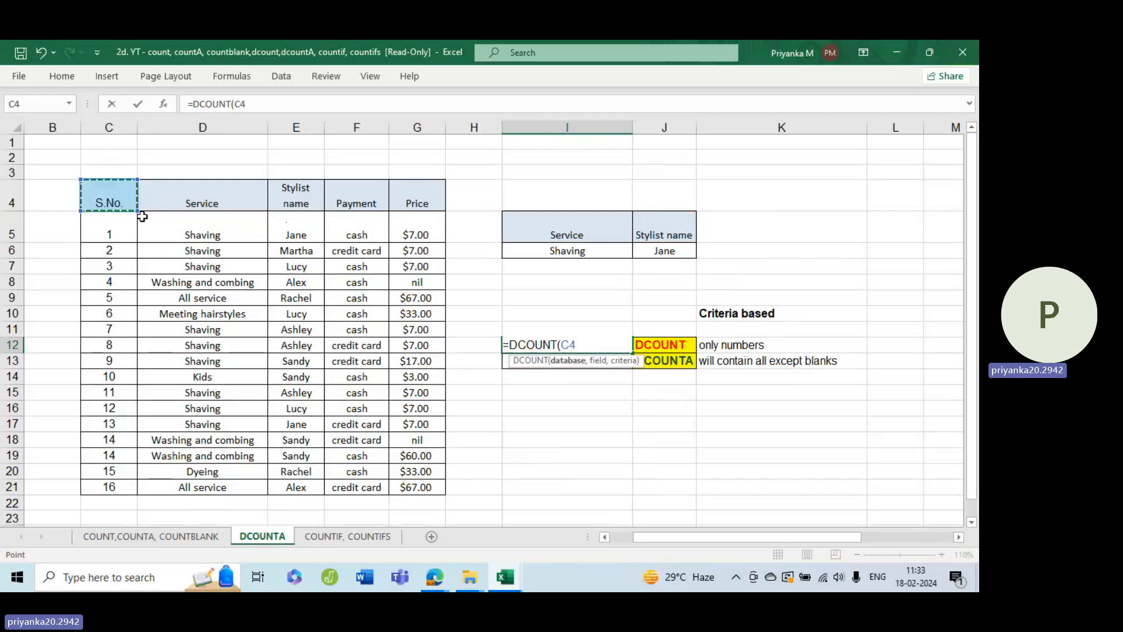
drag(142, 216, 419, 486)
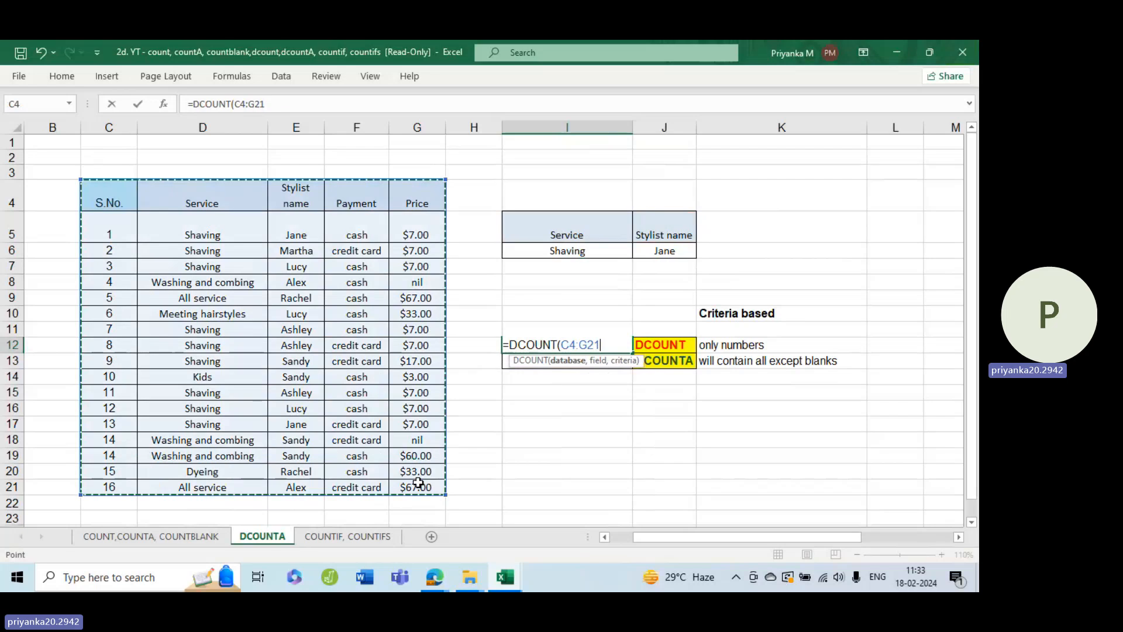
text(,)
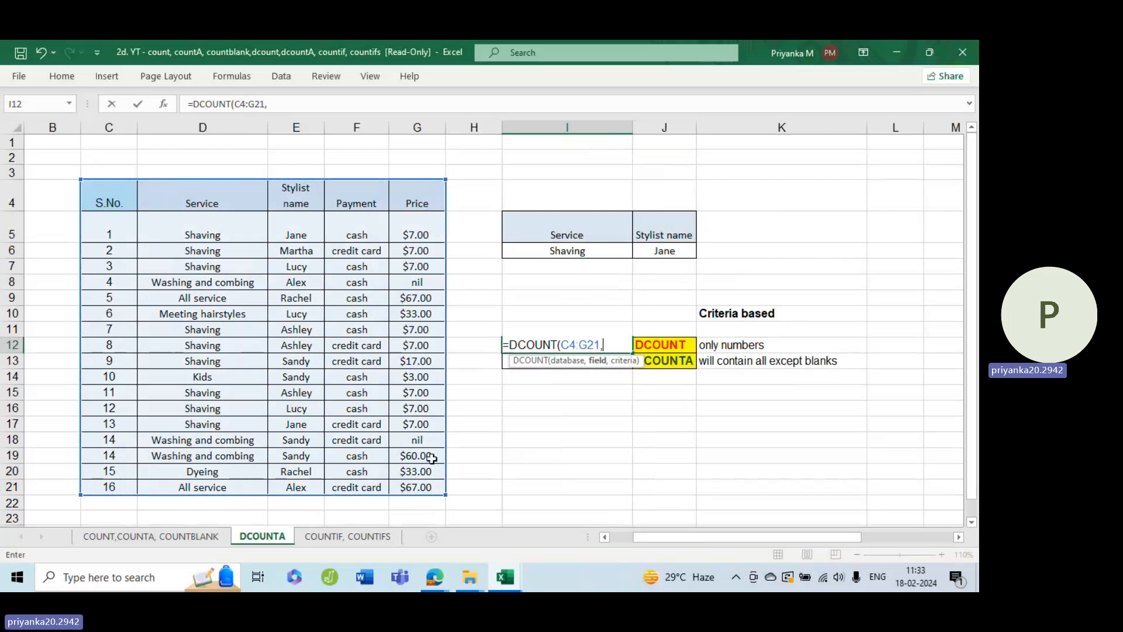
click(425, 199)
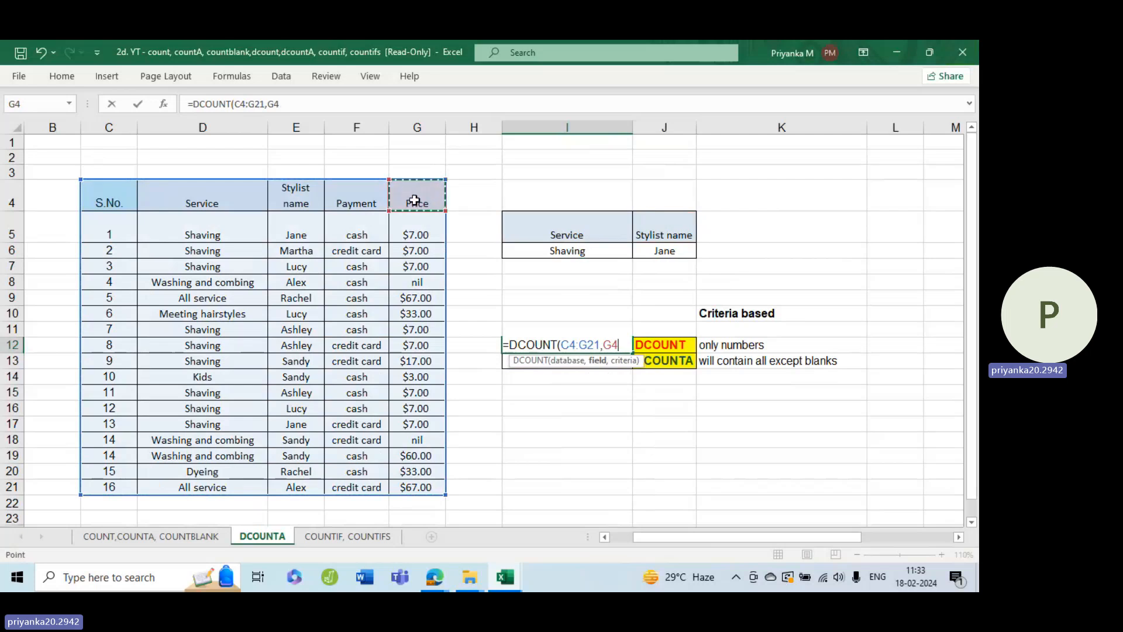
text(,)
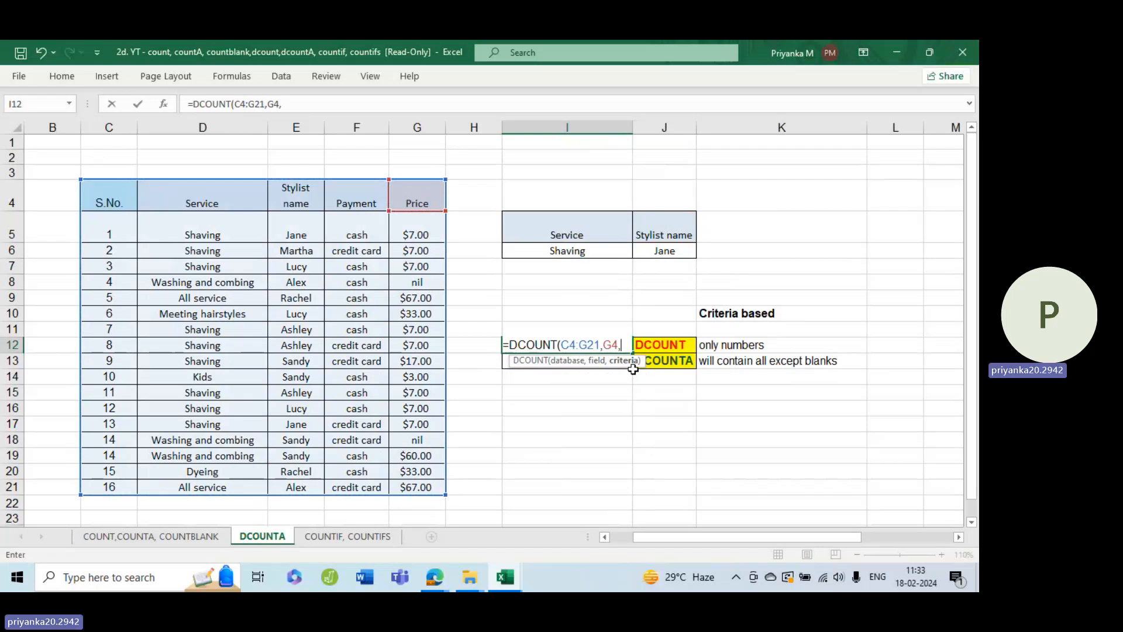
drag(544, 216, 669, 244)
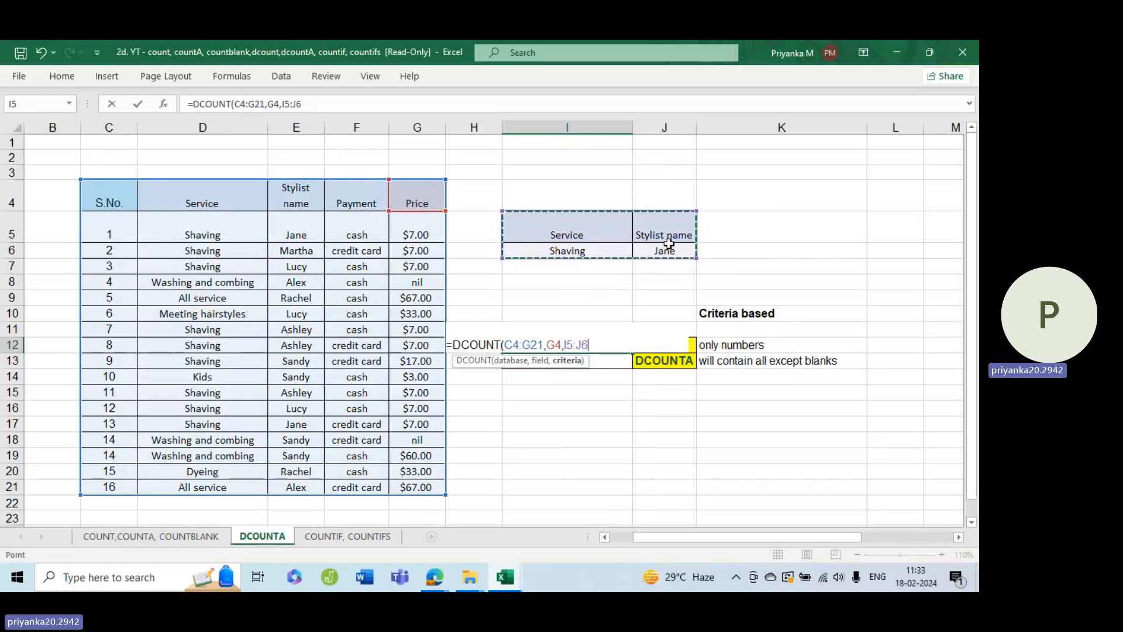
key(Return)
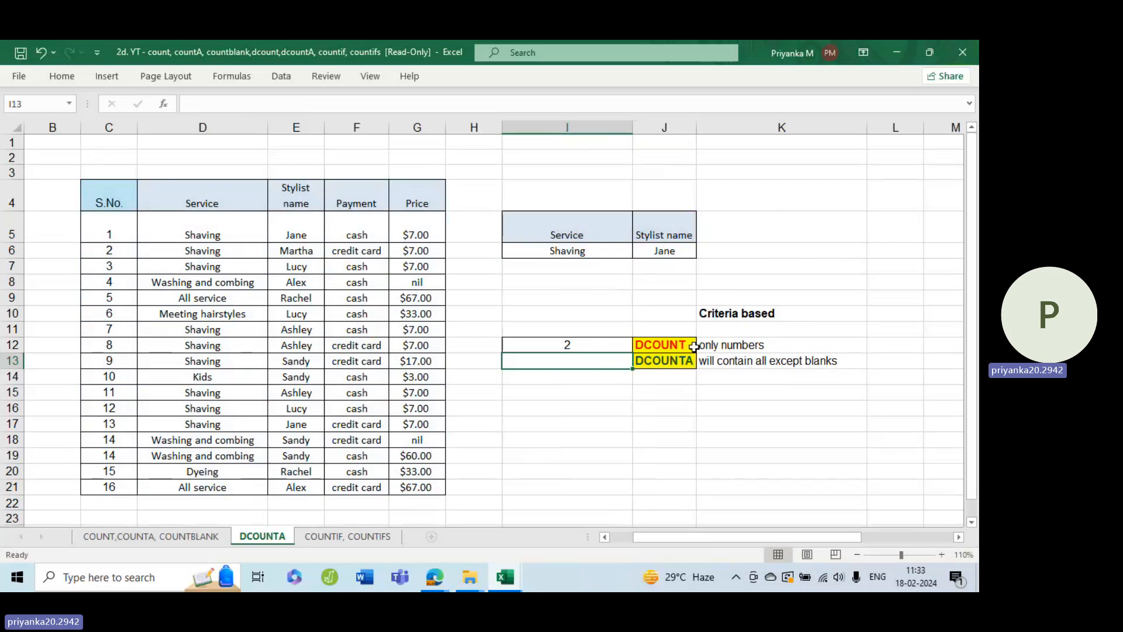
Step: Check the DCOUNT result in I12 by highlighting the matching service and stylist cells D5:E5 and D17:E17
click(605, 344)
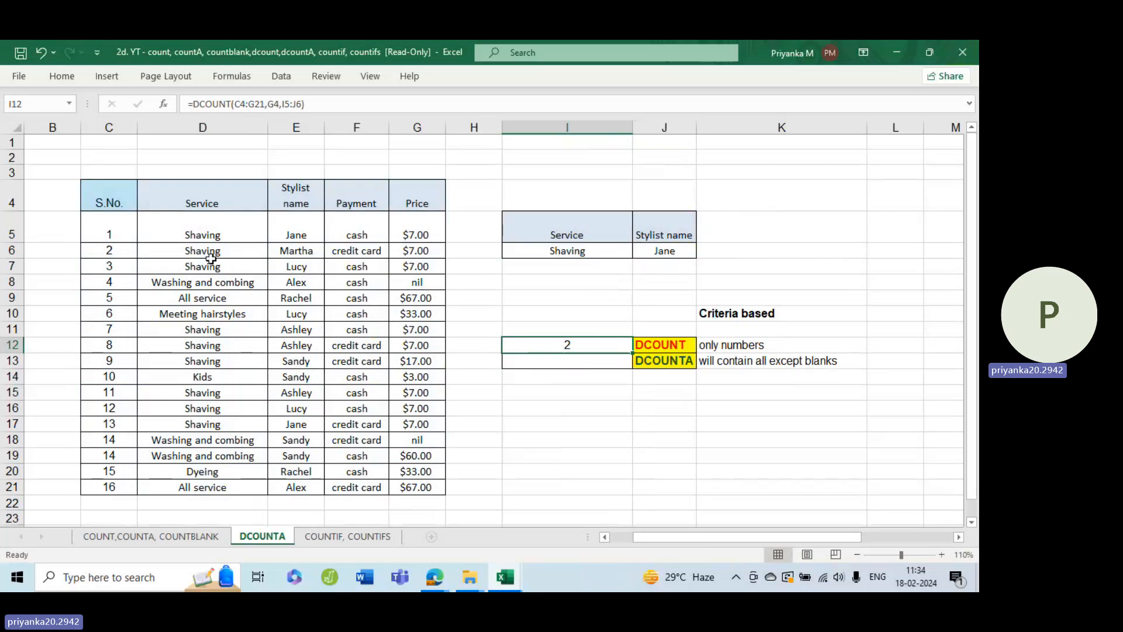
drag(209, 233, 284, 234)
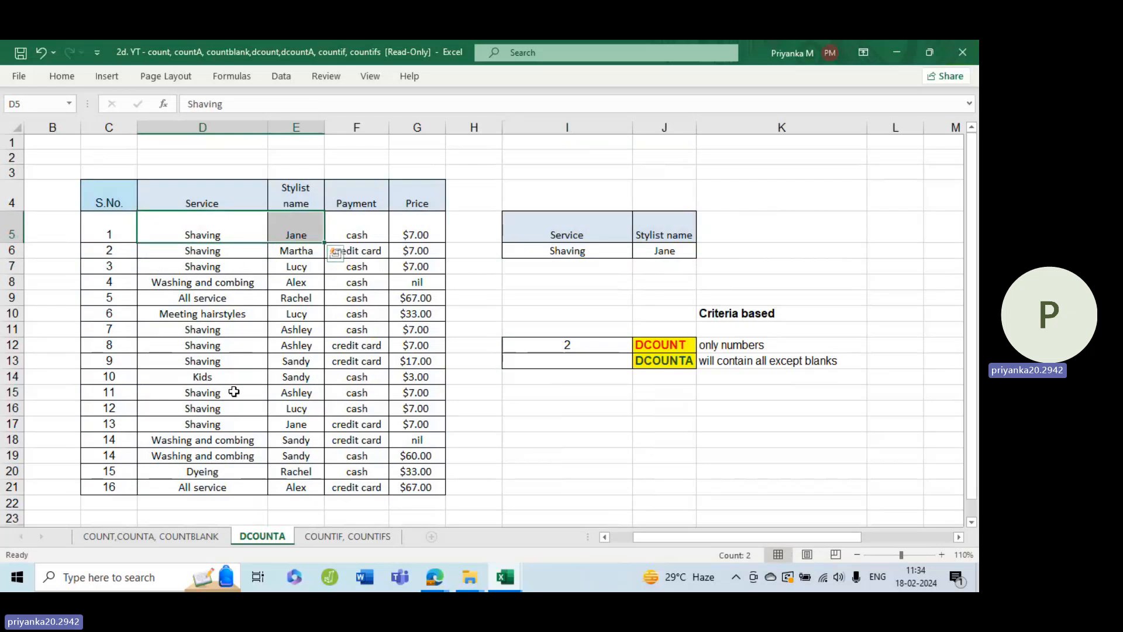
ctrl+click(221, 424)
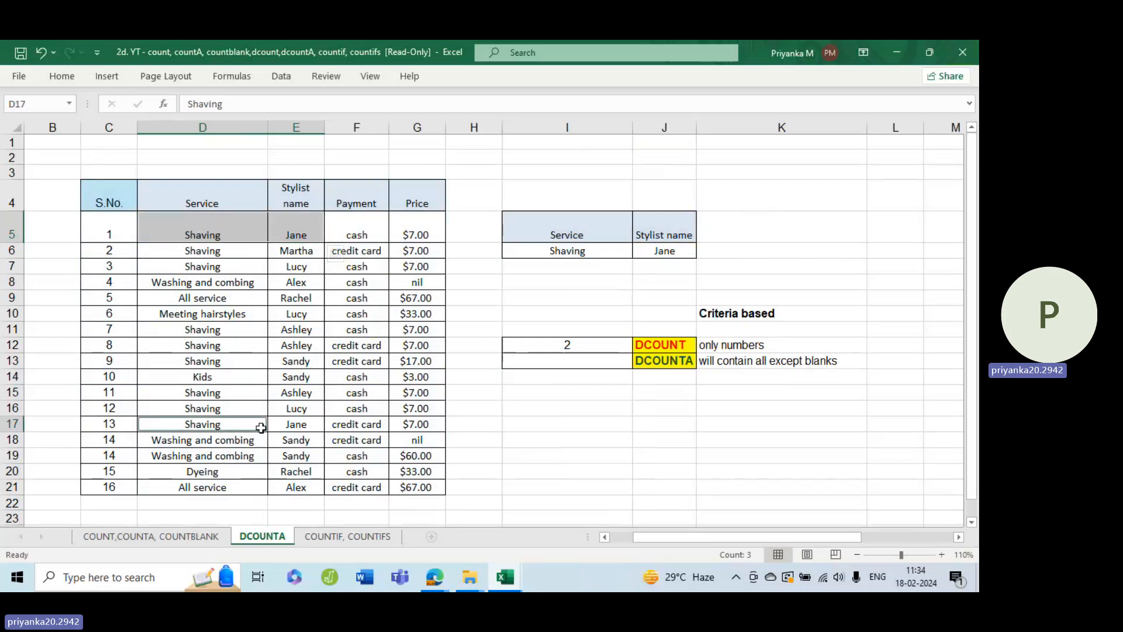
drag(261, 428, 296, 425)
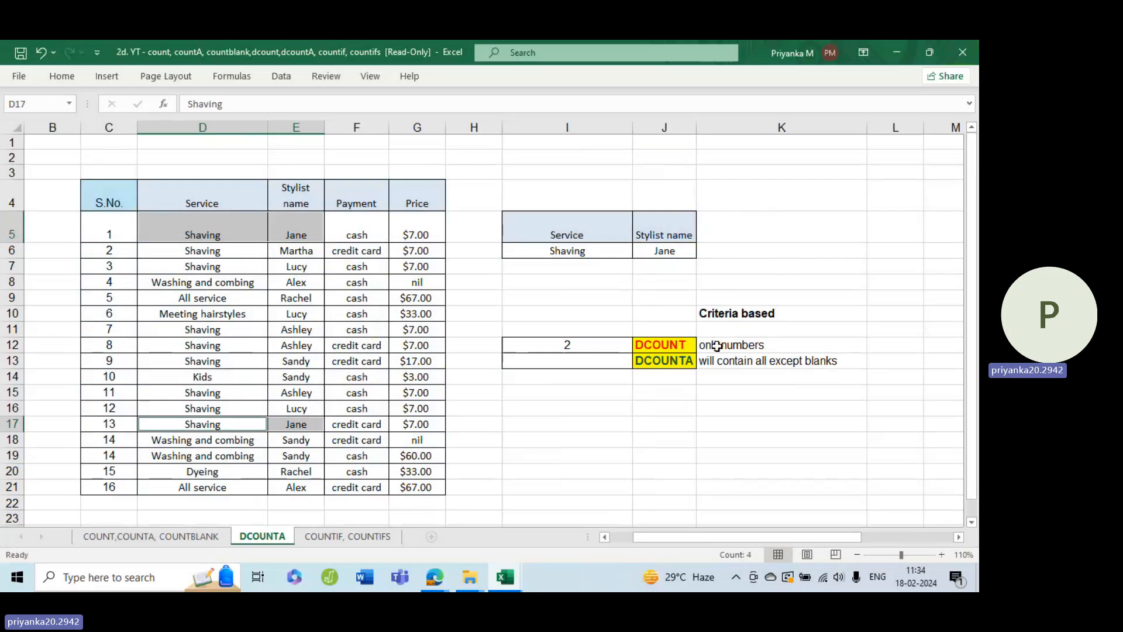
Step: Set the stylist name criterion in J6 to the stylist in E7 and highlight the matching shaving records in rows 7 and 16
click(591, 364)
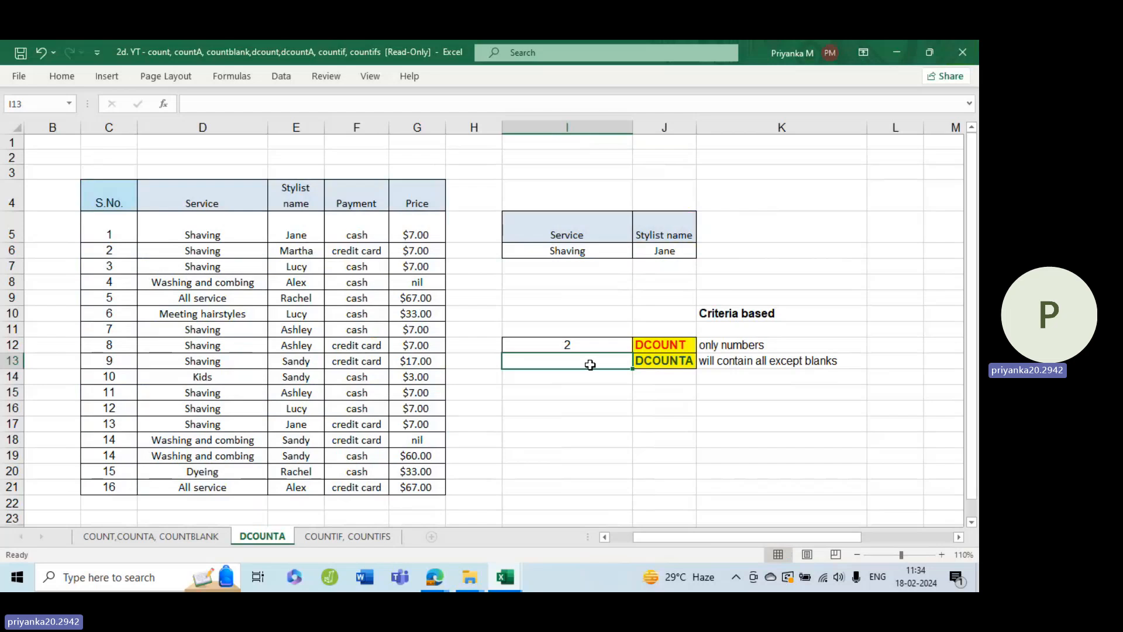
double_click(657, 251)
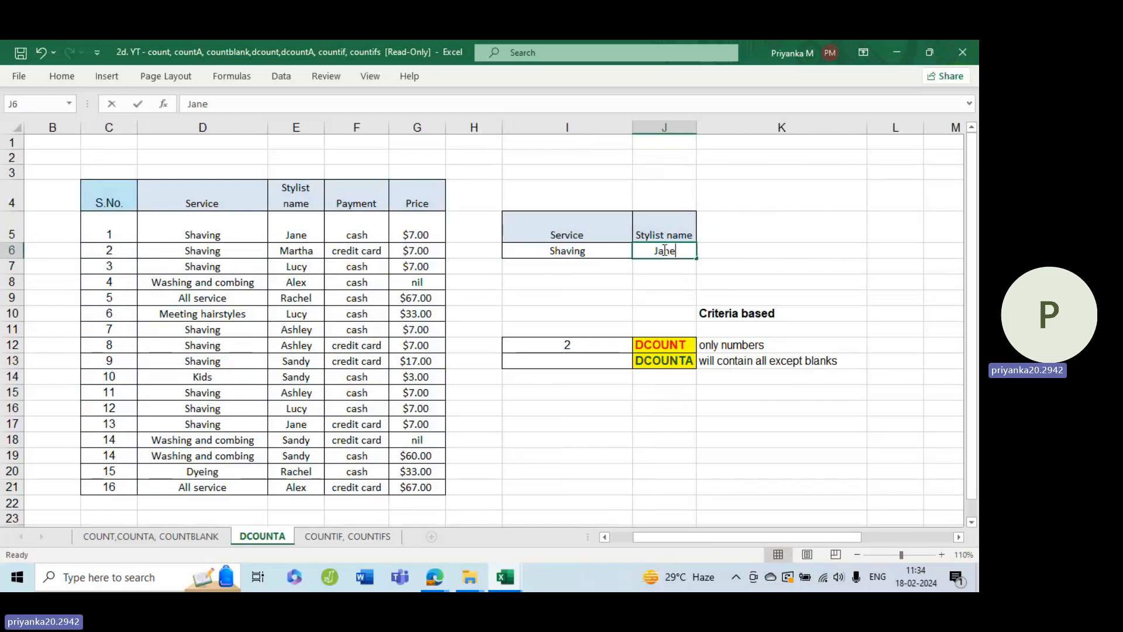
double_click(664, 250)
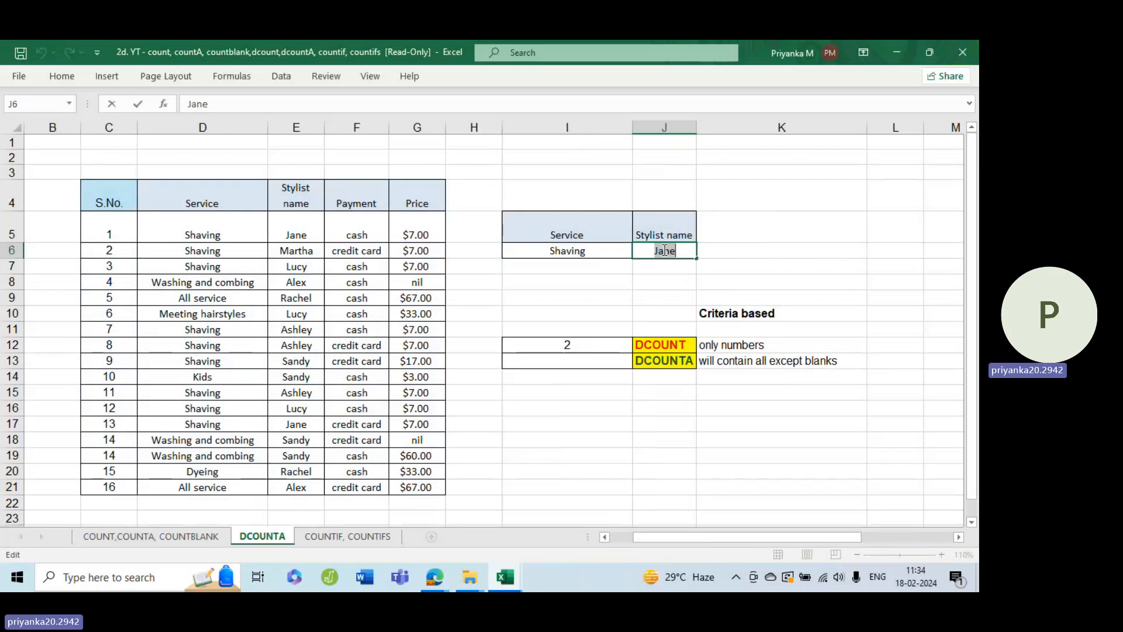
text(Lucy)
key(Return)
click(664, 250)
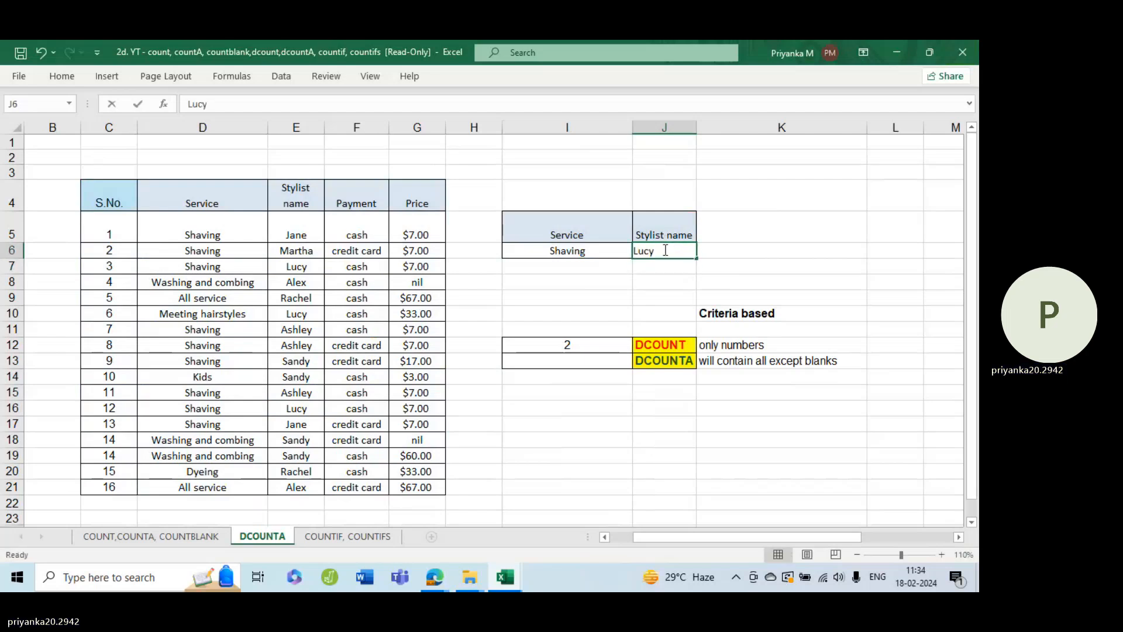
double_click(665, 250)
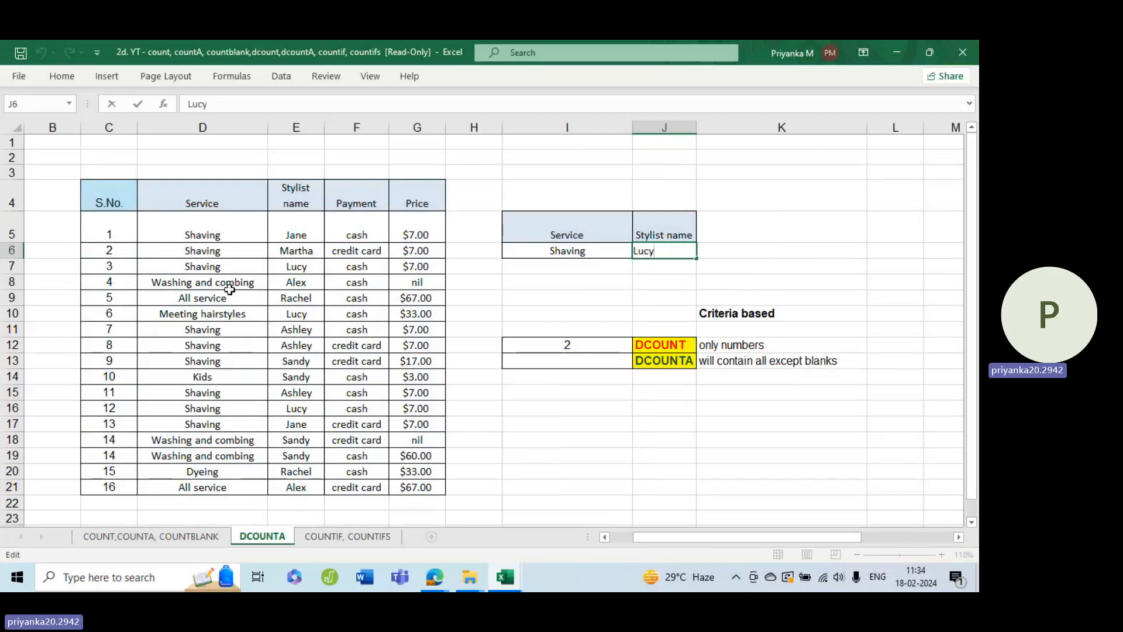
drag(196, 266, 298, 263)
drag(221, 409, 287, 410)
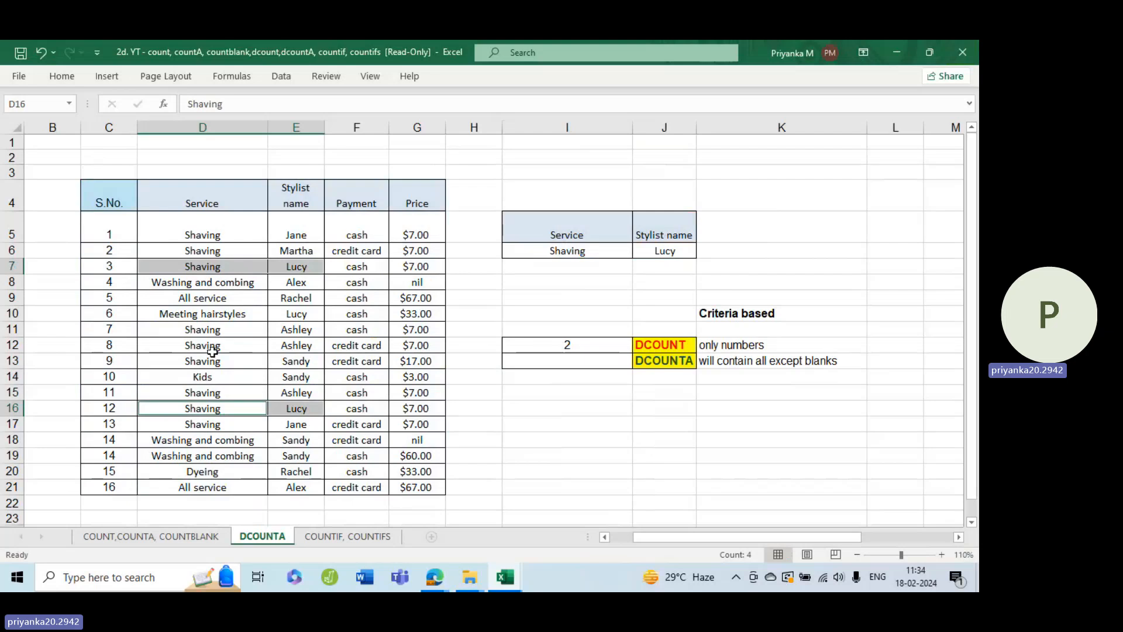
Step: Change the stylist name criterion in J6 to the stylist in E13 and highlight the matching shaving record in row 13
double_click(648, 256)
double_click(656, 256)
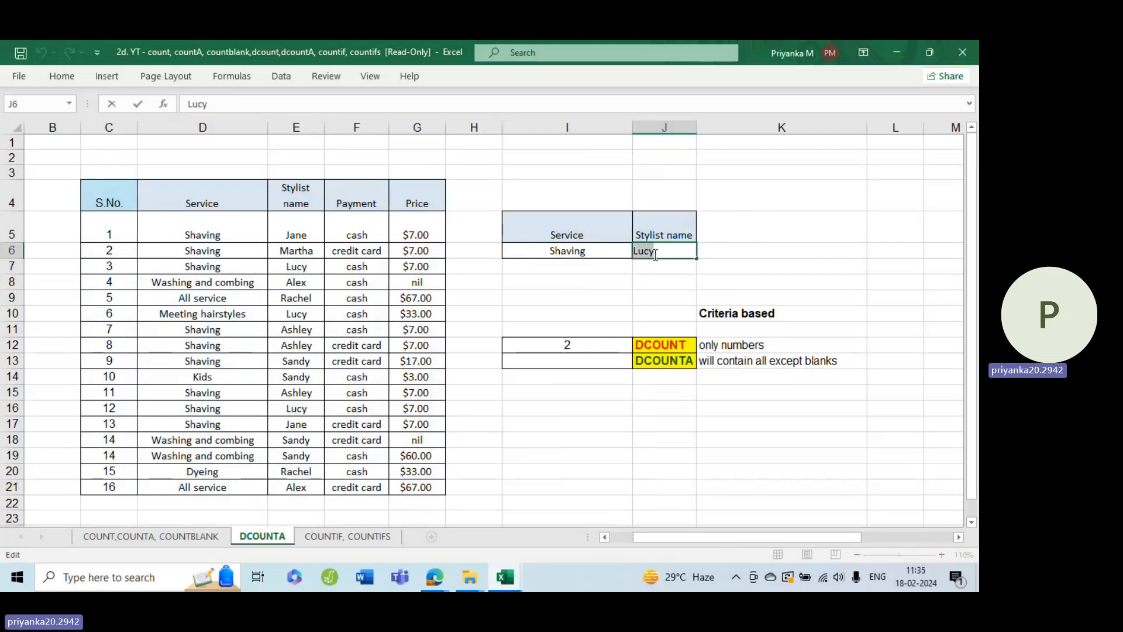
text(Sandy)
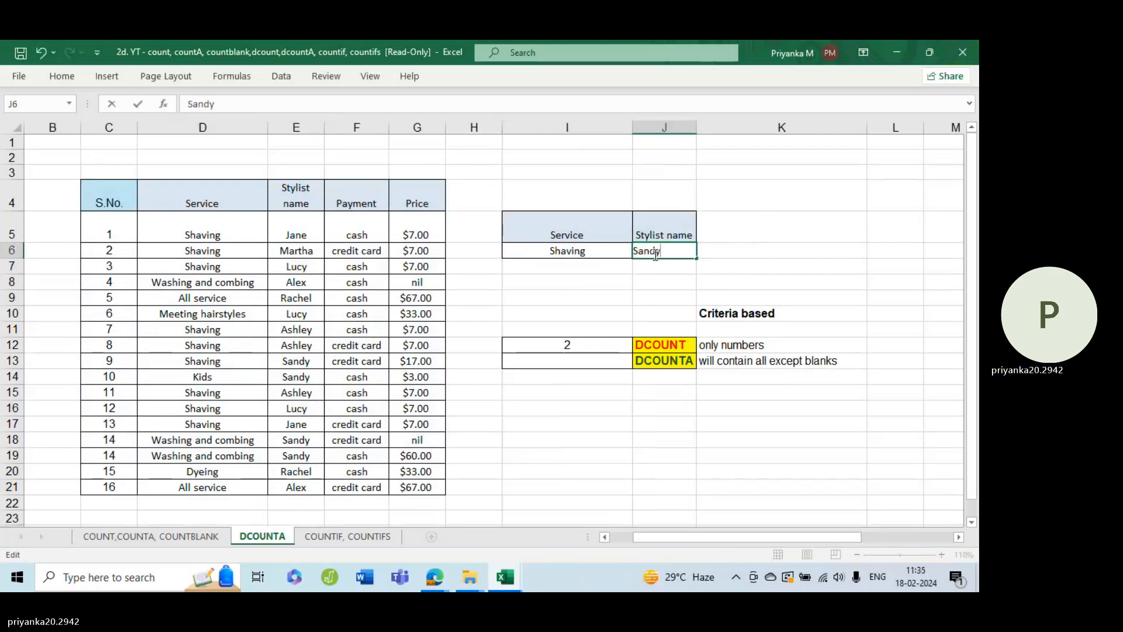
key(Return)
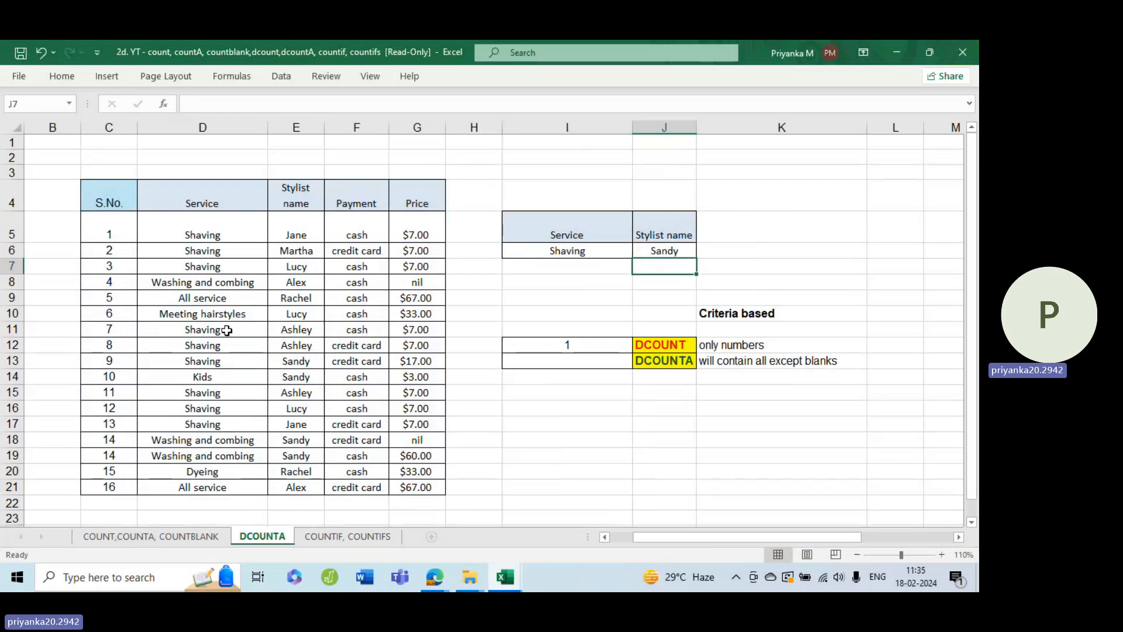
drag(205, 367, 296, 360)
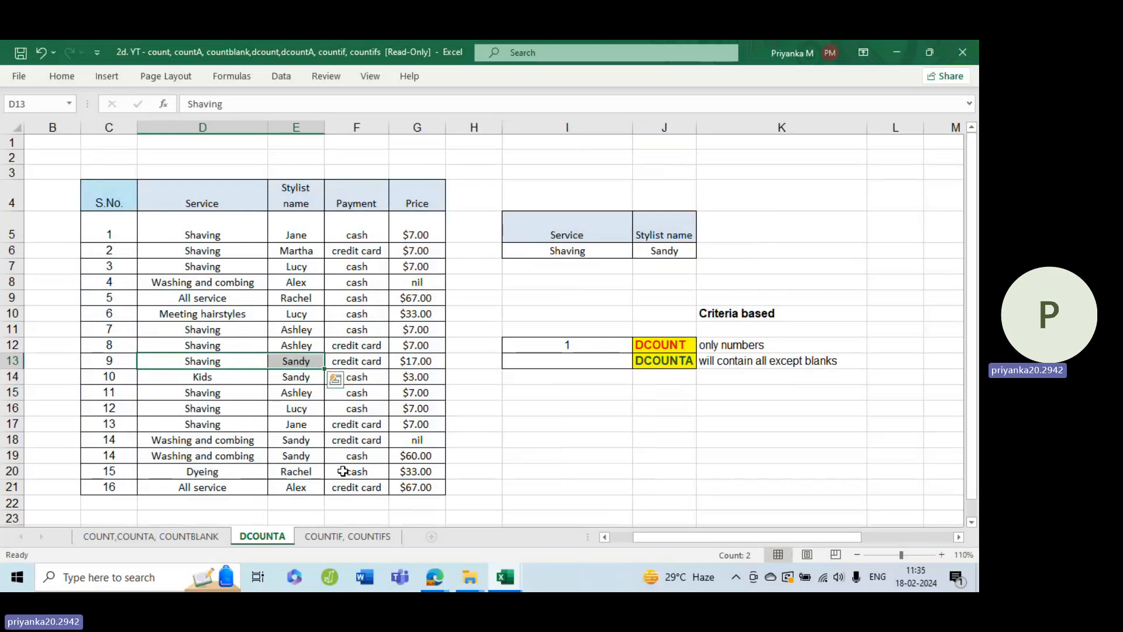
Step: Start a DCOUNTA formula in cell I13 with the whole service table C4:G21 as its database
click(608, 366)
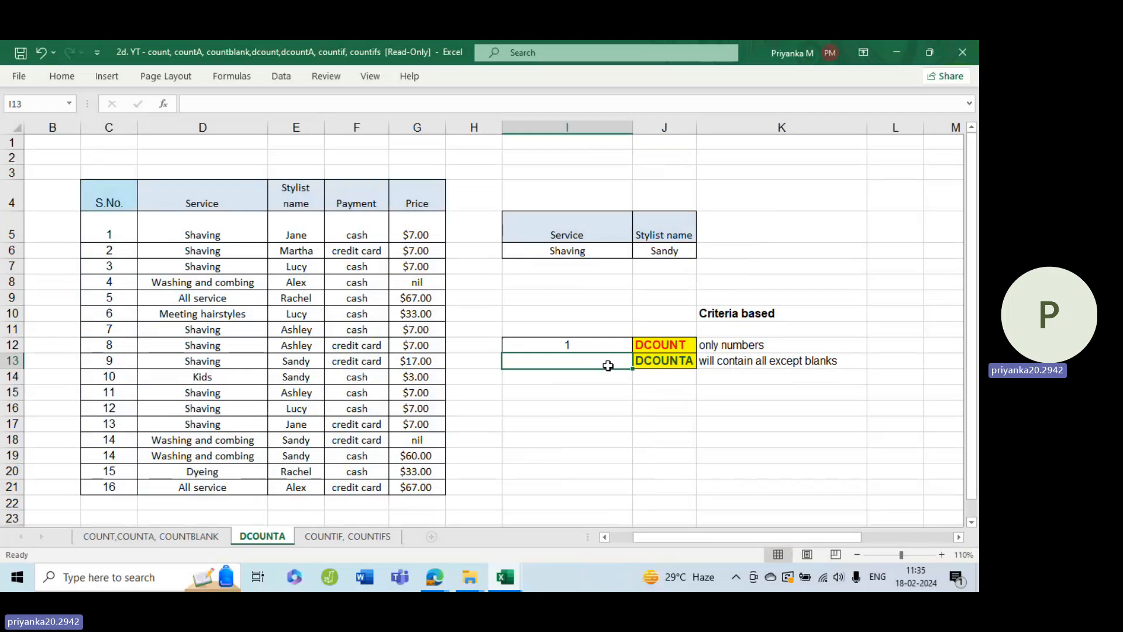
text(=d)
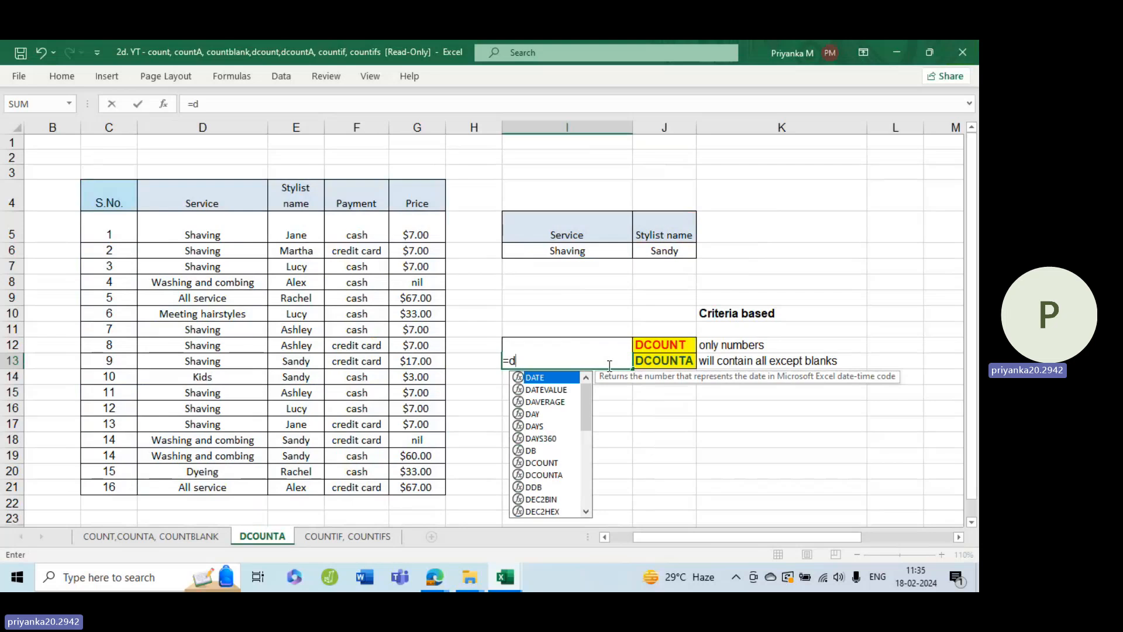
text(c)
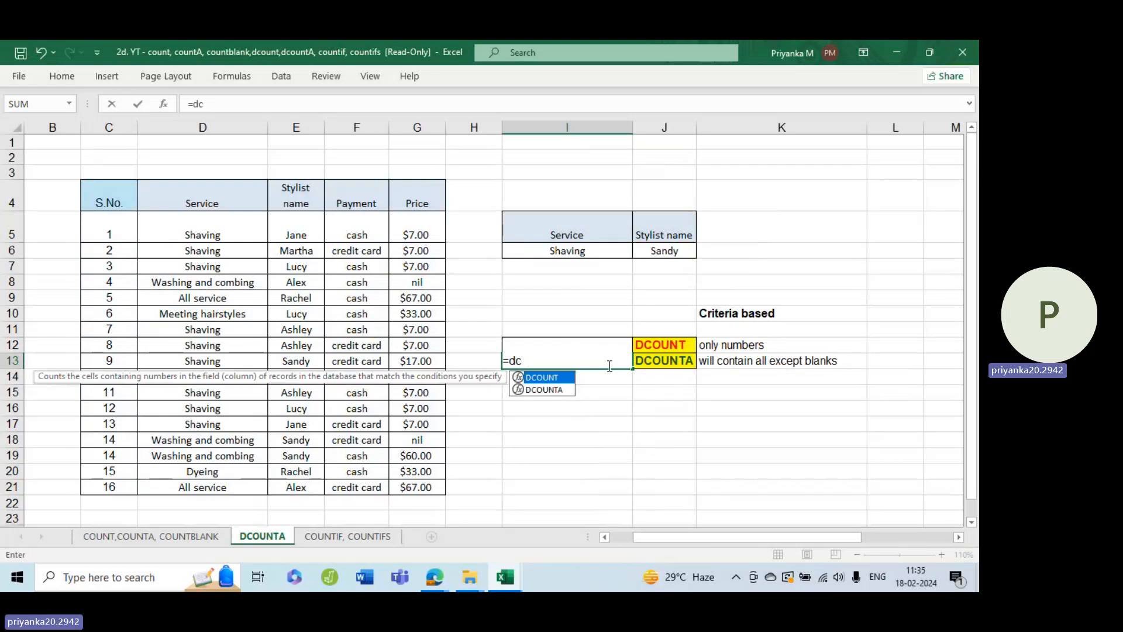
text(ount)
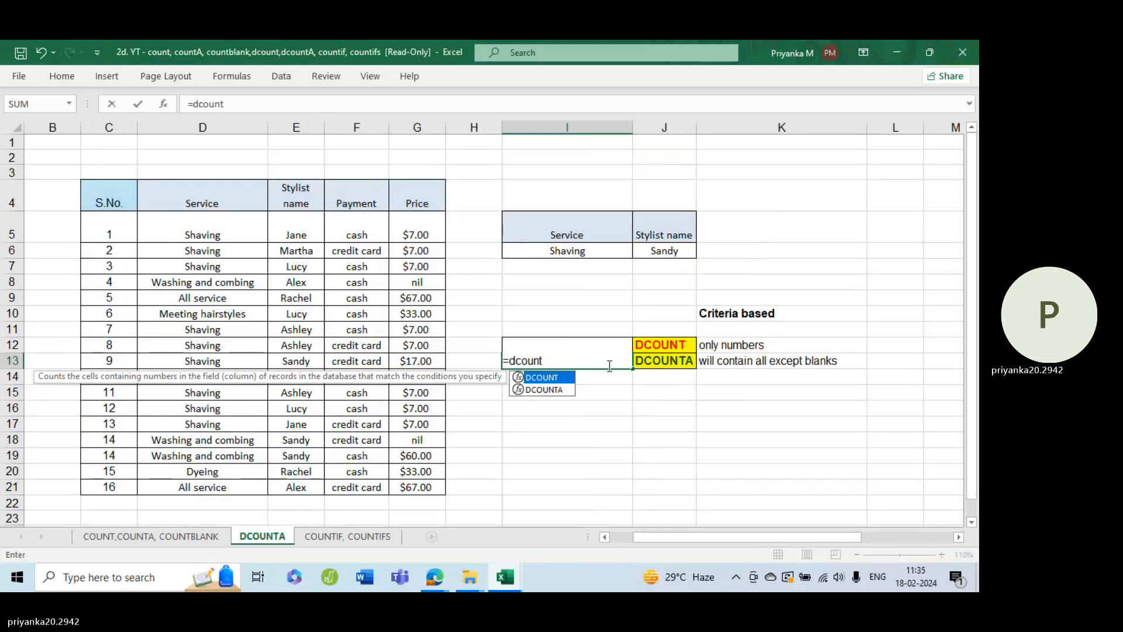
key(Down)
key(Tab)
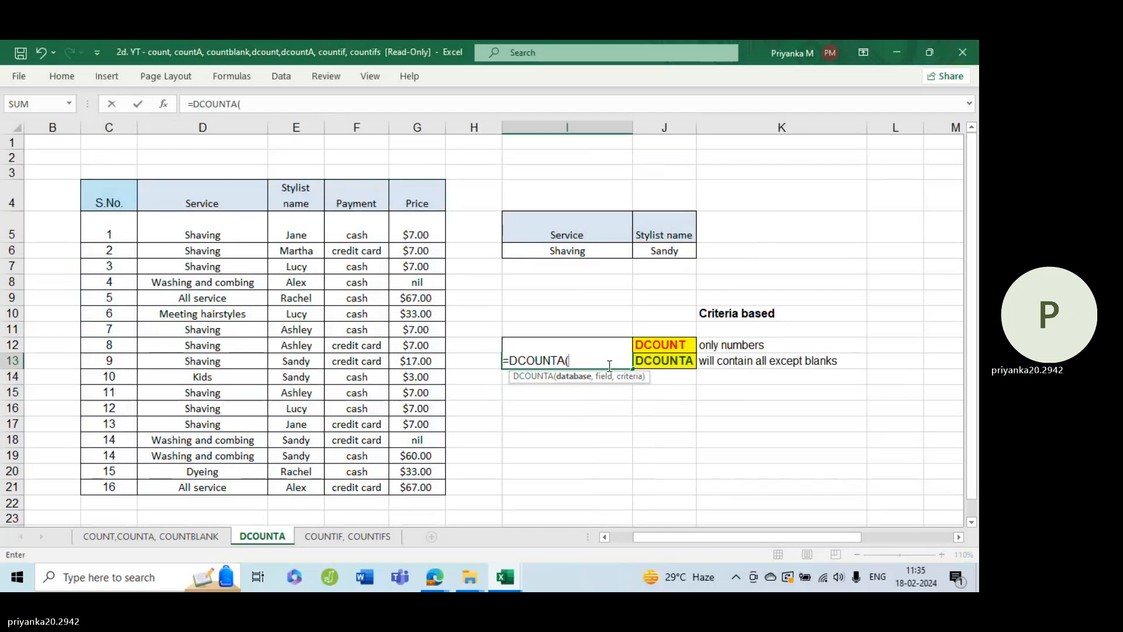
drag(135, 209, 424, 485)
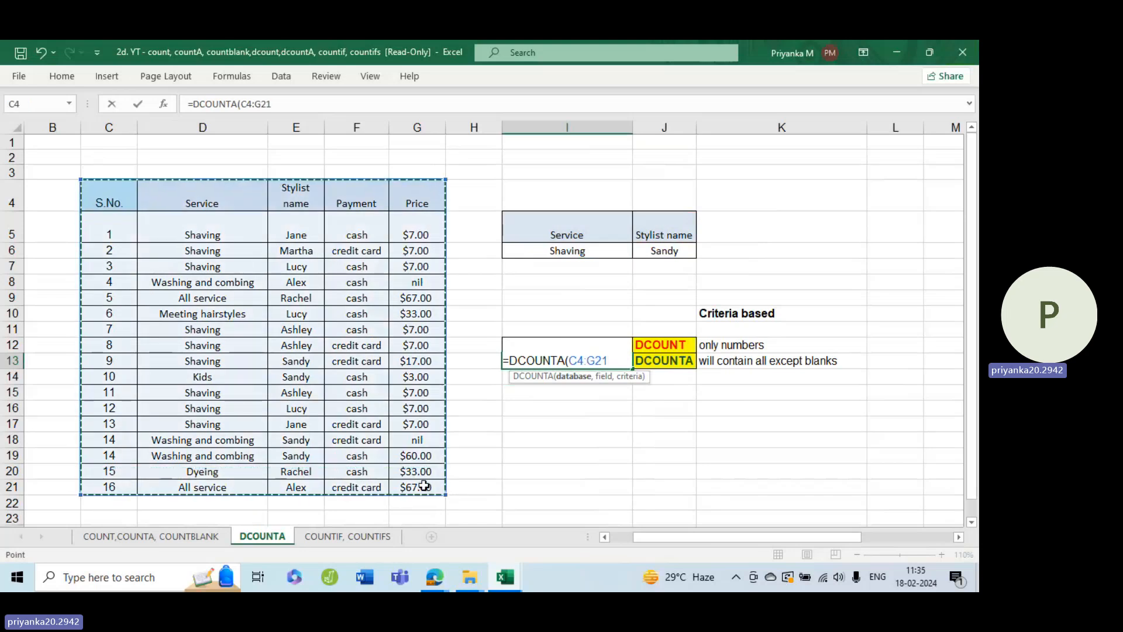
Step: Complete the DCOUNTA formula with the Price header G4 as the field and I5:J6 as the criteria range
text(,)
click(413, 191)
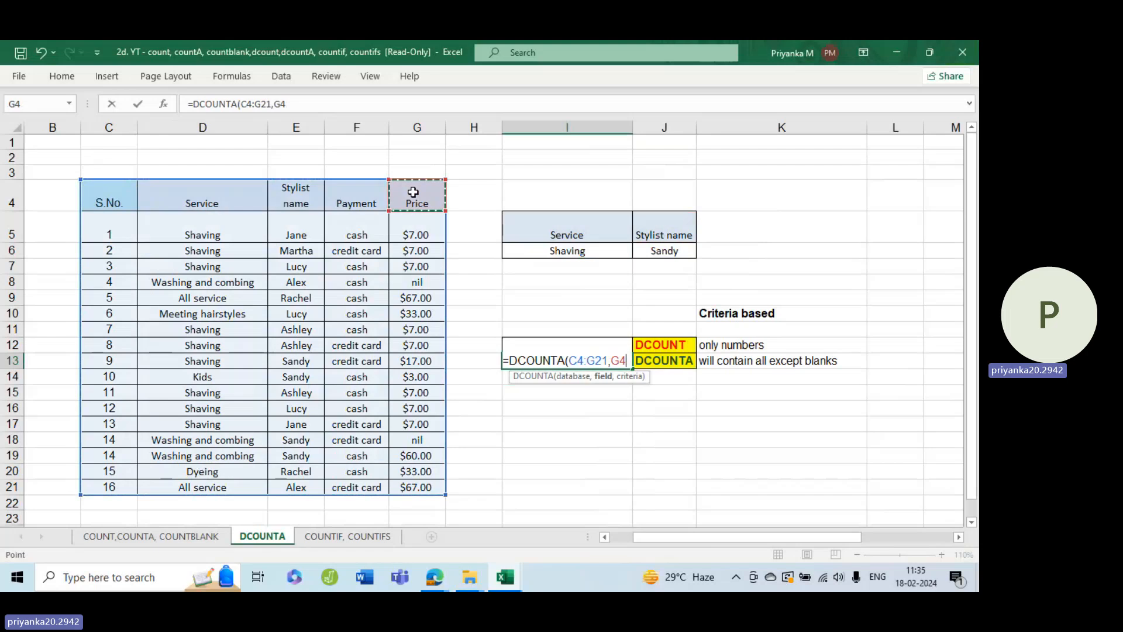
text(,)
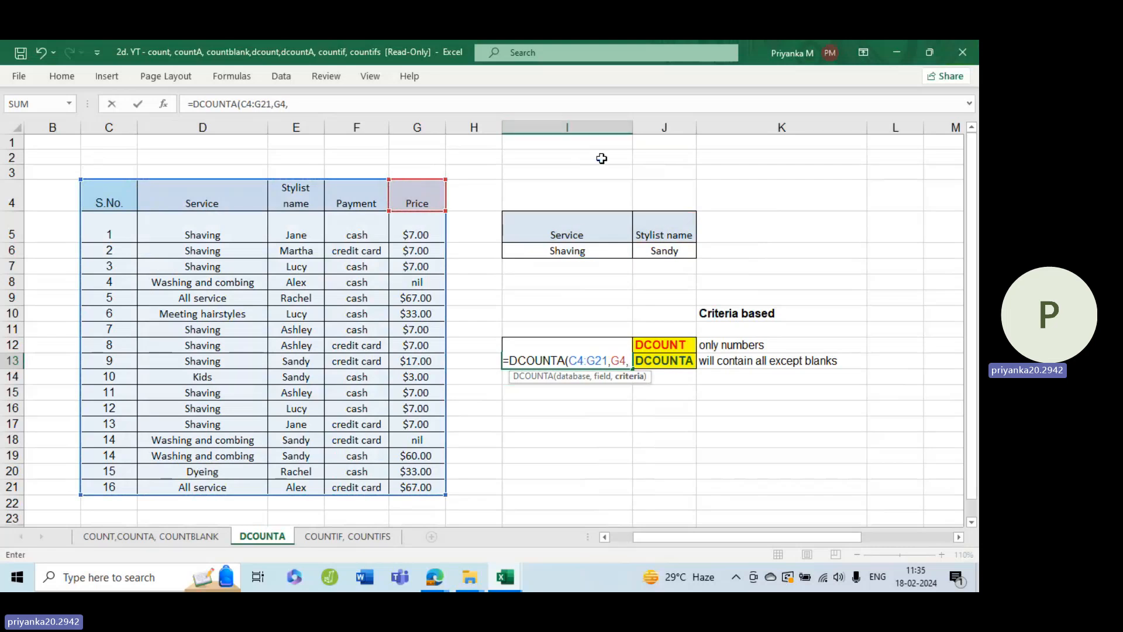
click(626, 240)
drag(626, 242, 666, 255)
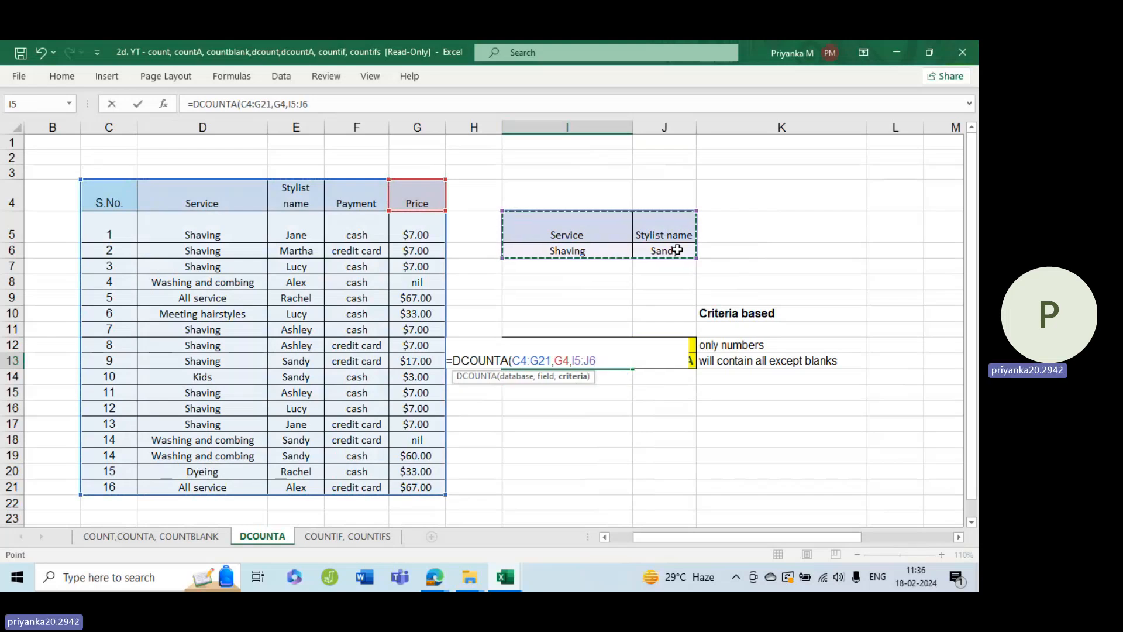
key(Return)
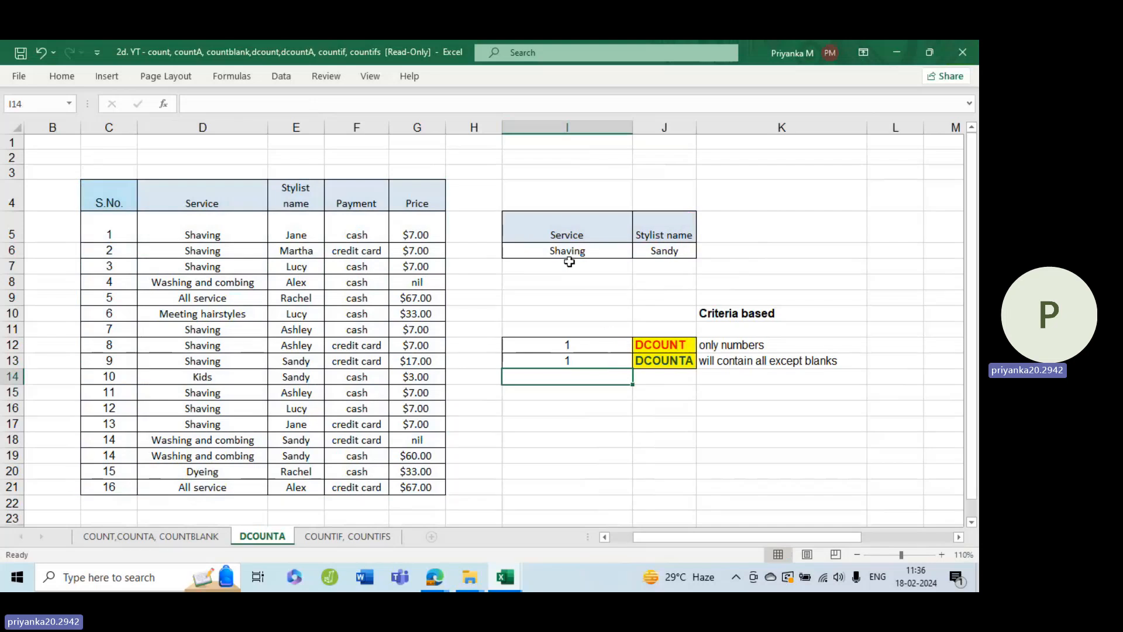
Step: Set the stylist name criterion in J6 to the stylist of the first record, E5
click(655, 251)
double_click(654, 250)
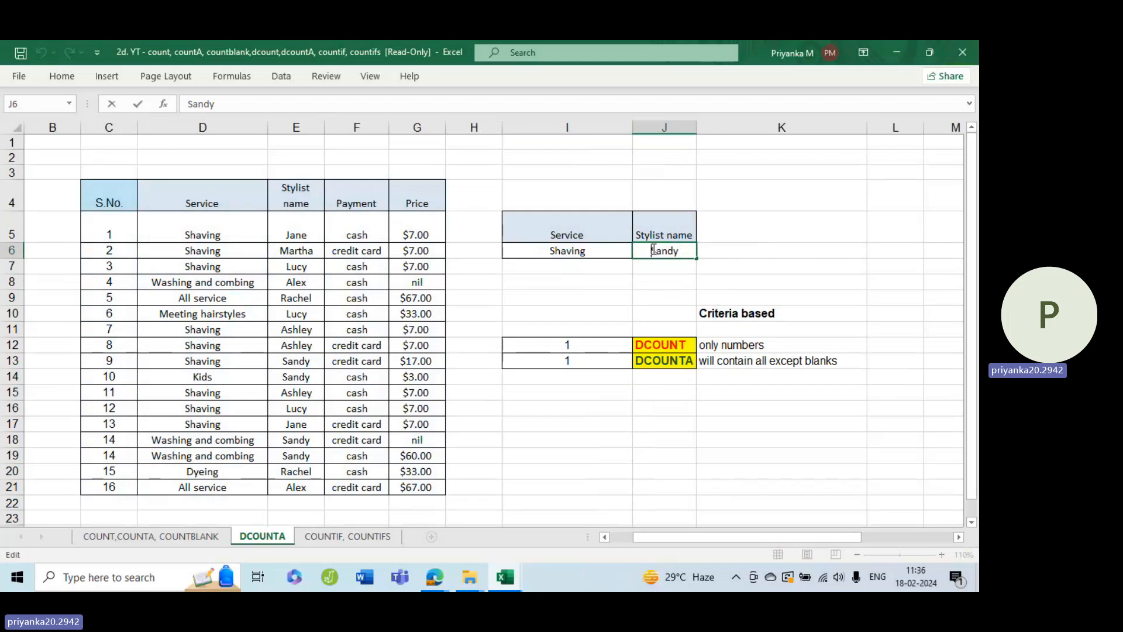
double_click(654, 251)
text(Jane)
key(Return)
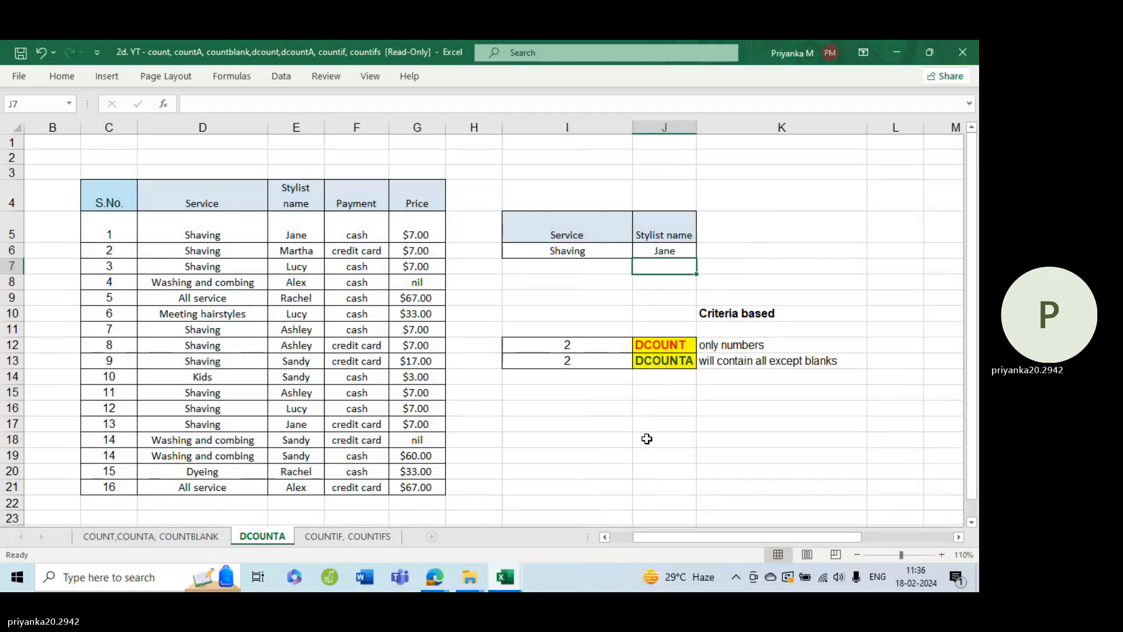
click(672, 252)
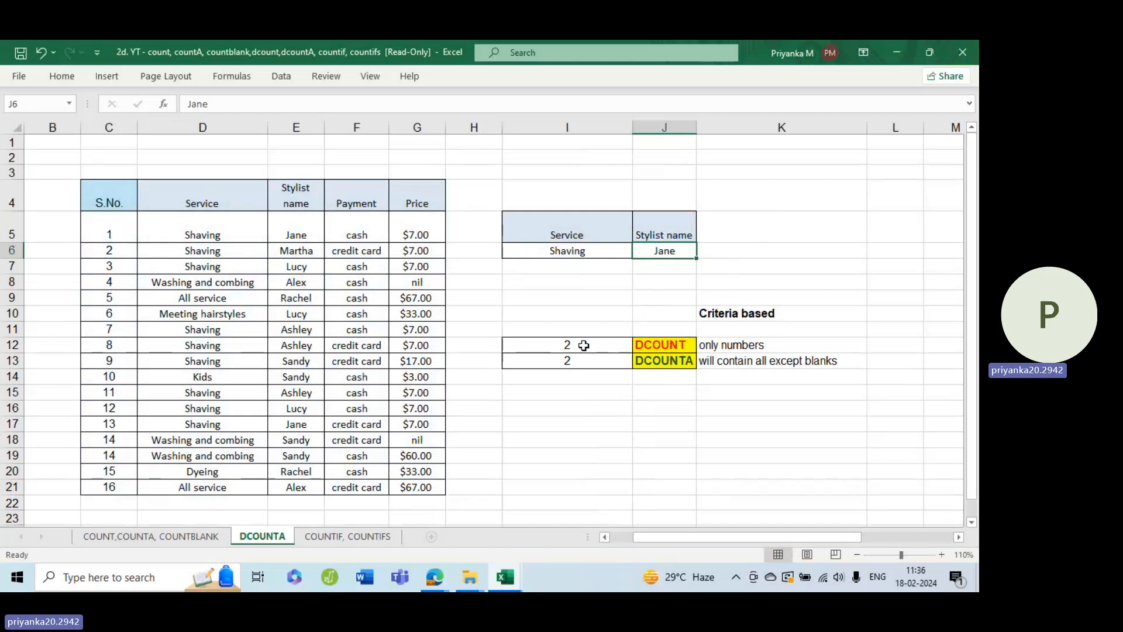
click(554, 361)
double_click(556, 361)
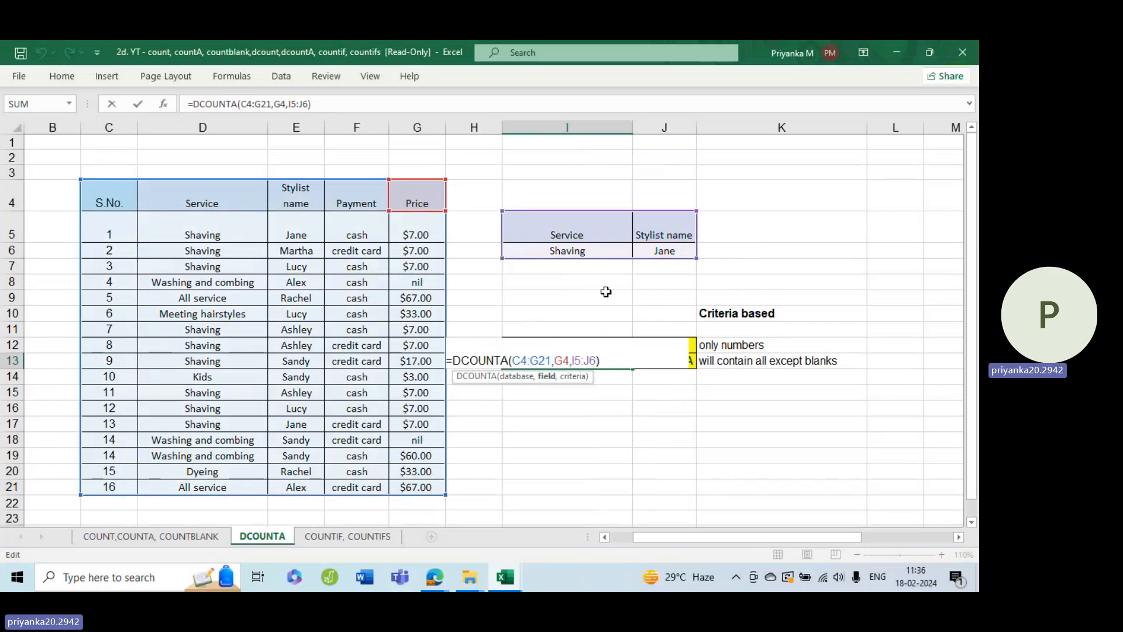
click(660, 248)
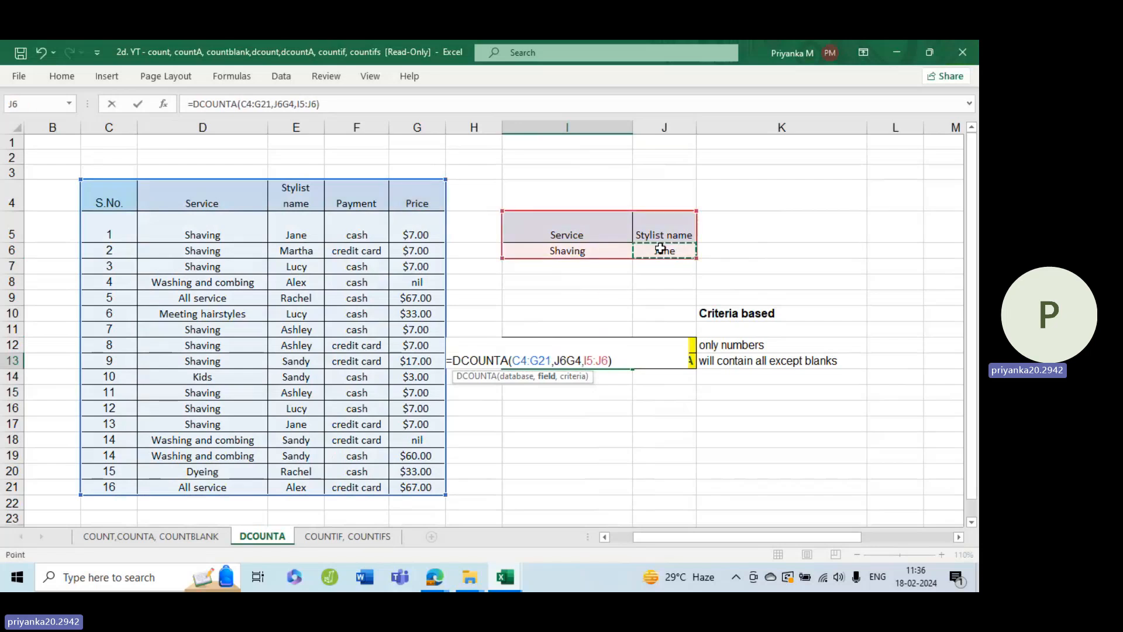
key(Escape)
double_click(661, 249)
double_click(660, 250)
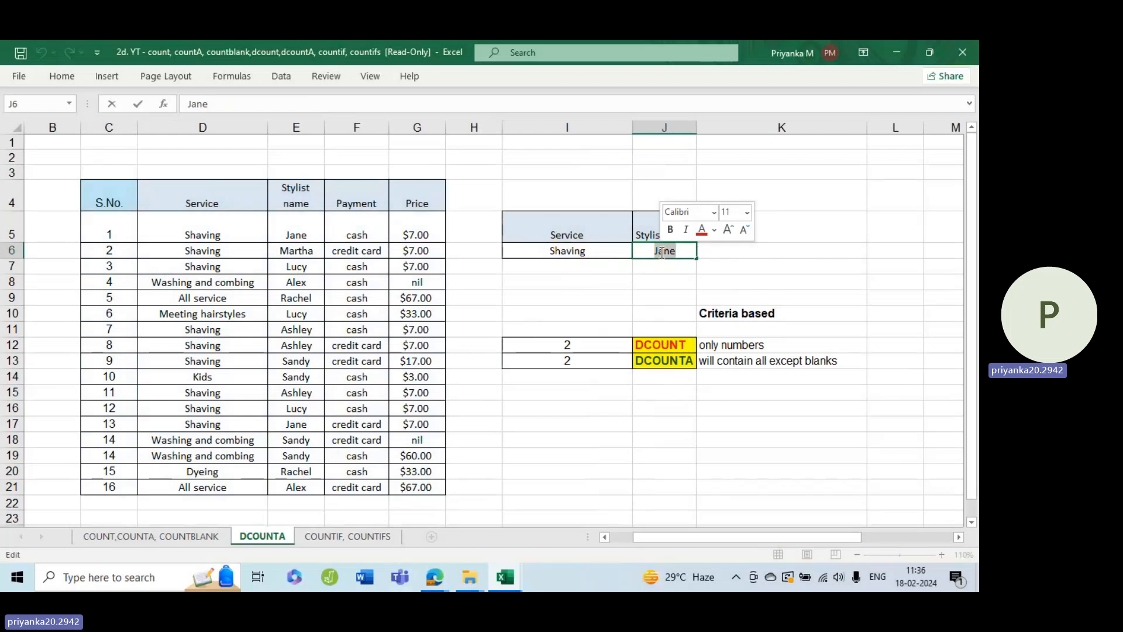
click(577, 252)
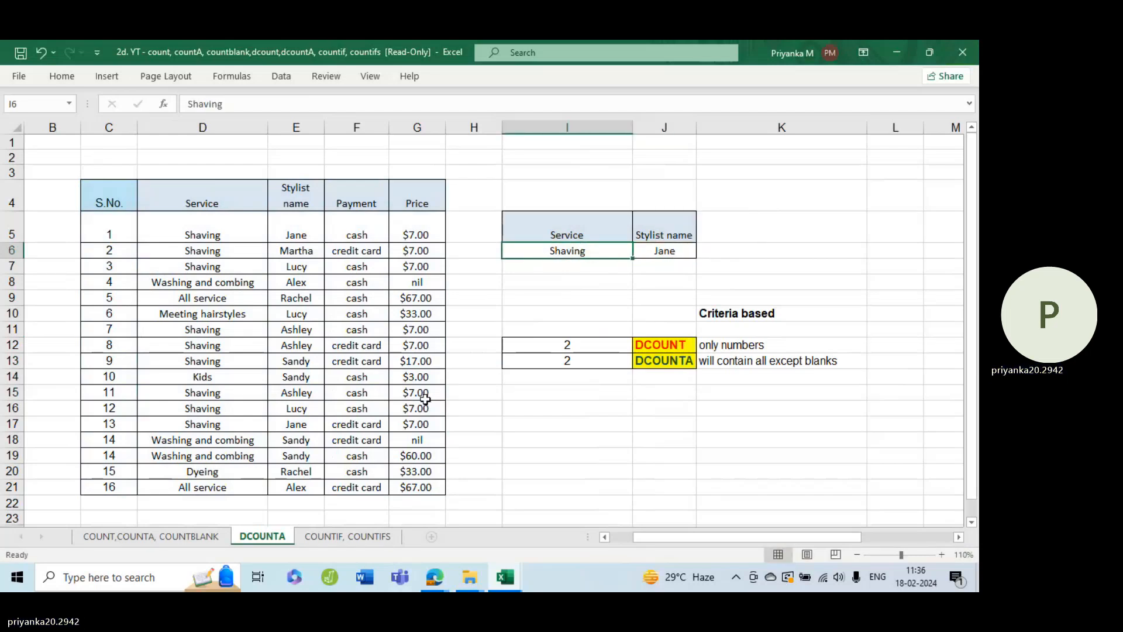
Step: Copy the Washing and combing service and its stylist from D18:E18 into the criteria cells I6:J6
click(198, 444)
drag(197, 444, 283, 441)
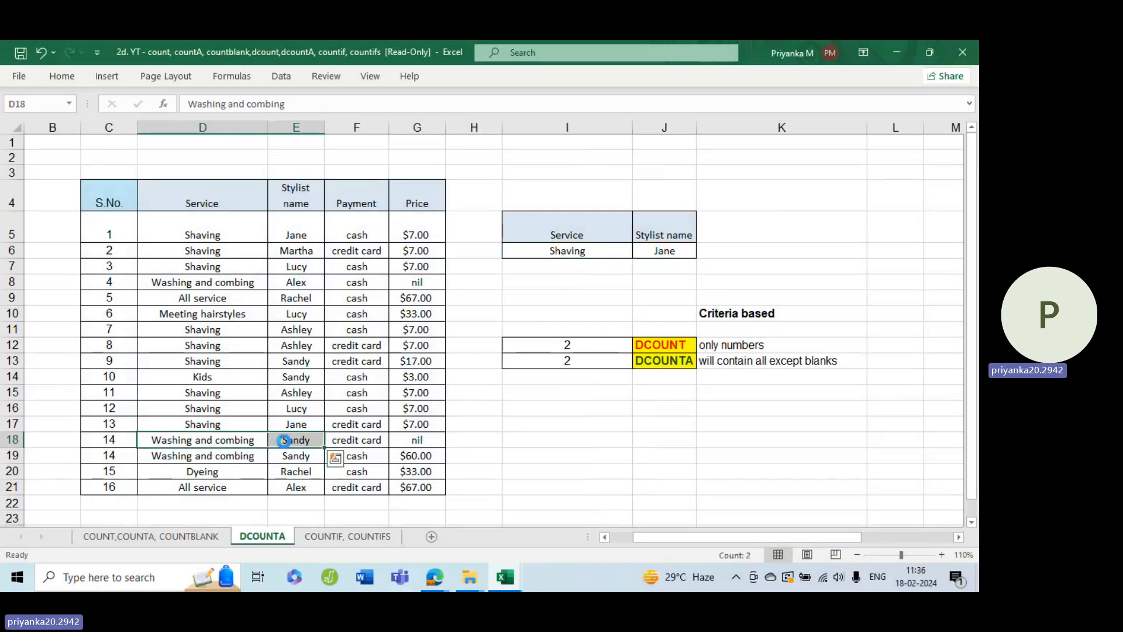
key(ctrl+c)
key(ctrl+q)
click(583, 252)
drag(584, 252, 650, 245)
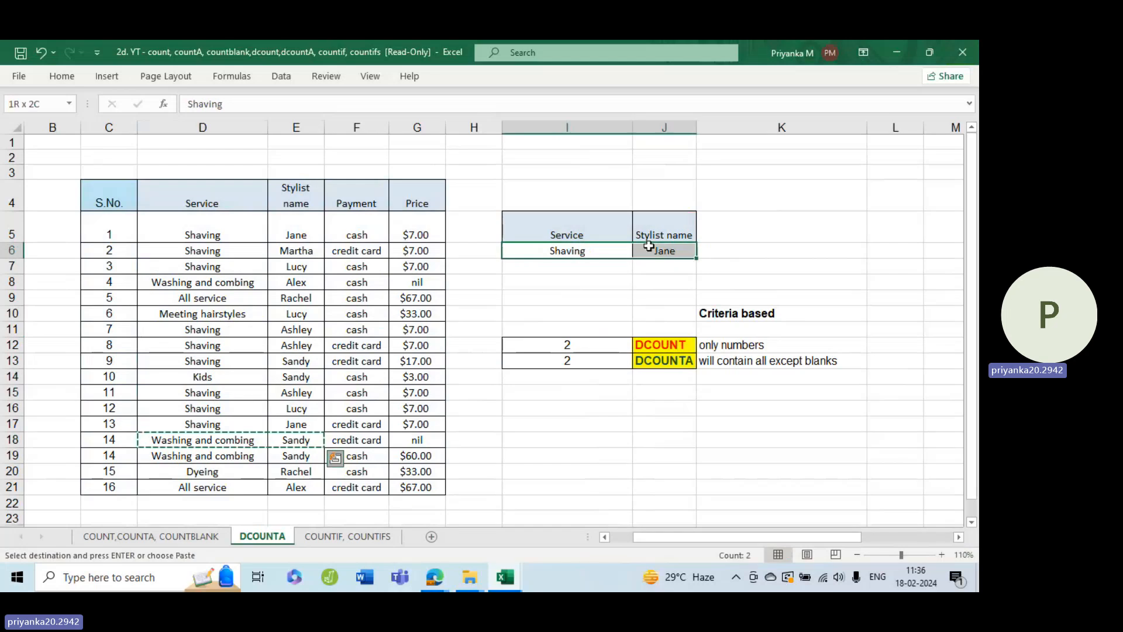
key(ctrl+v)
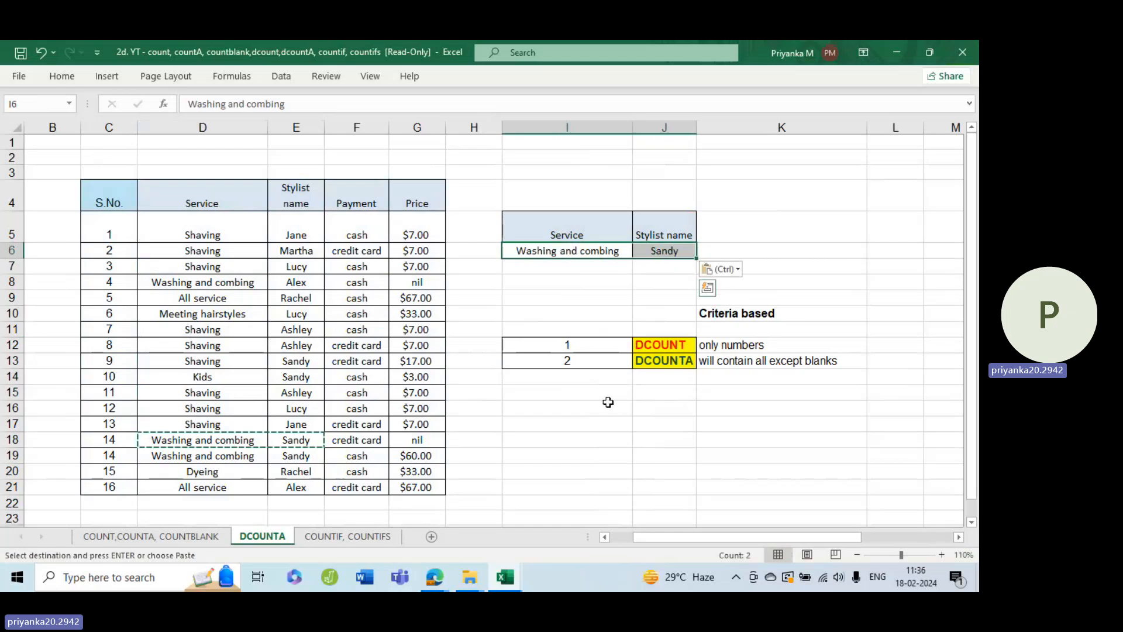
click(686, 248)
key(Escape)
key(Return)
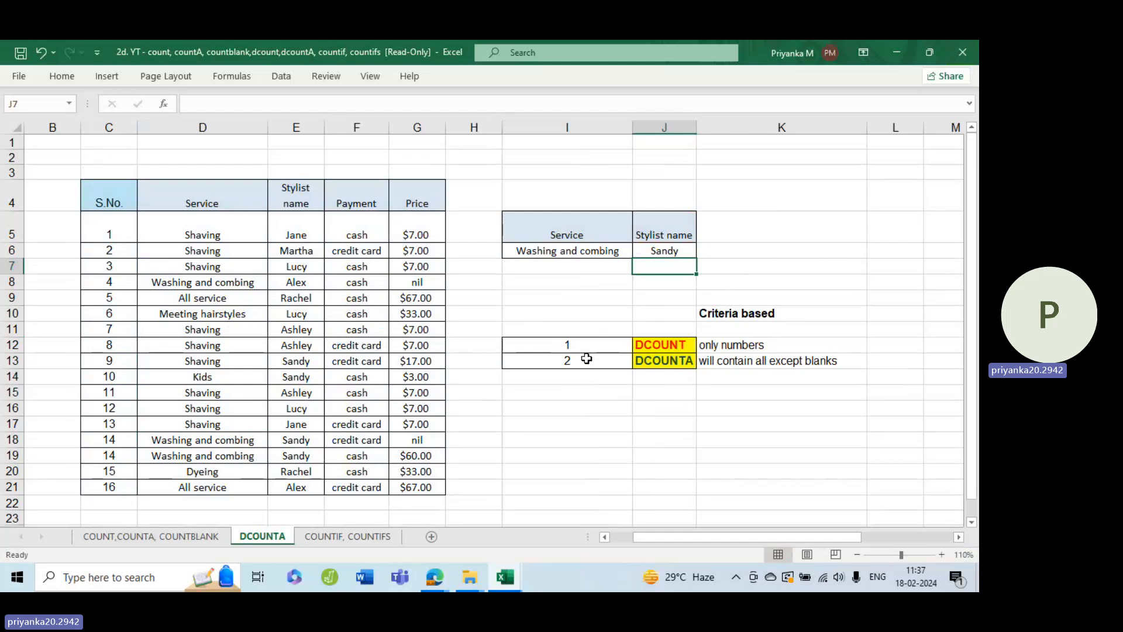
Step: Examine the arguments of the DCOUNT formula in I12 and the DCOUNTA formula in I13
click(601, 347)
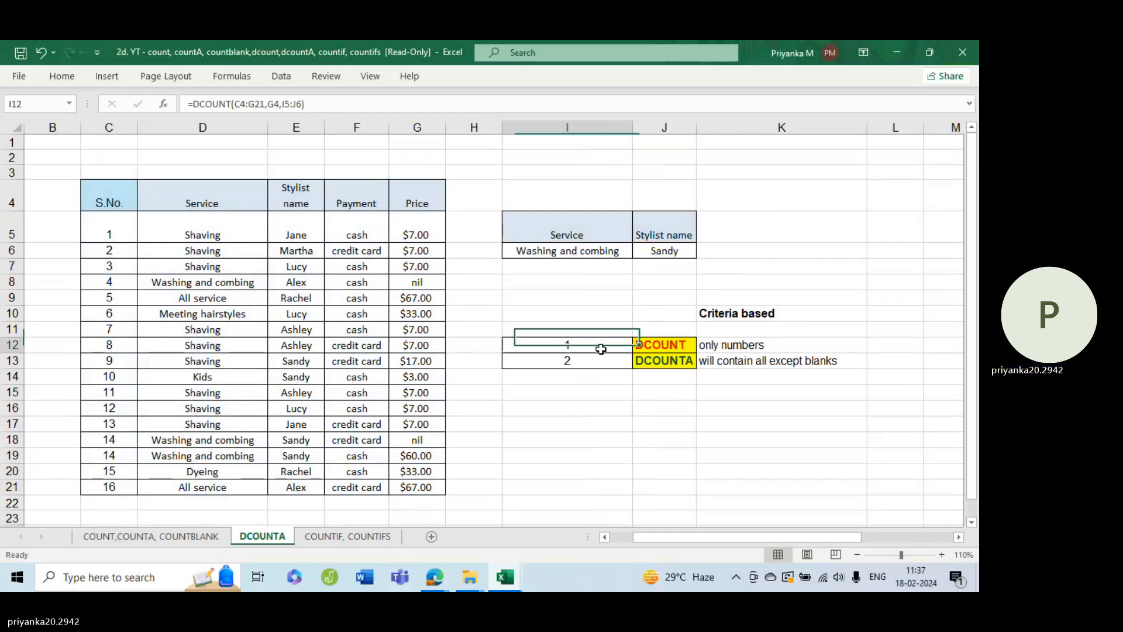
double_click(600, 347)
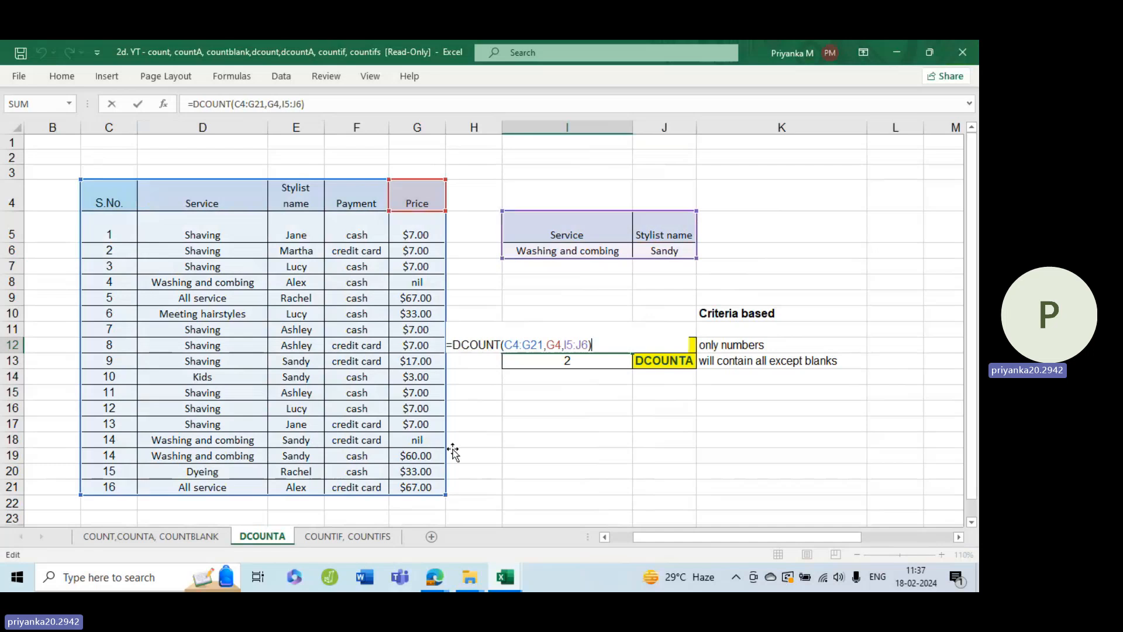
key(Return)
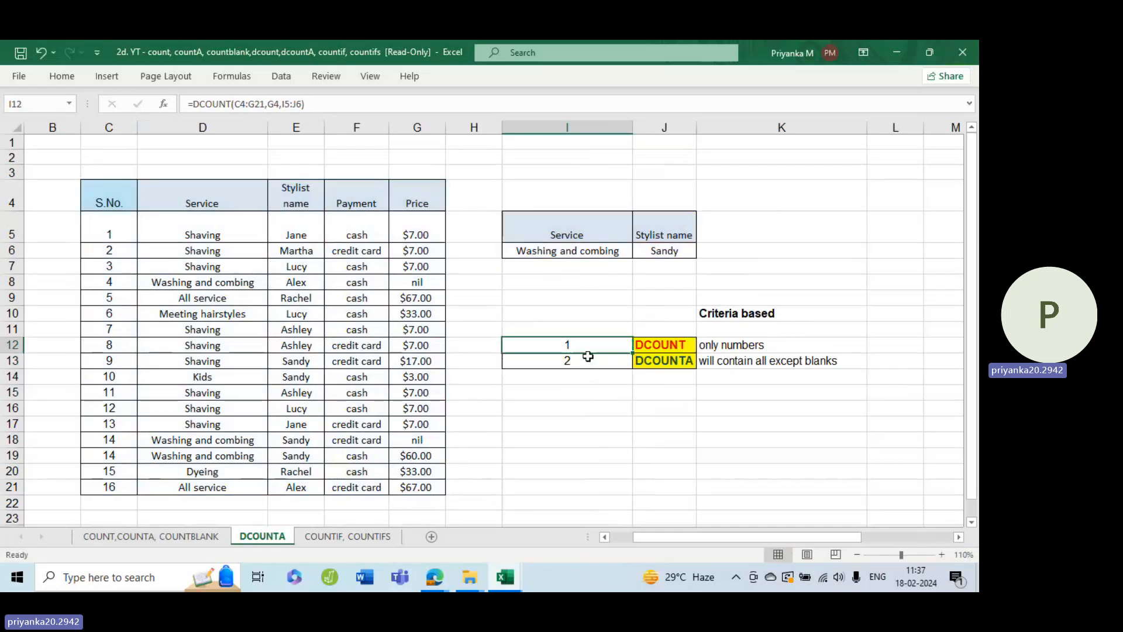
double_click(608, 365)
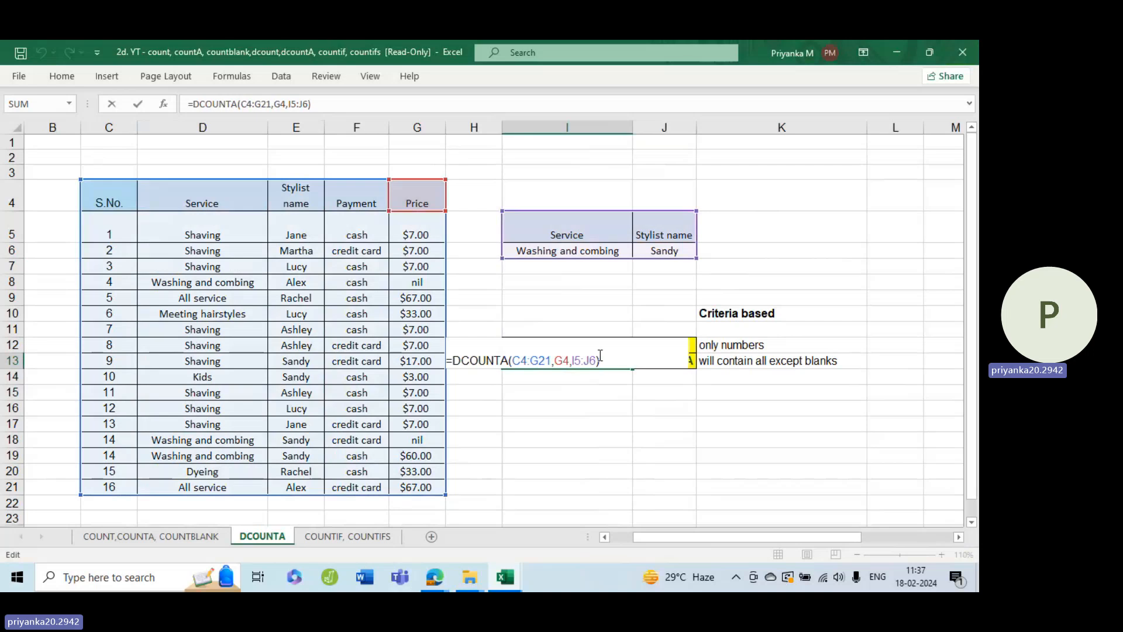
Step: Clear the price in G18 of the Washing and combing record to test how DCOUNTA treats a blank cell
key(Return)
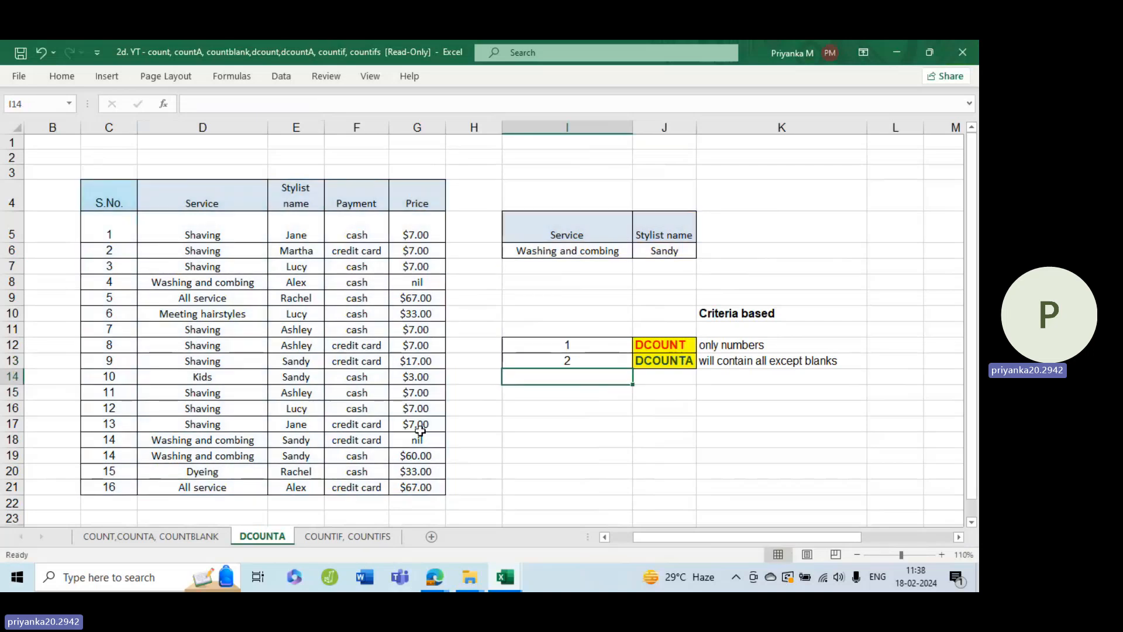
click(401, 440)
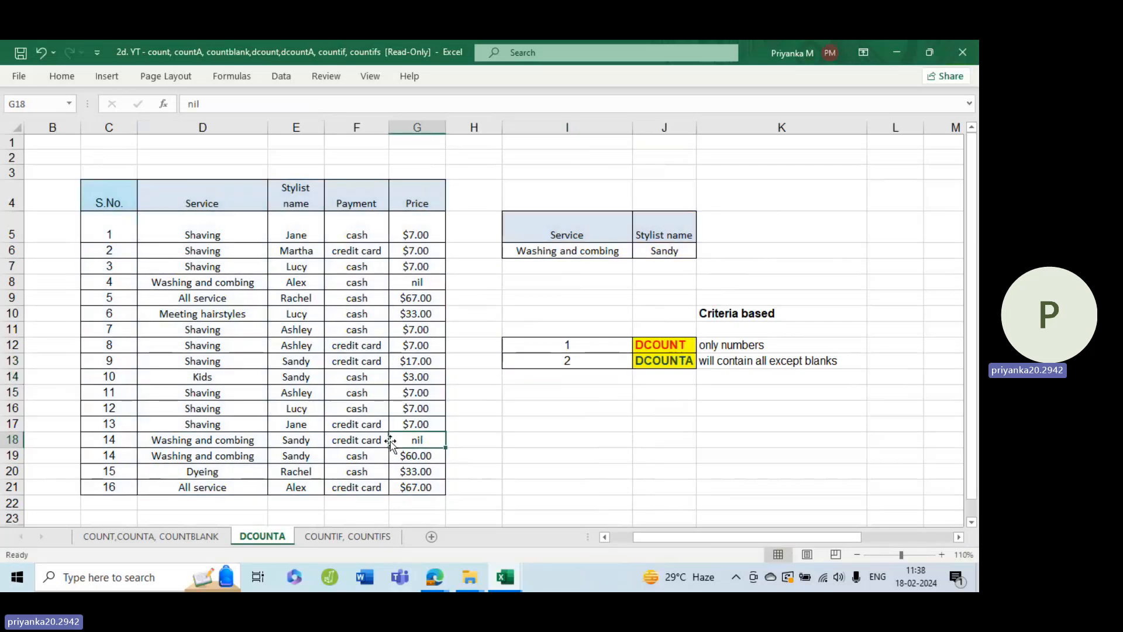
key(BackSpace)
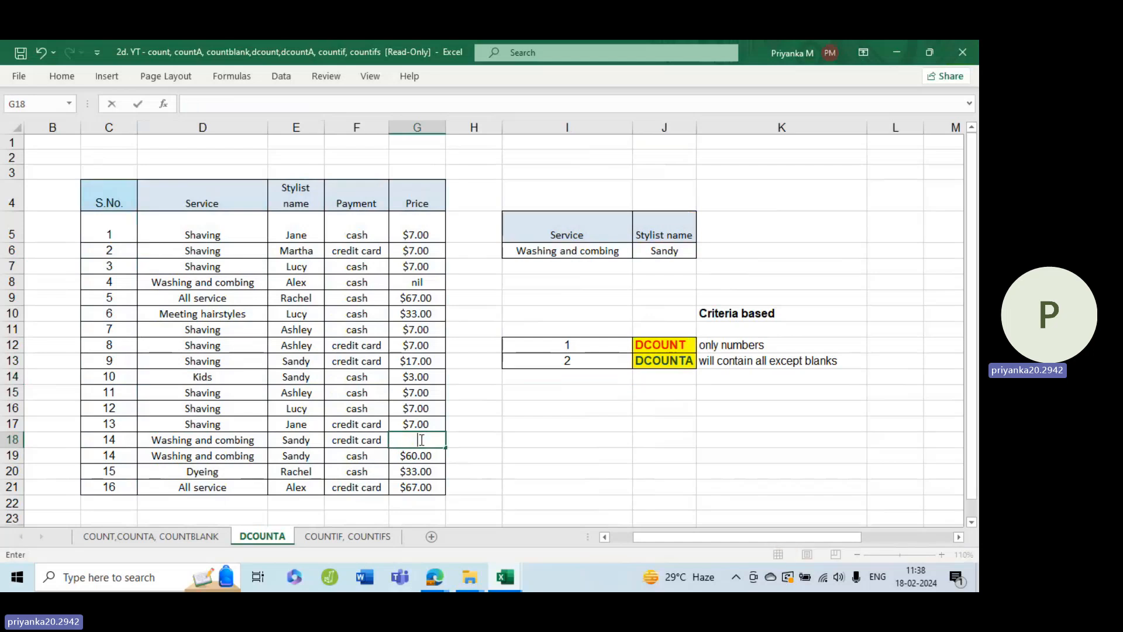
click(534, 410)
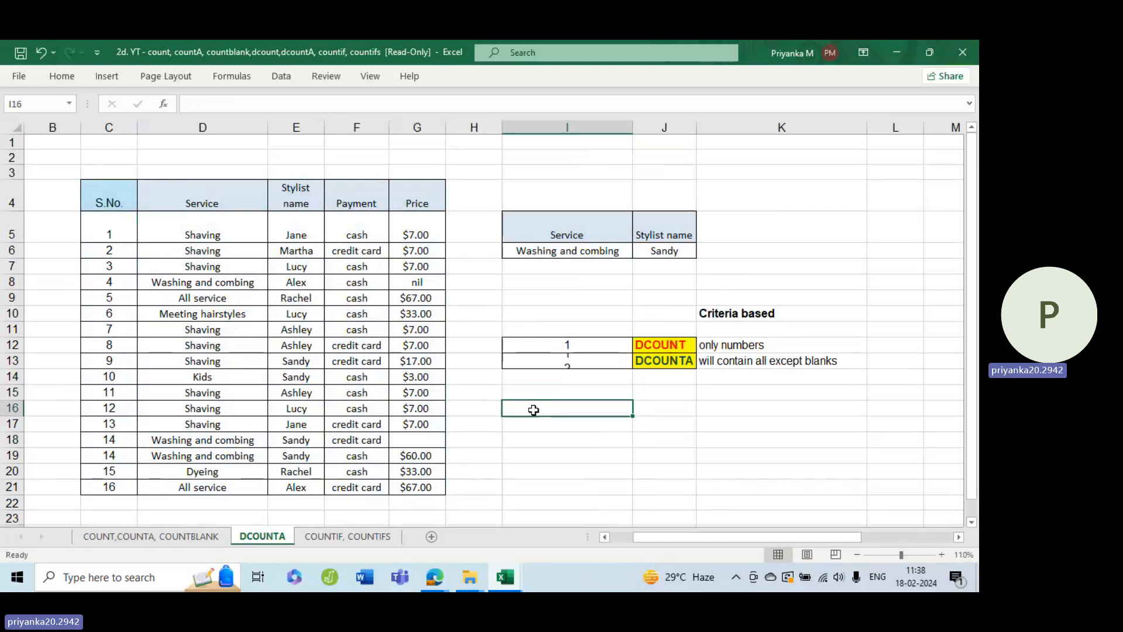
Step: Enter nil again as the price in G18 and highlight the two matching Washing and combing records in D18:G19
click(405, 445)
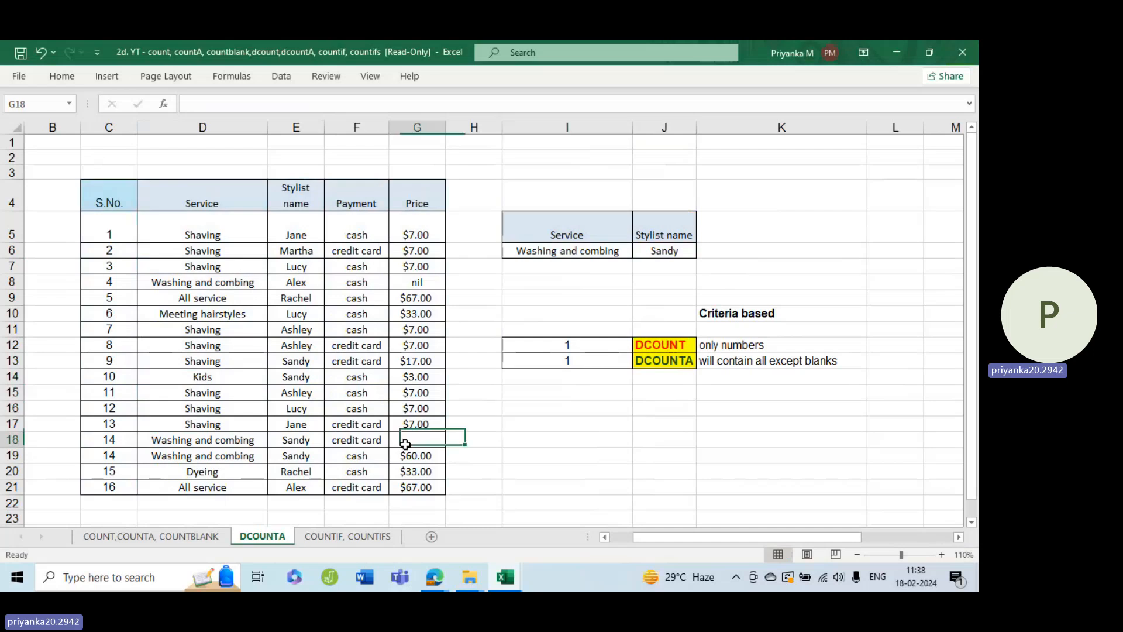
text(nil)
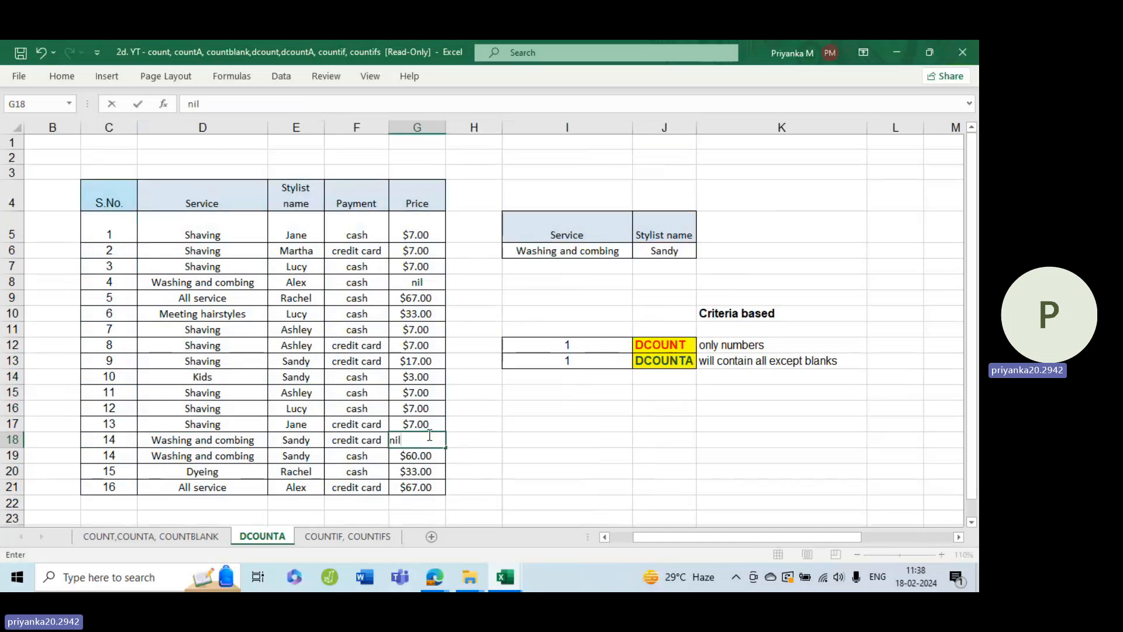
key(Return)
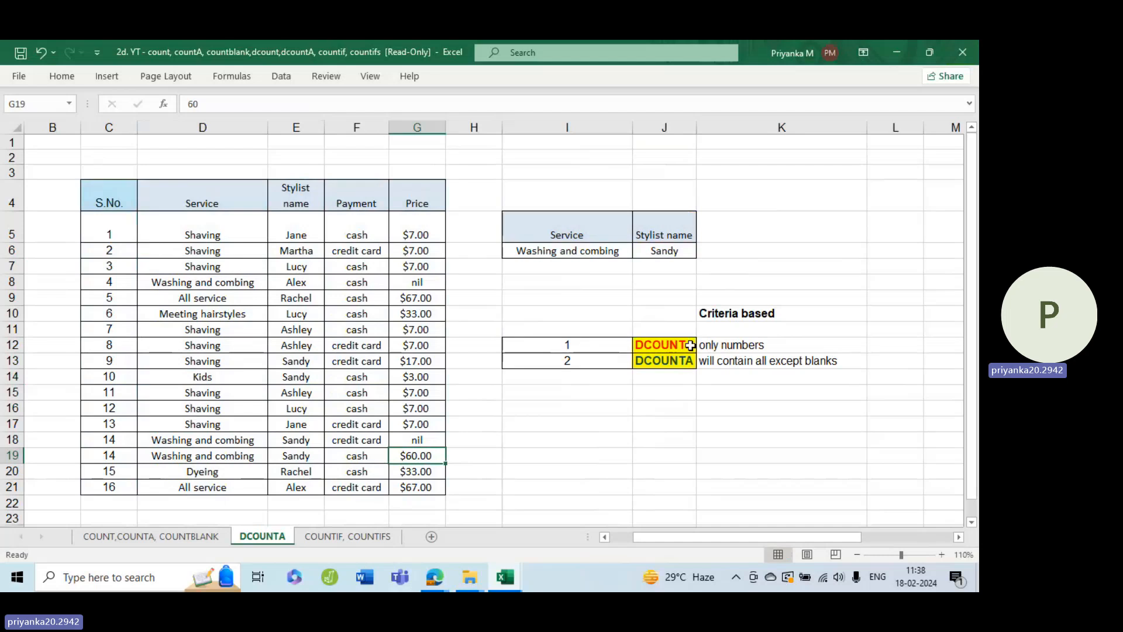
click(679, 348)
drag(202, 440, 430, 457)
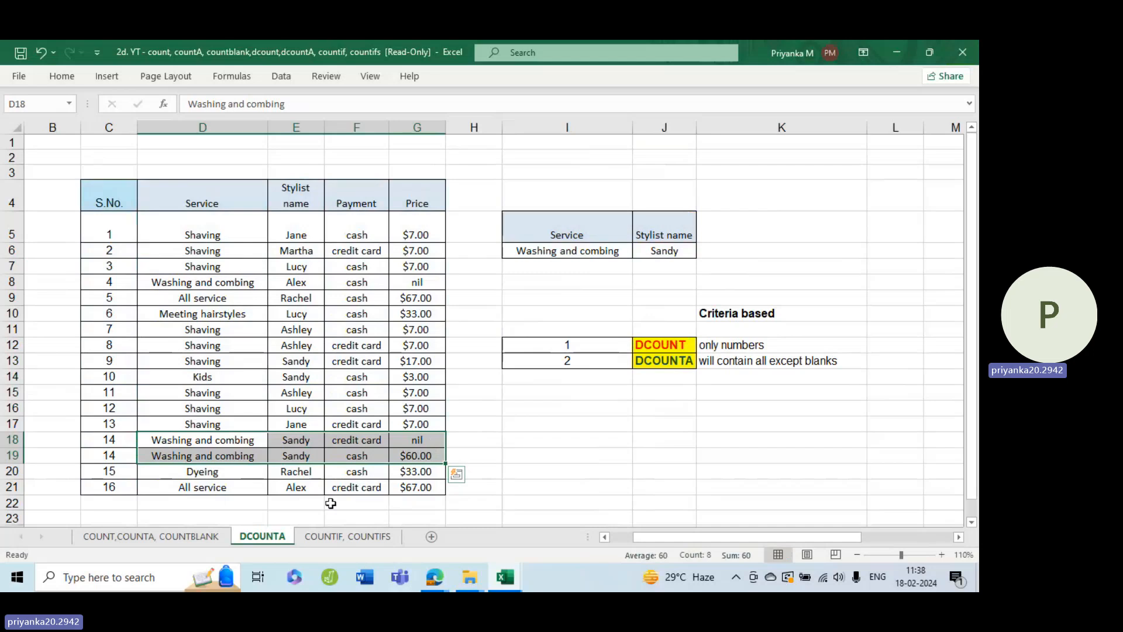
Step: Switch to the COUNTIF, COUNTIFS worksheet and enlarge its view to 130%
click(339, 535)
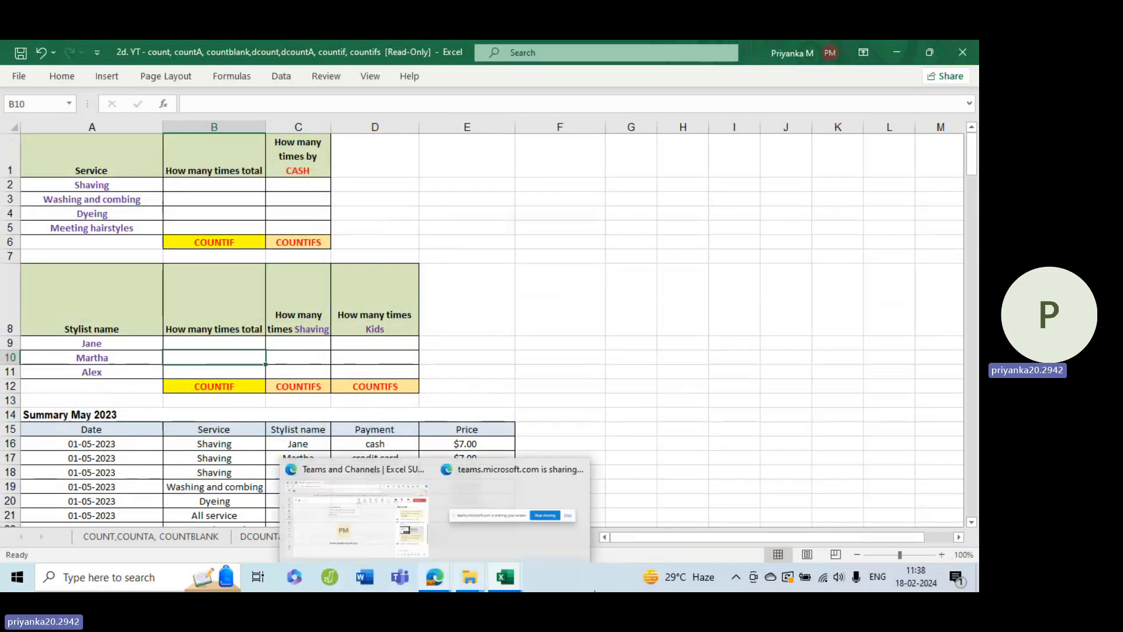
click(942, 555)
click(942, 554)
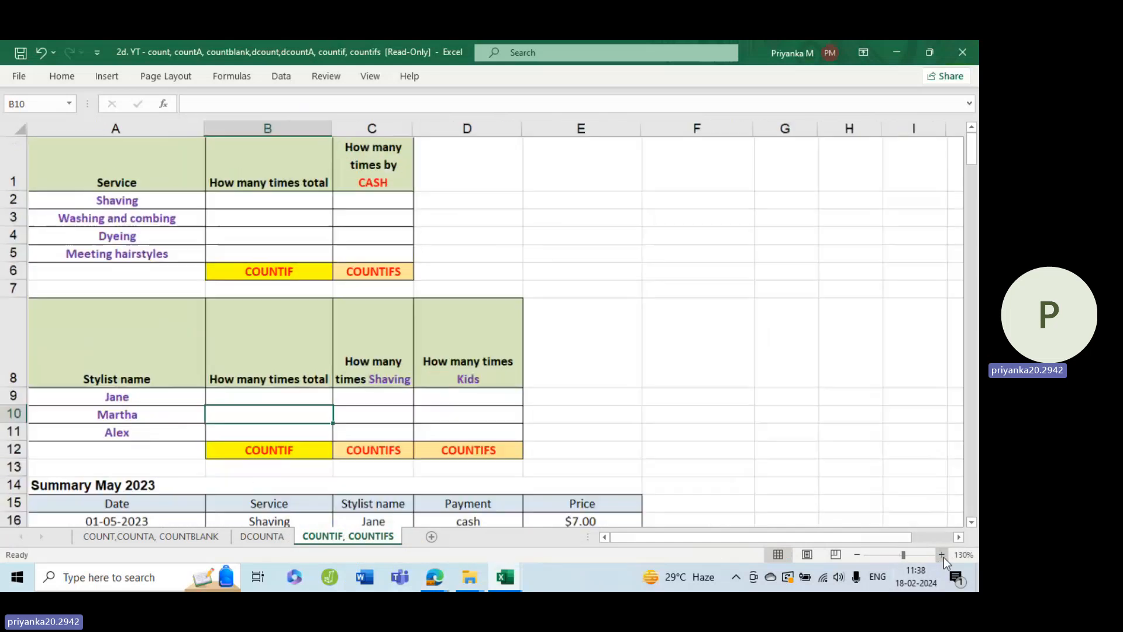
click(942, 555)
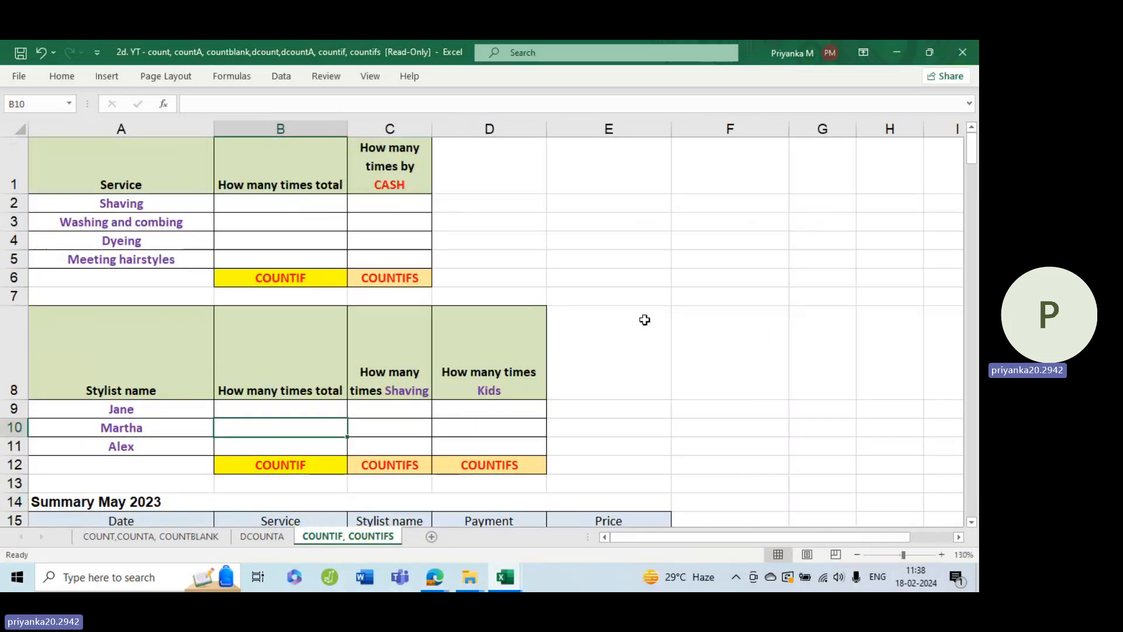
Step: Enter the function labels countif in F3 and countifs in F4, beside the service table
click(712, 223)
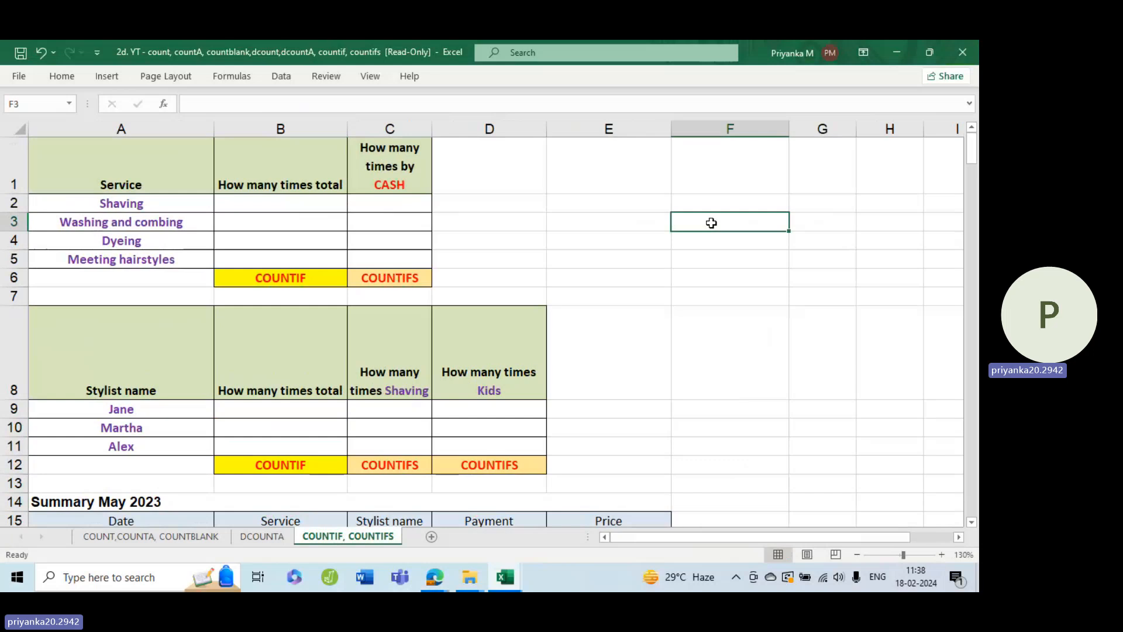
text(s)
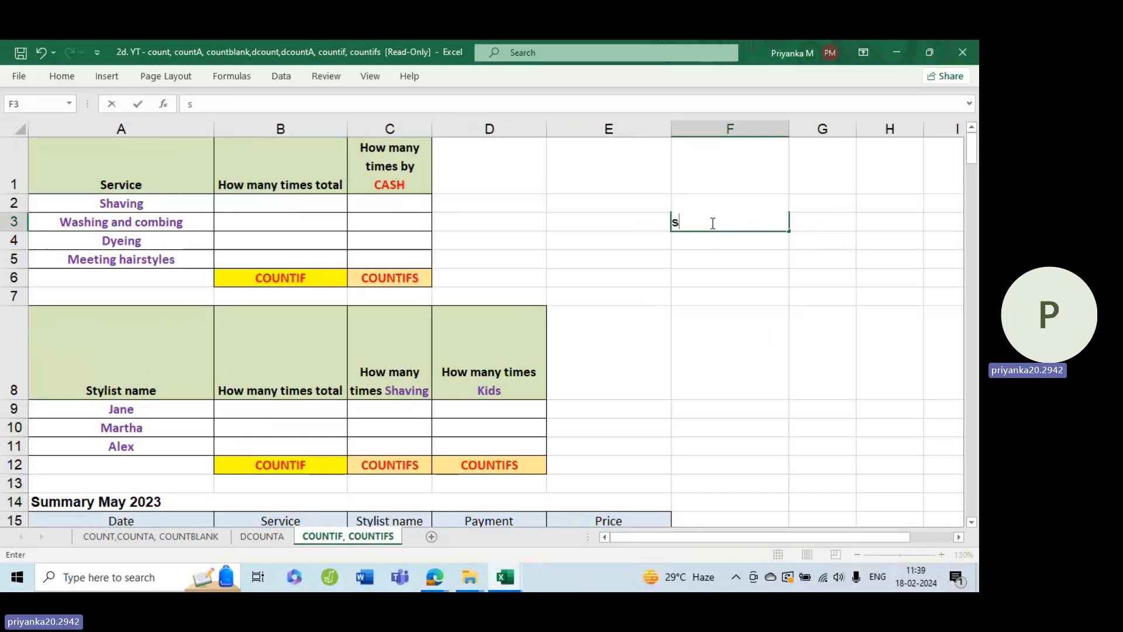
key(BackSpace)
text(countif)
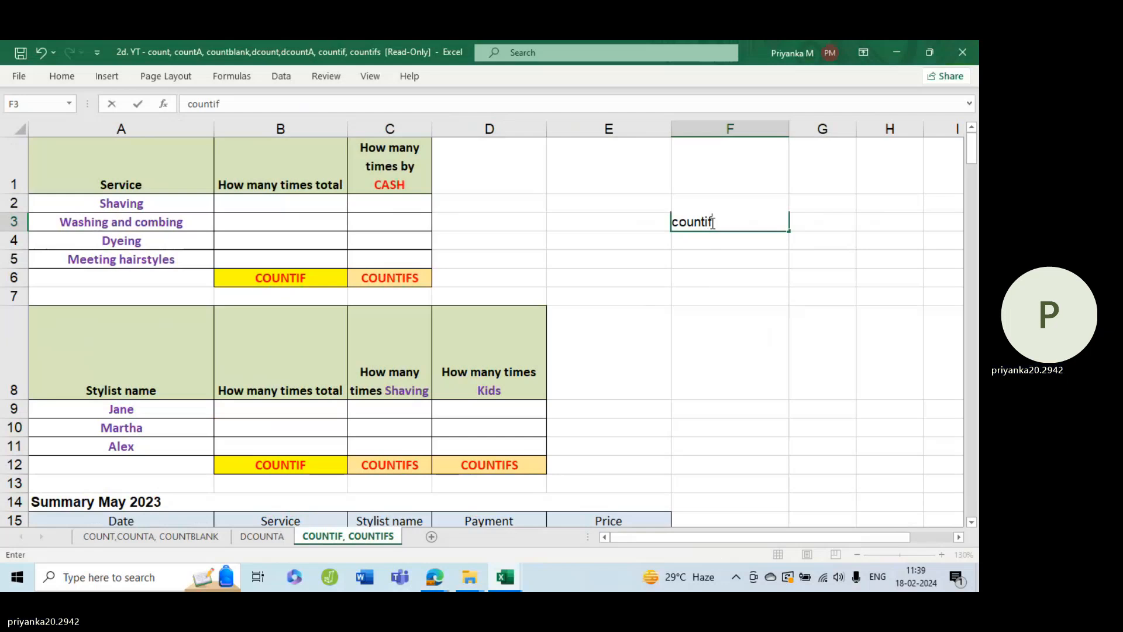
key(Return)
text(count)
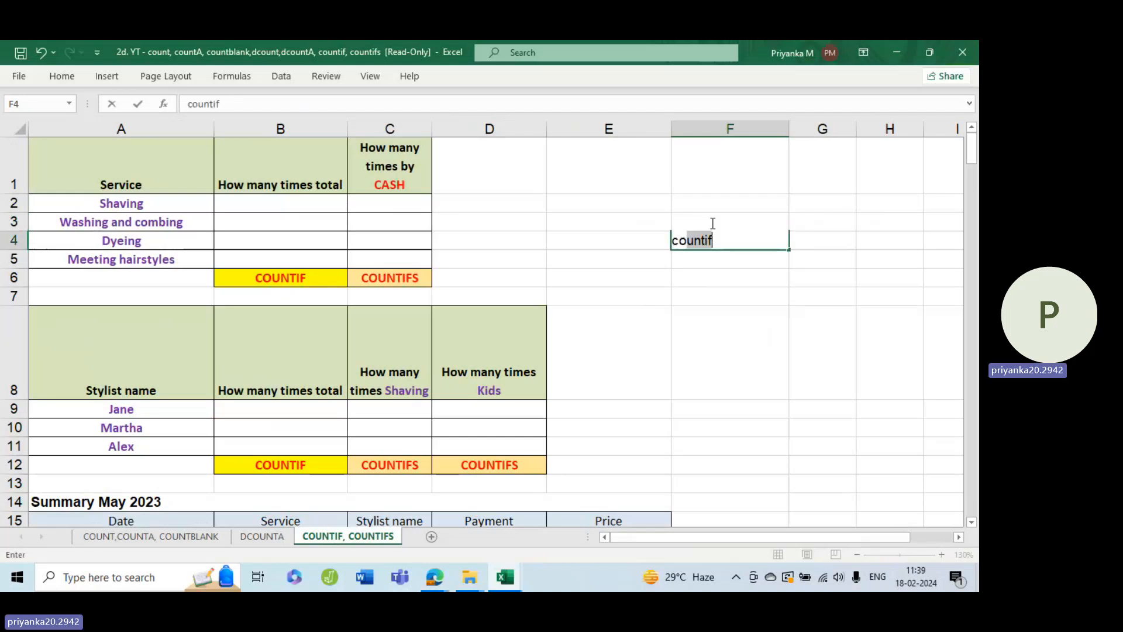
text(ifs)
Step: Describe the functions with "1 condition" in G3 and "1 or more conditions" in G4, and fit column G to the text
click(808, 220)
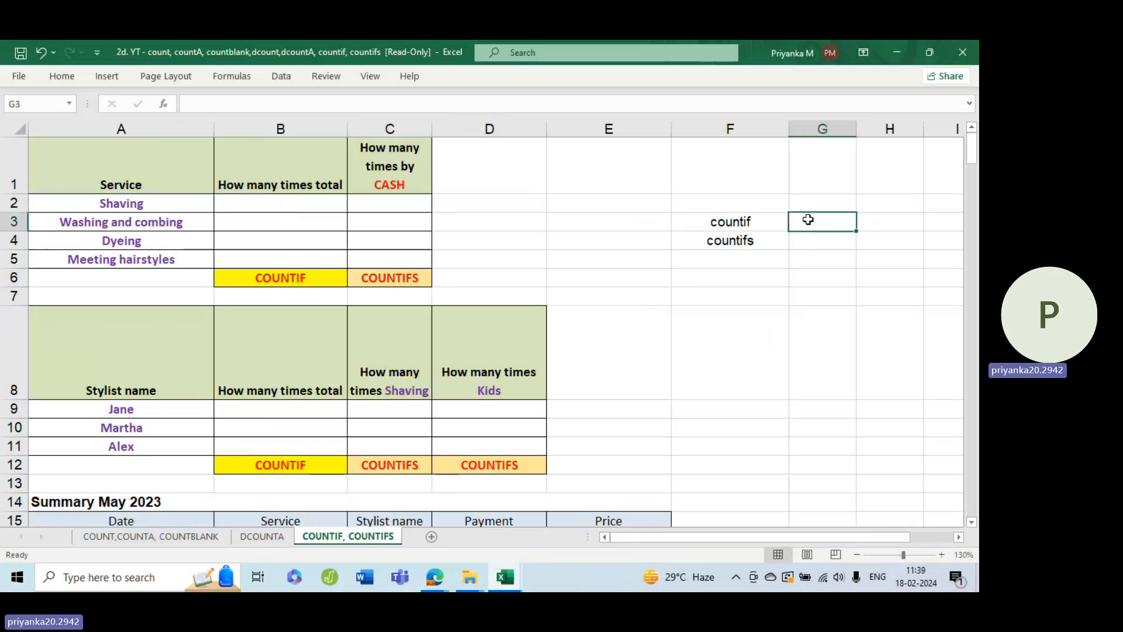
text(1)
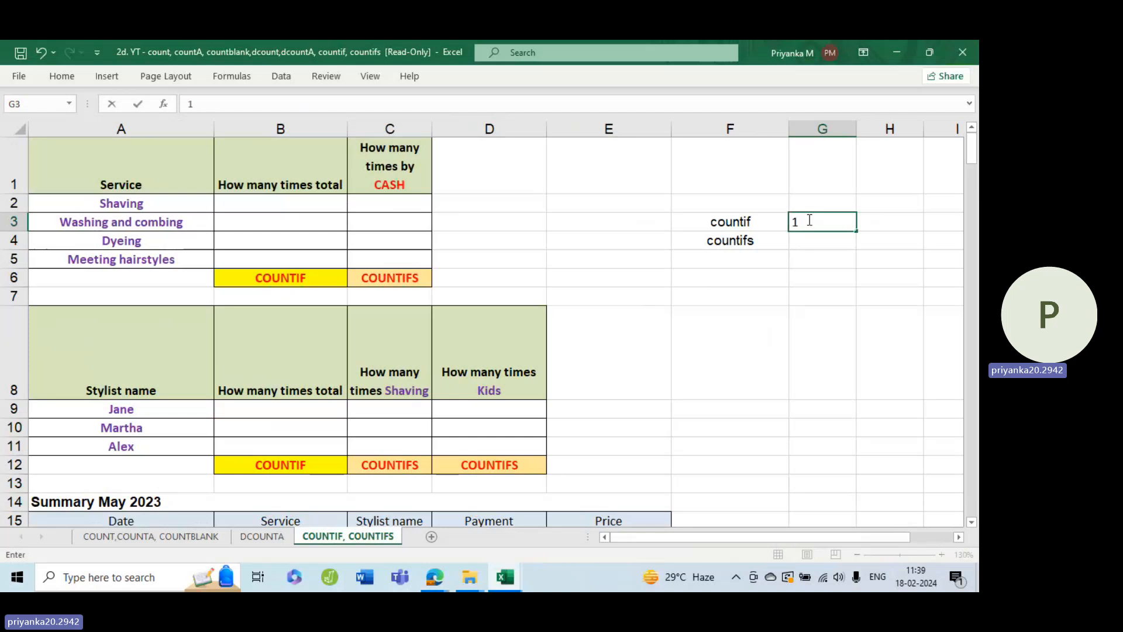
text( condition)
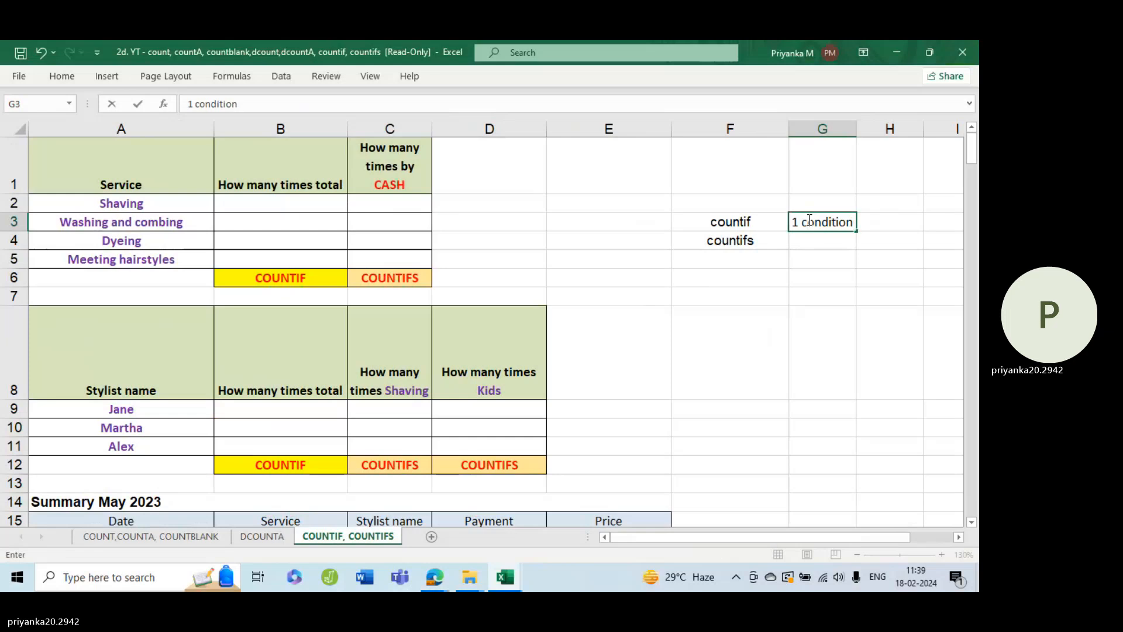
key(Return)
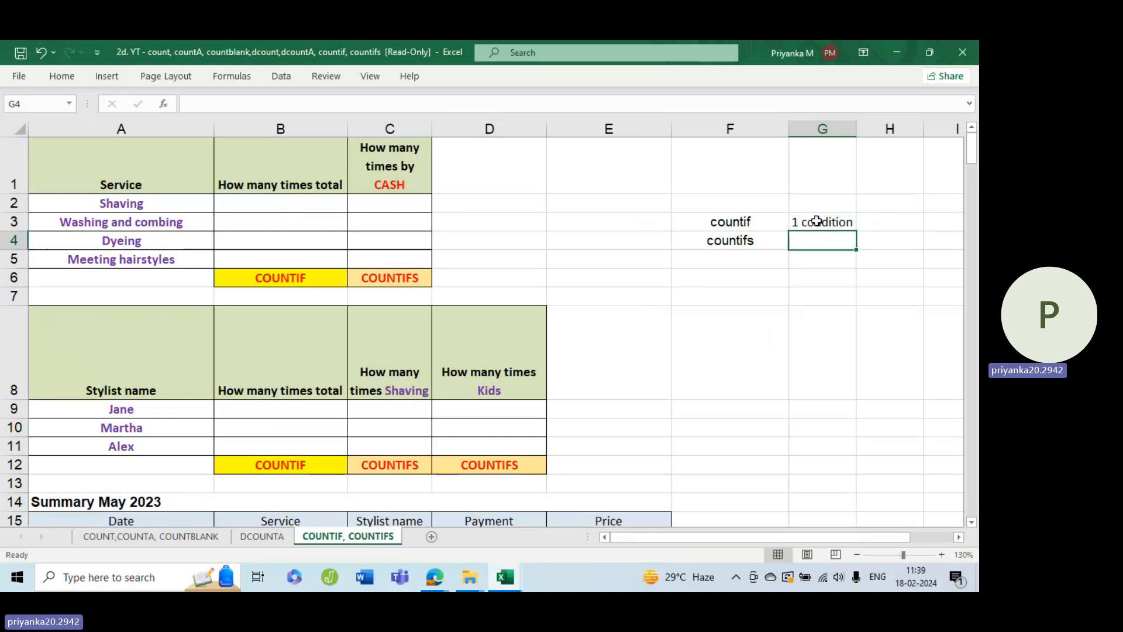
text(1 or m)
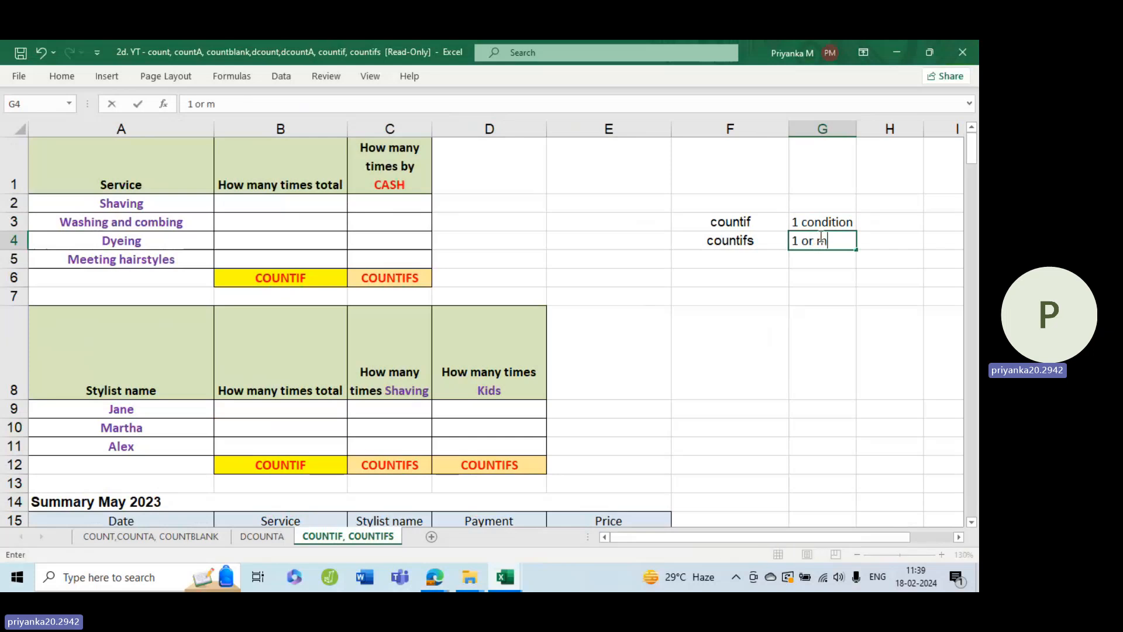
text(ore conditions)
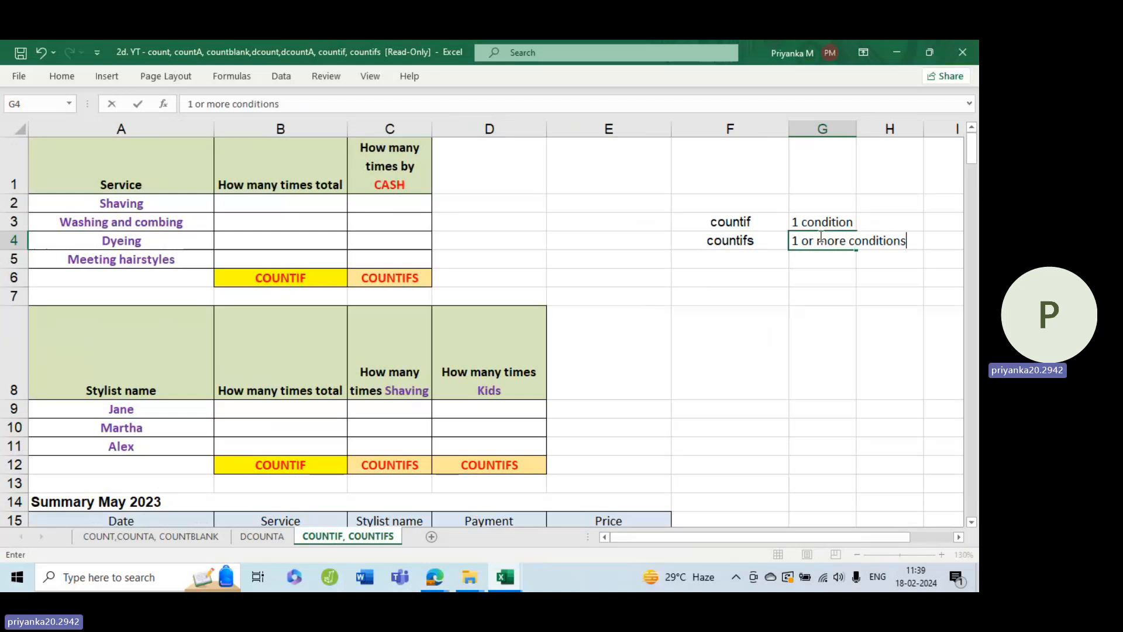
double_click(856, 128)
click(856, 128)
click(896, 245)
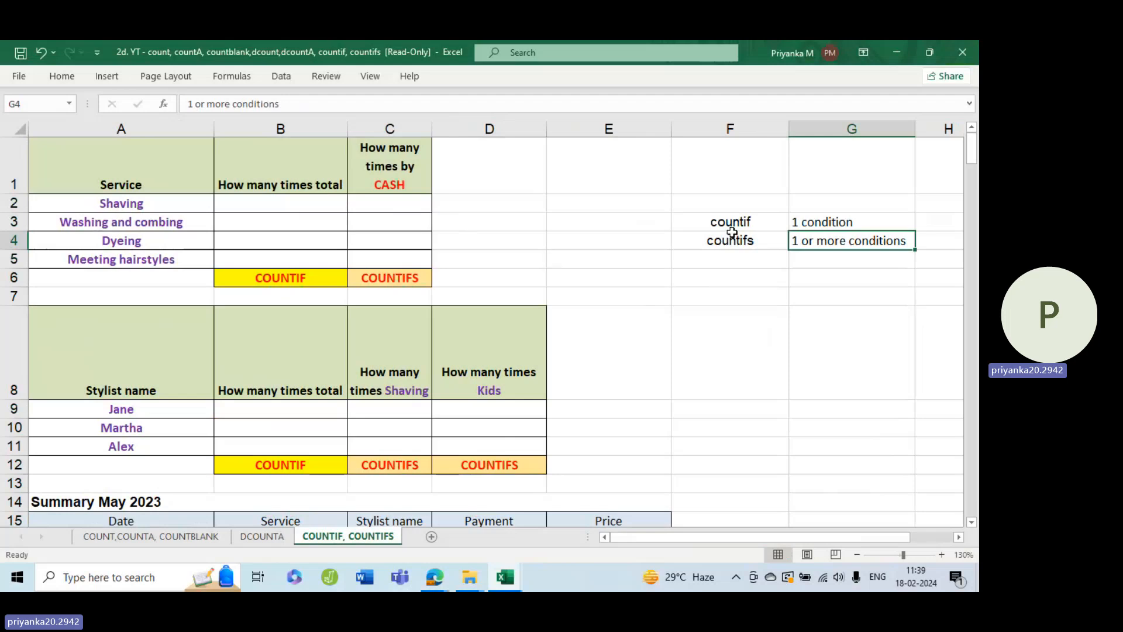
Step: Examine the Summary May 2023 records and the stylist table that the counts are based on
scroll(434, 298, down, 1)
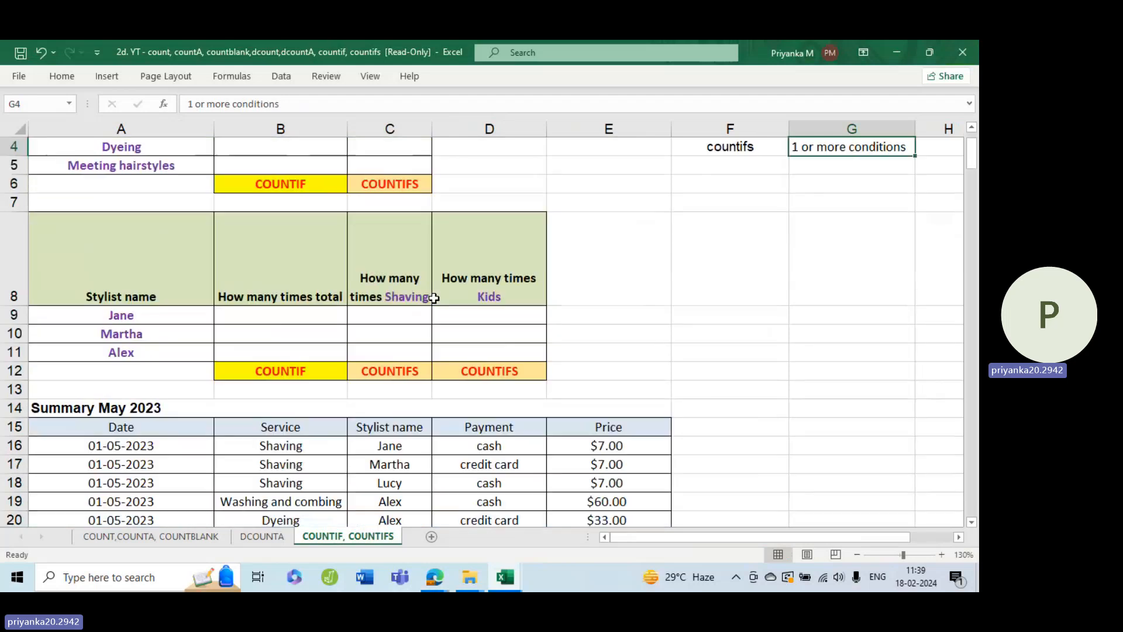
scroll(444, 321, down, 3)
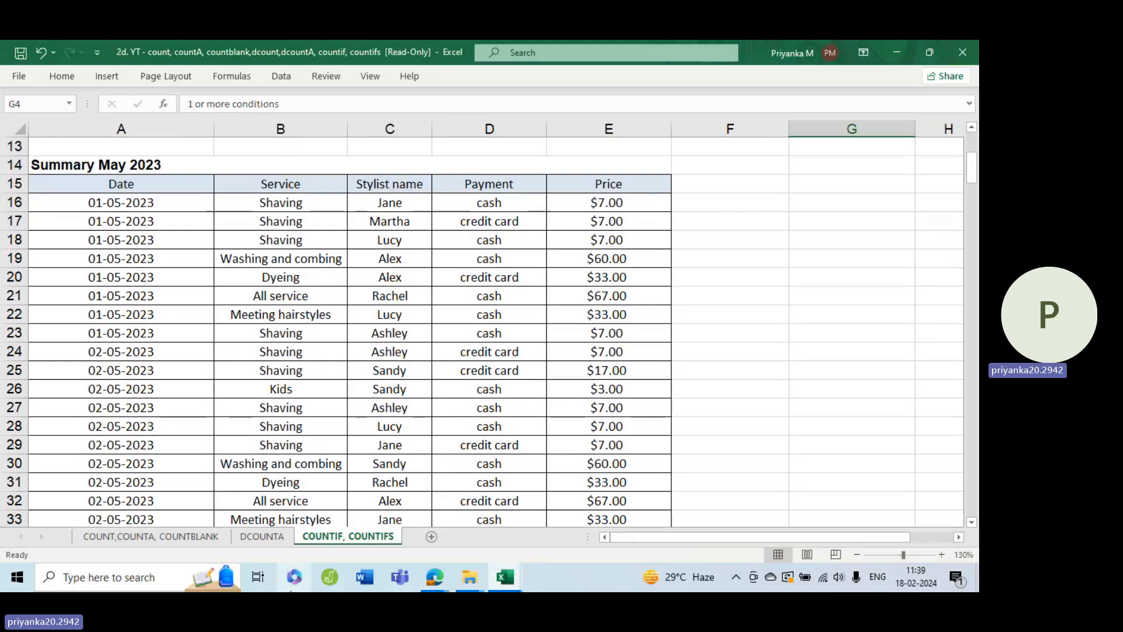
scroll(397, 323, down, 1)
scroll(397, 323, down, 4)
scroll(397, 324, up, 7)
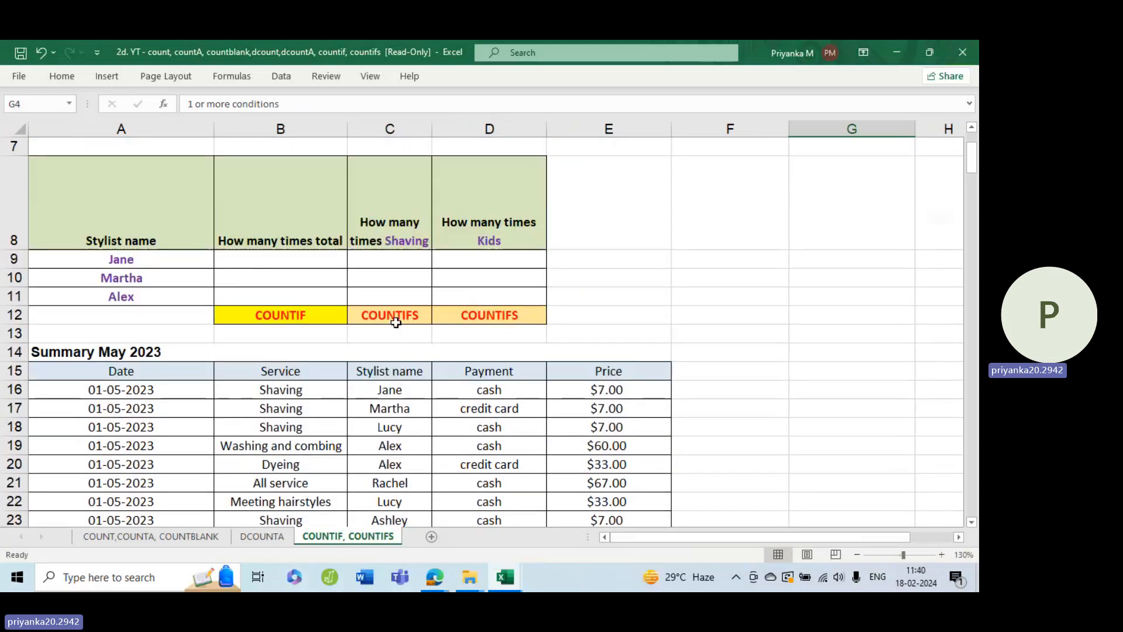
scroll(329, 491, down, 4)
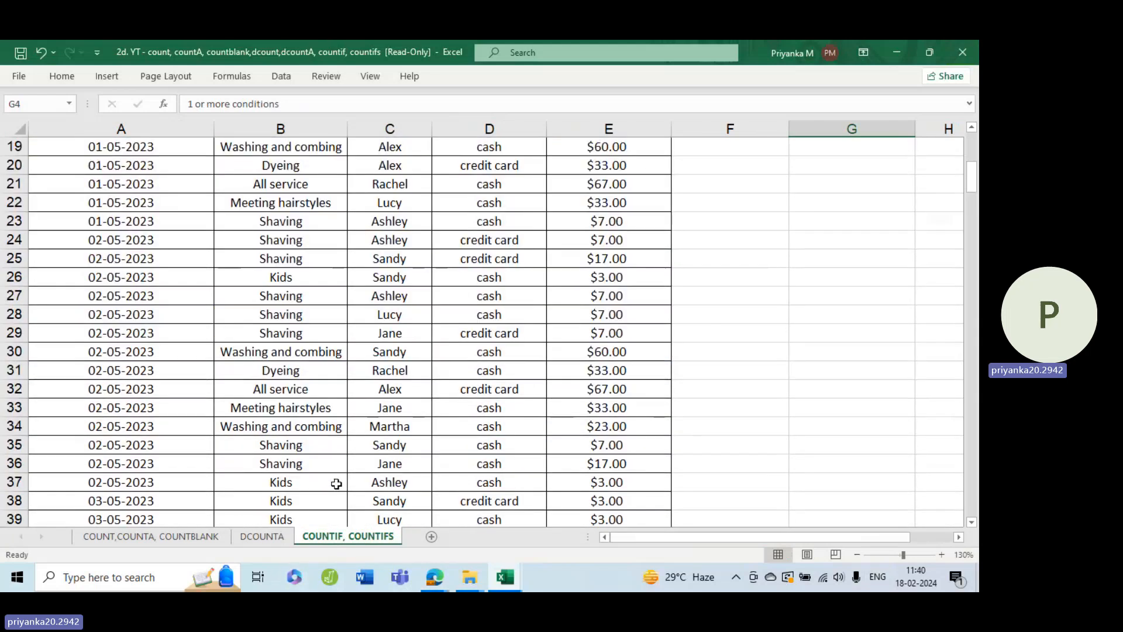
scroll(323, 358, up, 2)
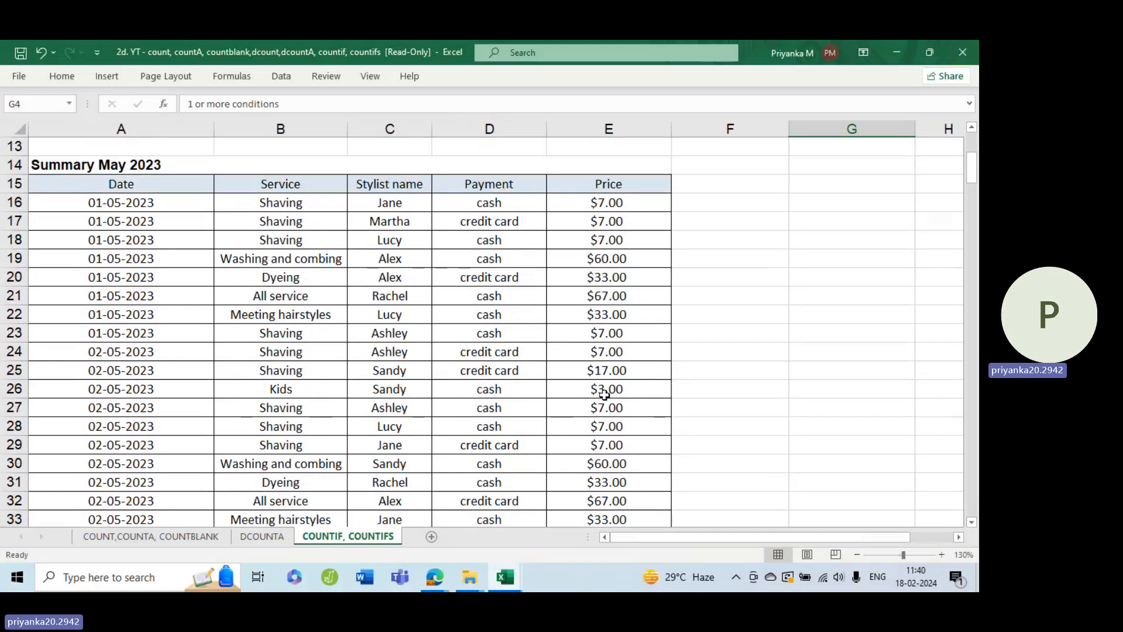
scroll(639, 462, down, 1)
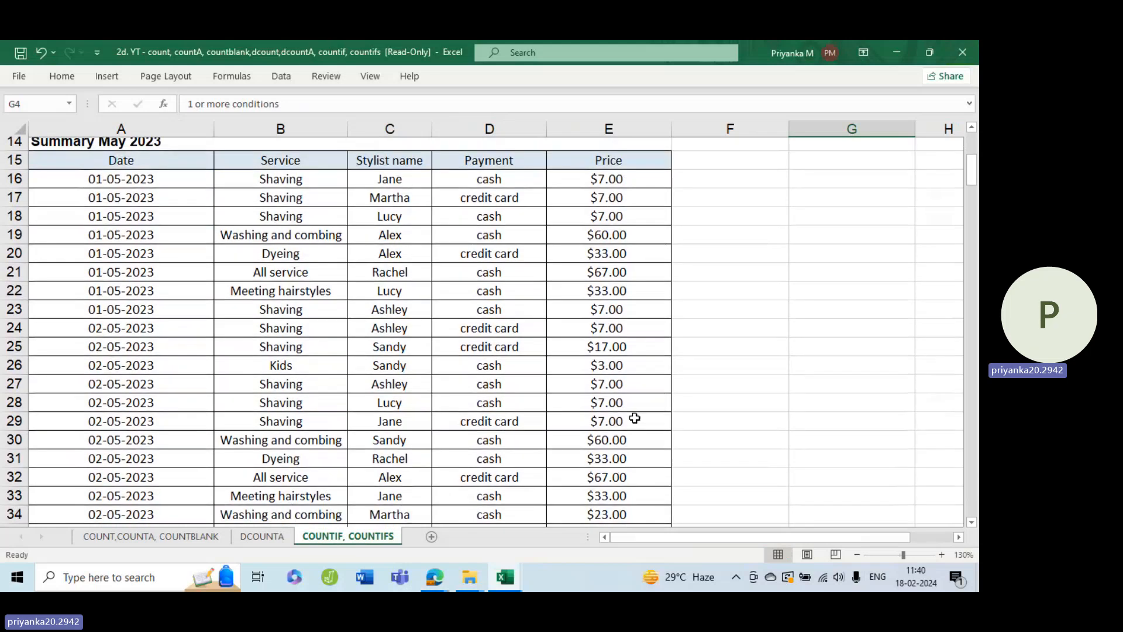
scroll(635, 419, up, 5)
Step: Start a COUNTIF formula in B2 for Shaving, using the Service records B16:B241 as its range
click(301, 204)
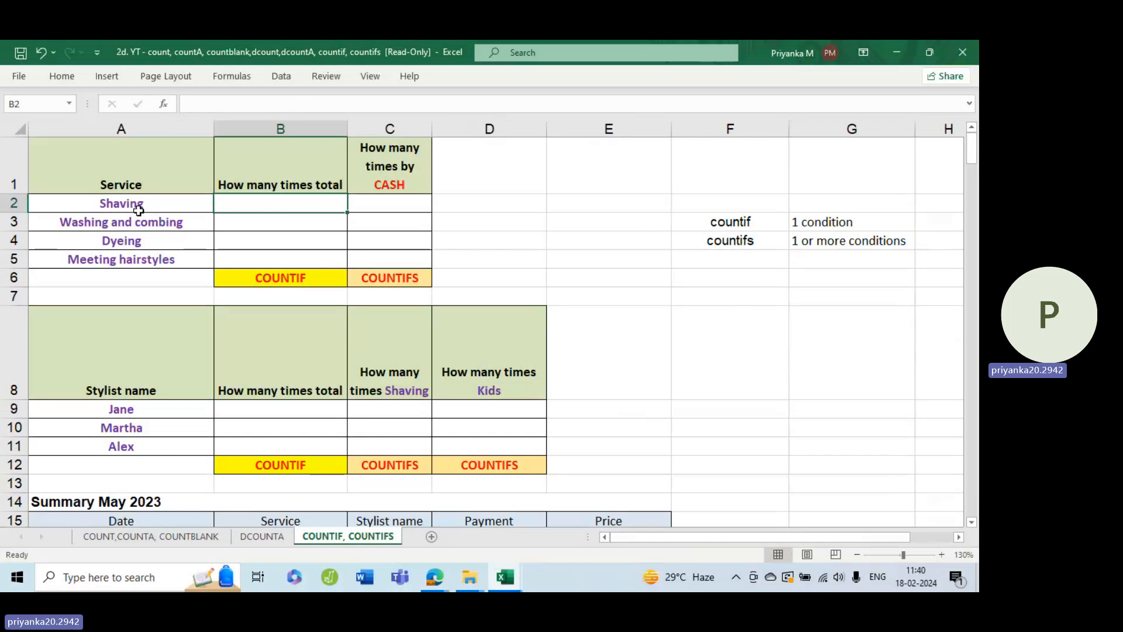
text(=)
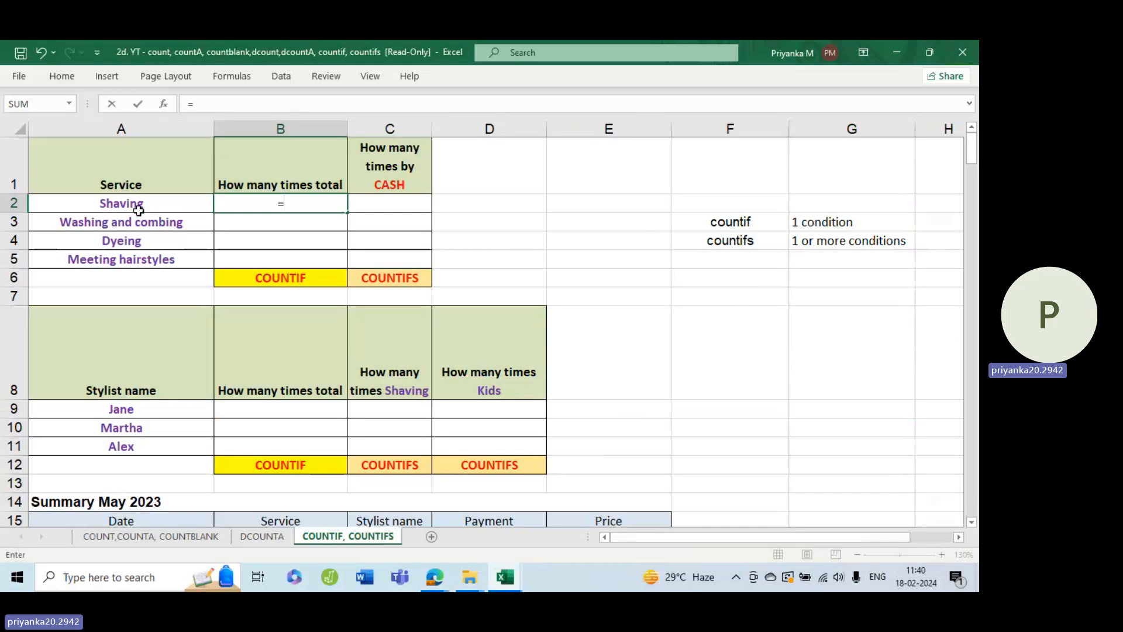
text(count)
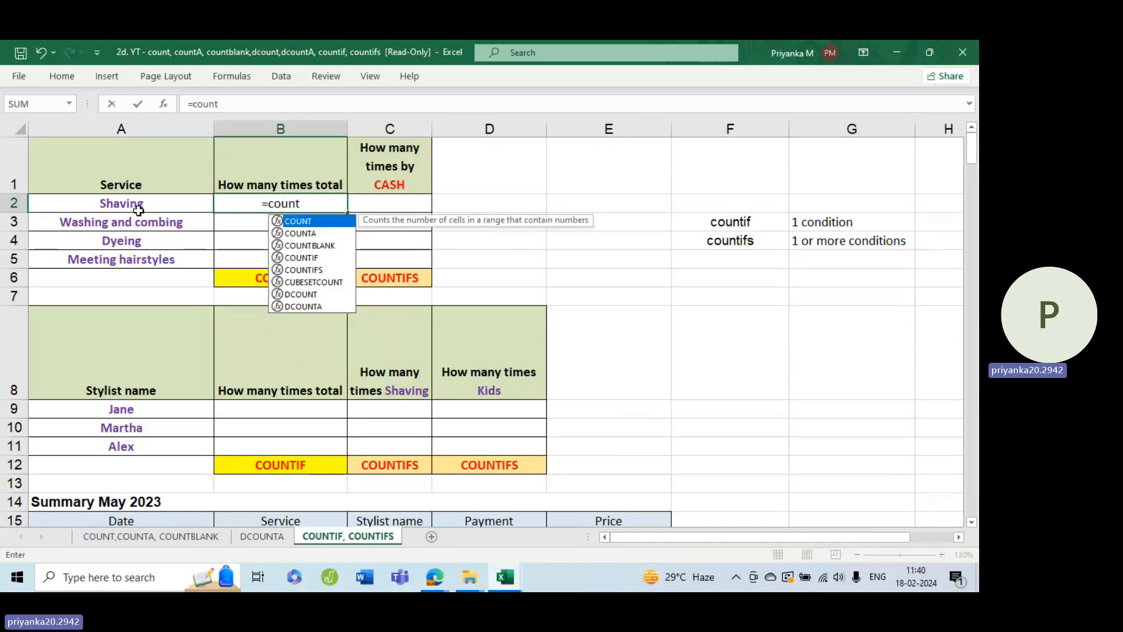
text(if)
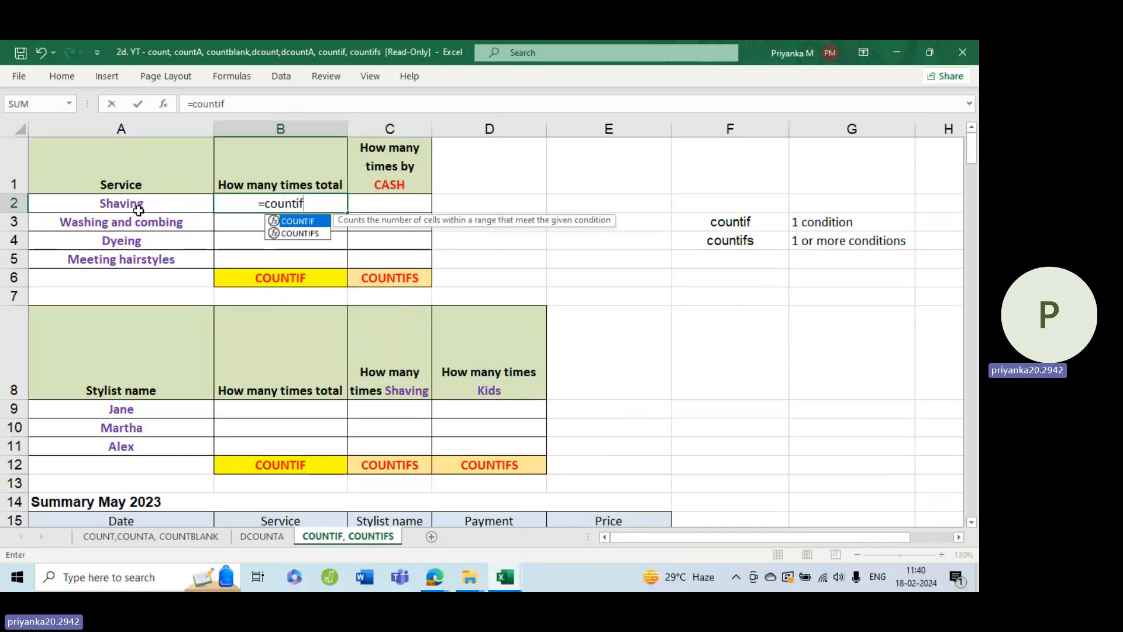
key(Tab)
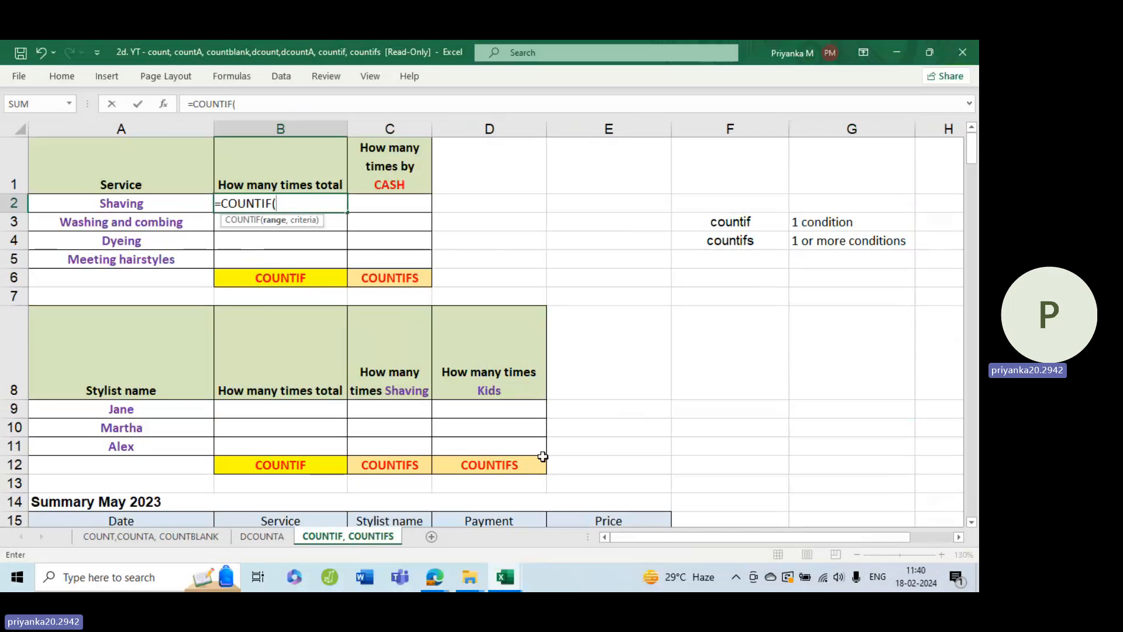
scroll(418, 388, down, 1)
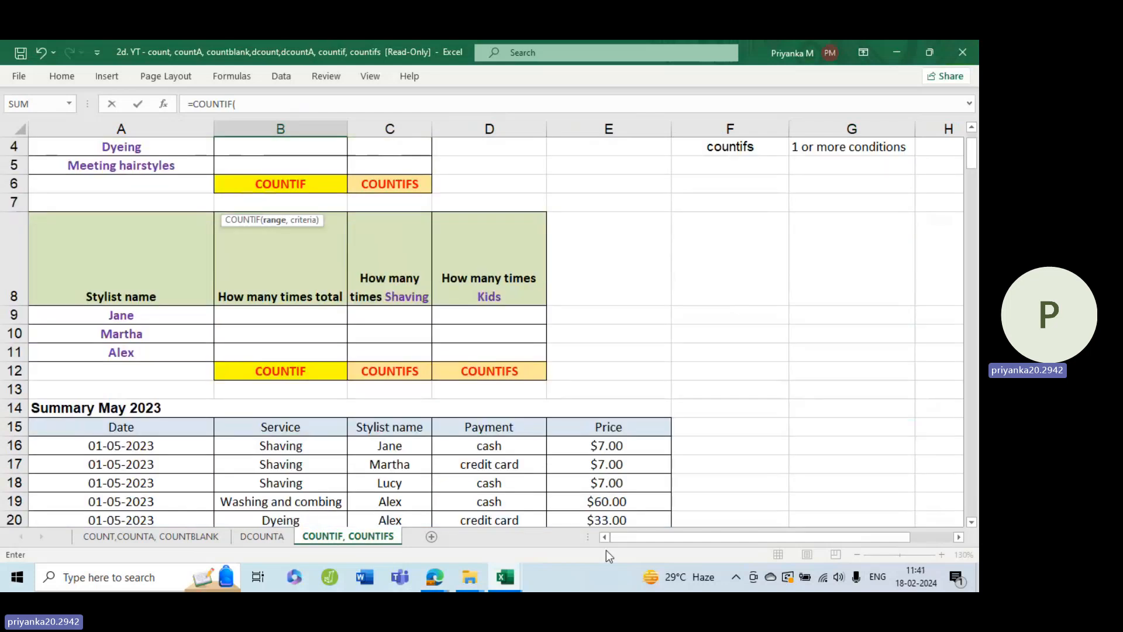
scroll(193, 374, up, 1)
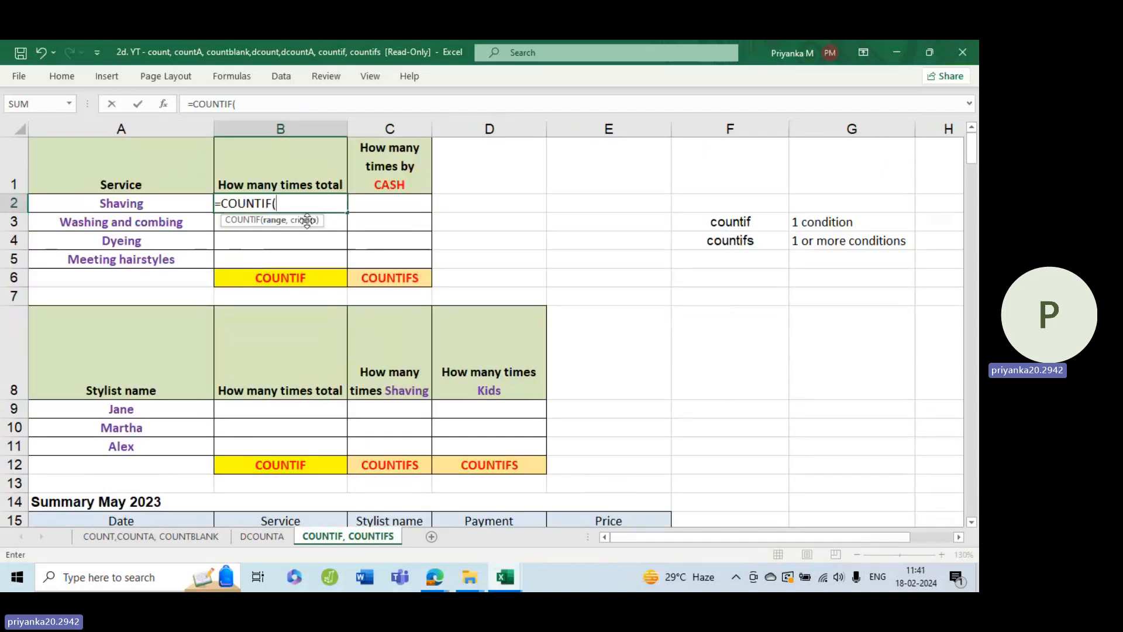
scroll(365, 263, down, 3)
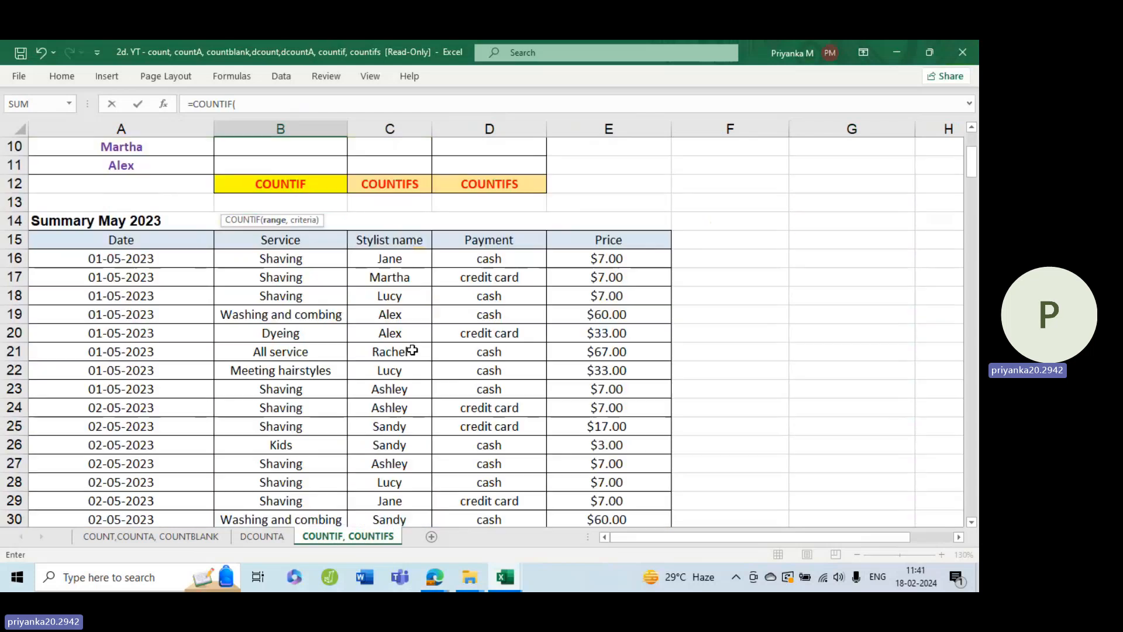
click(296, 262)
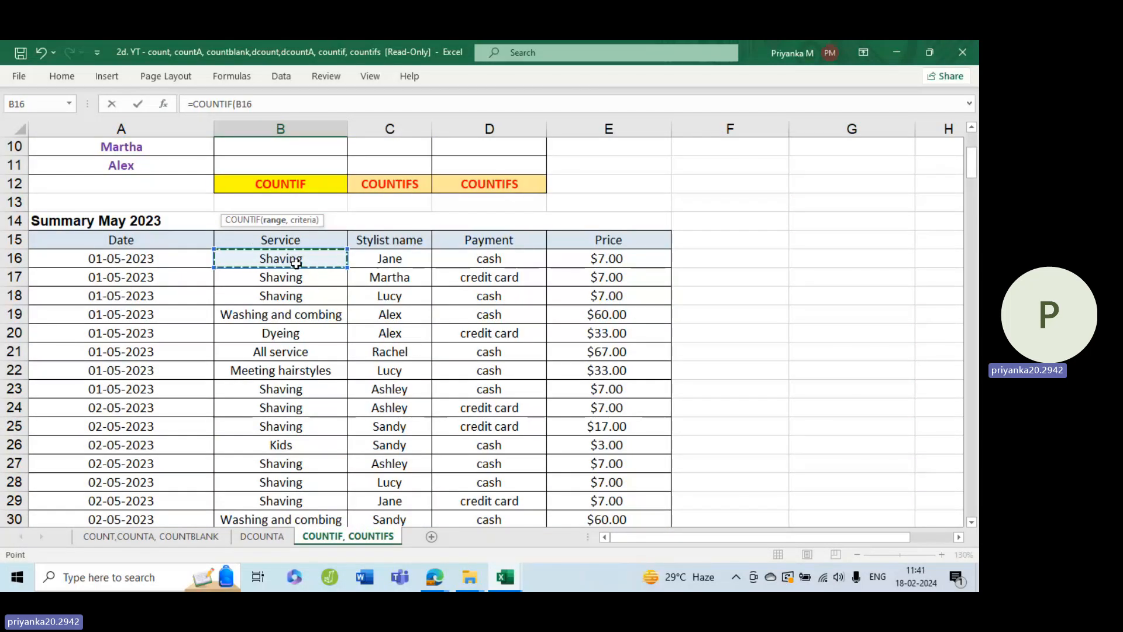
key(ctrl+shift+Down)
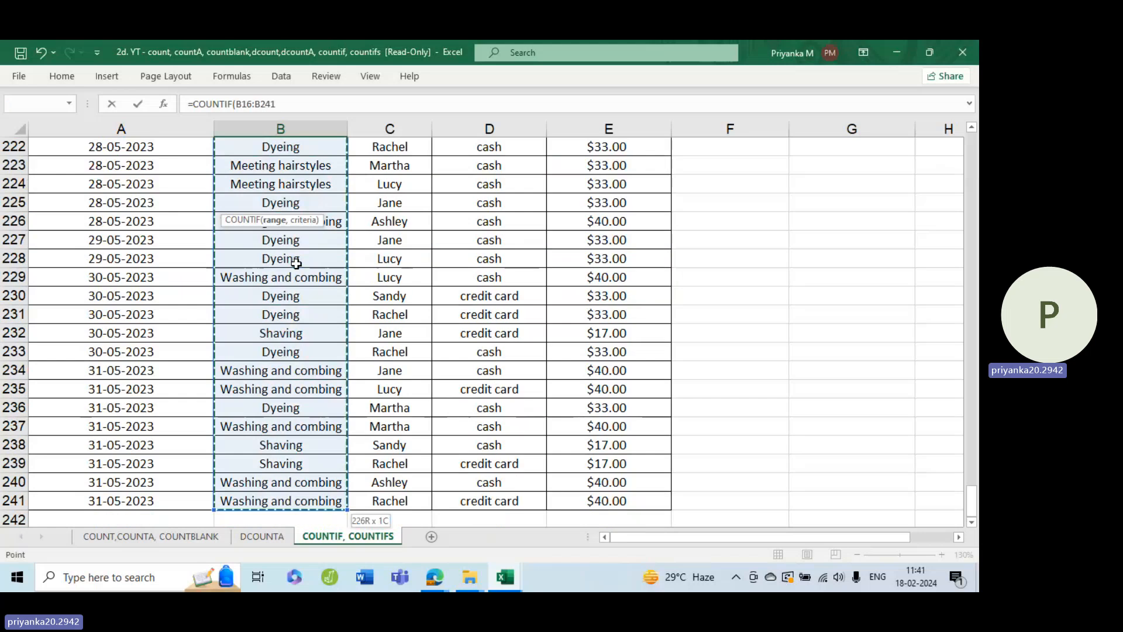
Step: Add the service name in A2 as the COUNTIF criterion and close the formula's parenthesis
scroll(377, 315, up, 20)
scroll(377, 314, up, 20)
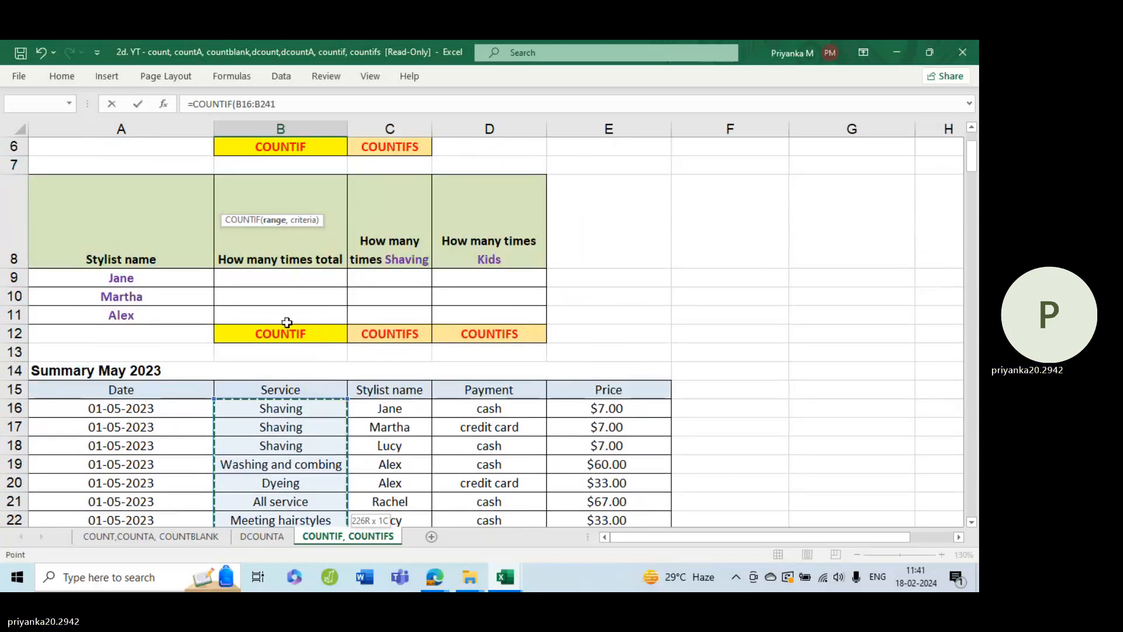
scroll(286, 326, up, 2)
text(,)
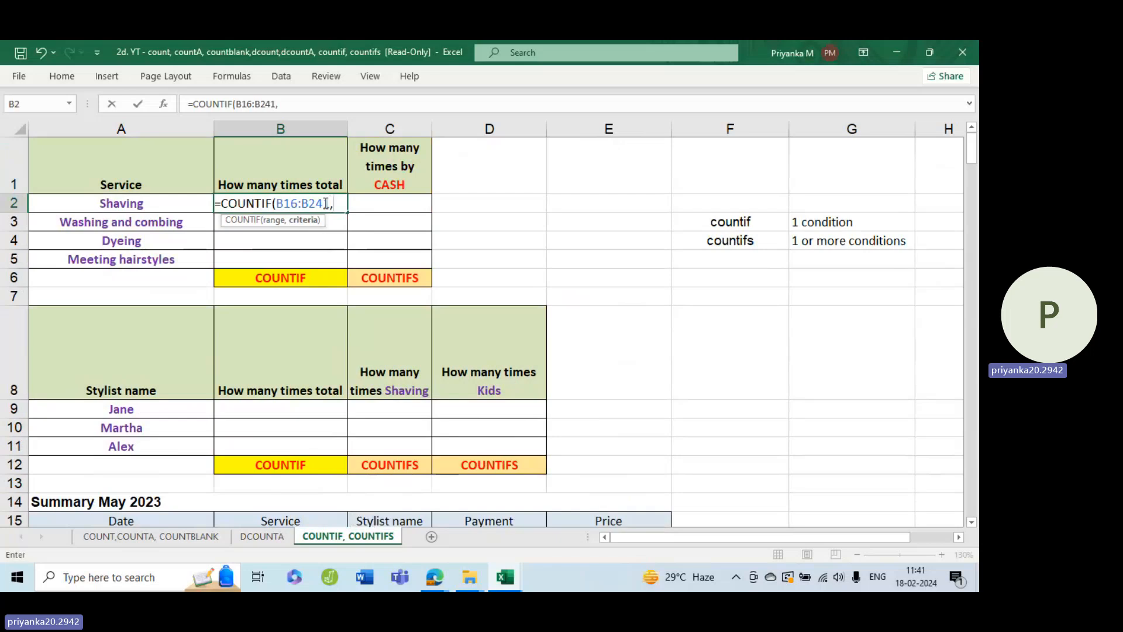
click(167, 202)
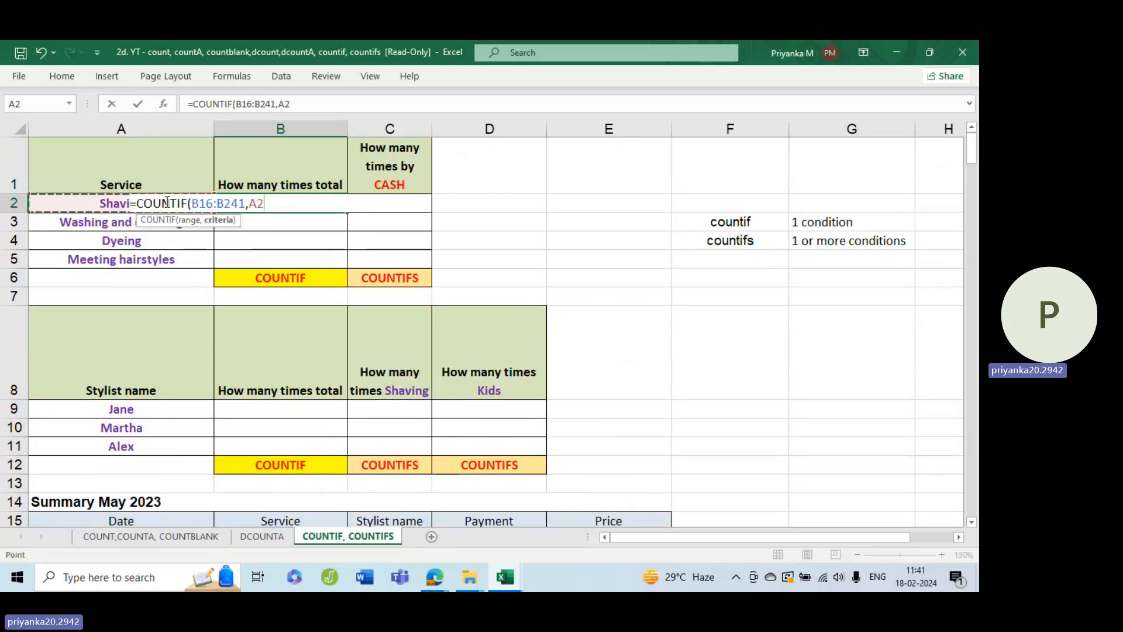
text())
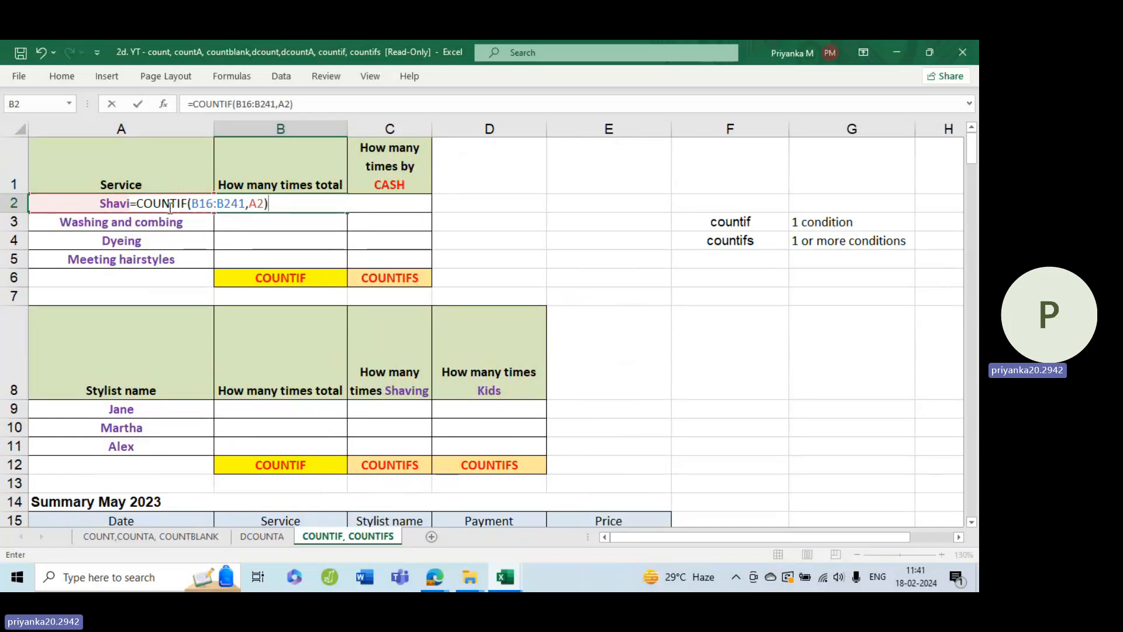
Step: Make the COUNTIF range absolute as $B$16:$B$241, enter the formula in B2 and fill it down to B5
double_click(213, 202)
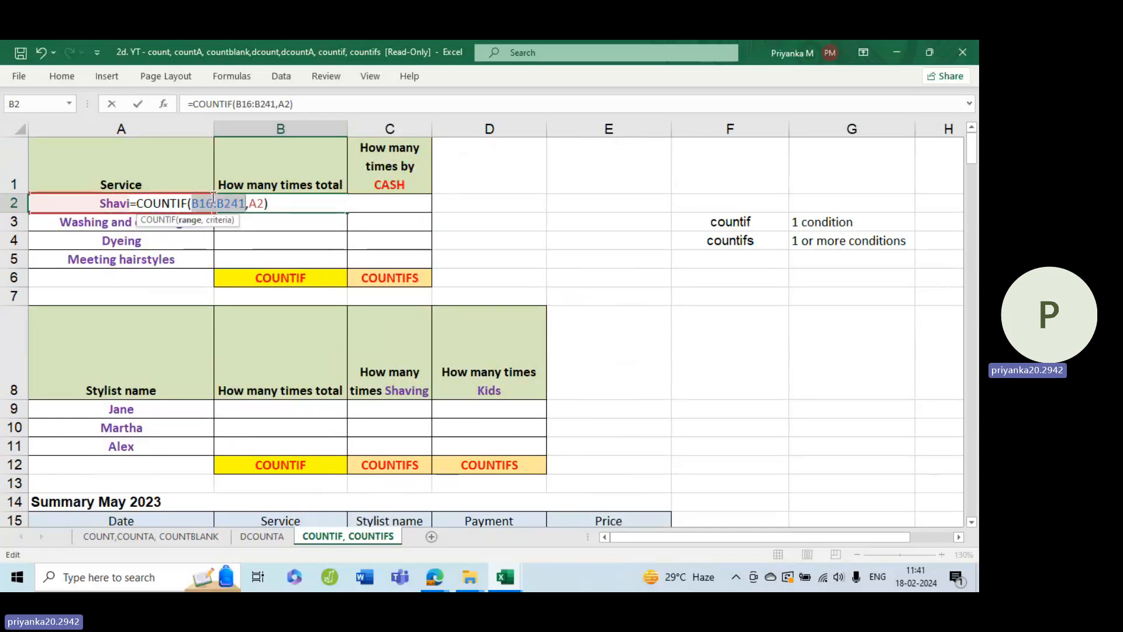
key(F4)
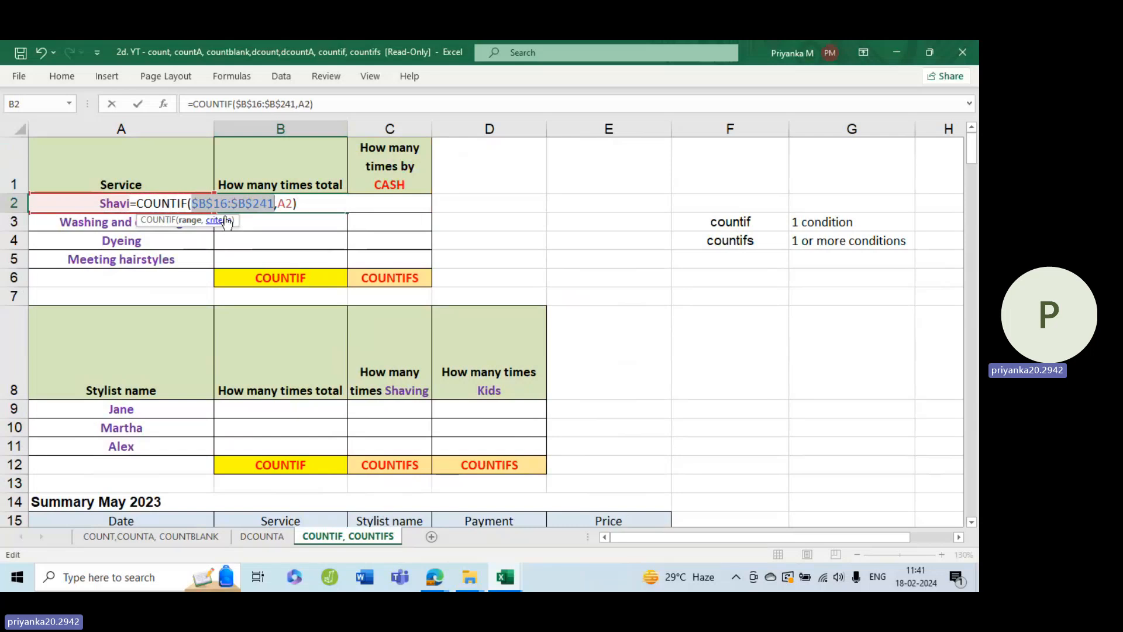
click(299, 208)
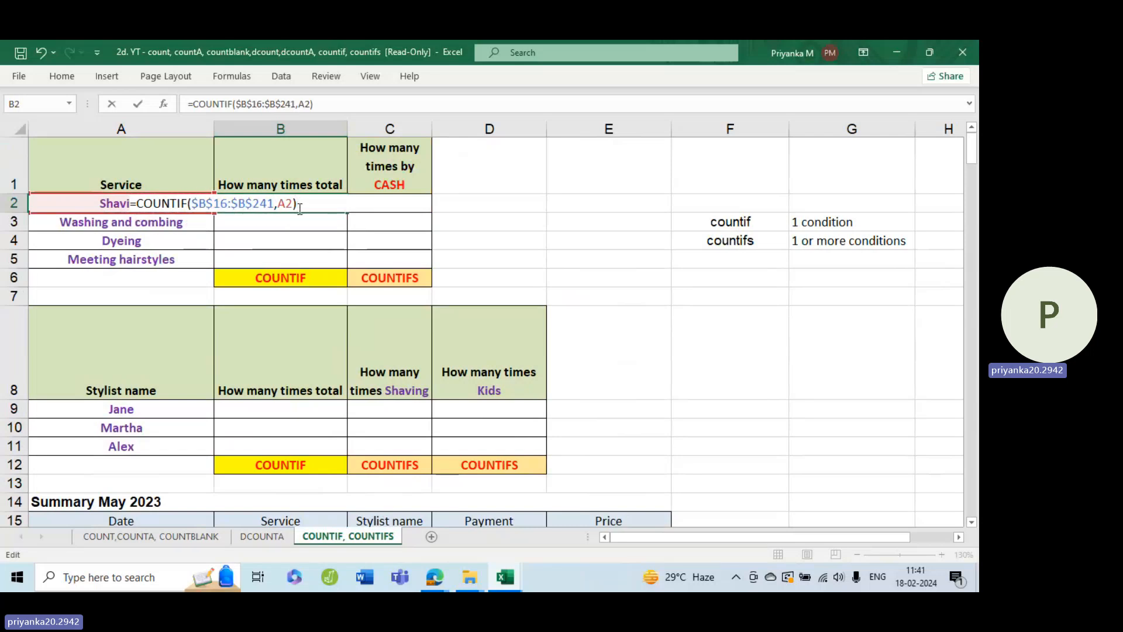
key(Return)
key(Up)
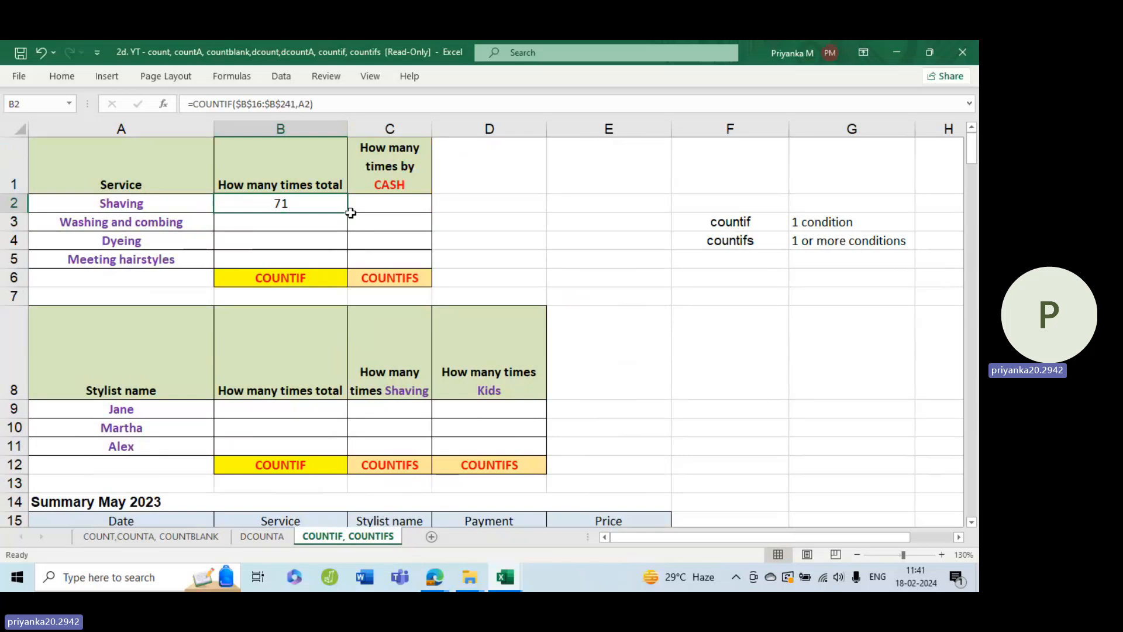
double_click(347, 212)
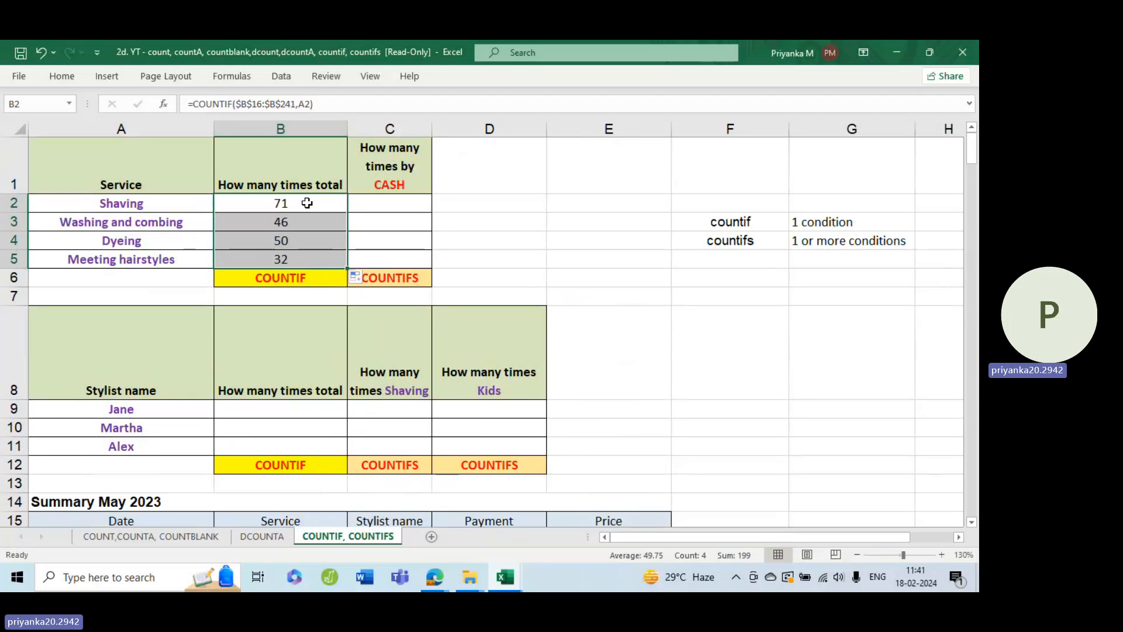
Step: Start a COUNTIFS formula in C2 for cash payments, with the Service records B16:B241 as the first criteria range
click(391, 202)
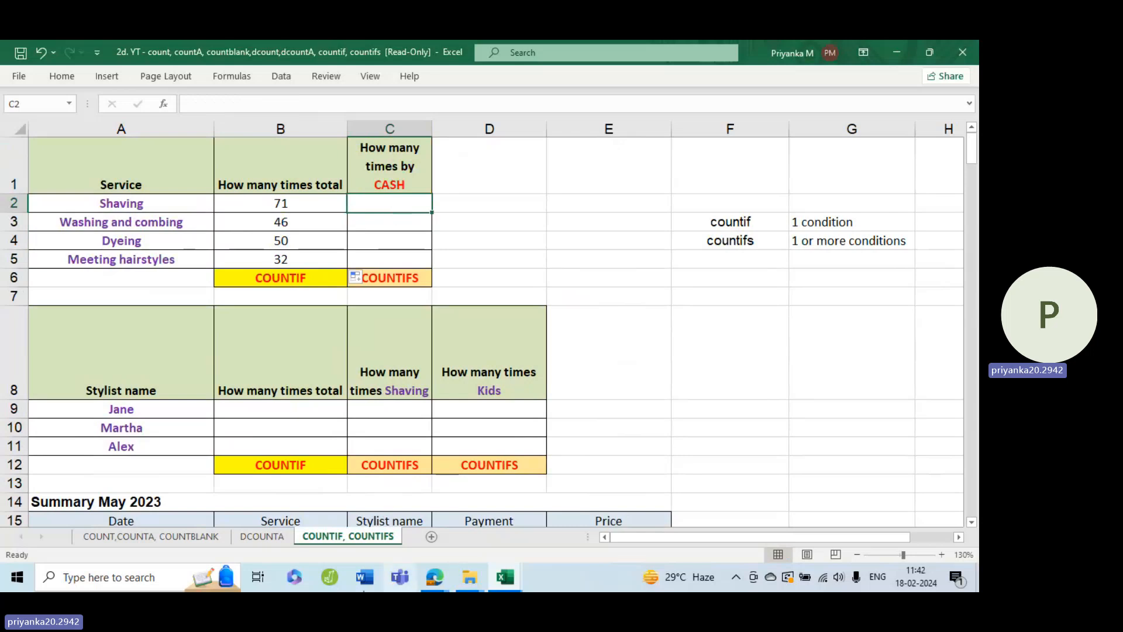
click(148, 206)
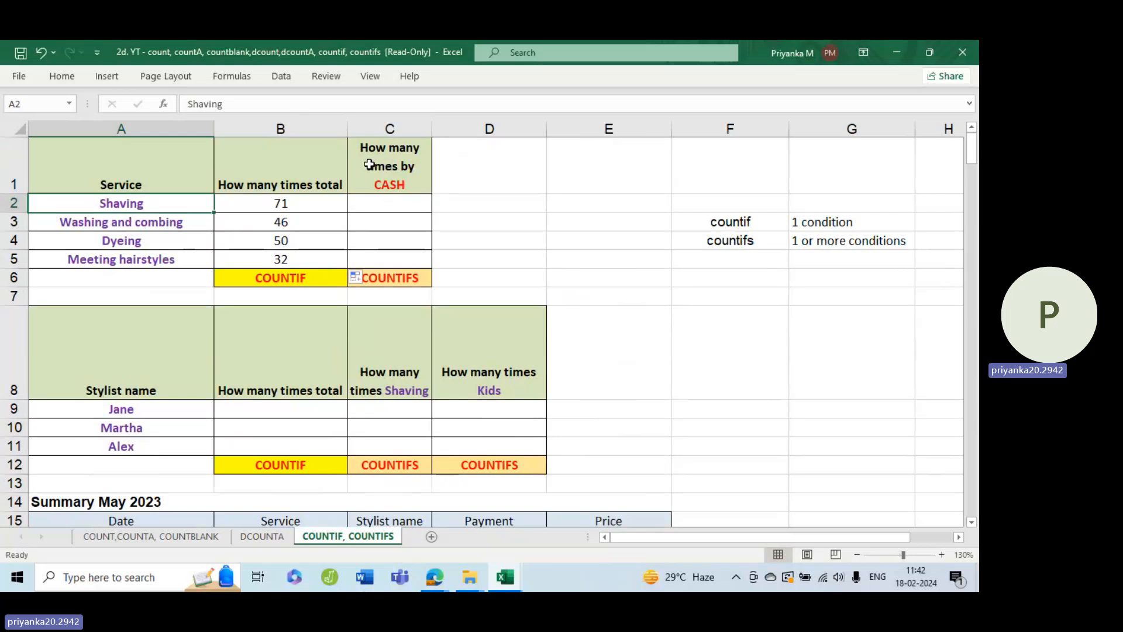
click(396, 205)
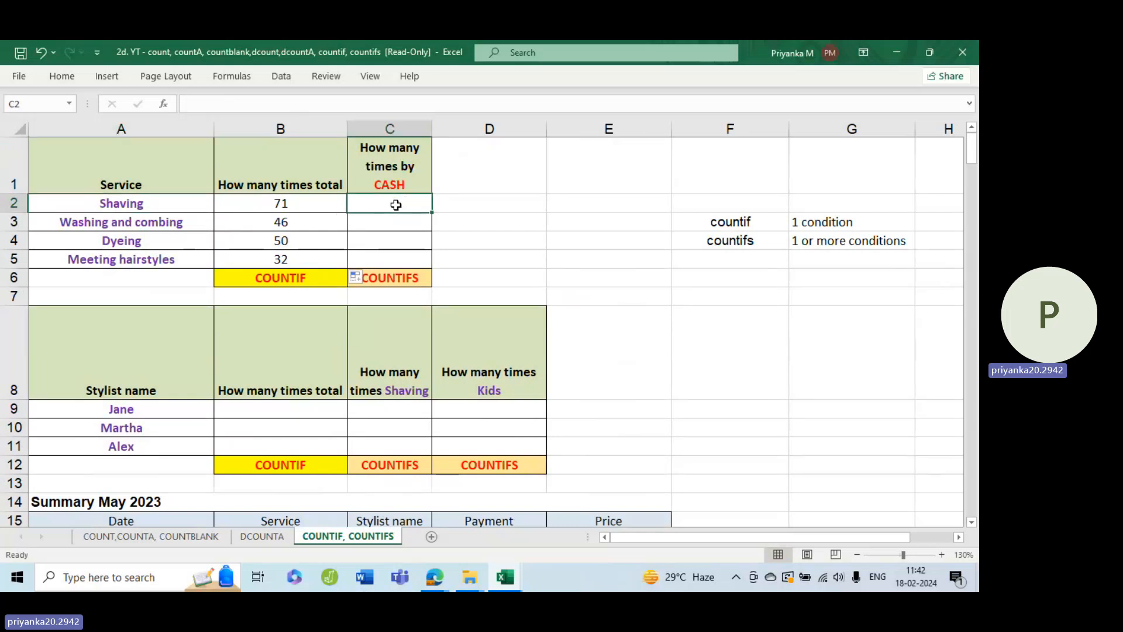
text(=coun)
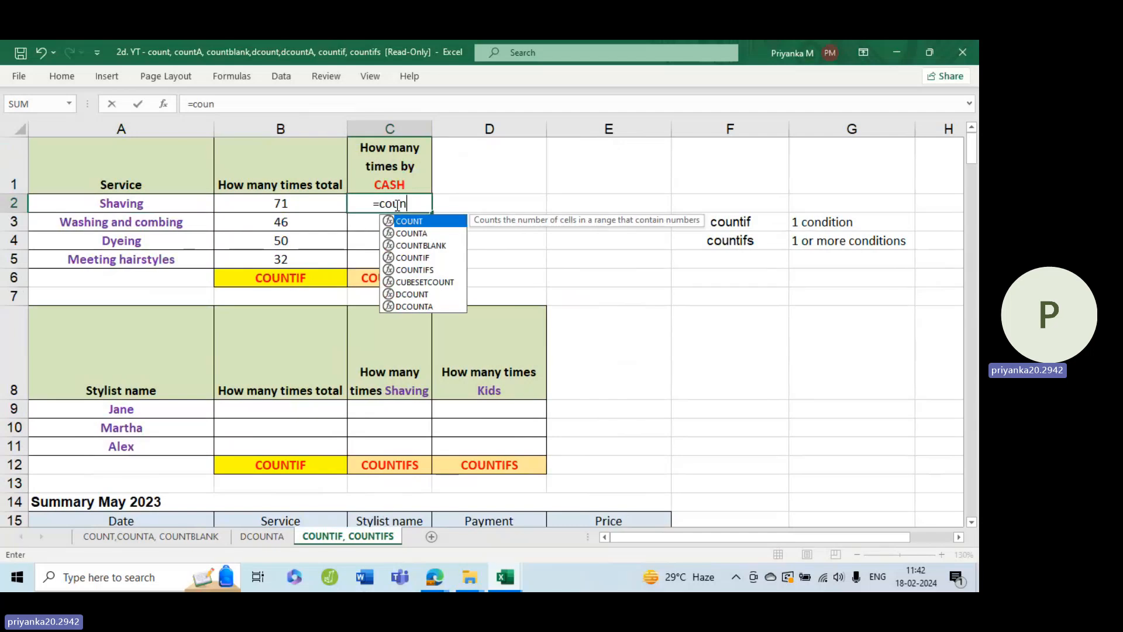
text(tifs)
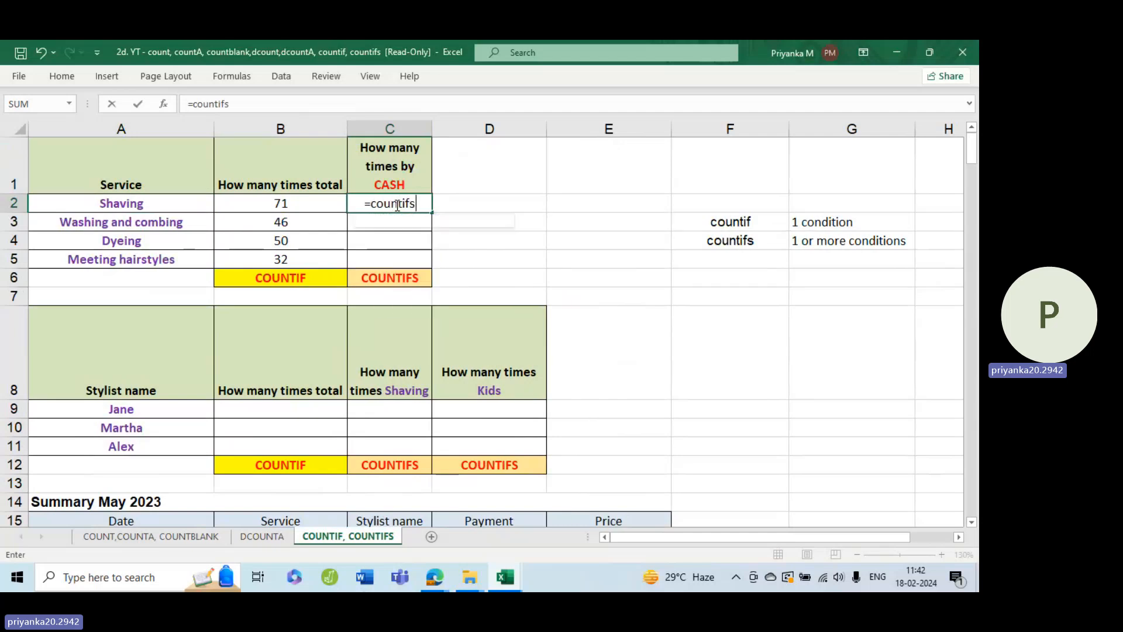
key(Tab)
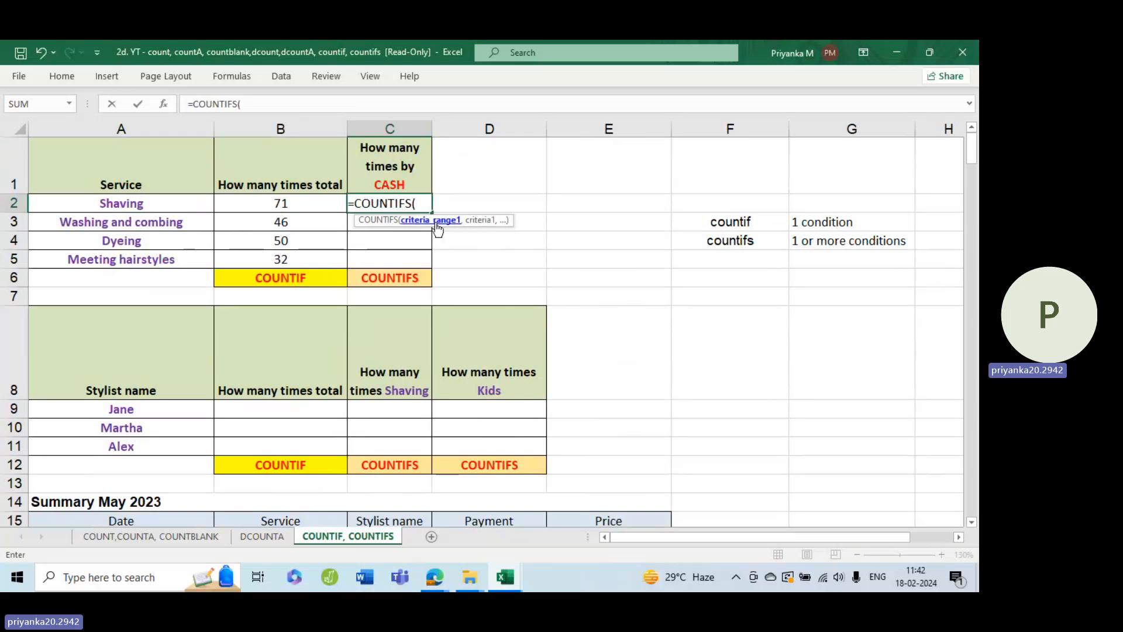
scroll(407, 339, down, 2)
click(290, 389)
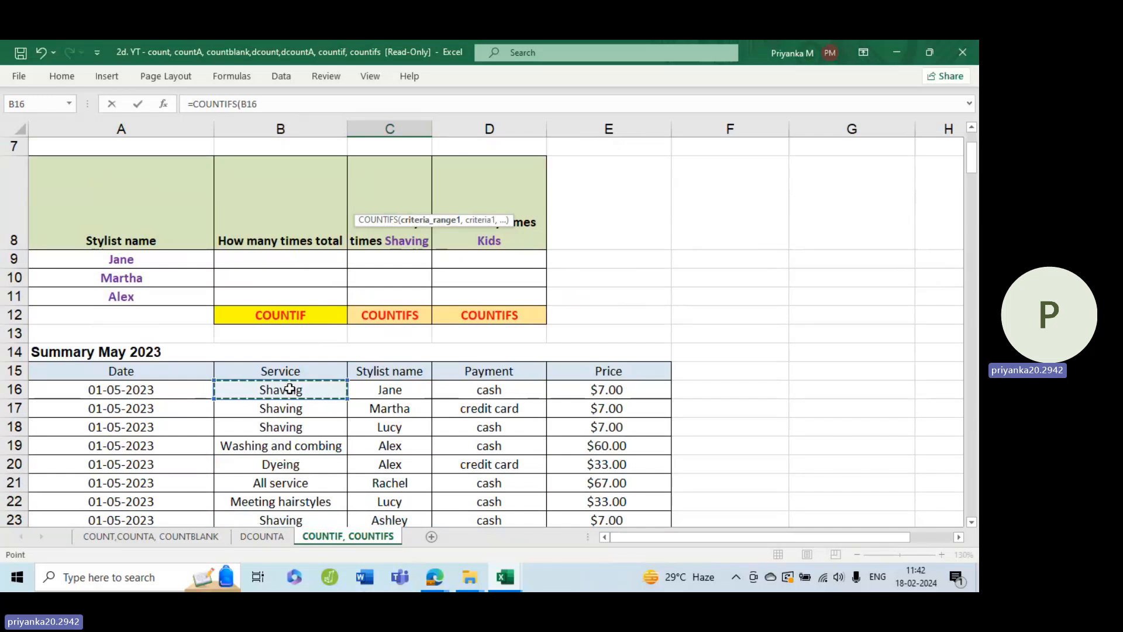
key(ctrl+shift+Down)
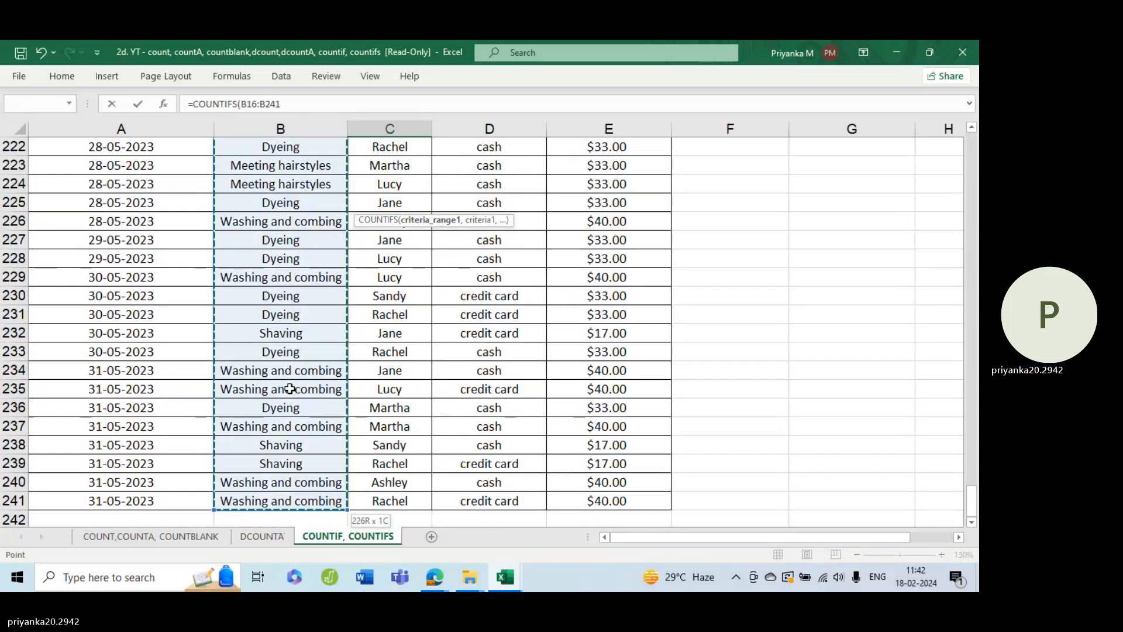
Step: Set the service name in A2 as the first criterion of the COUNTIFS formula
scroll(493, 431, up, 13)
scroll(495, 431, up, 20)
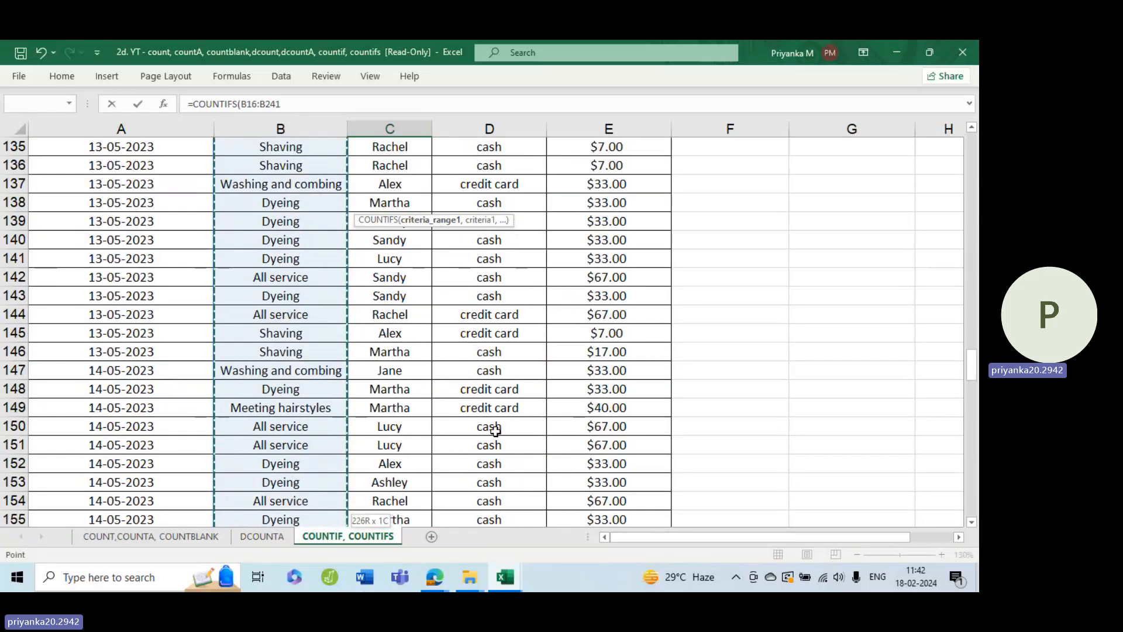
scroll(495, 431, up, 13)
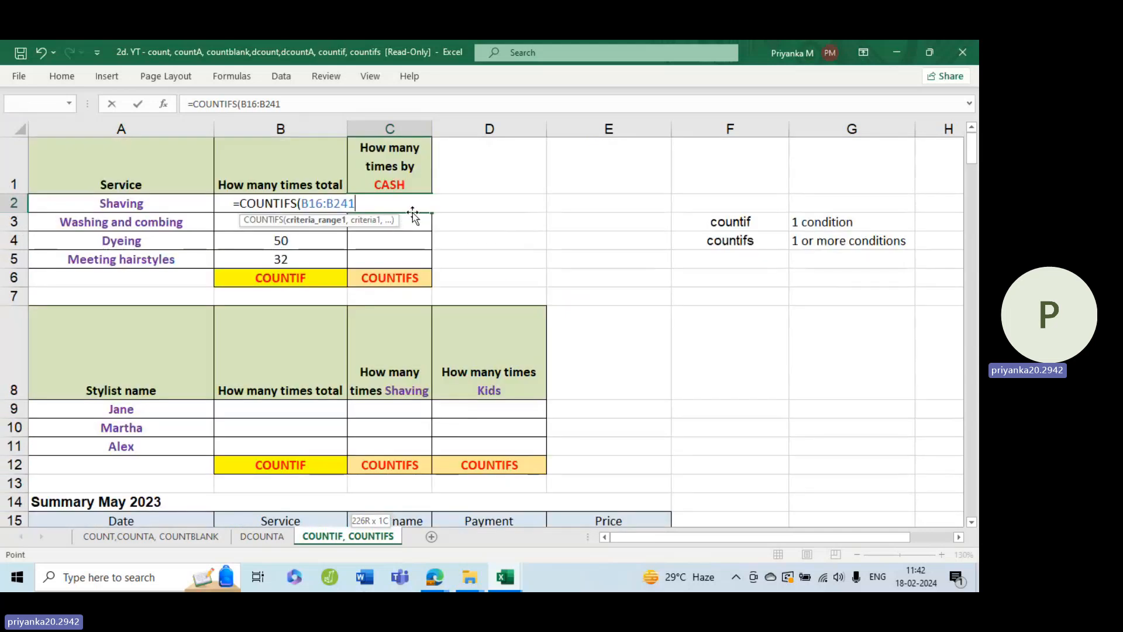
text(,)
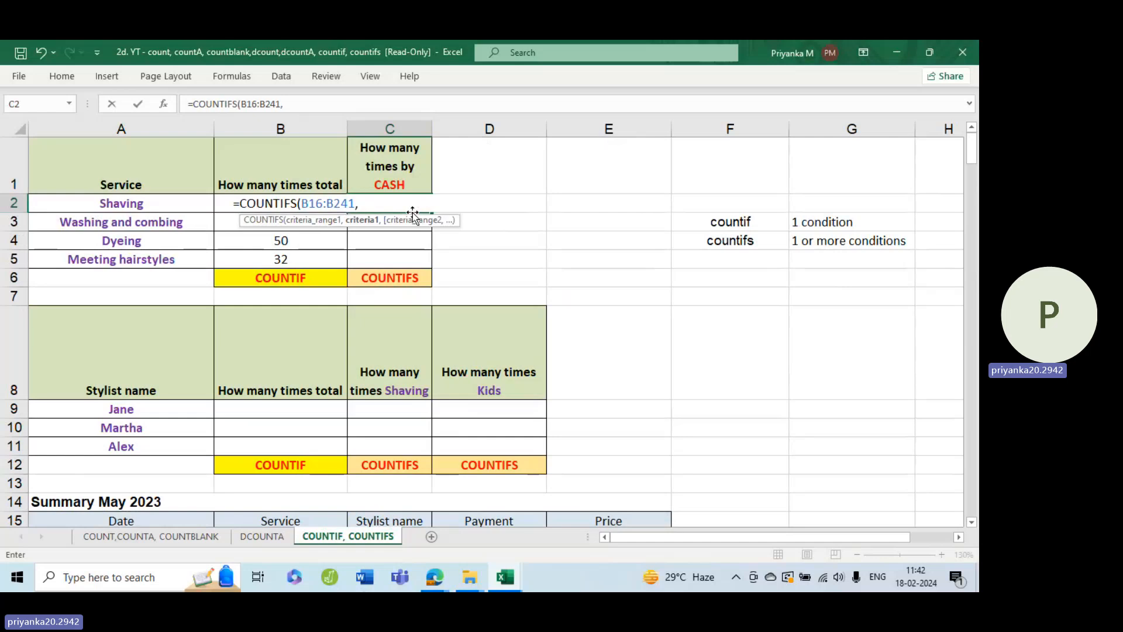
click(116, 203)
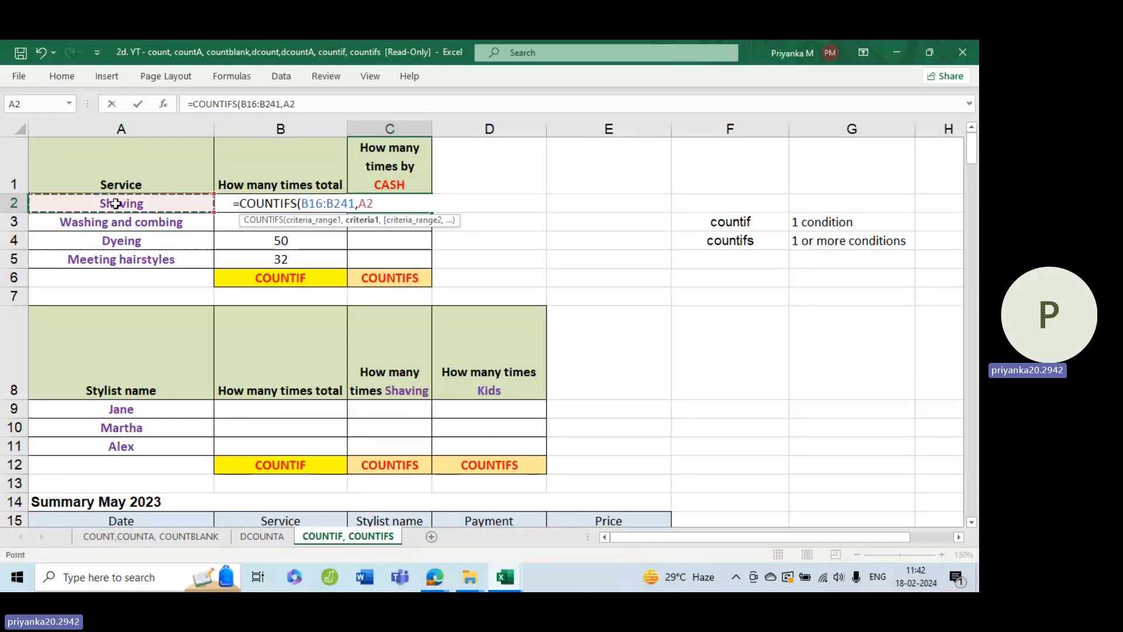
Step: Add the Payment records D16:D241 as the second criteria range of the COUNTIFS formula in C2
text(,)
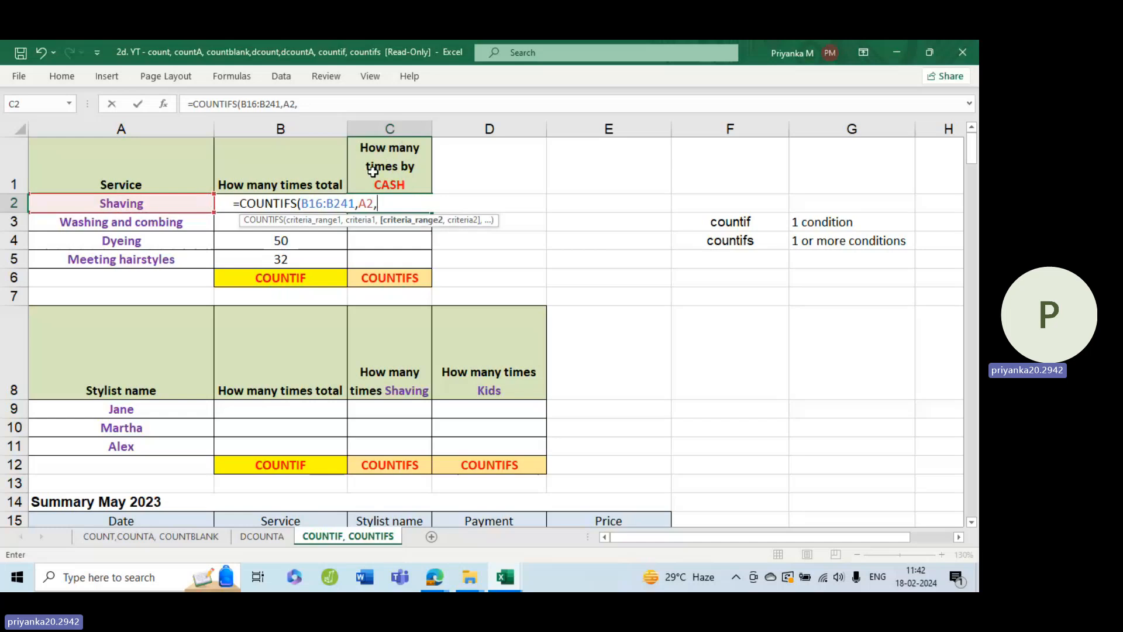
scroll(438, 203, down, 3)
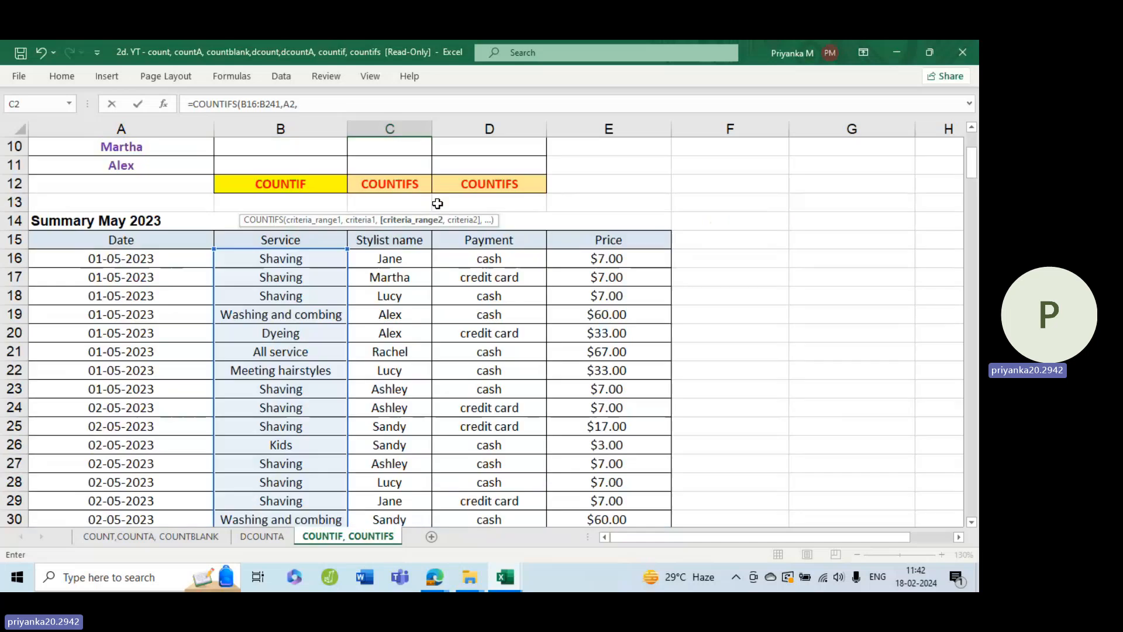
click(493, 260)
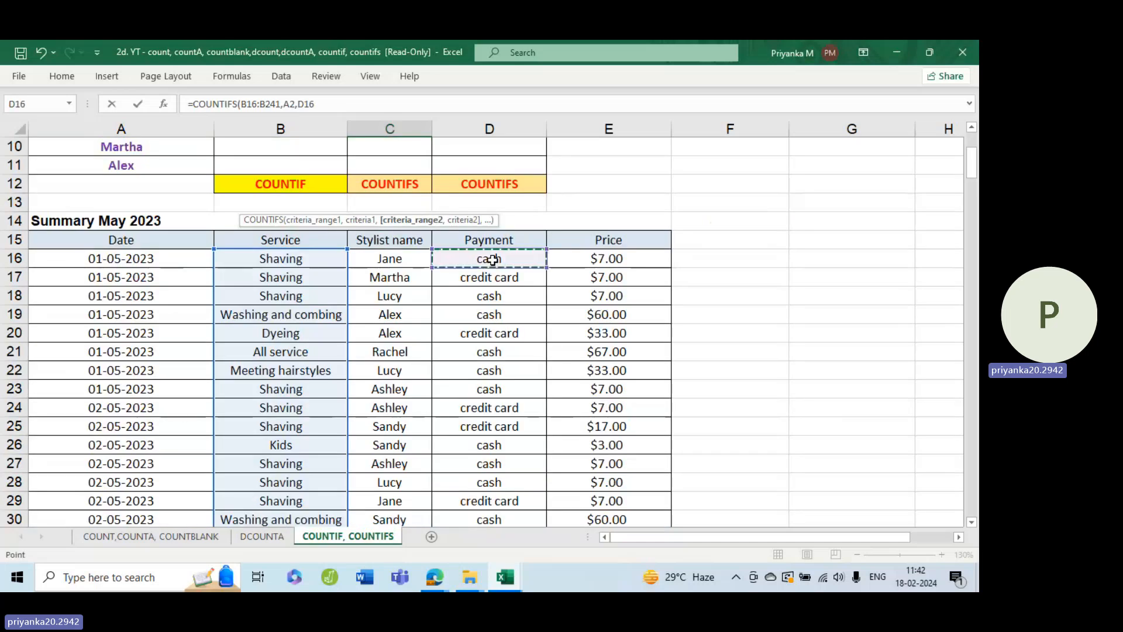
key(ctrl+shift+Down)
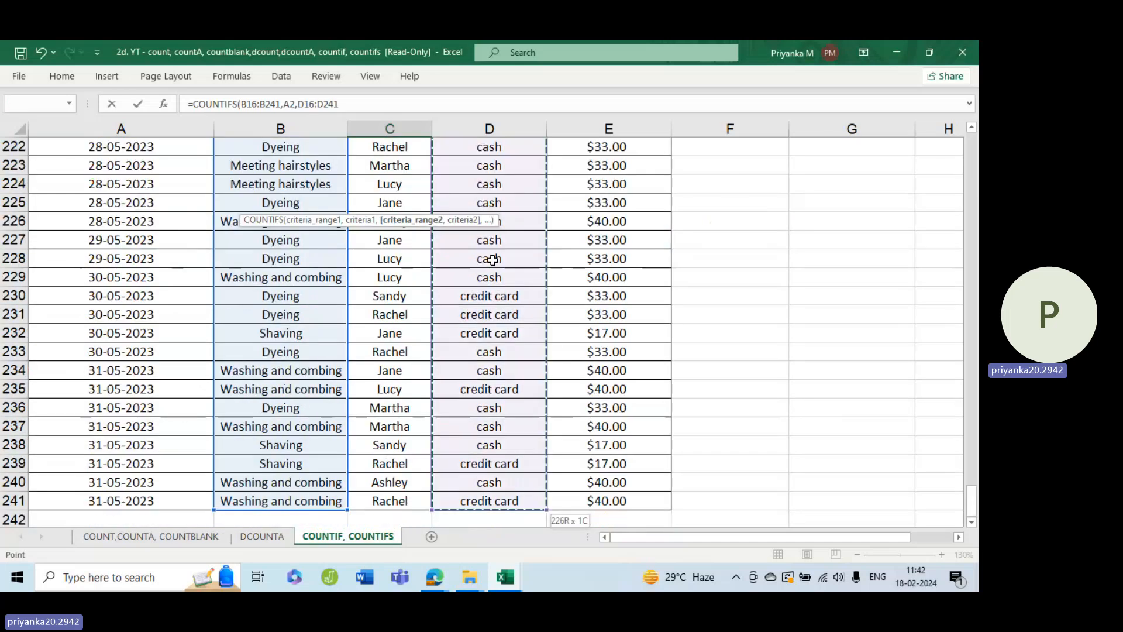
Step: Set "cash" as the second criterion of the COUNTIFS formula in C2 and enter the completed formula
scroll(508, 288, up, 14)
scroll(508, 289, up, 20)
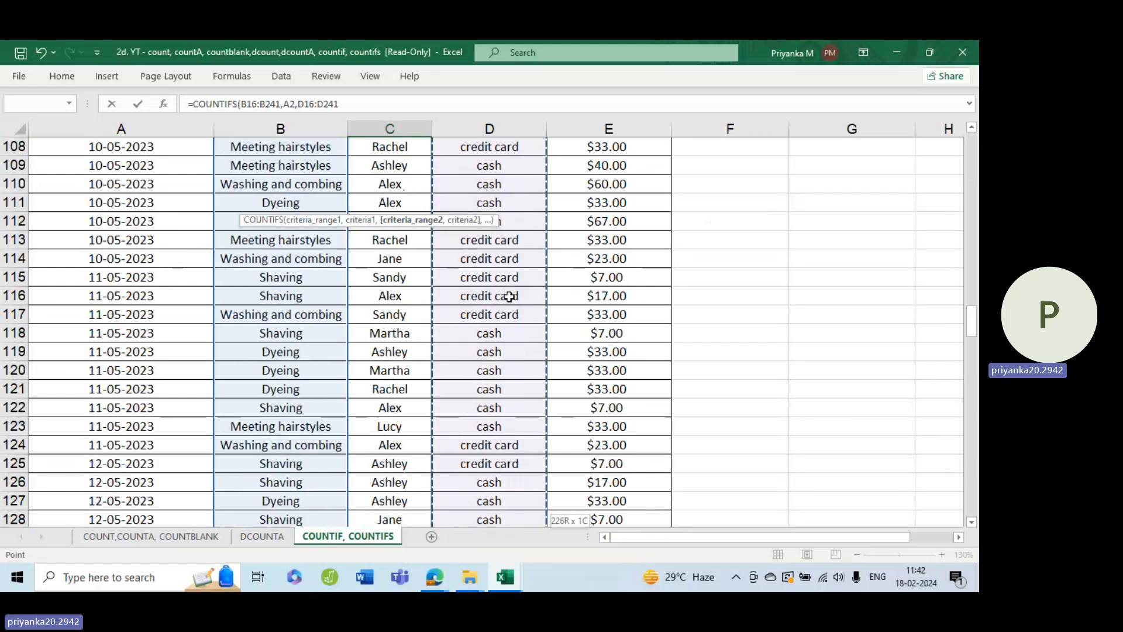
scroll(510, 297, up, 17)
scroll(510, 297, up, 18)
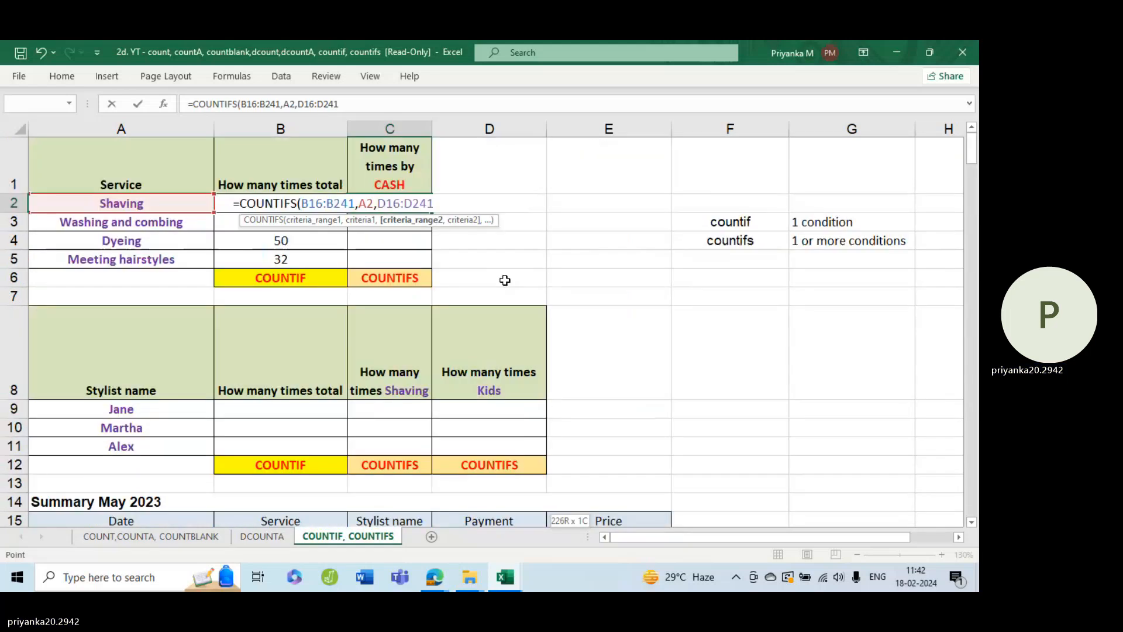
text(,)
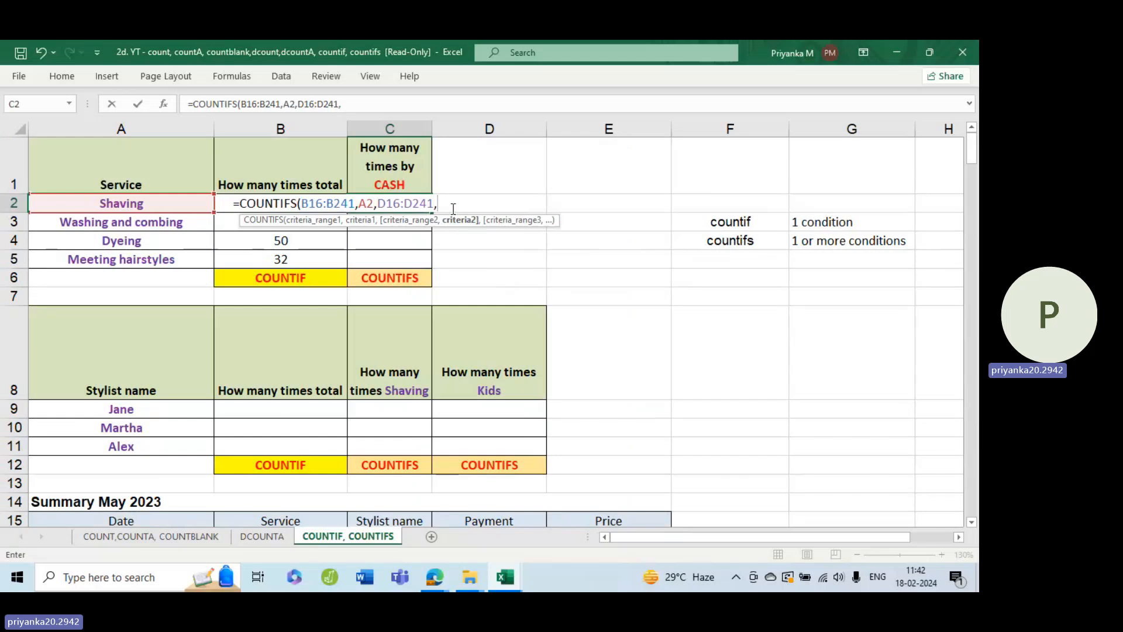
text(")
scroll(521, 398, down, 1)
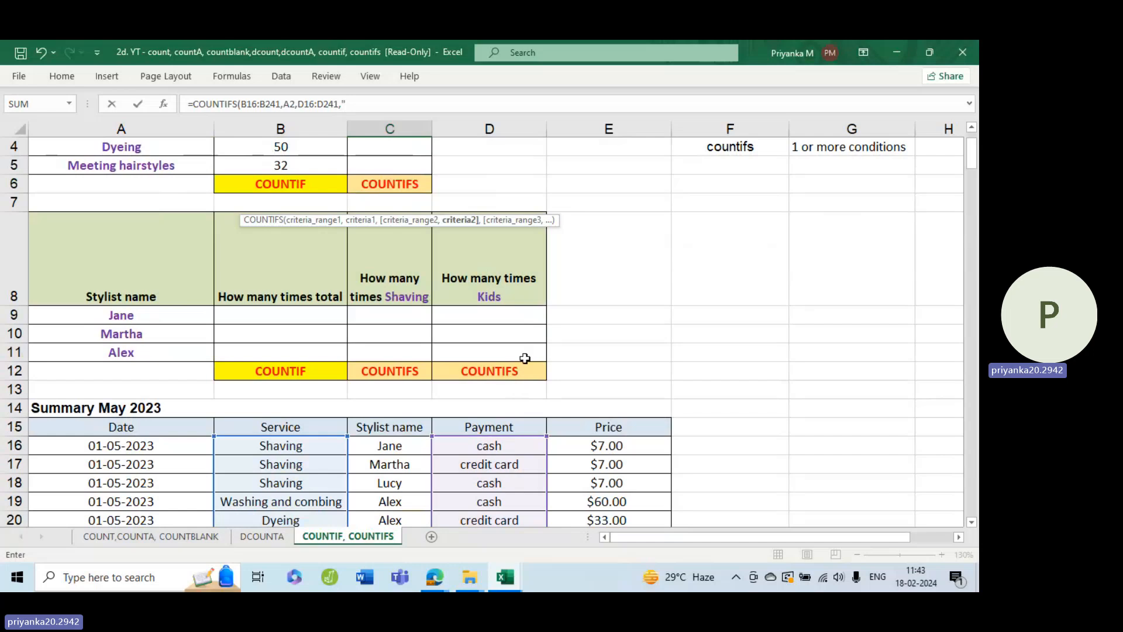
scroll(525, 358, up, 1)
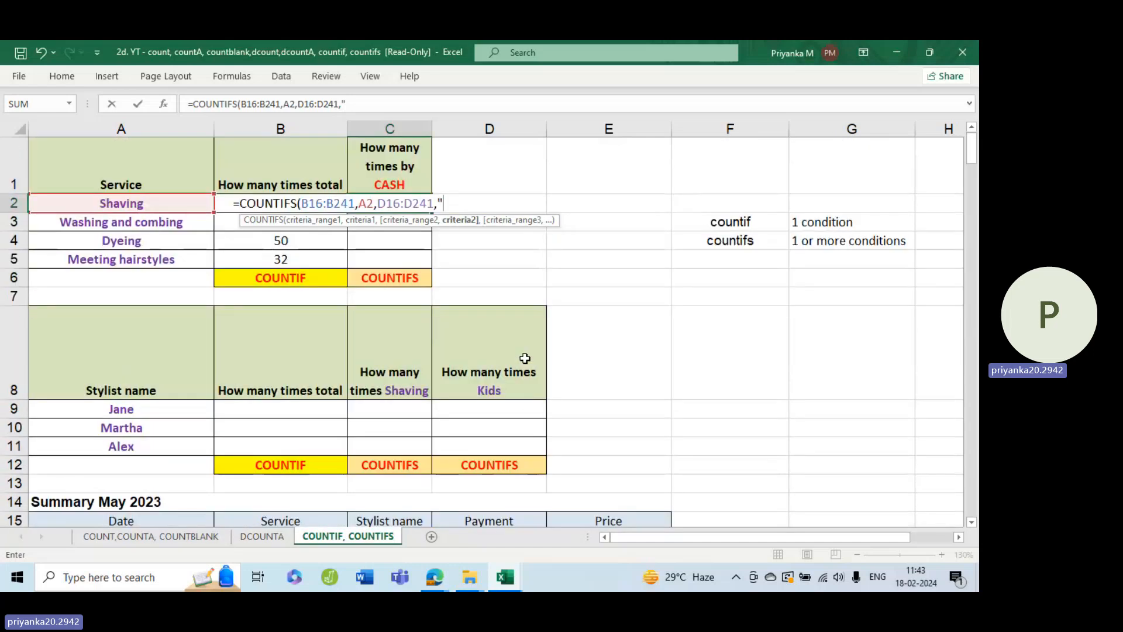
text(cash"))
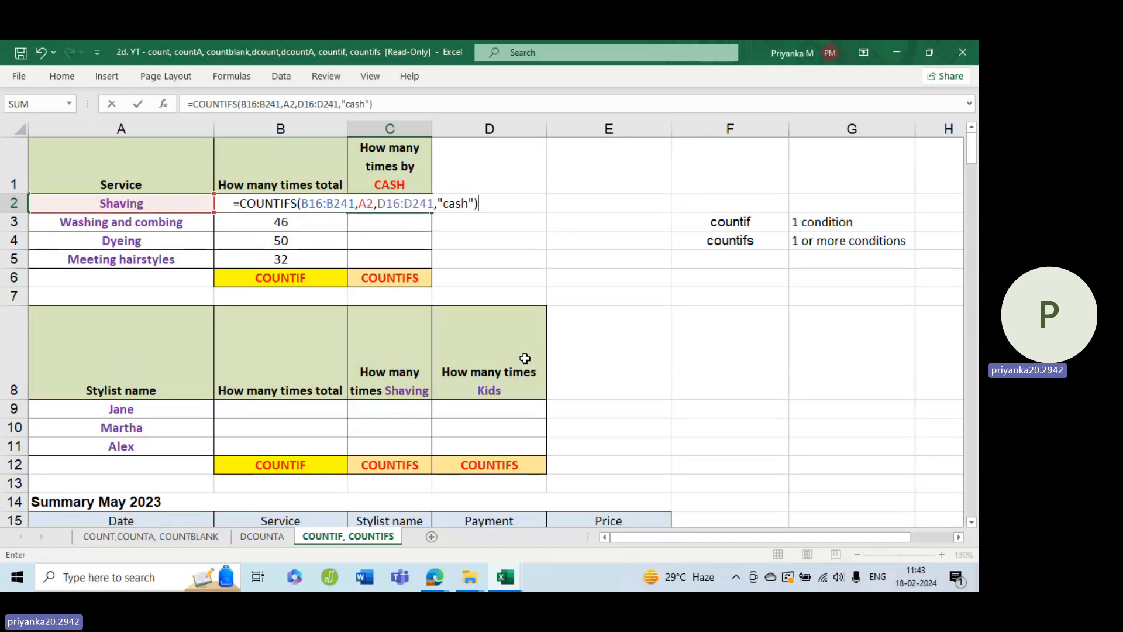
key(Return)
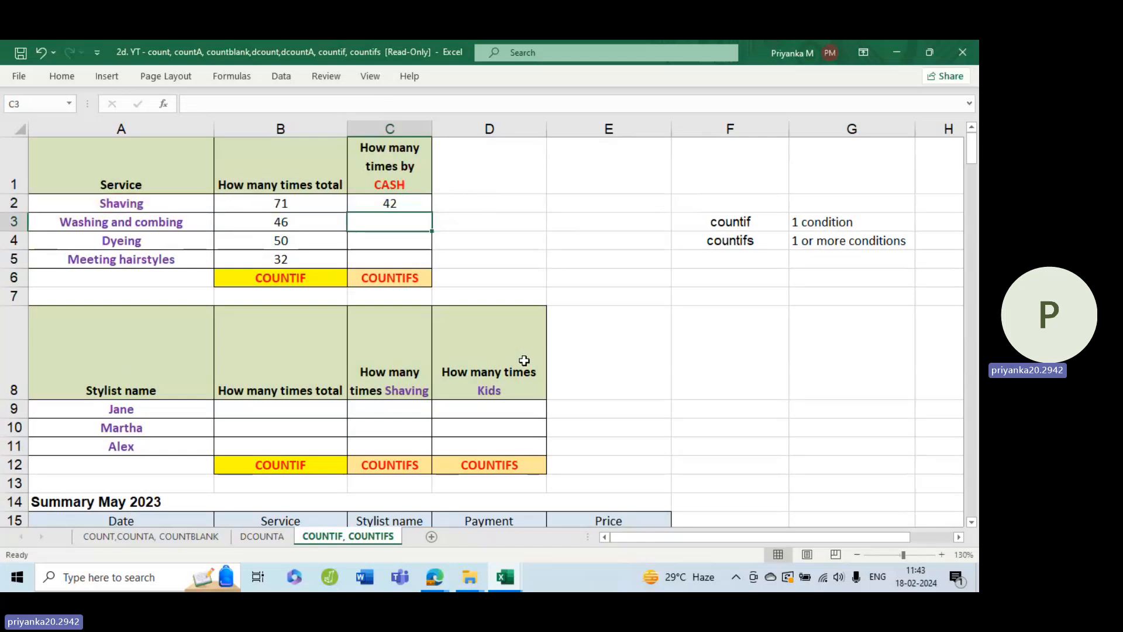
Step: Make the COUNTIFS ranges in C2 absolute as $B$16:$B$241 and $D$16:$D$241, and fill the formula down to C5
click(418, 206)
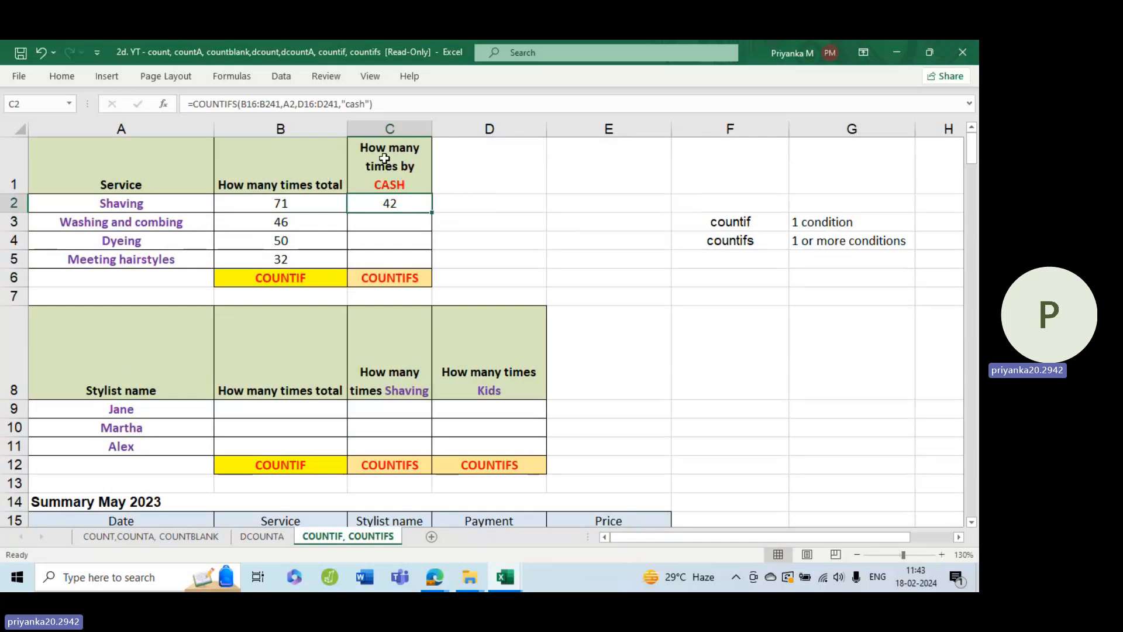
double_click(393, 205)
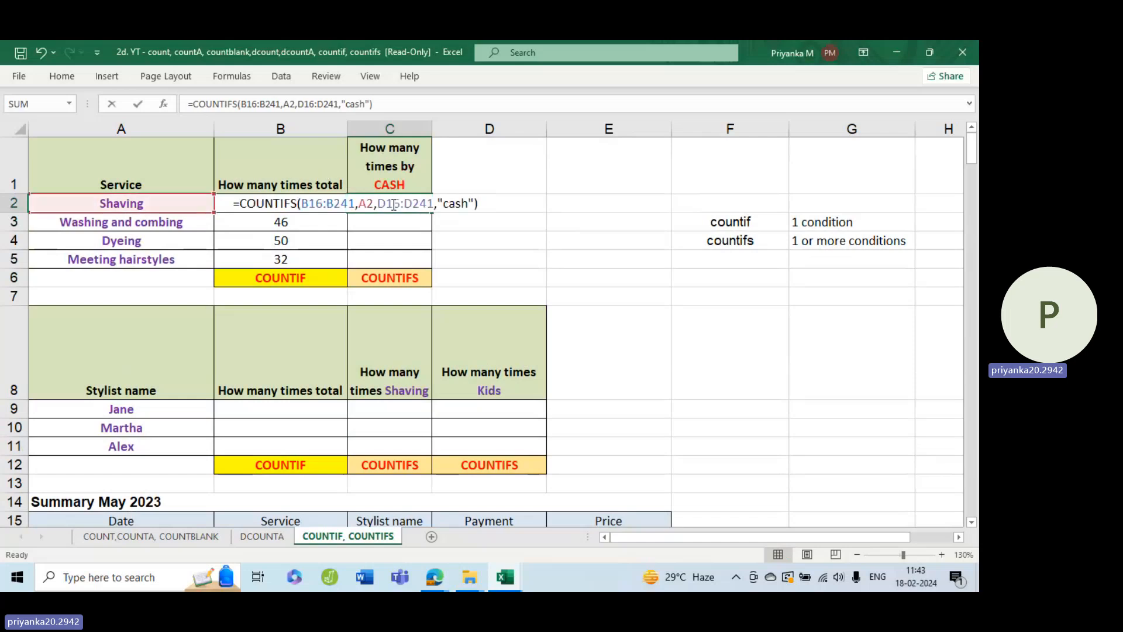
double_click(322, 205)
key(F4)
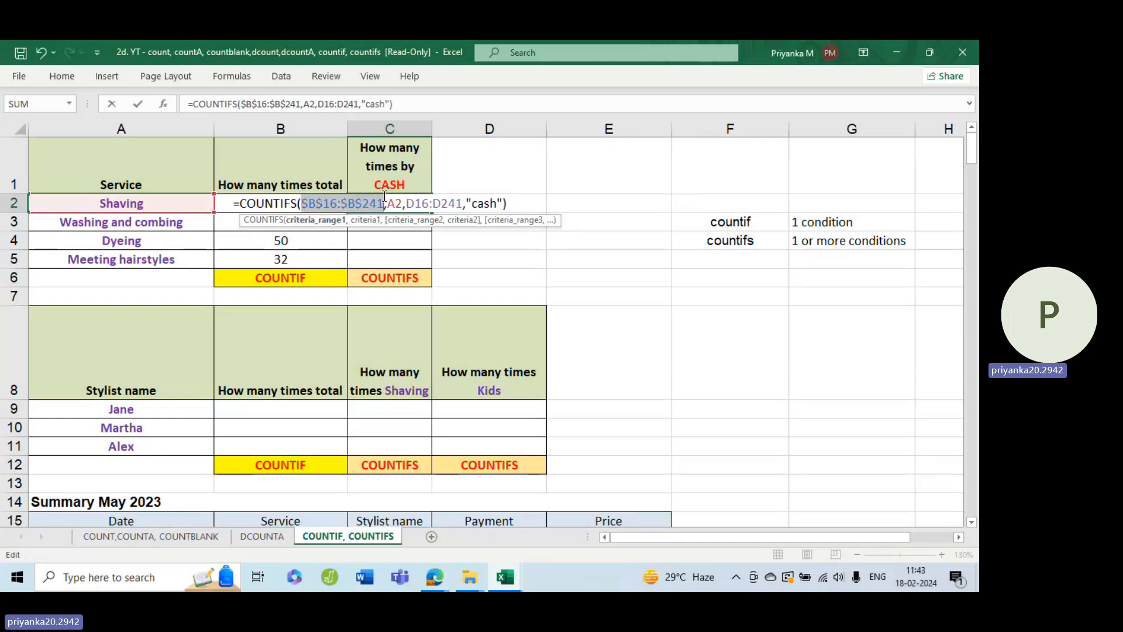
double_click(426, 203)
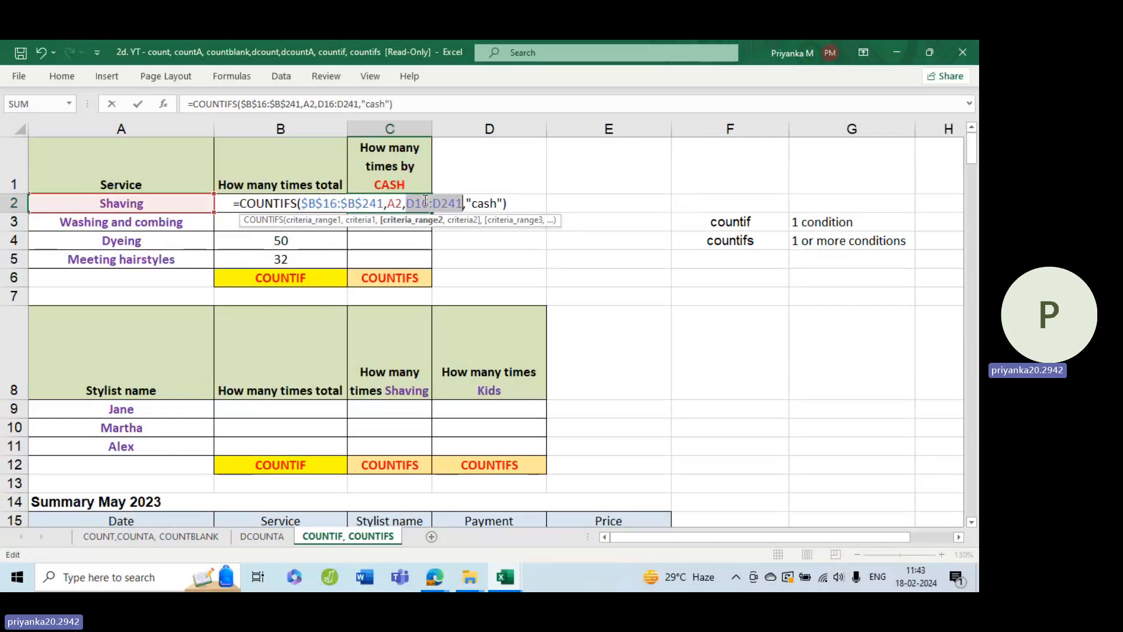
key(F4)
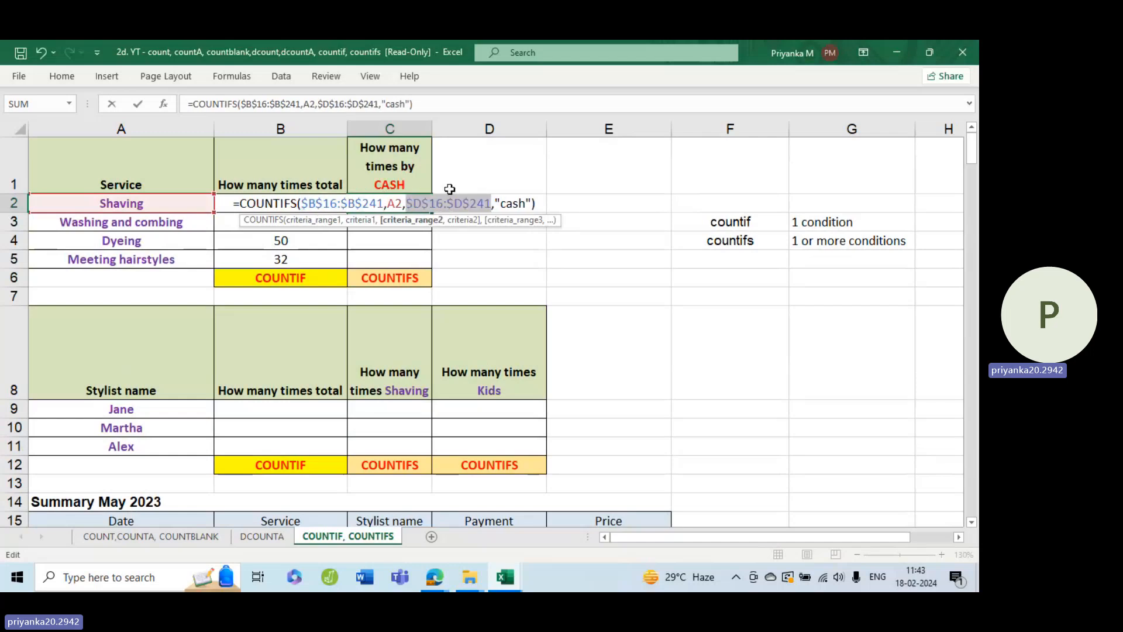
click(543, 201)
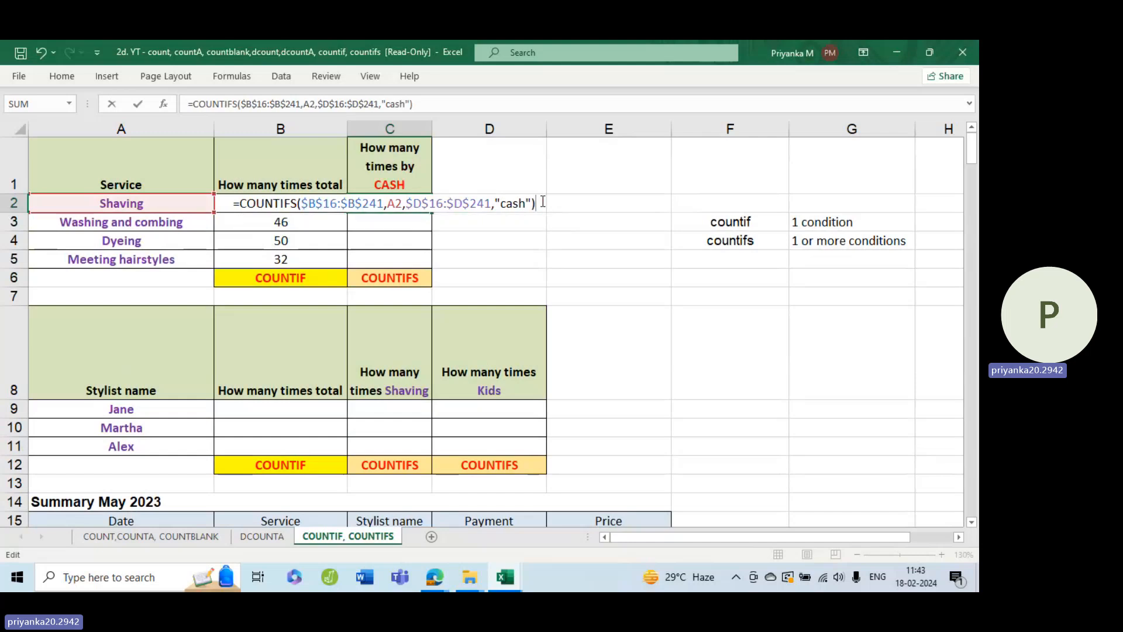
key(Return)
click(418, 202)
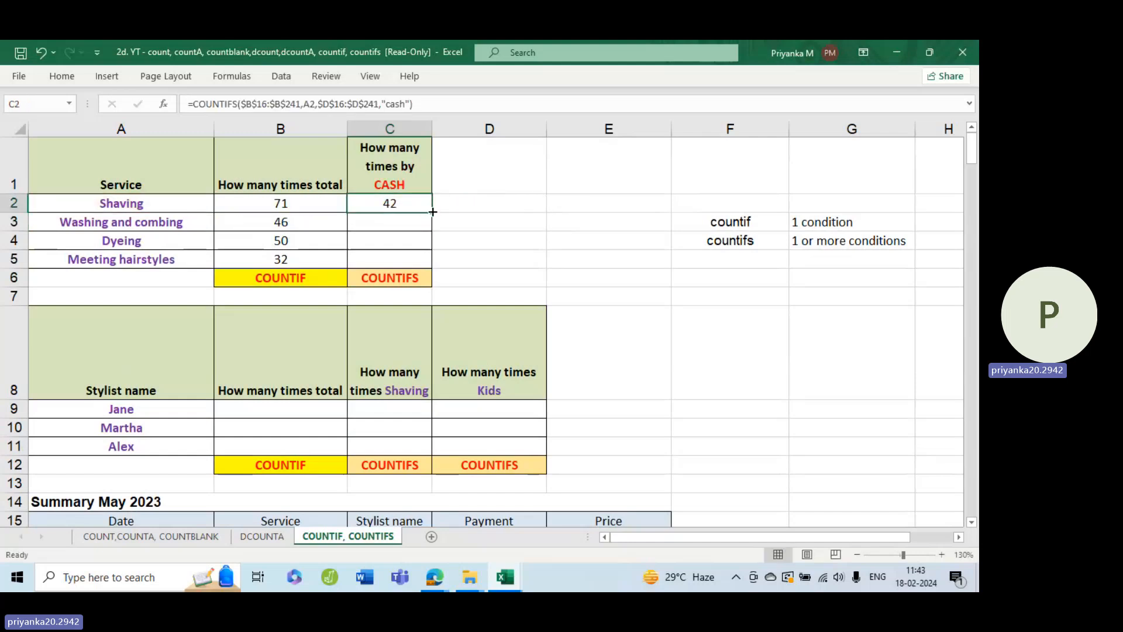
double_click(433, 211)
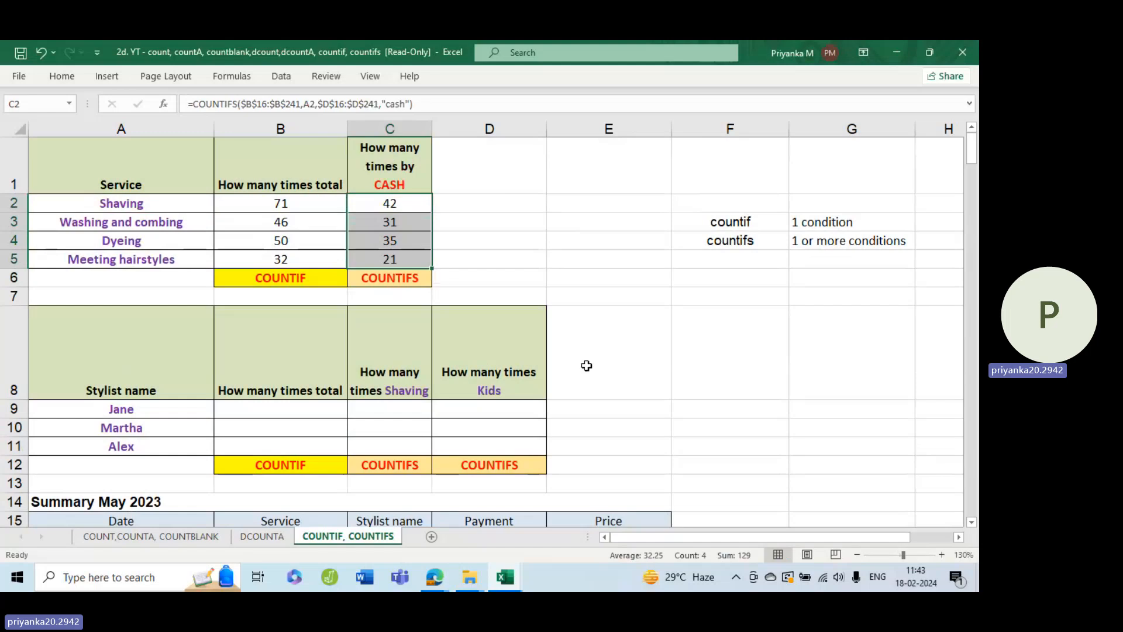
Step: Start a COUNTIF formula in B9 for the stylist totals, with the Stylist name records C16:C241 as its range
scroll(585, 366, down, 1)
scroll(579, 363, up, 1)
scroll(415, 295, down, 1)
scroll(416, 296, down, 1)
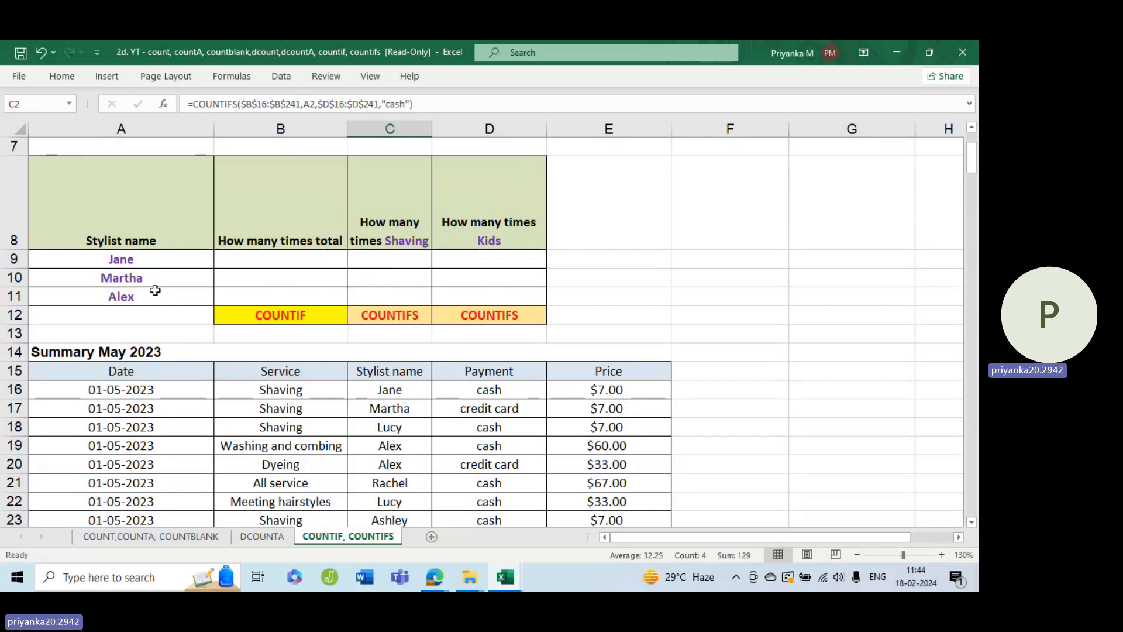
click(292, 259)
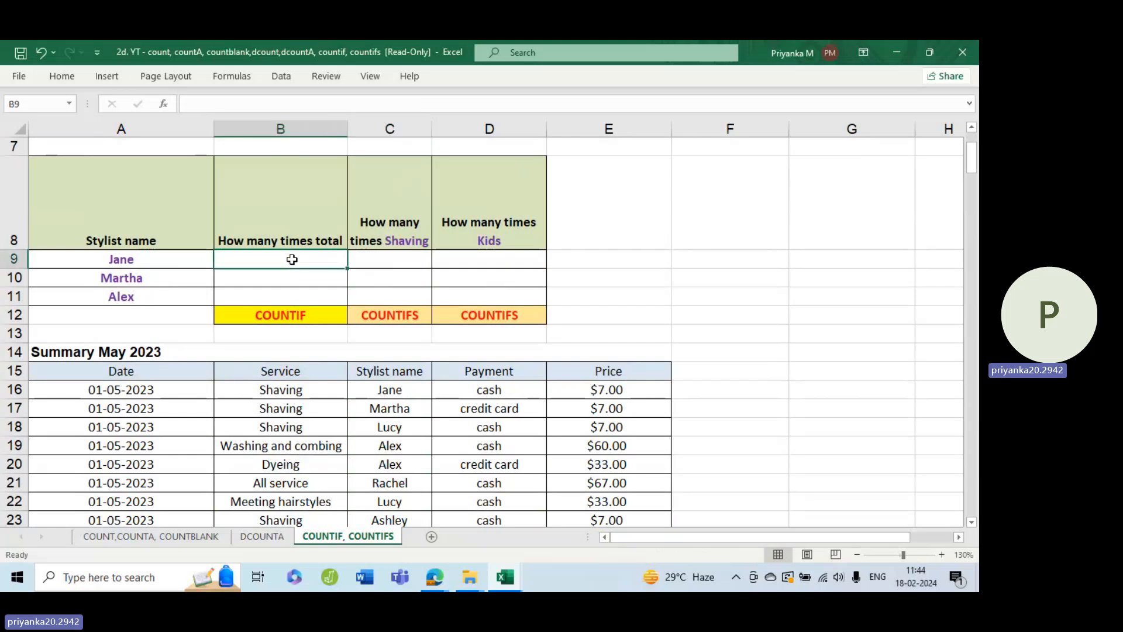
text(=coun)
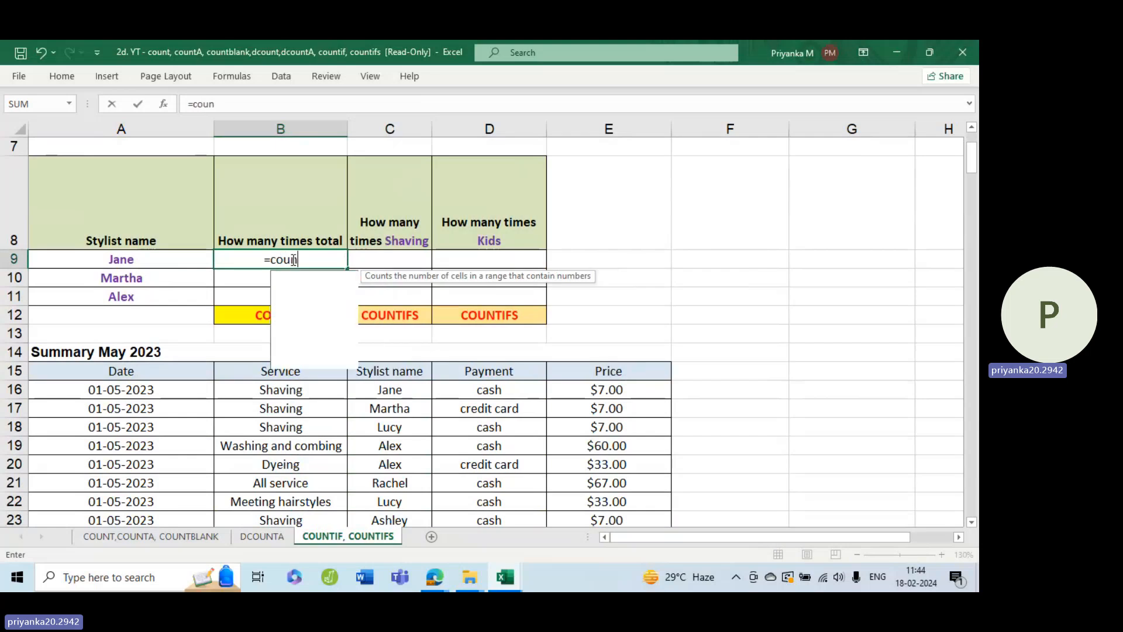
text(ti)
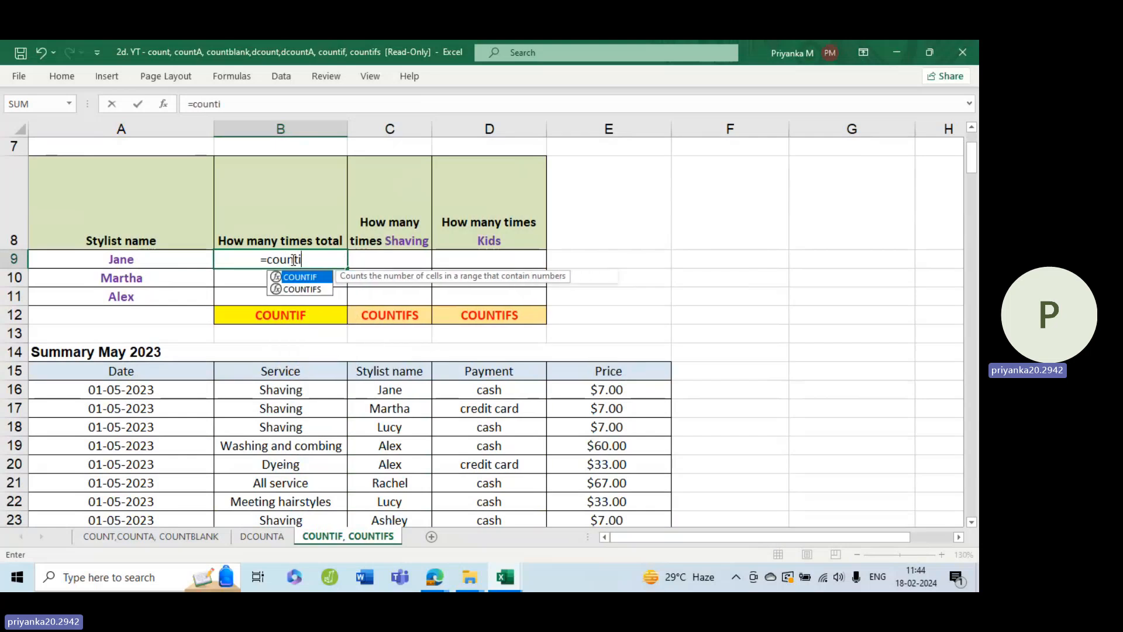
text(f)
key(Tab)
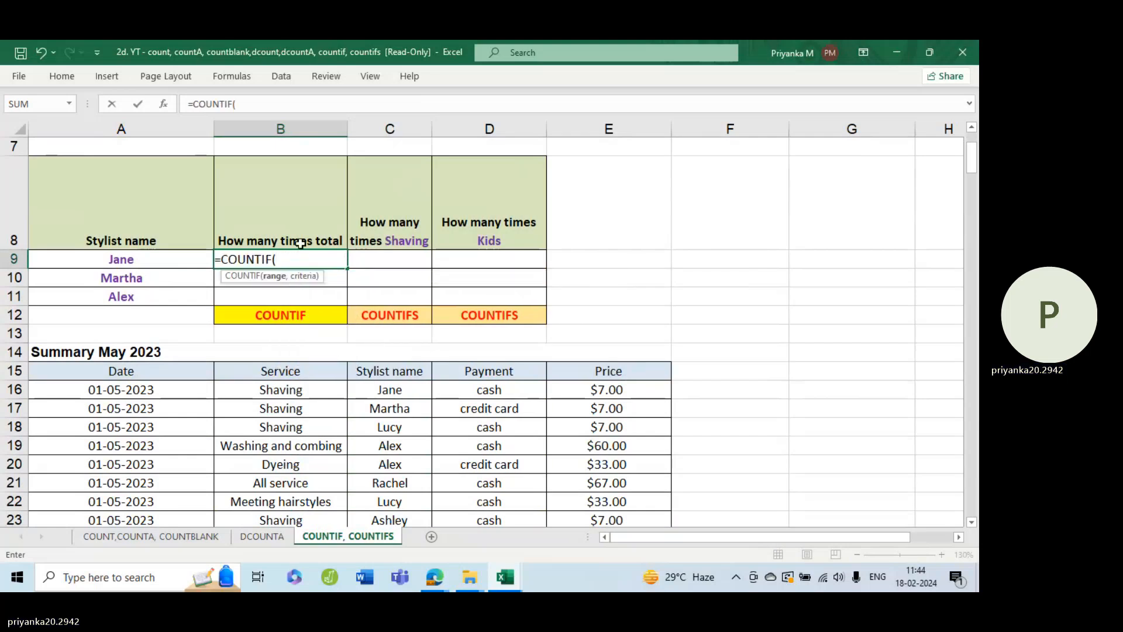
click(414, 390)
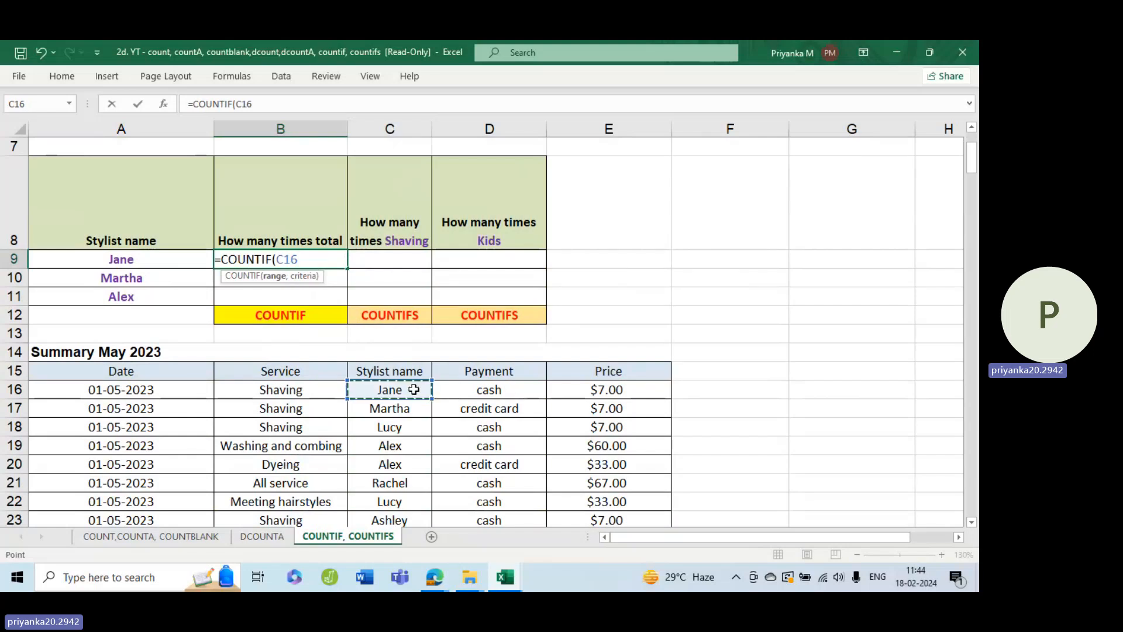
key(ctrl+shift+Down)
Step: Set the stylist name in A9 as the COUNTIF criterion and enter the formula in B9
scroll(421, 389, up, 9)
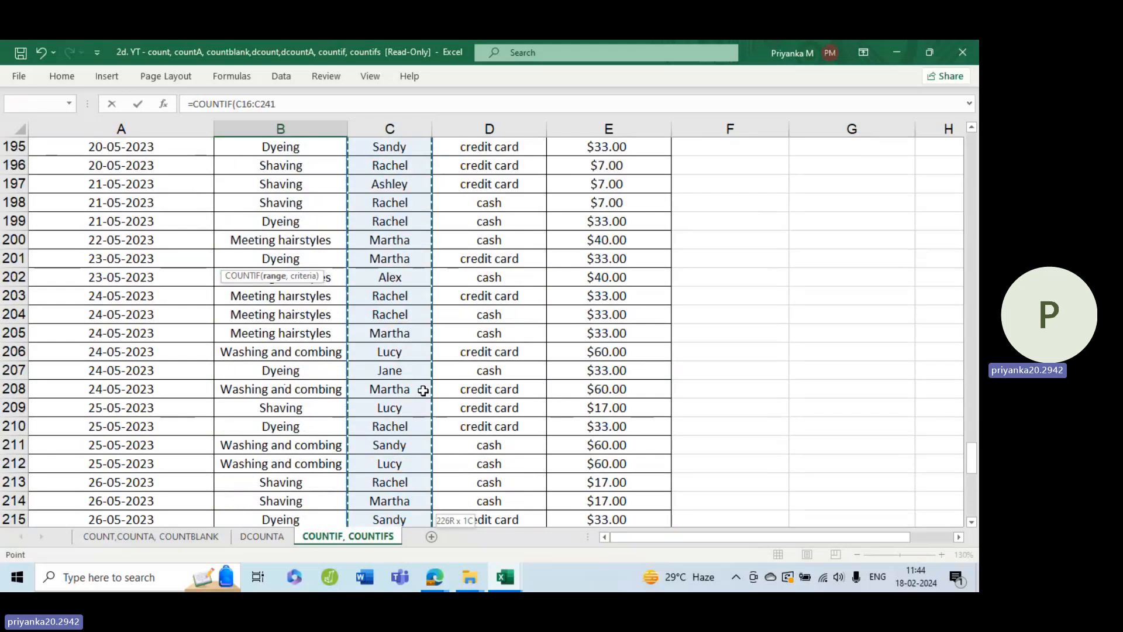
scroll(423, 391, up, 20)
scroll(422, 389, up, 20)
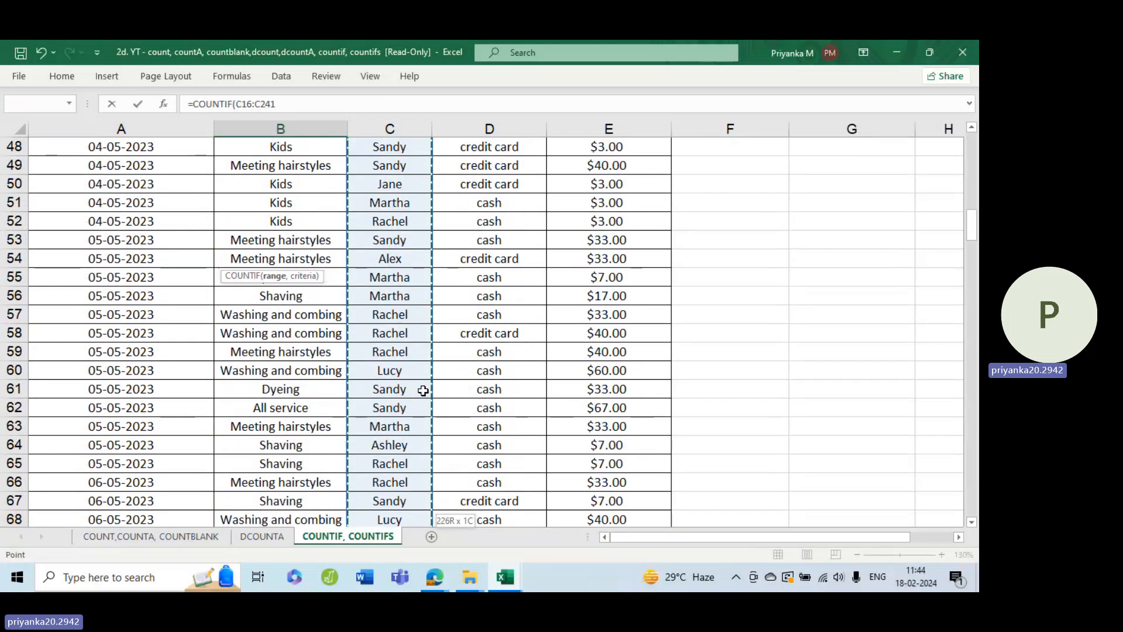
text(,)
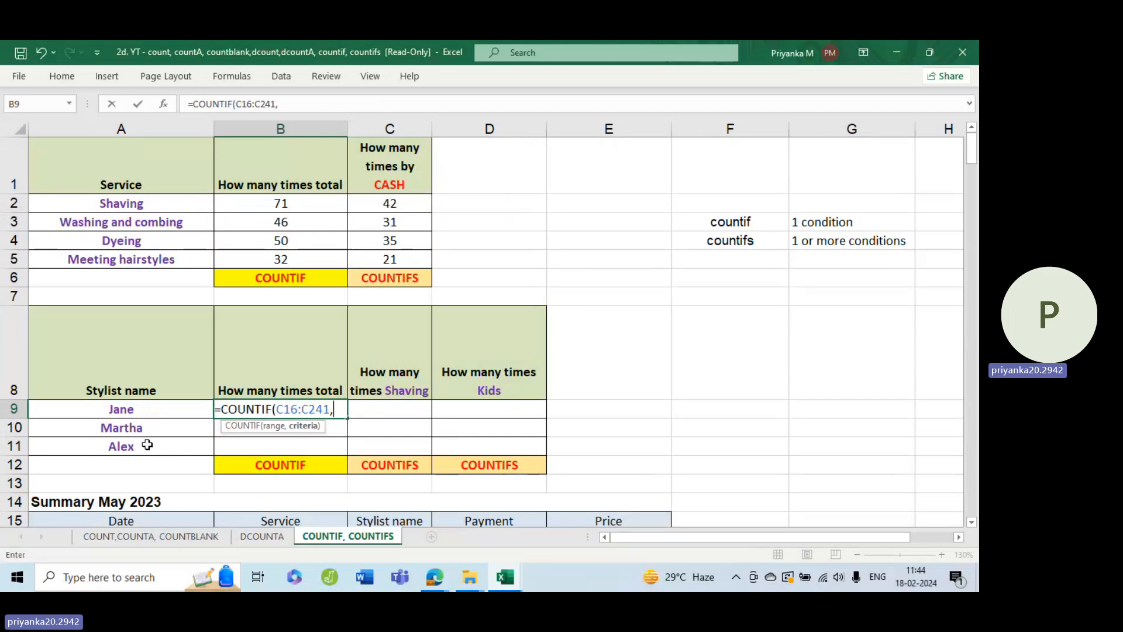
click(148, 408)
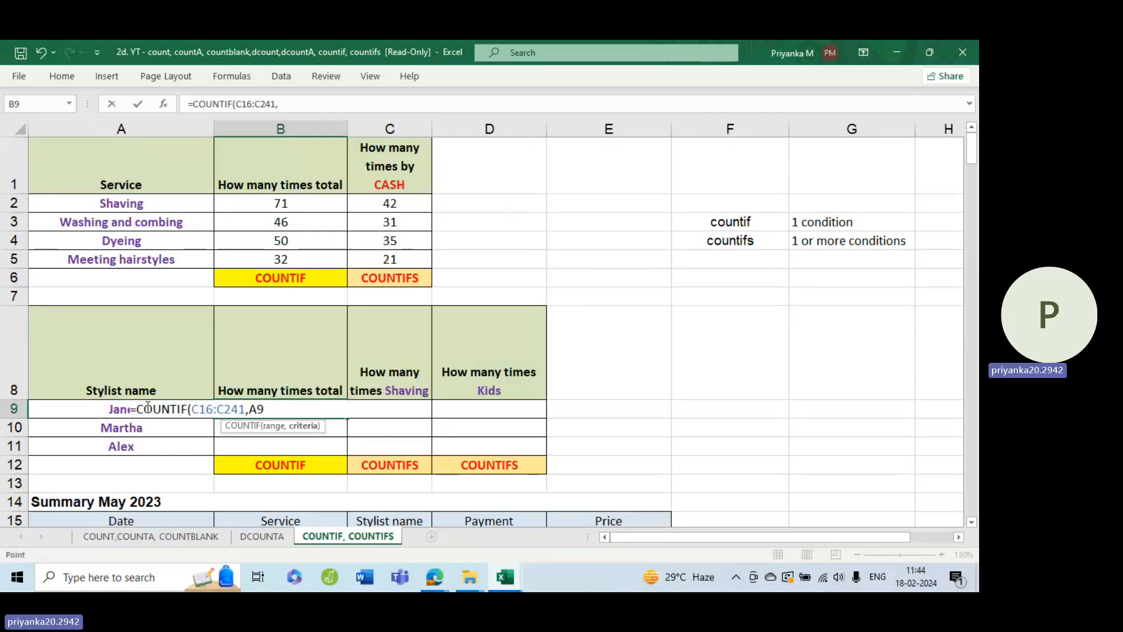
text())
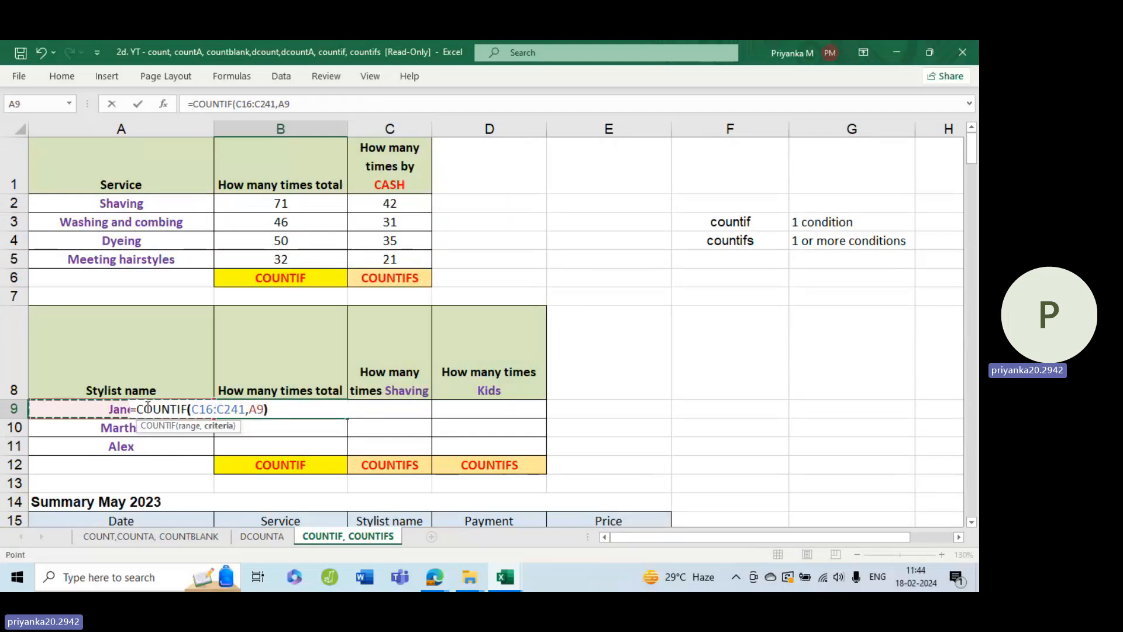
key(Return)
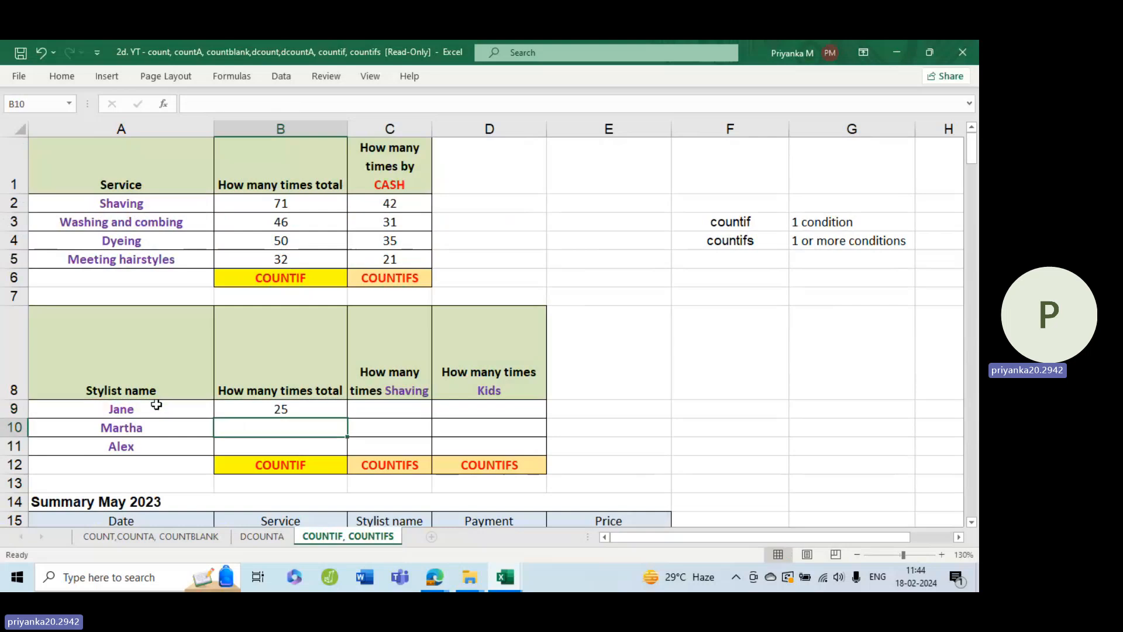
Step: Make the COUNTIF range in B9 absolute as $C$16:$C$241 and fill the formula down to B11
double_click(270, 409)
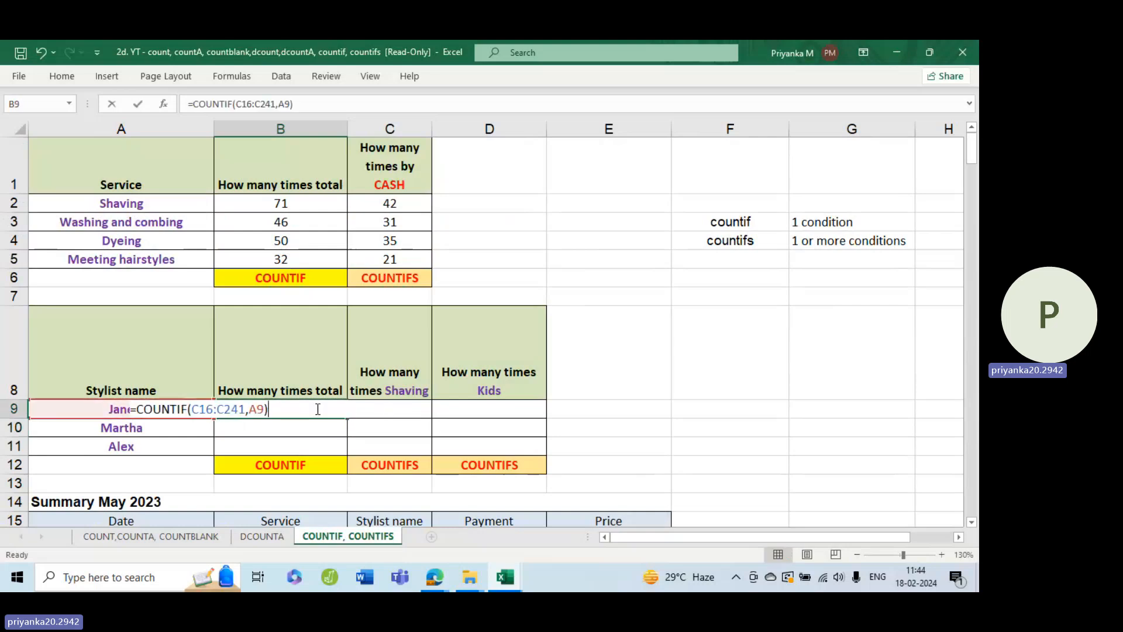
double_click(224, 403)
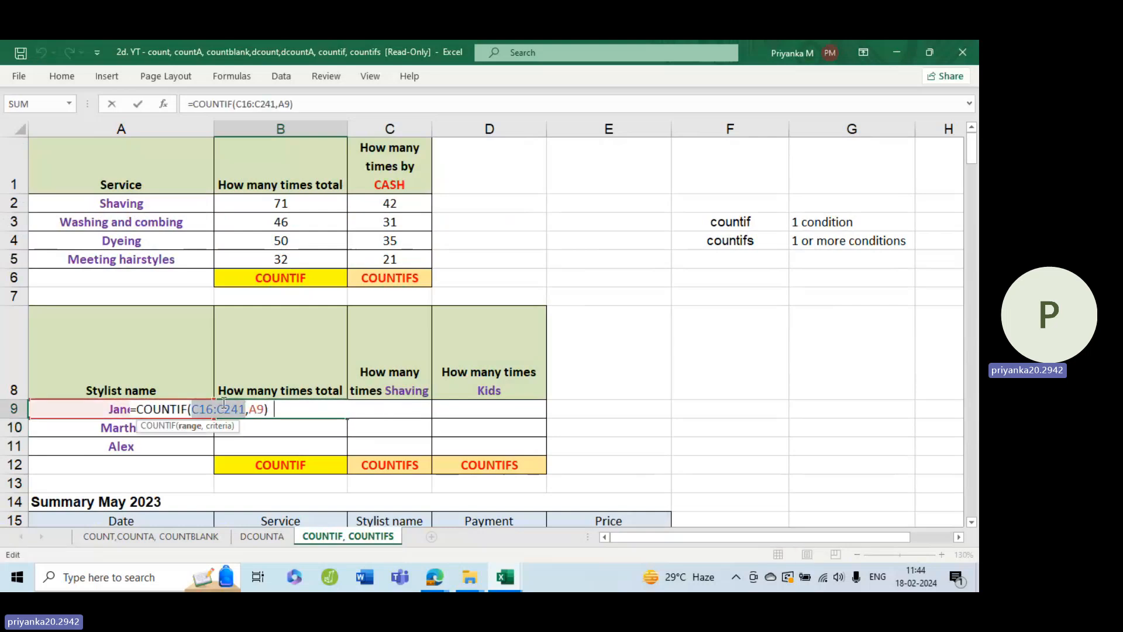
key(F4)
click(314, 409)
key(Return)
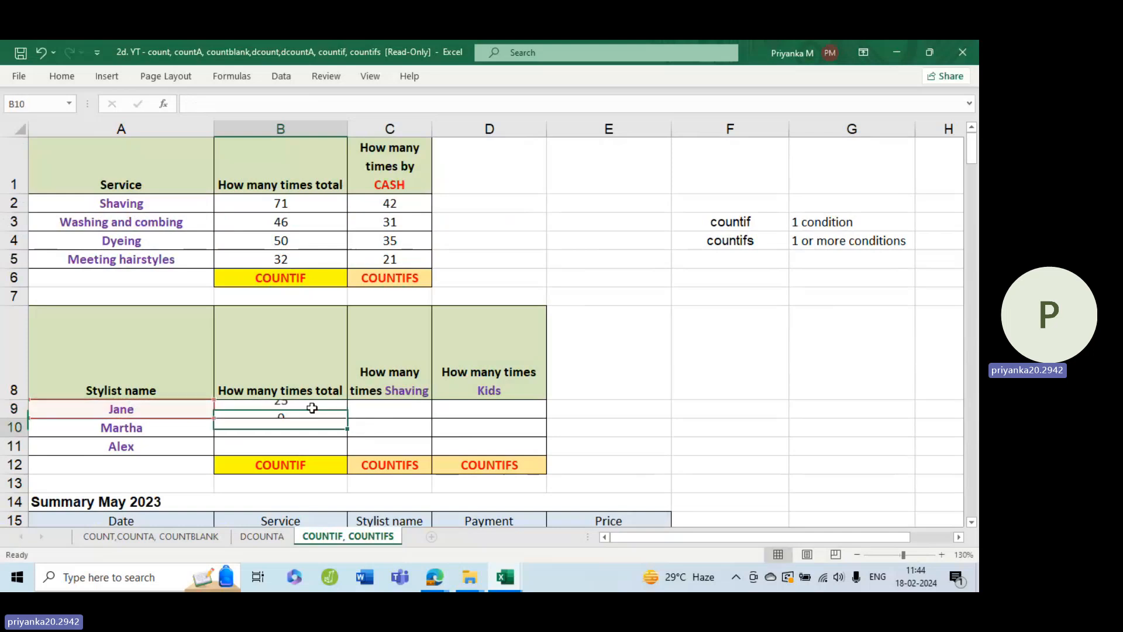
click(313, 408)
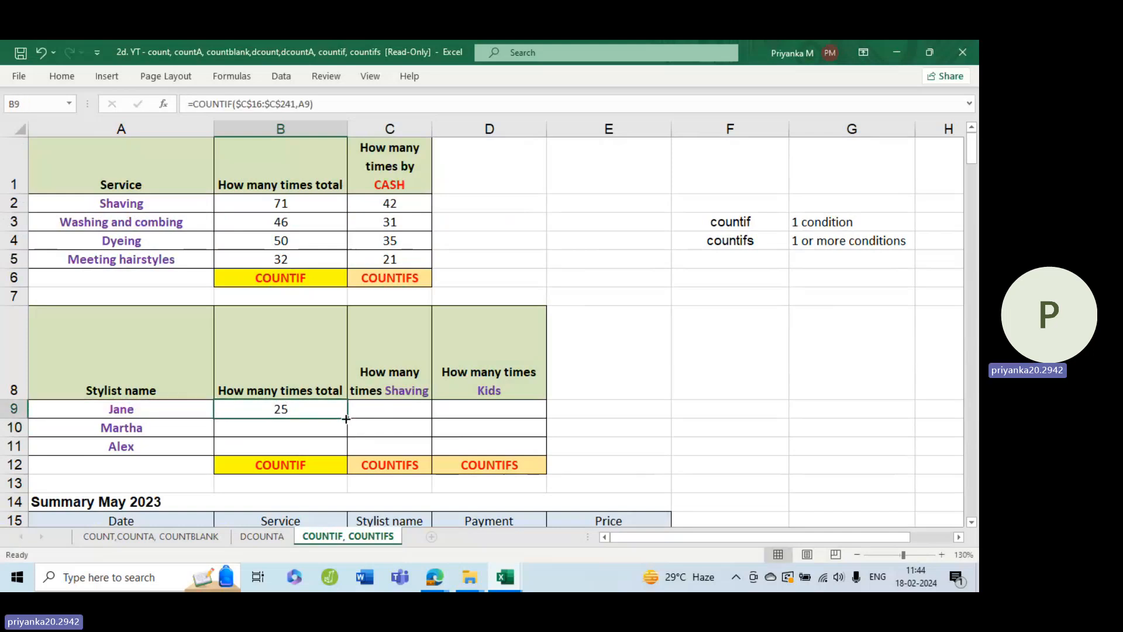
drag(347, 419, 347, 454)
Step: Start a COUNTIFS formula in C9 with the Stylist name records C16:C241 as the first range and A9 as its criterion
click(395, 419)
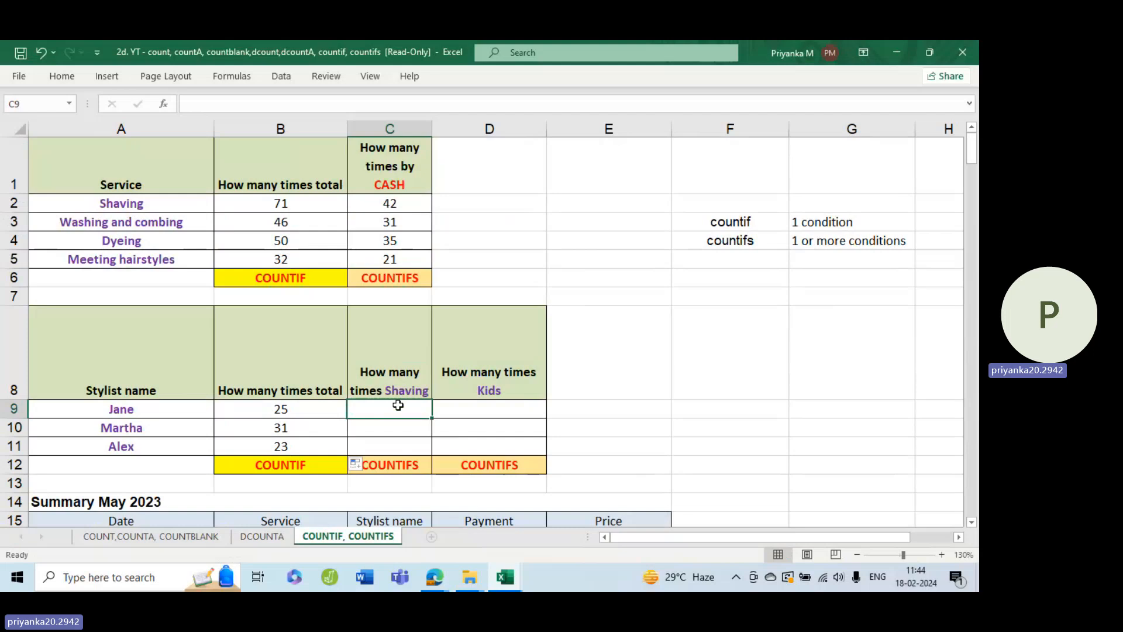
text(=coun)
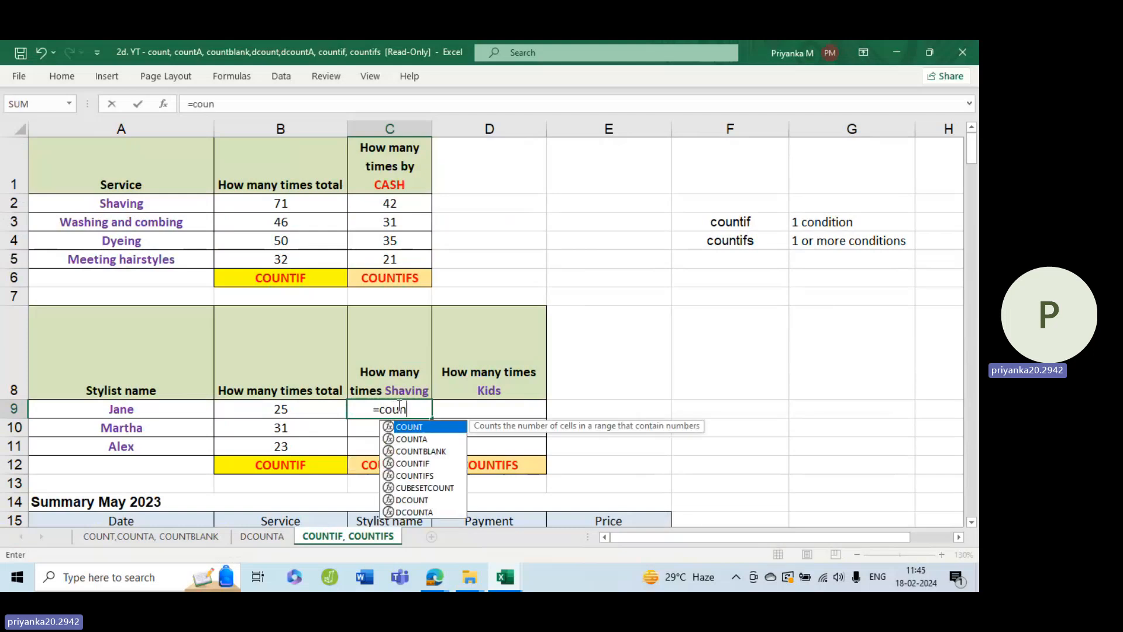
text(tifs)
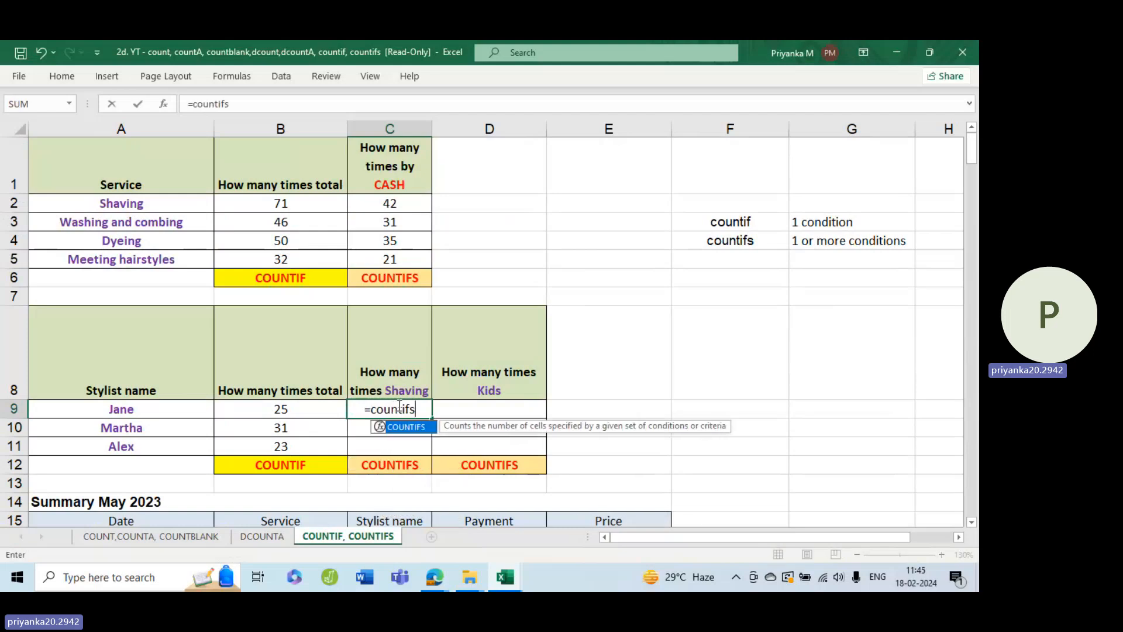
key(Tab)
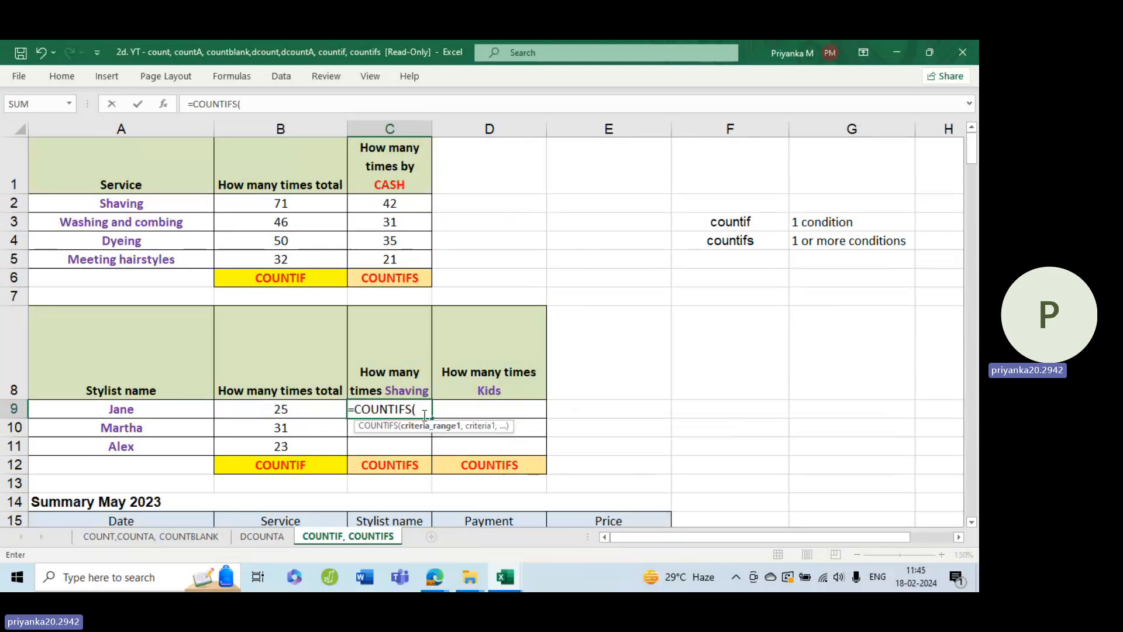
scroll(219, 422, down, 2)
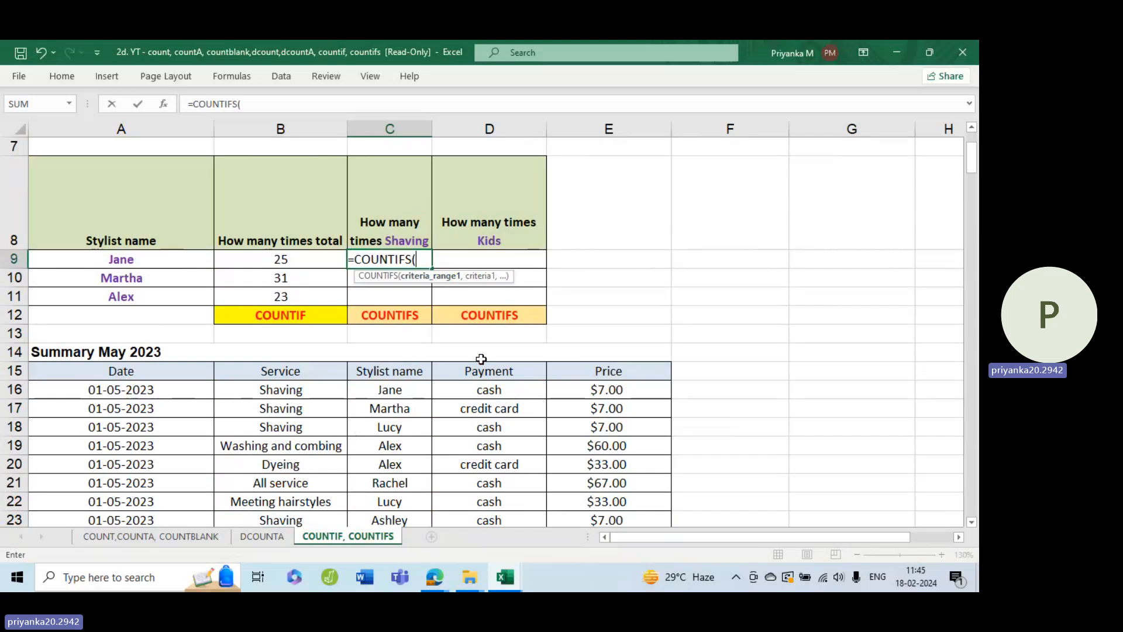
click(413, 386)
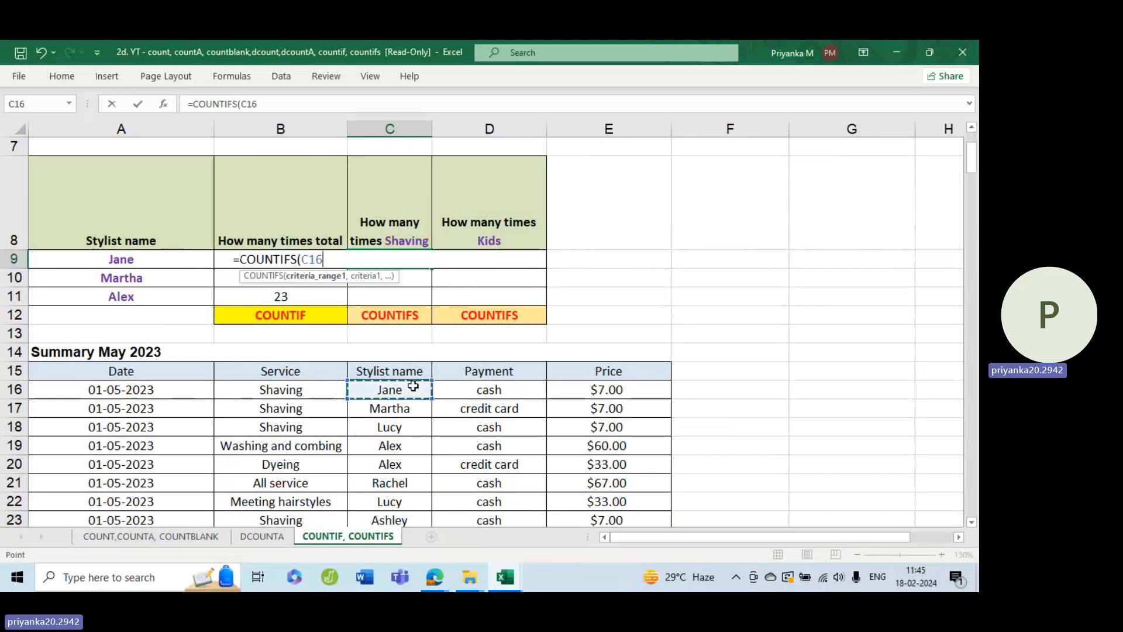
key(ctrl+shift+Down)
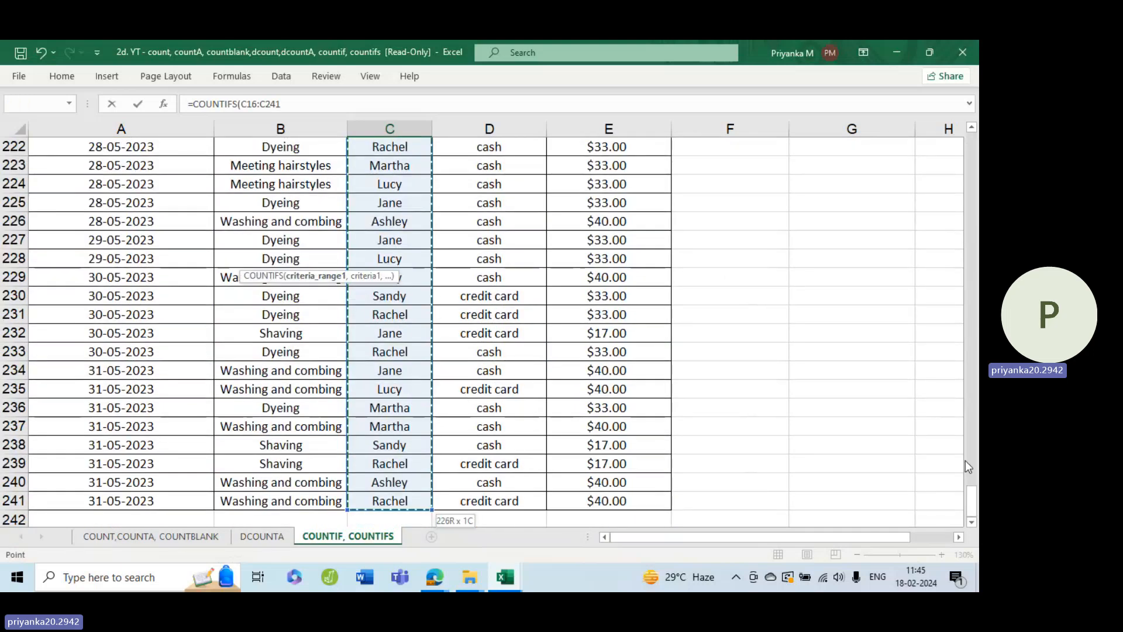
drag(971, 502, 972, 146)
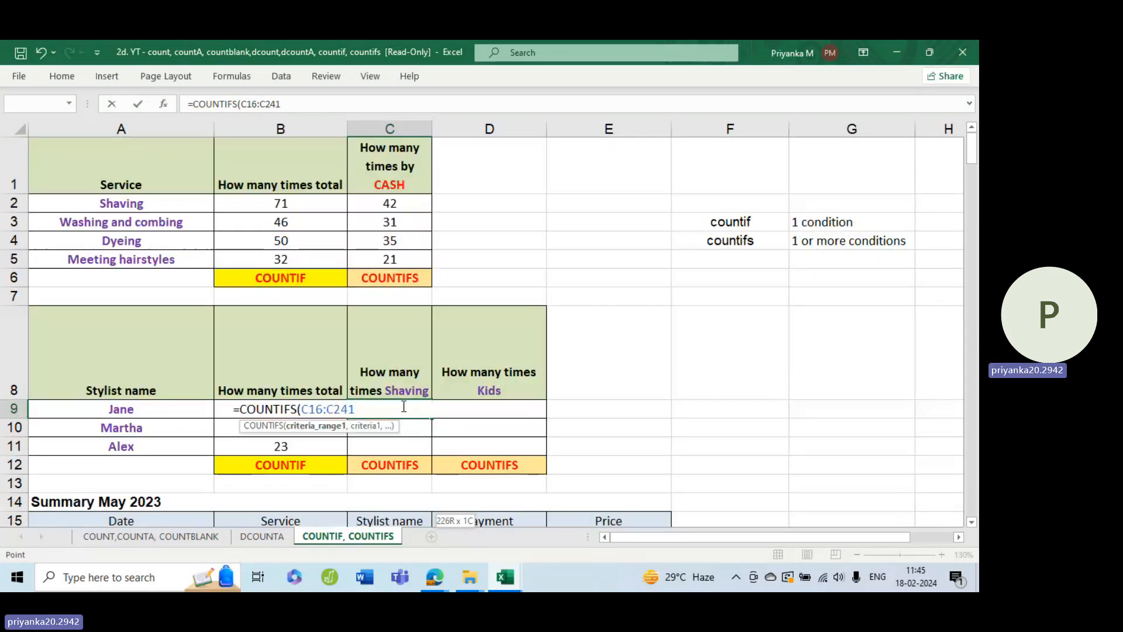
text(,)
click(162, 414)
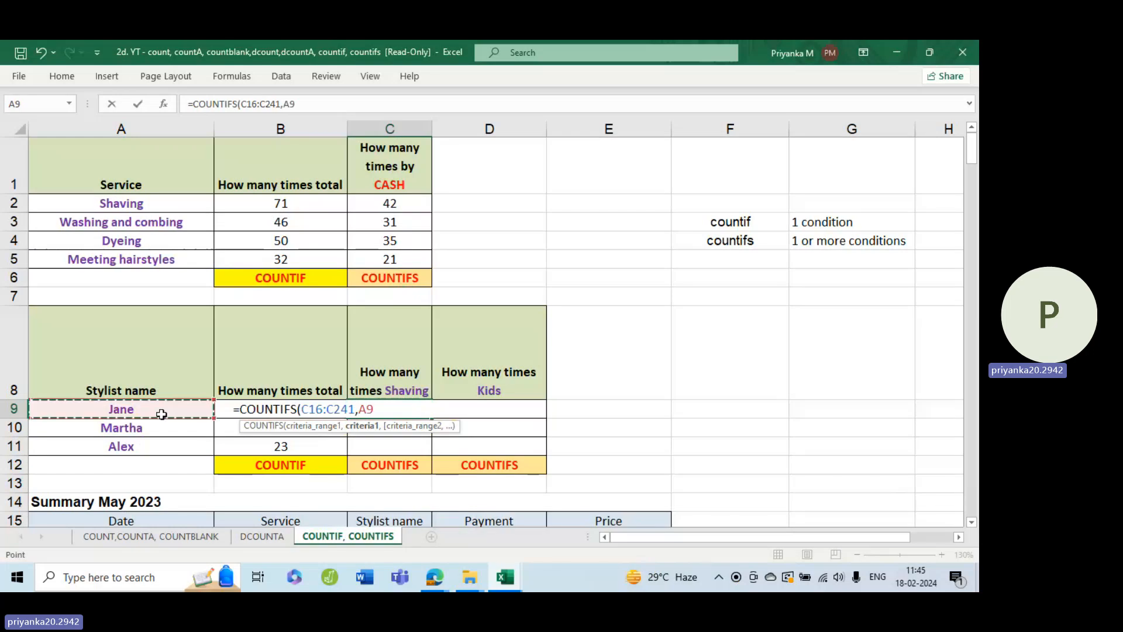
text(,)
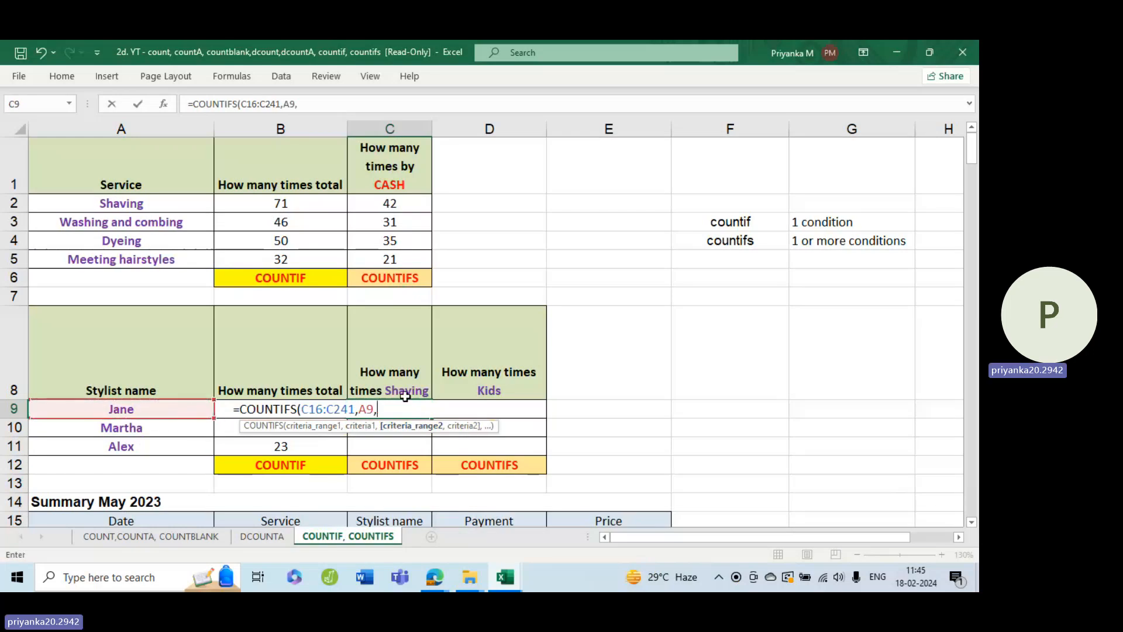
Step: Add the Service records B16:B241 as the second COUNTIFS range in C9, with "Shaving" as its criterion, and close the formula
scroll(413, 387, down, 2)
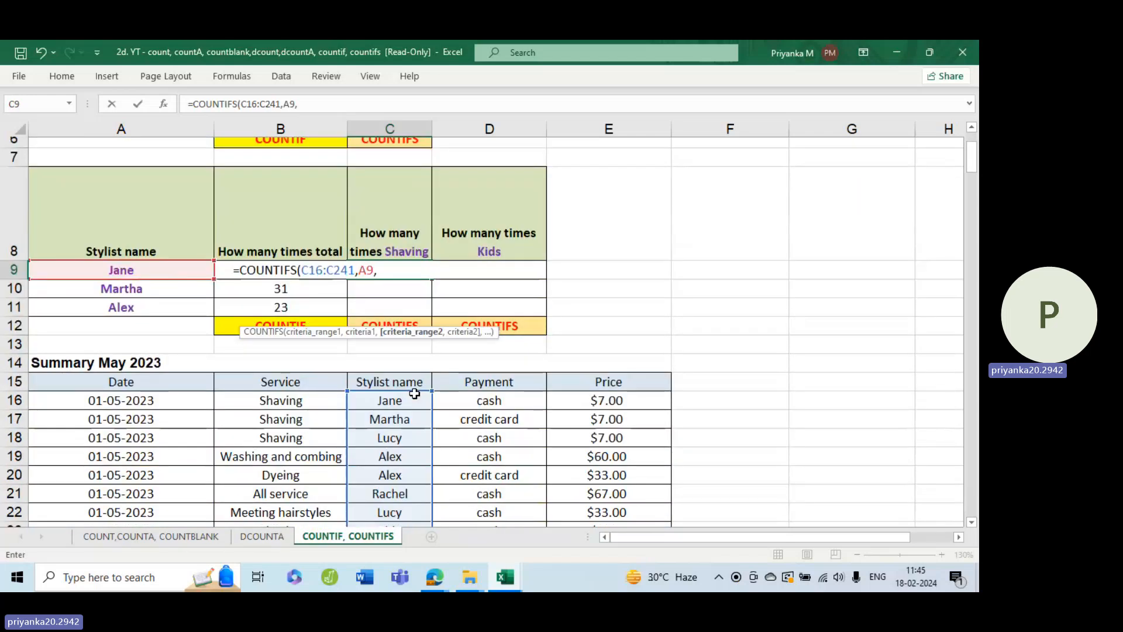
click(313, 390)
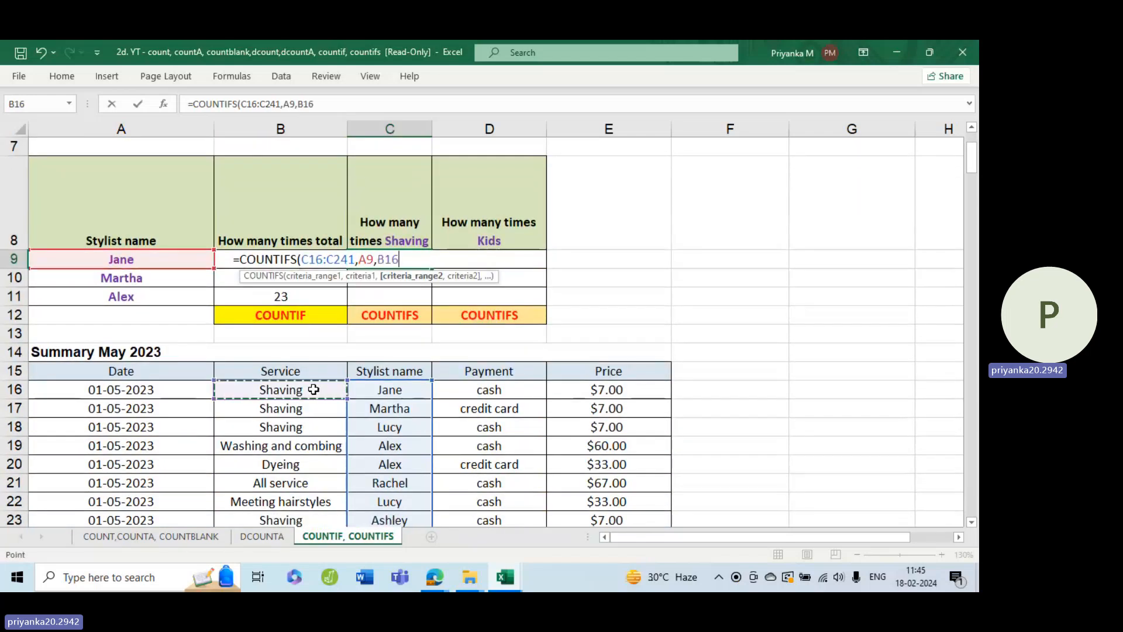
key(ctrl+shift+Down)
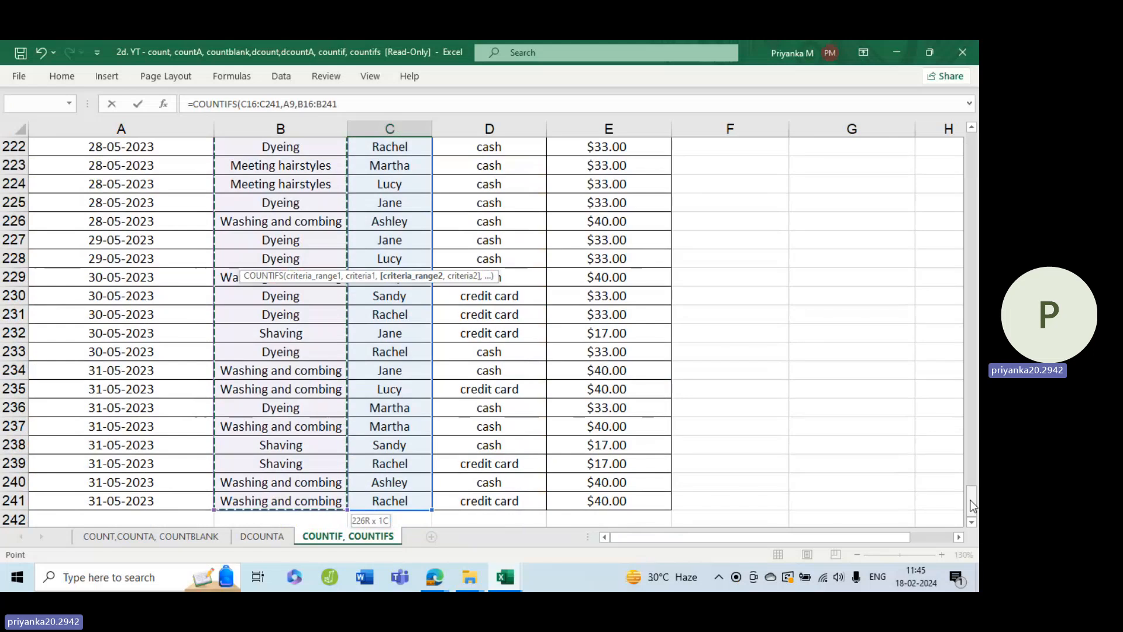
drag(972, 498, 972, 155)
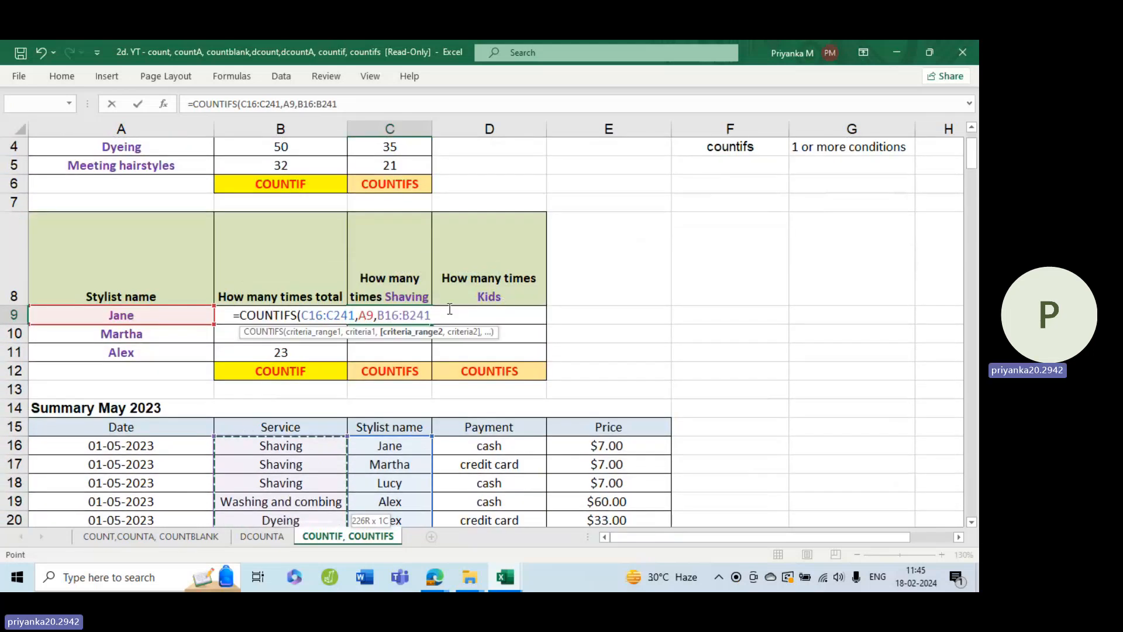
text(,)
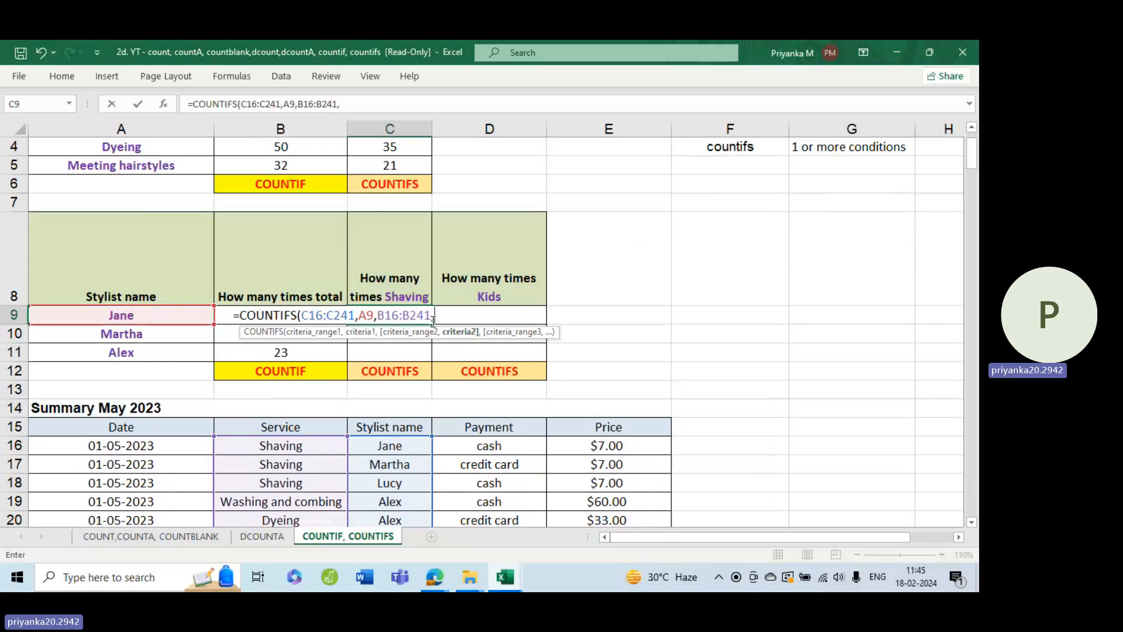
text("Shaving"))
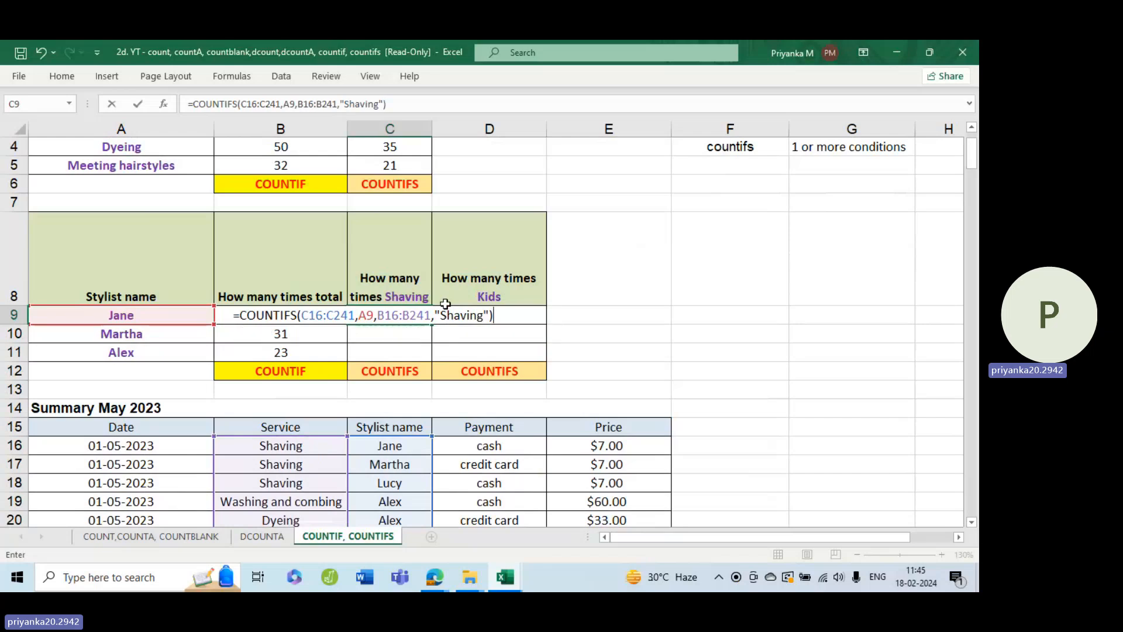
Step: Make the COUNTIFS ranges in C9 absolute as $C$16:$C$241 and $B$16:$B$241, enter the formula and fill it down to C11
double_click(317, 320)
key(F4)
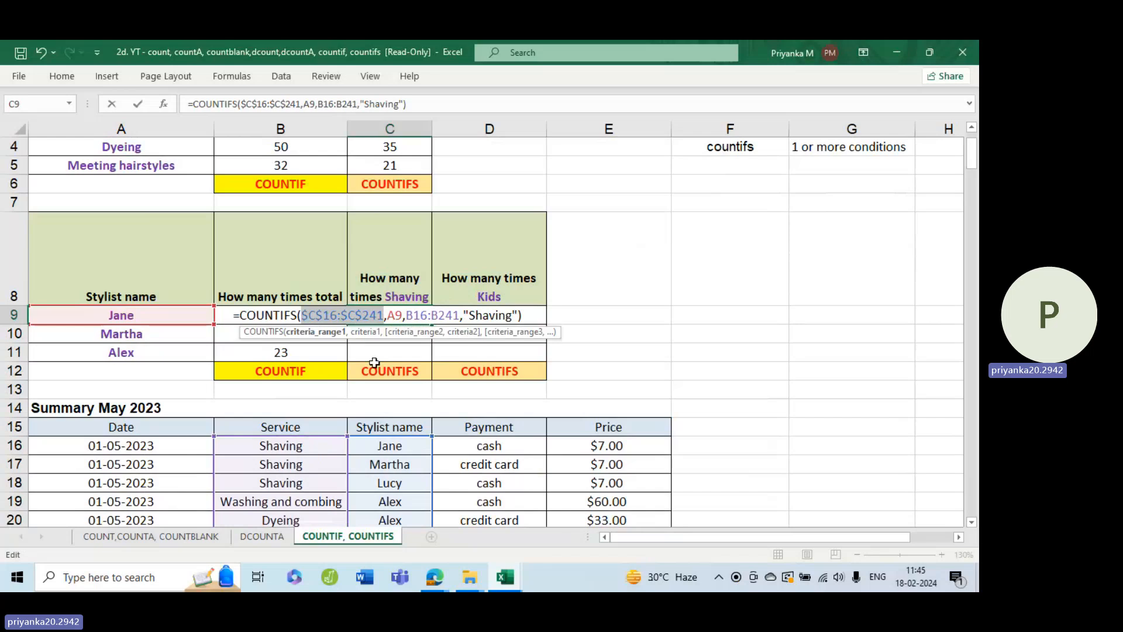
double_click(452, 316)
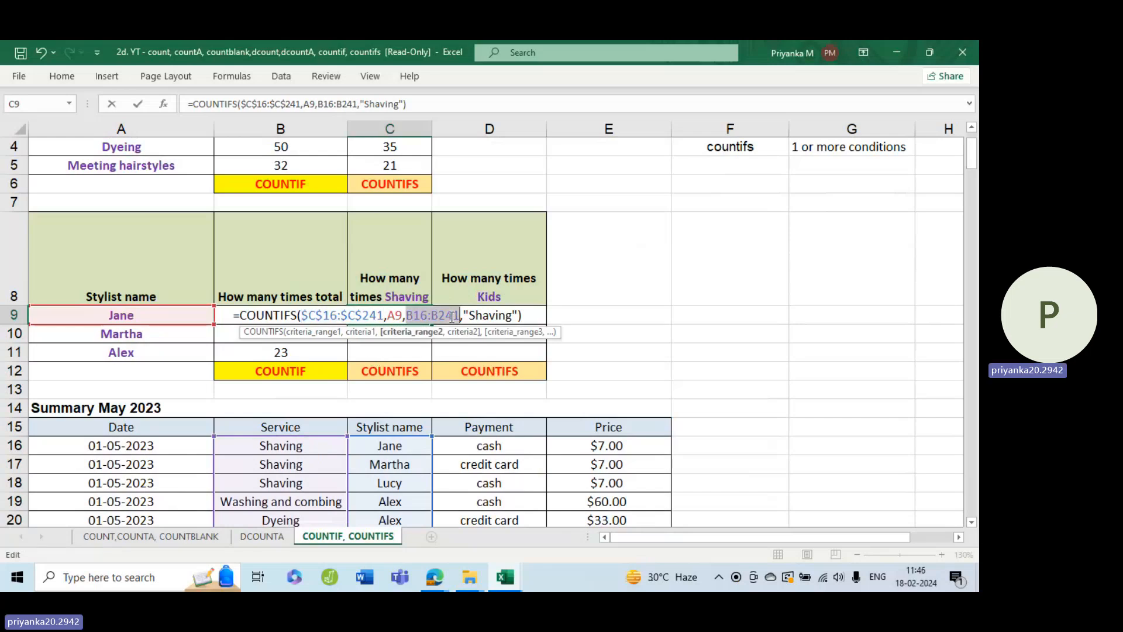
key(F4)
key(End)
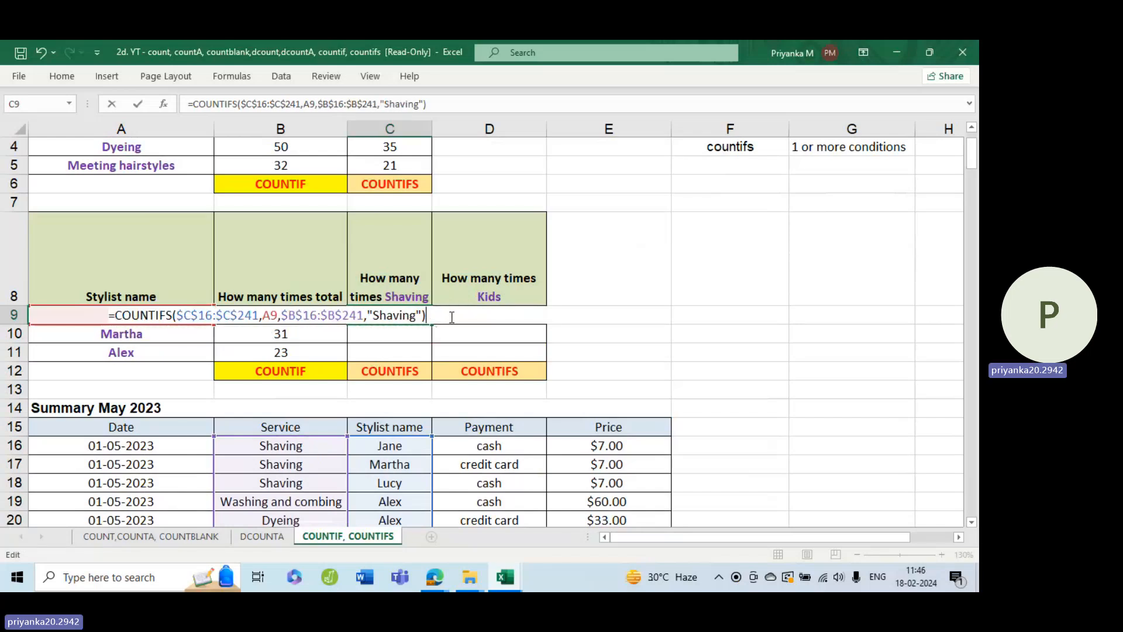
key(Return)
click(421, 316)
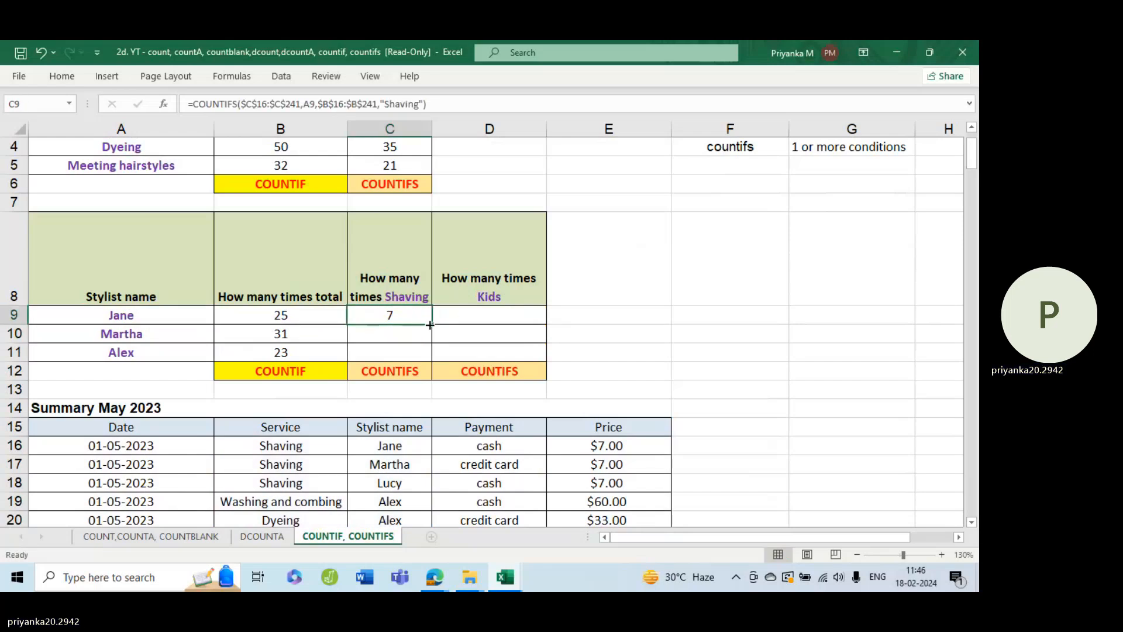
double_click(430, 325)
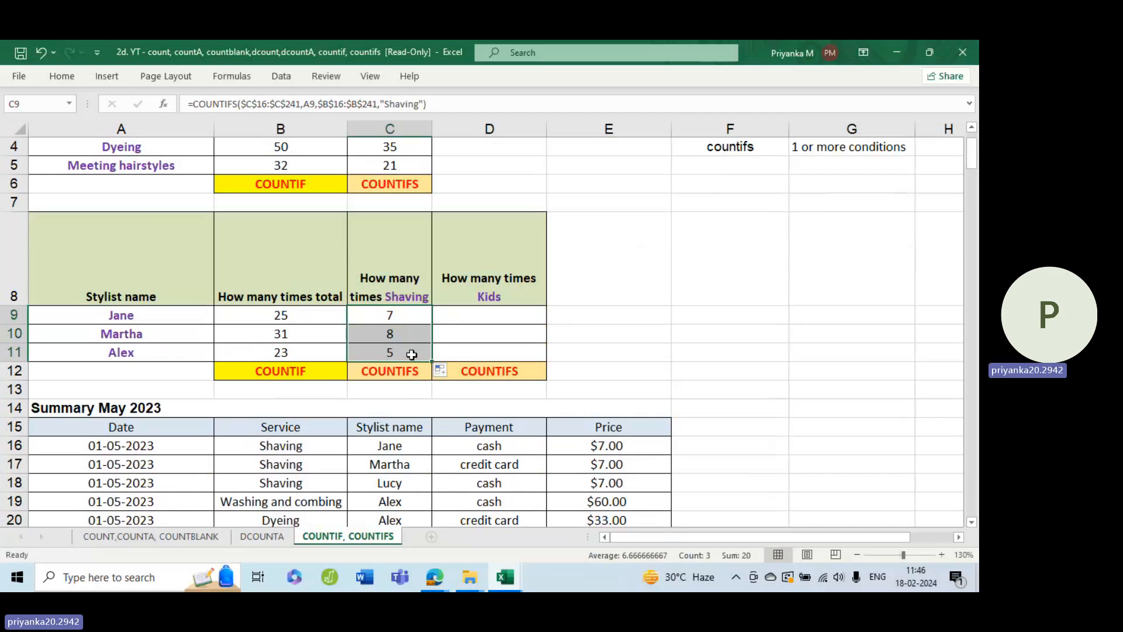
Step: Start a COUNTIFS formula in D9 for the Kids count, with stylist records C16:C241 as the first range and A9 as its criterion
click(477, 323)
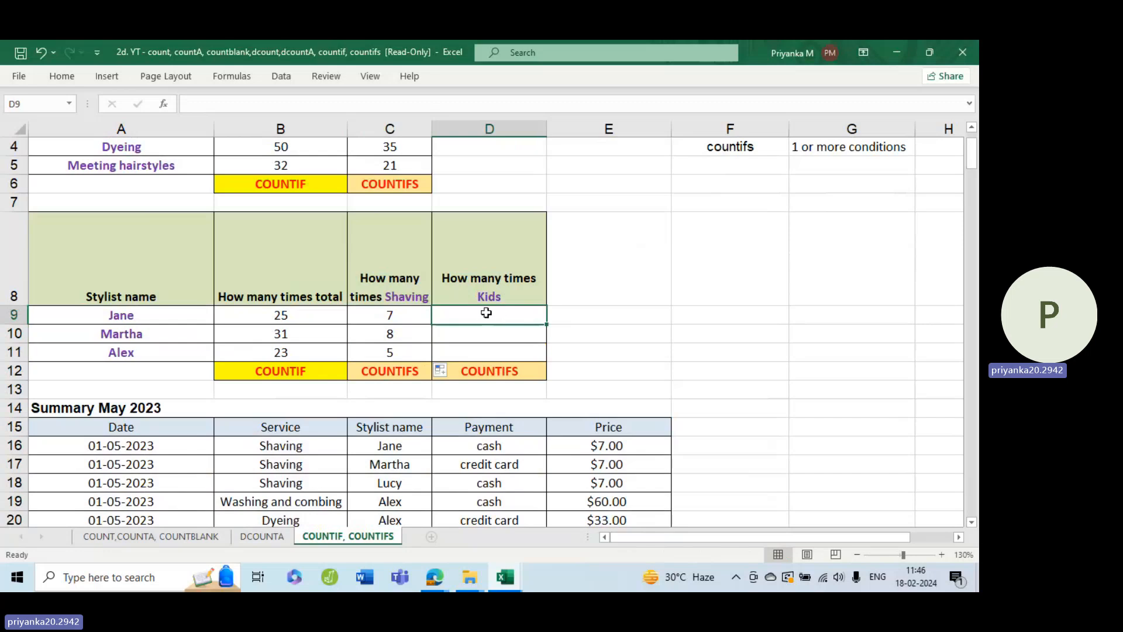
double_click(487, 313)
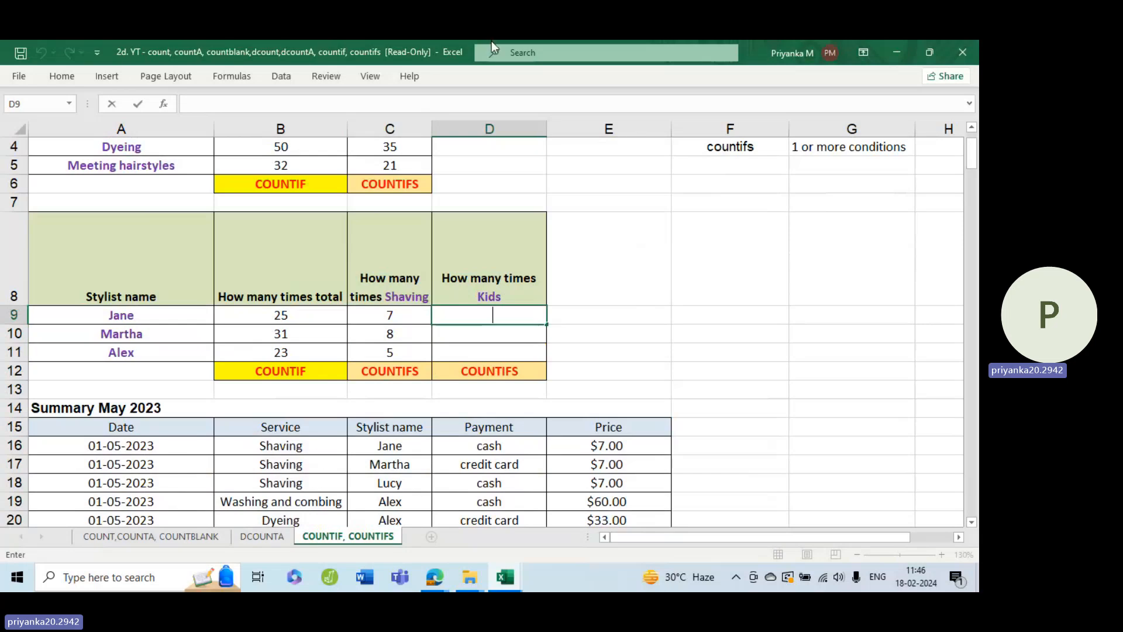
text(=co)
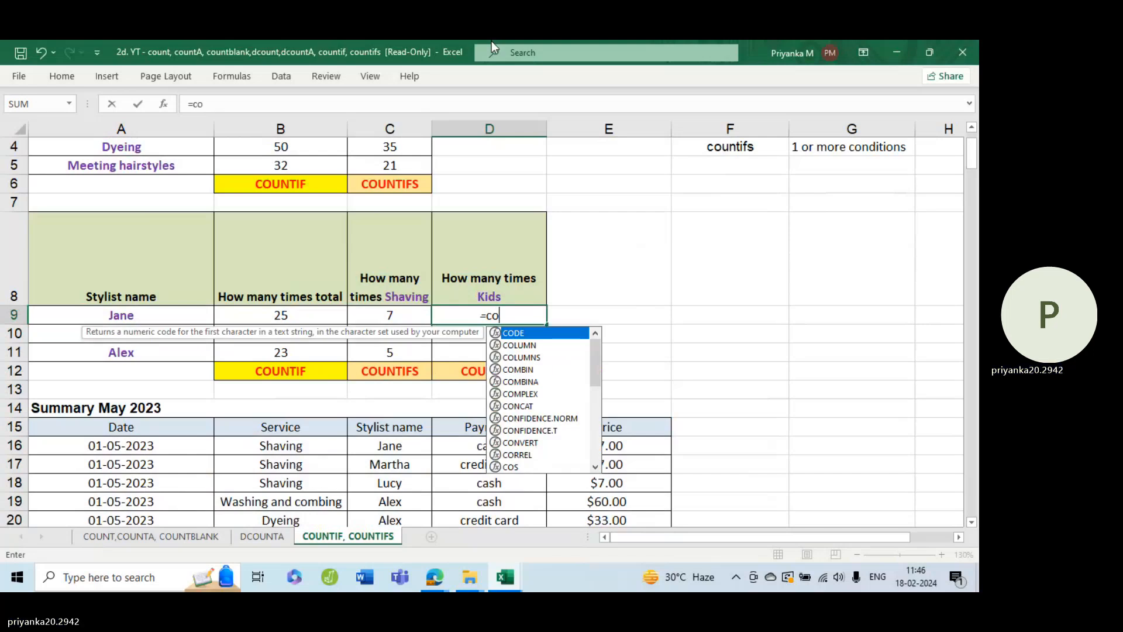
text(untif)
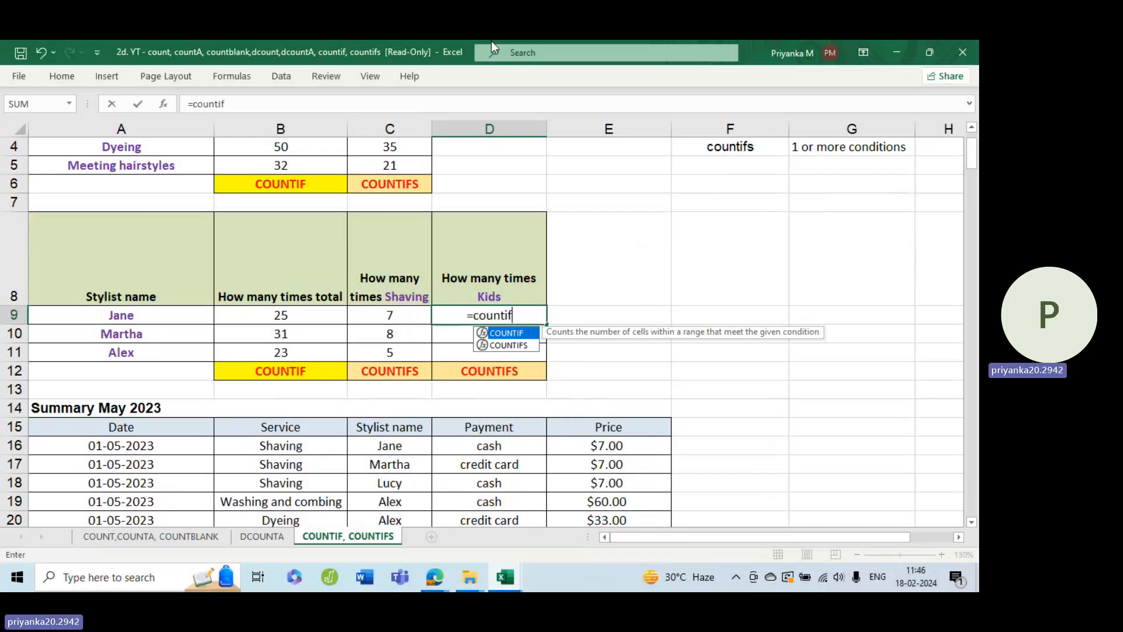
text(s)
key(Tab)
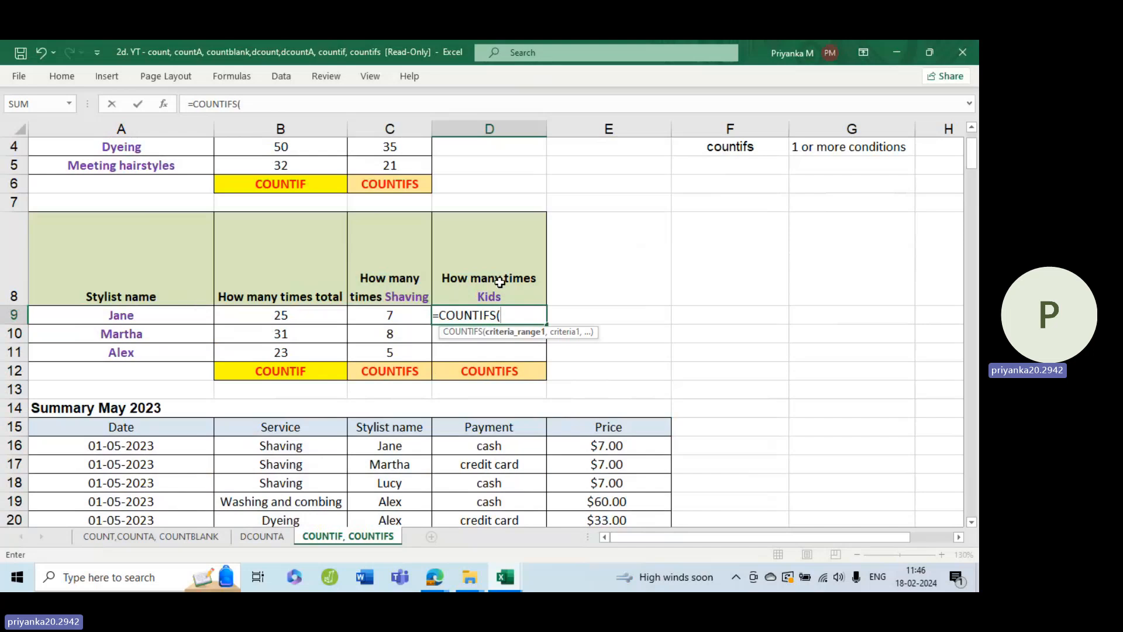
click(404, 447)
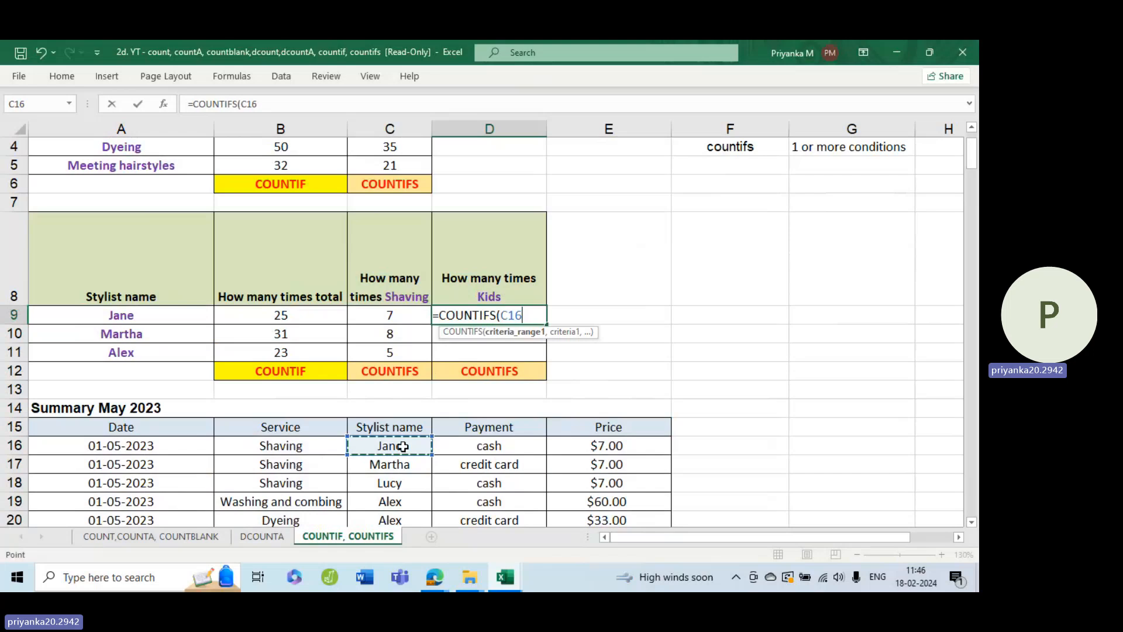
key(ctrl+shift+Down)
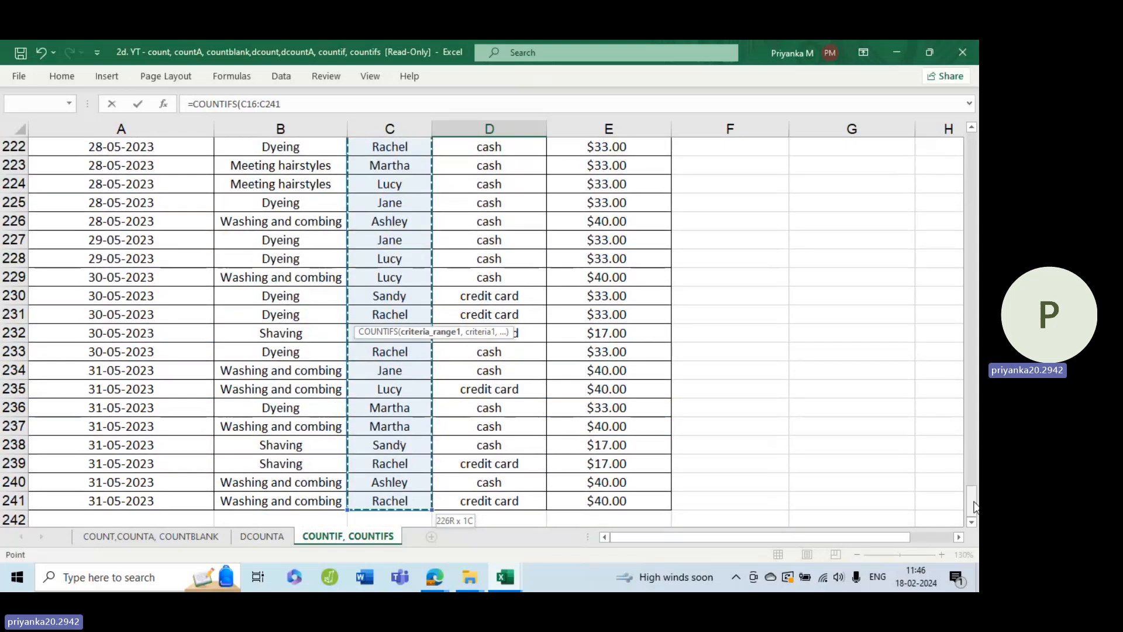
drag(976, 507, 975, 153)
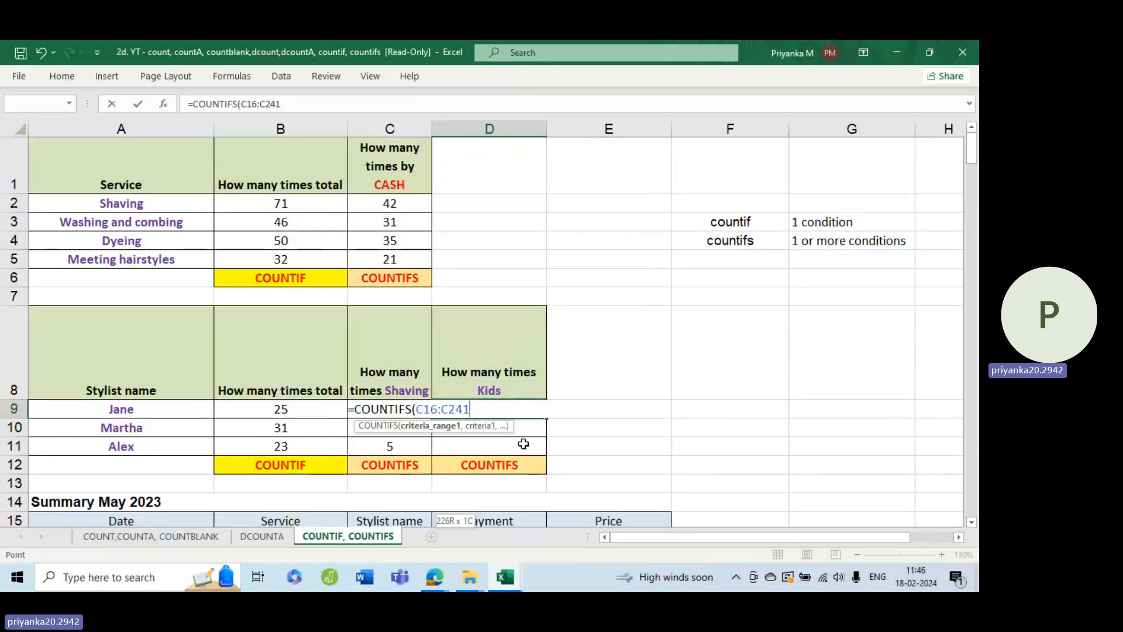
text(,)
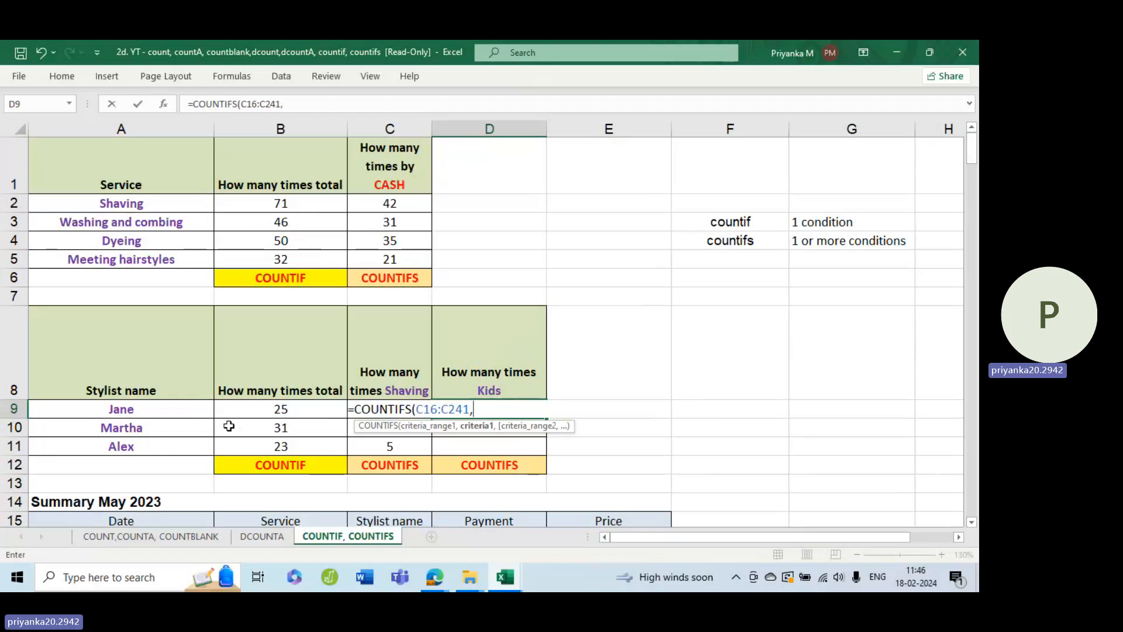
click(192, 411)
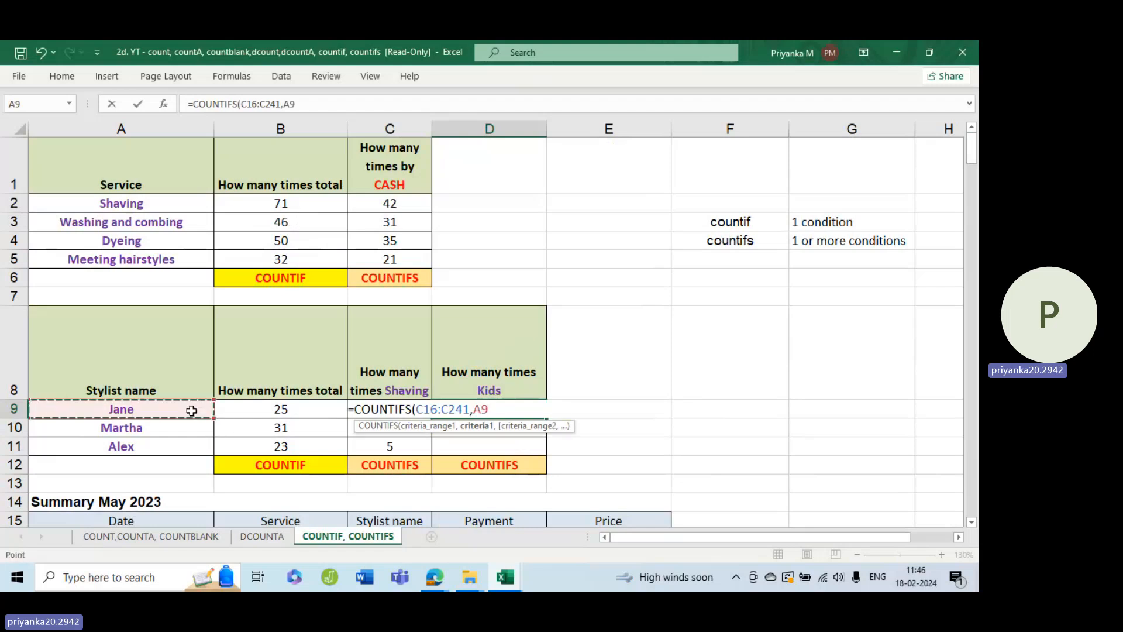
text(,)
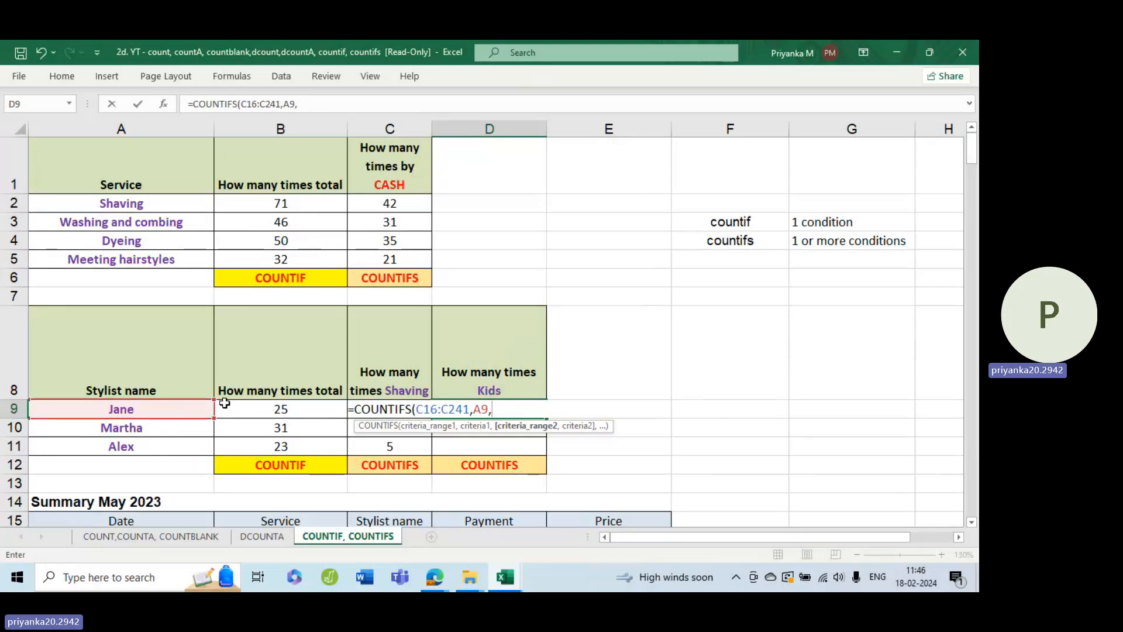
Step: Add the Service records B16:B241 as the second COUNTIFS criteria range in D9
scroll(228, 403, down, 2)
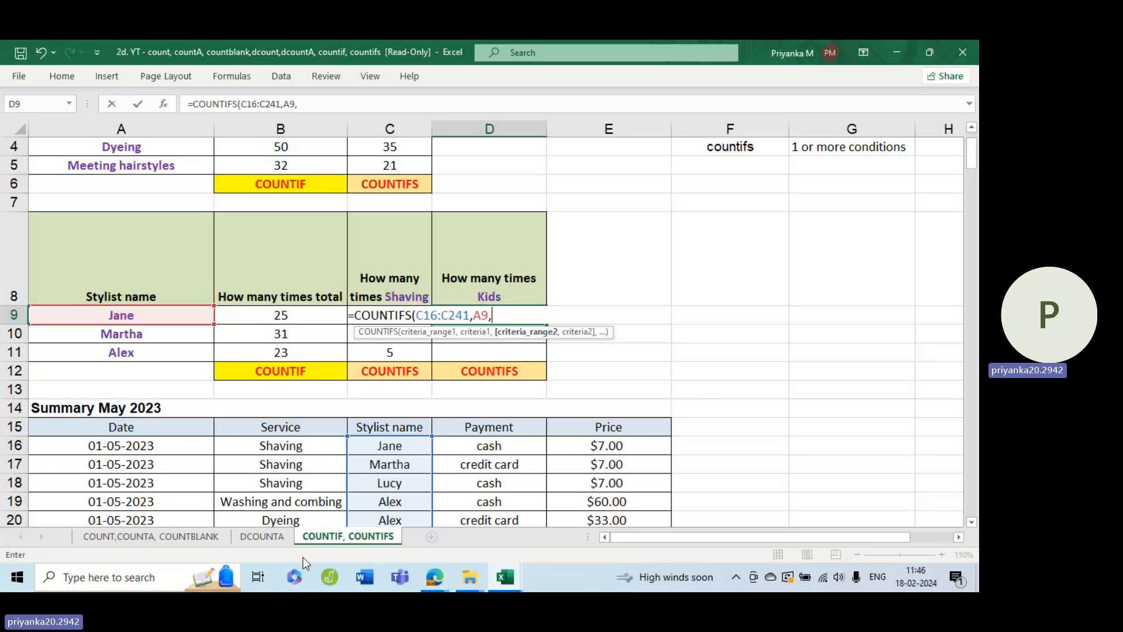
click(308, 442)
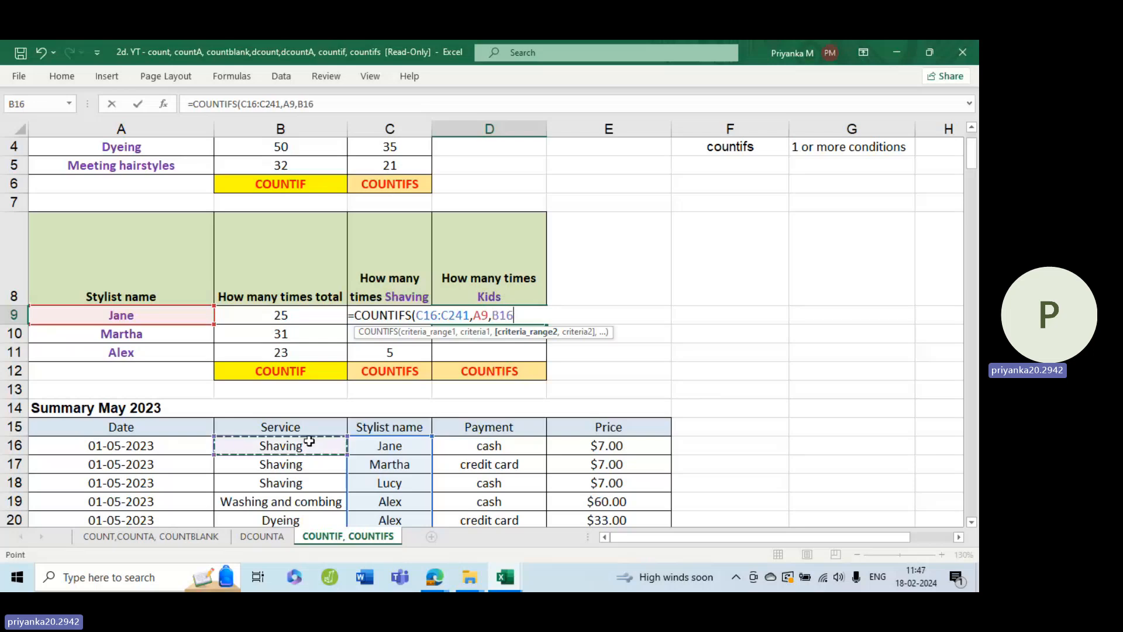
key(Tab)
key(ctrl+shift+Down)
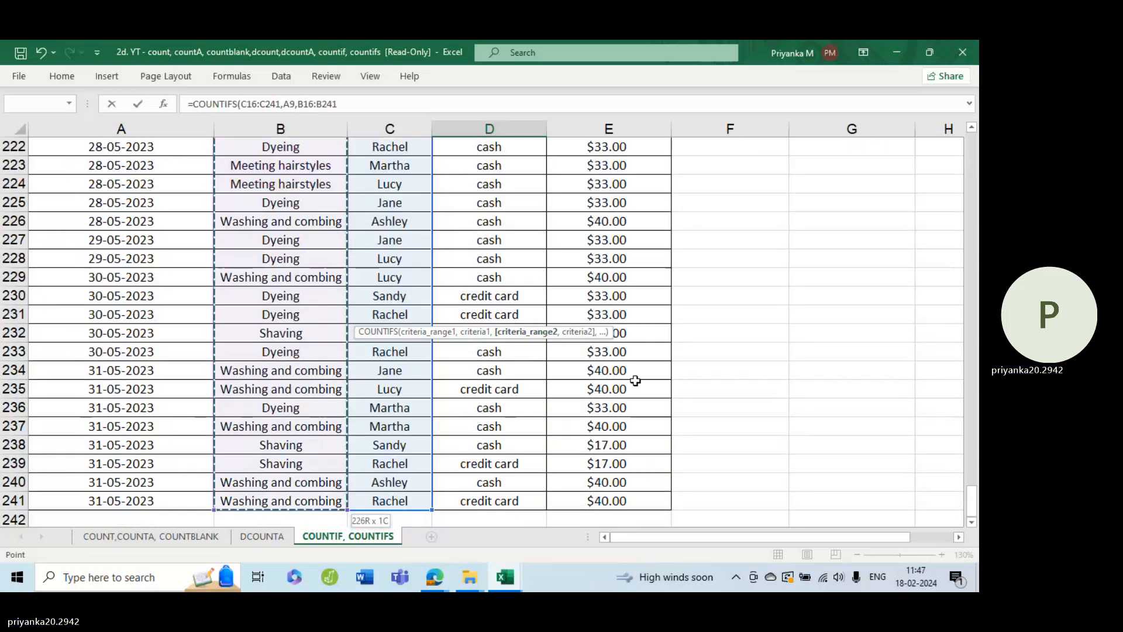
scroll(636, 380, up, 20)
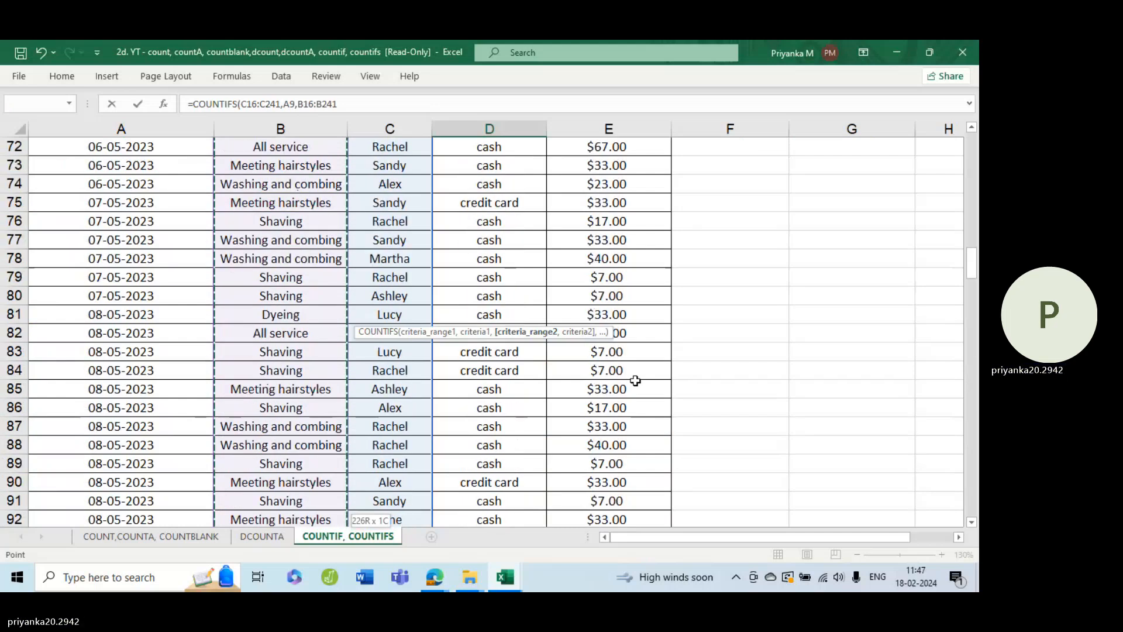
scroll(635, 380, up, 20)
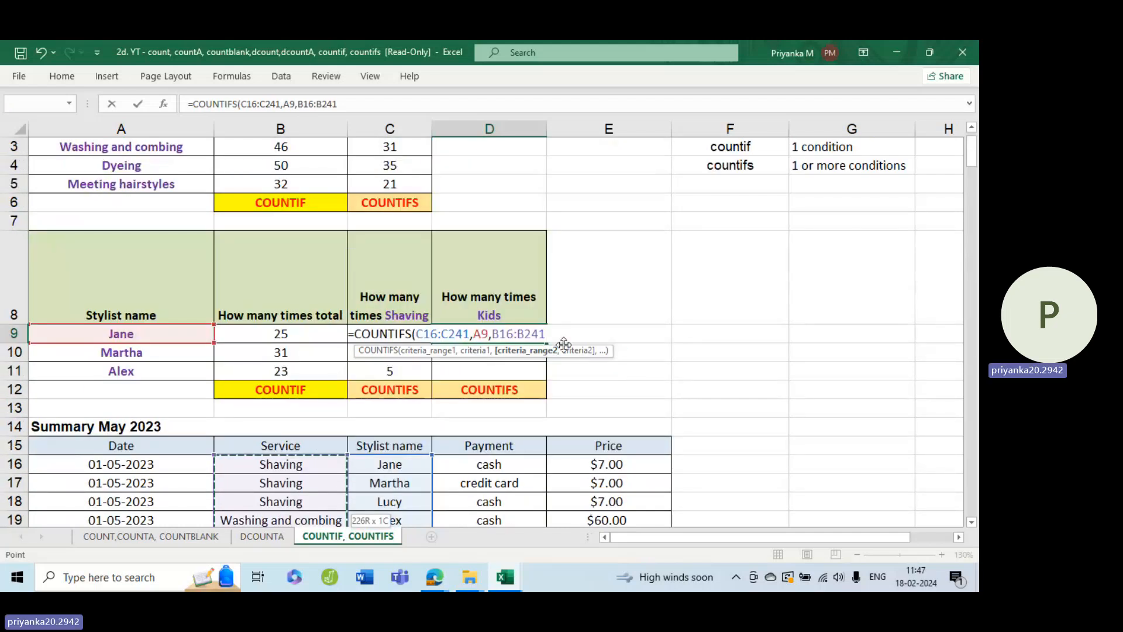
text(,)
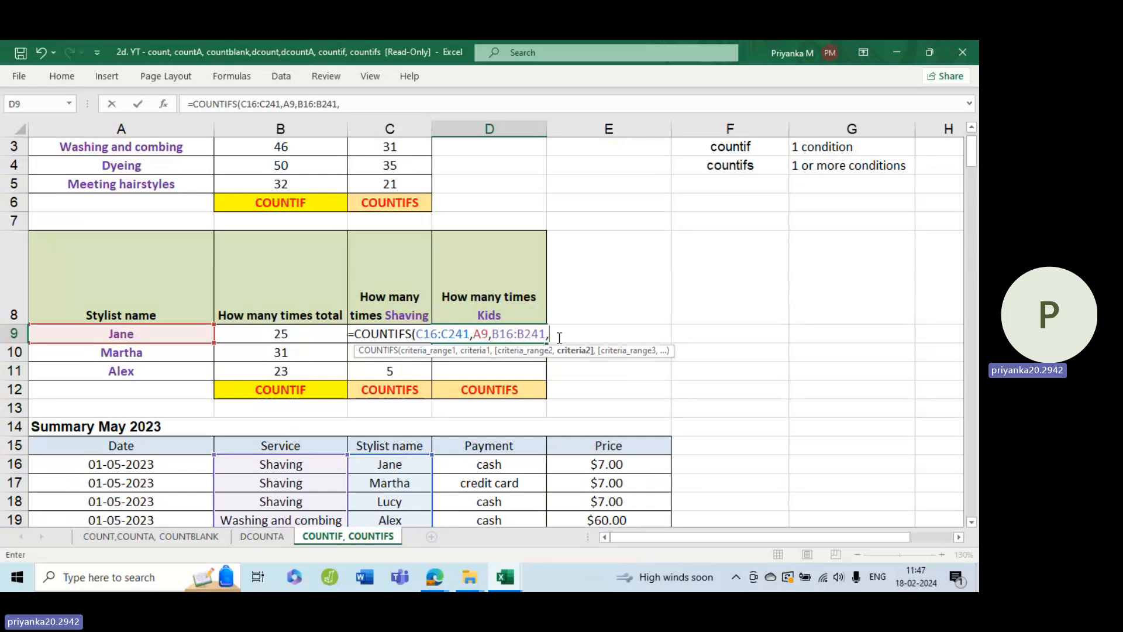
Step: Complete the D9 COUNTIFS formula with "Kids" as the second criterion, close the bracket and enter it
text("Kids"))
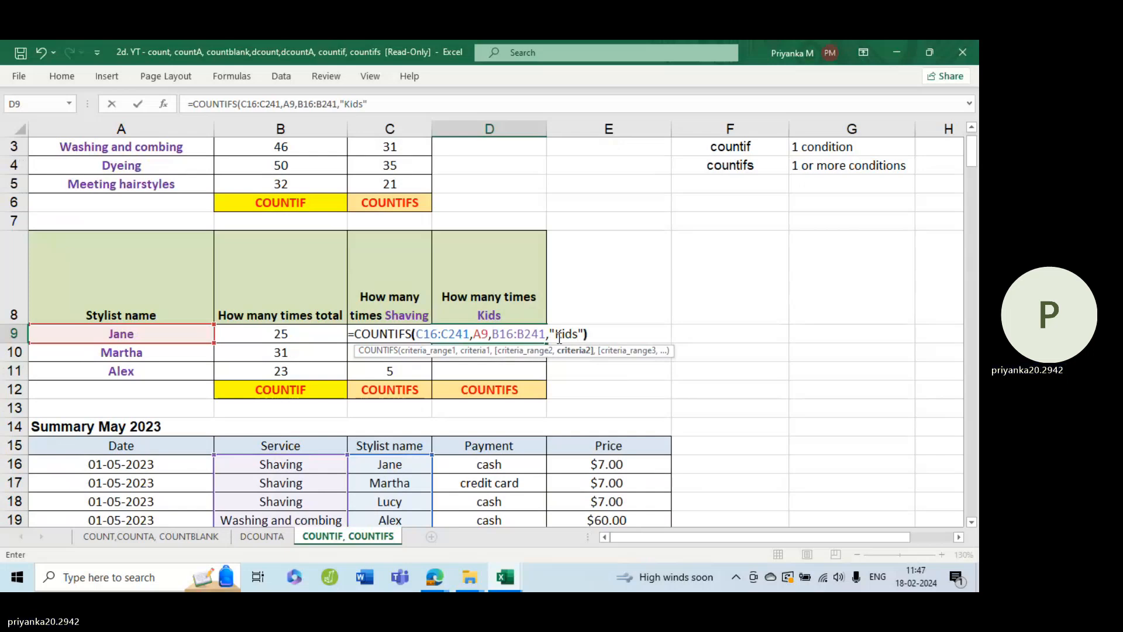
scroll(699, 347, down, 5)
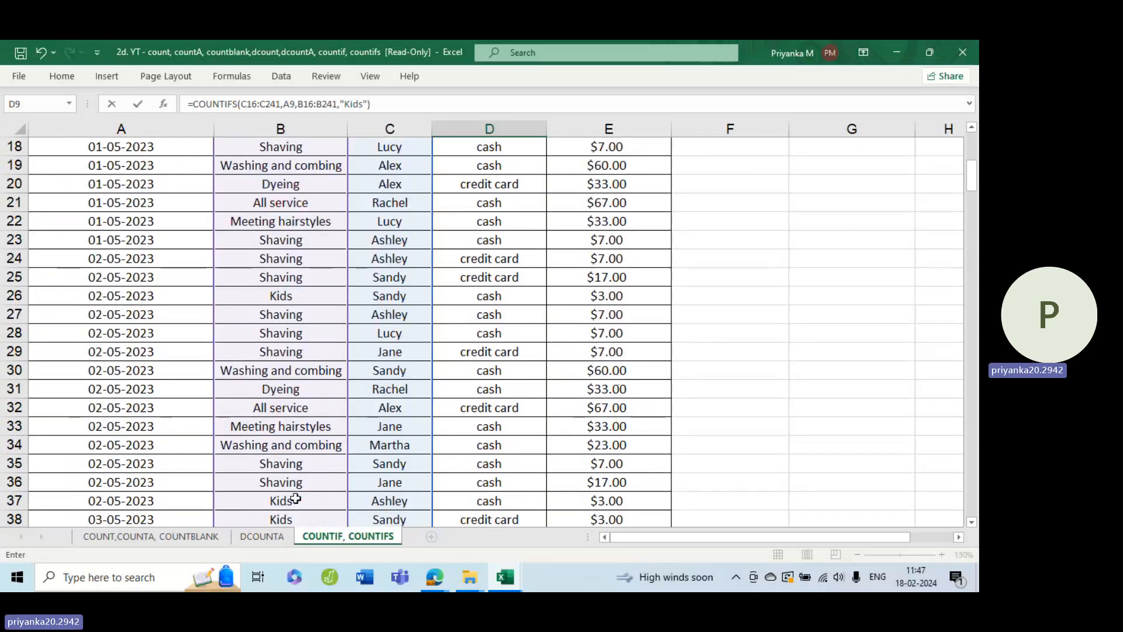
scroll(296, 498, up, 6)
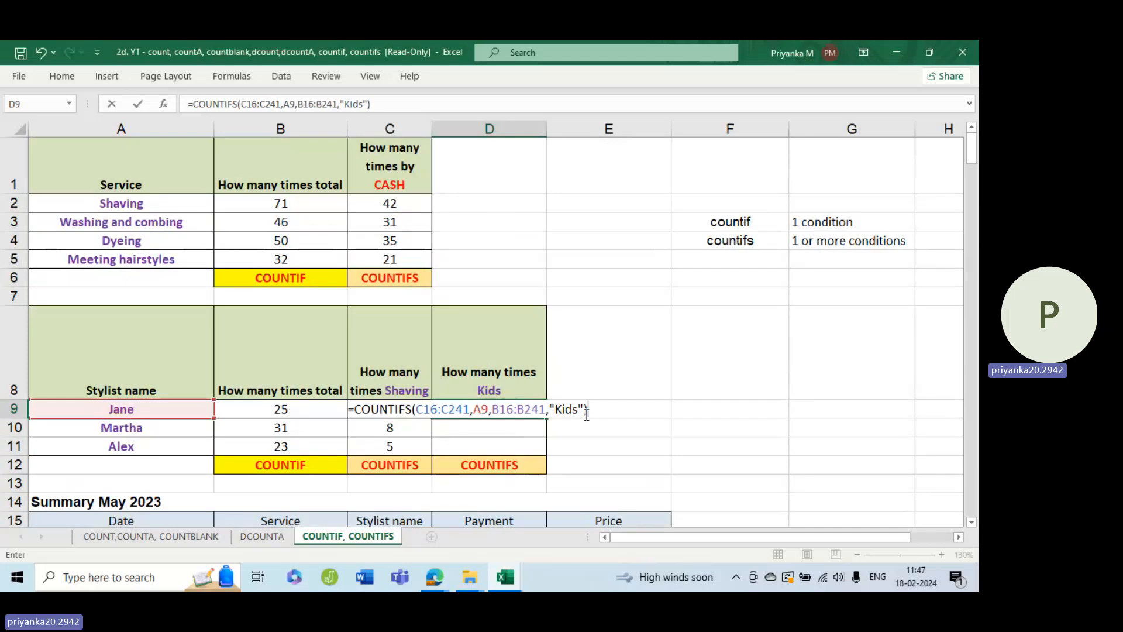
key(Return)
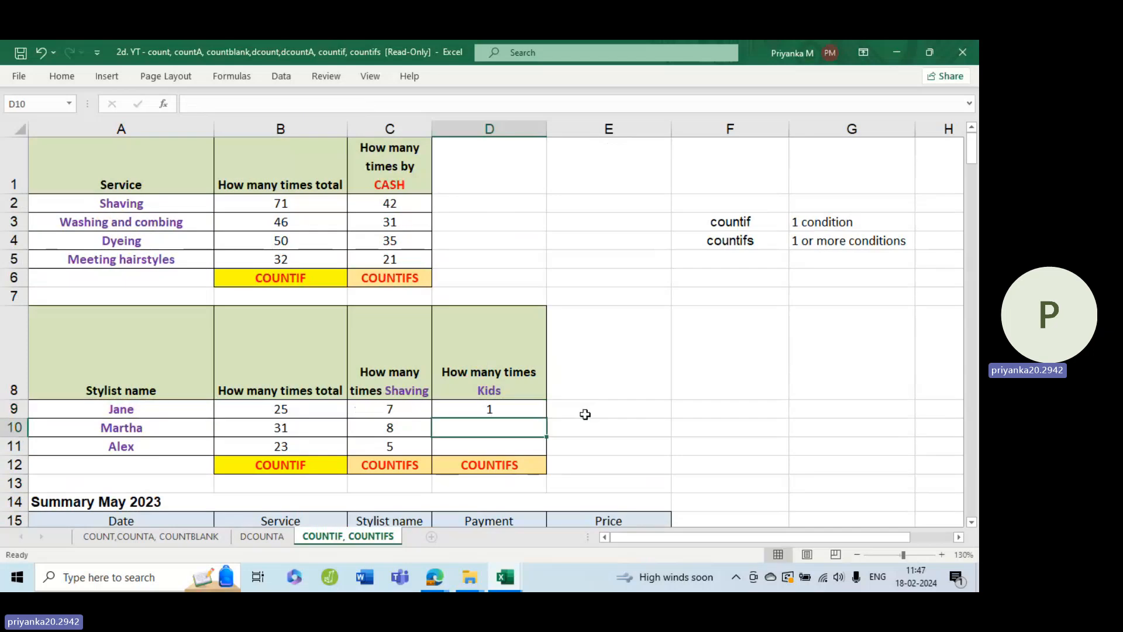
Step: Enter the text Kids in cell E9, beside the Kids count
click(625, 414)
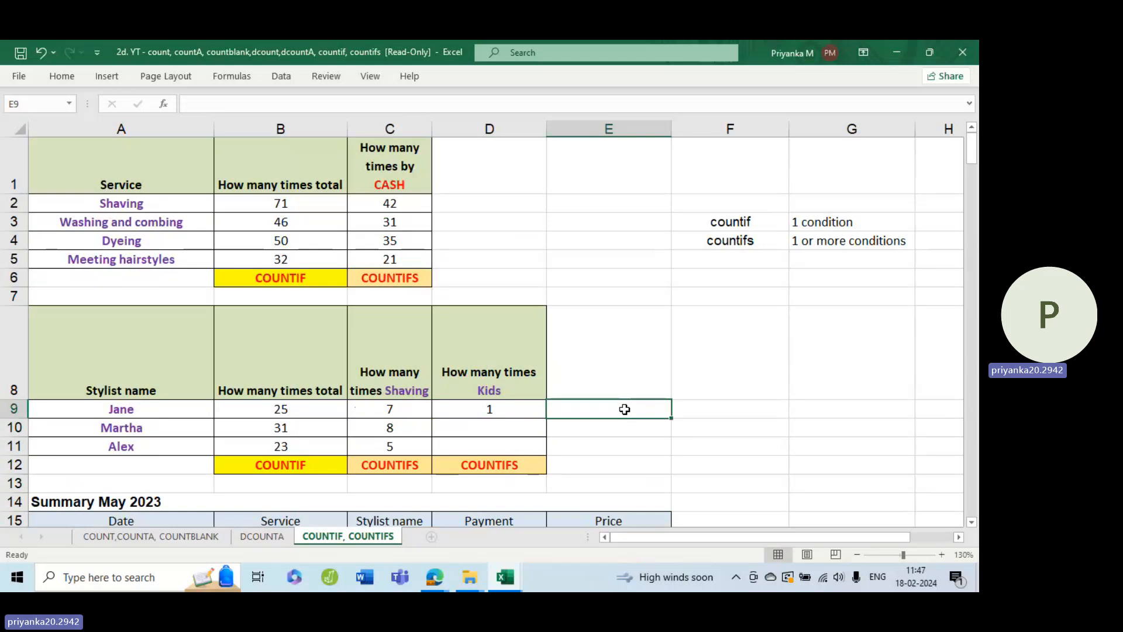
text(K)
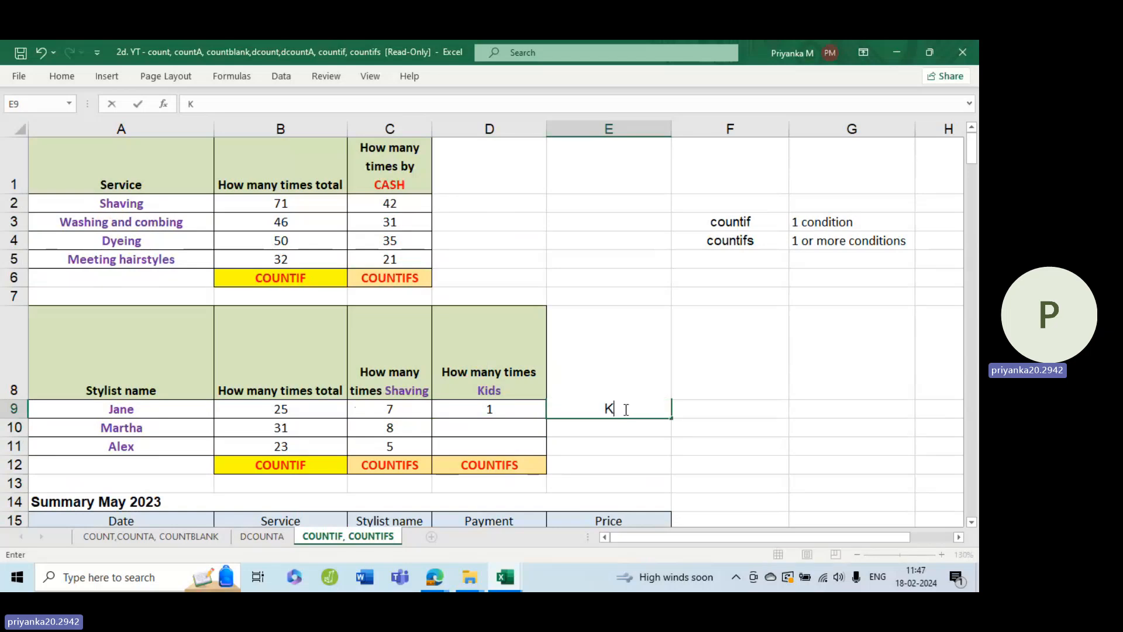
text(ids)
click(724, 361)
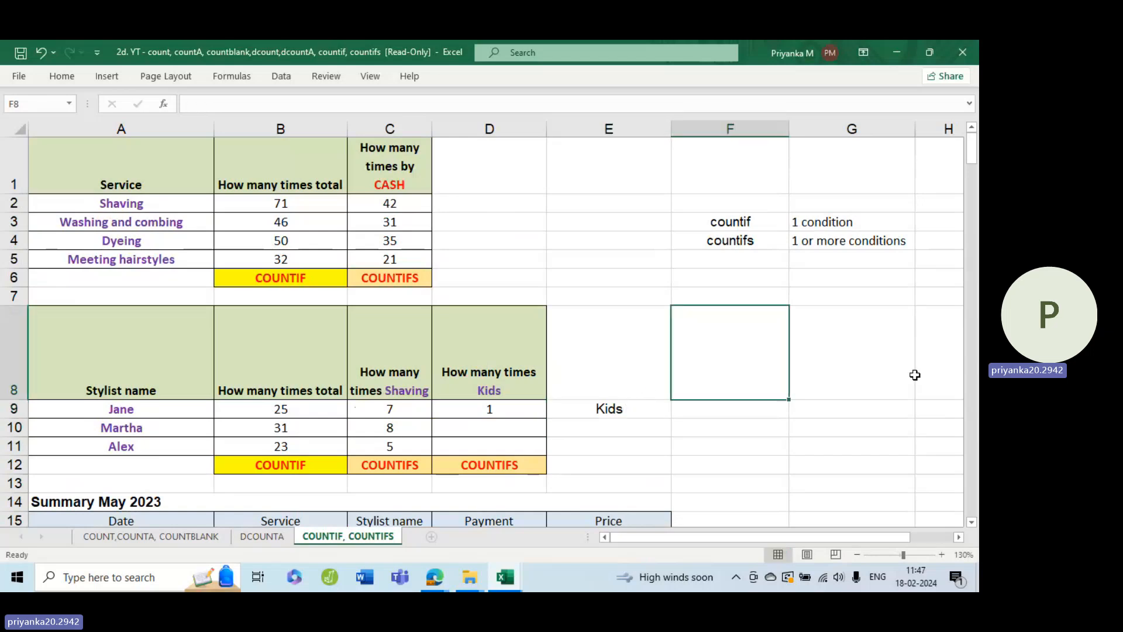
Step: Move the Kids text from E9 to G9
click(511, 408)
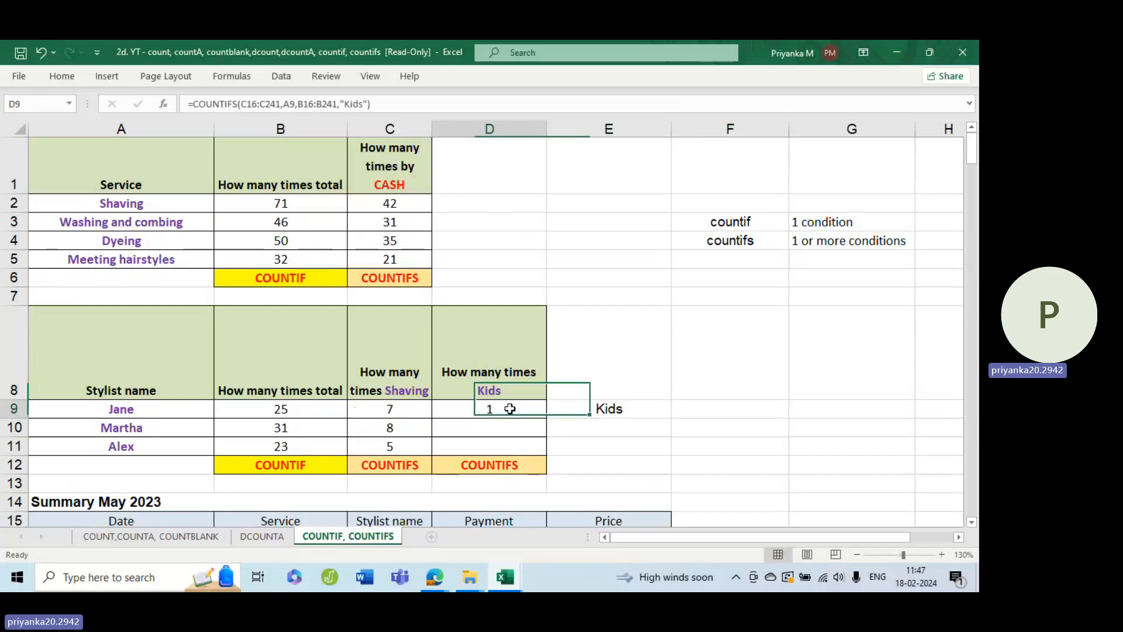
double_click(510, 408)
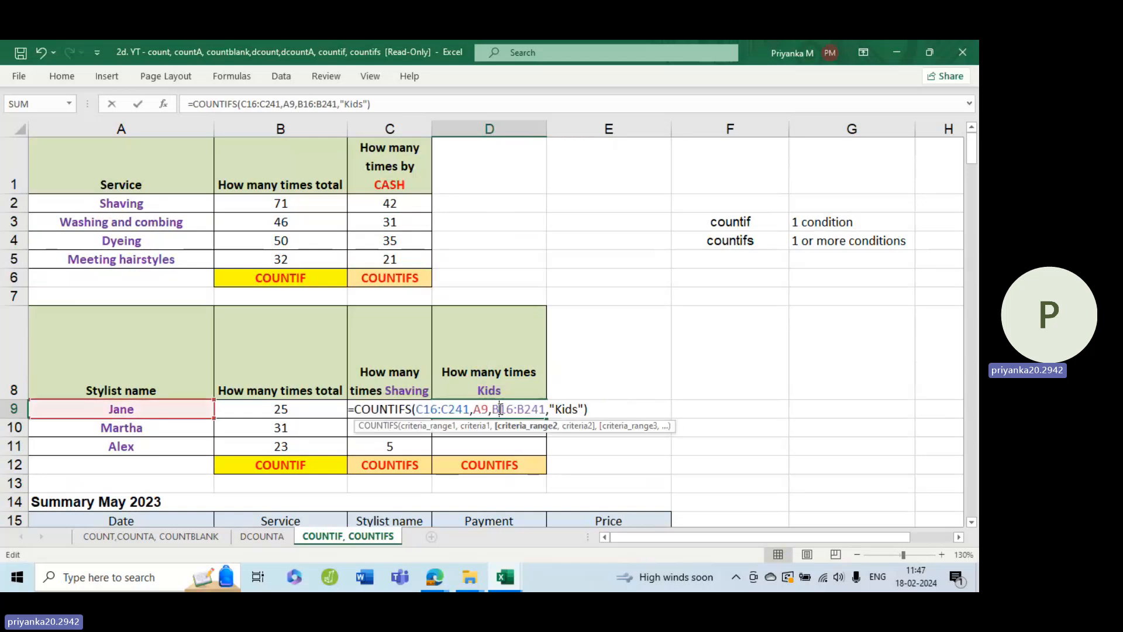
click(739, 415)
click(615, 414)
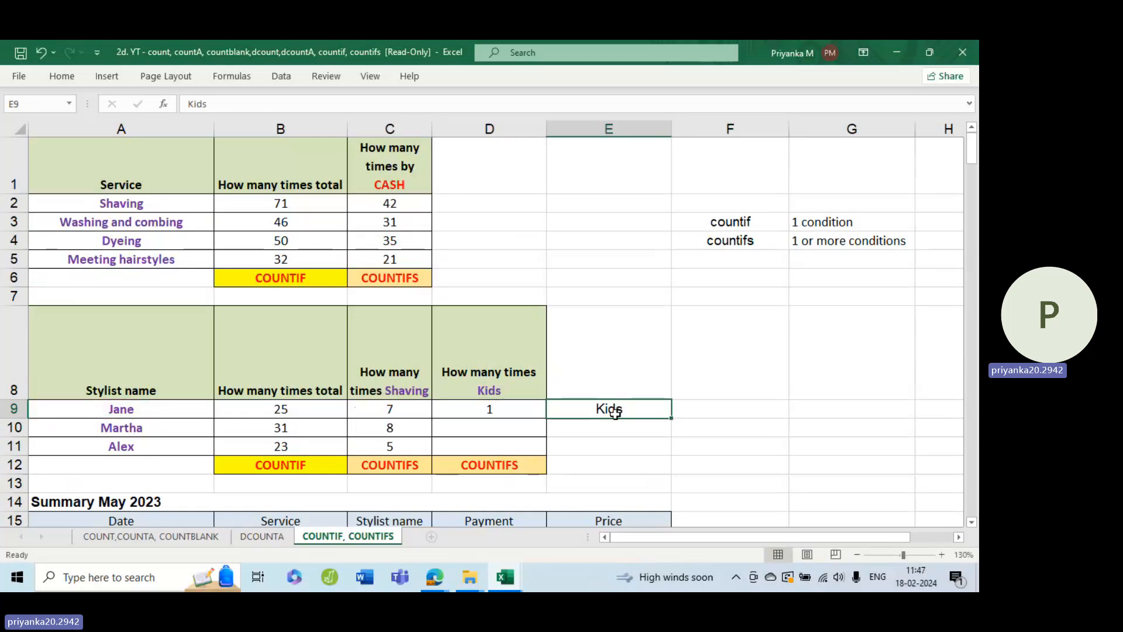
drag(629, 400, 829, 406)
click(783, 426)
Step: Open the COUNTIFS formula in D9 and examine its criteria ranges and first criterion one by one
click(484, 411)
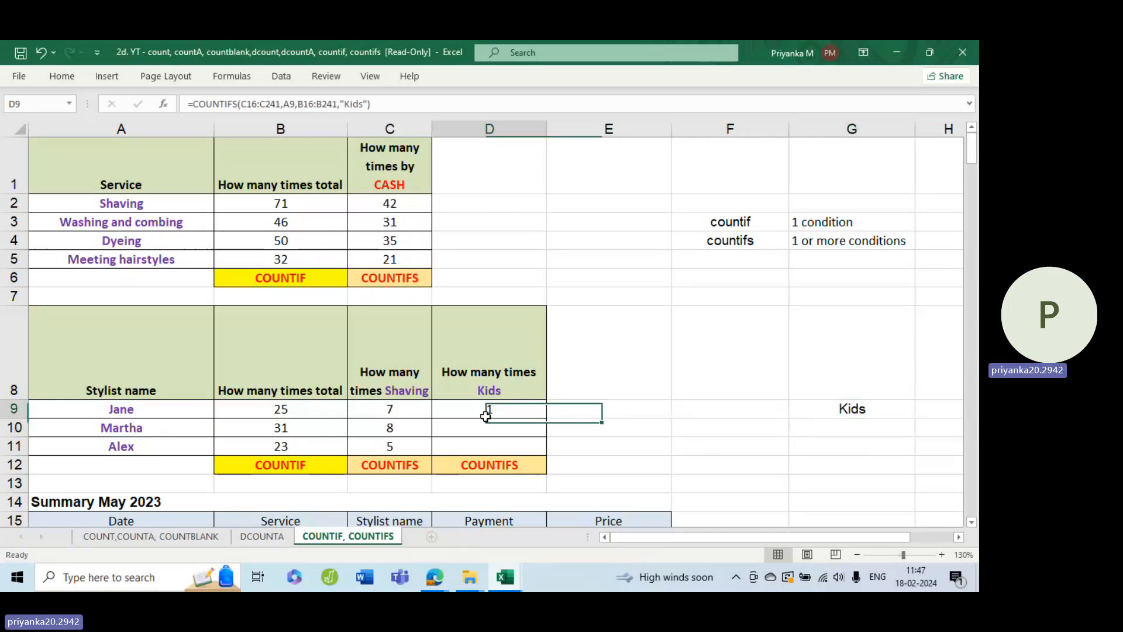
double_click(433, 412)
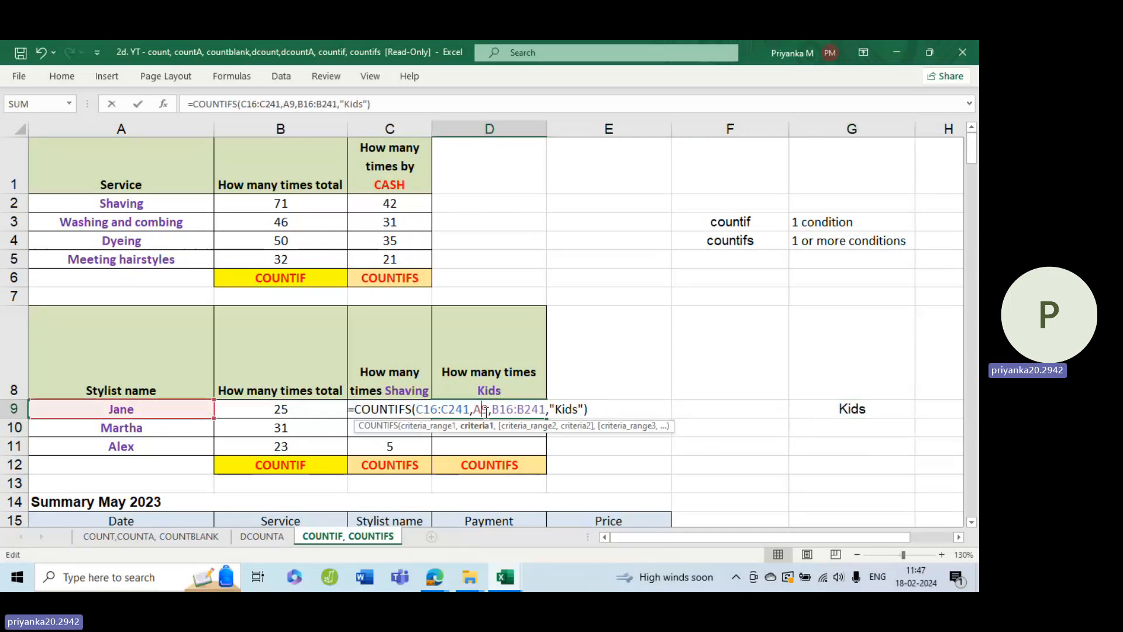
click(431, 410)
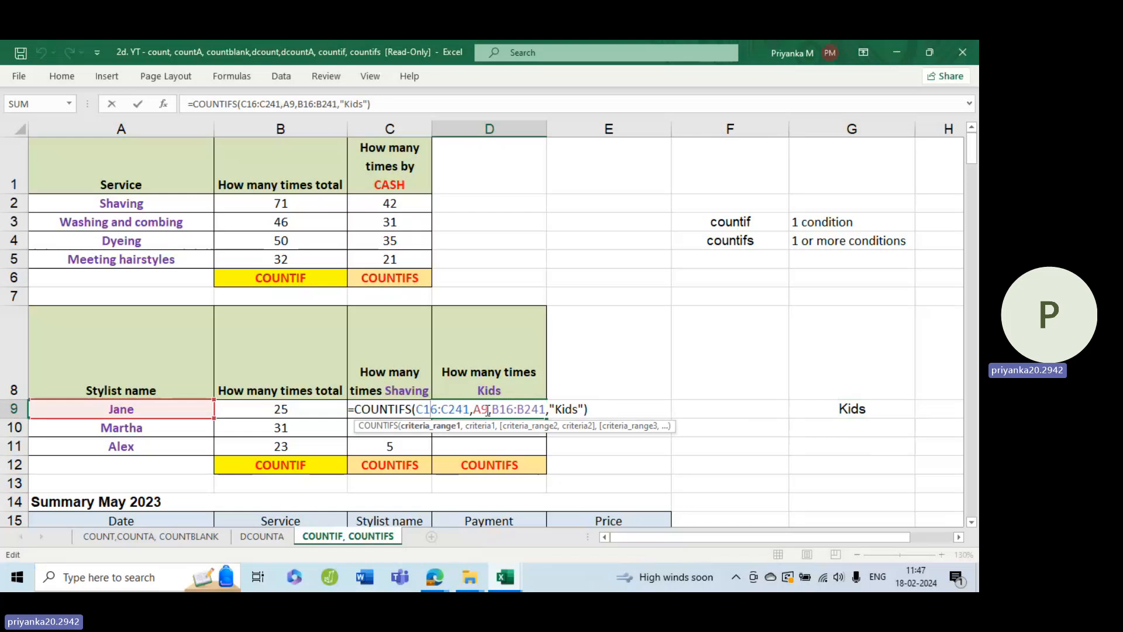
key(Right)
key(Right)
key(Right)
key(Right)
key(Right)
key(Right)
key(Right)
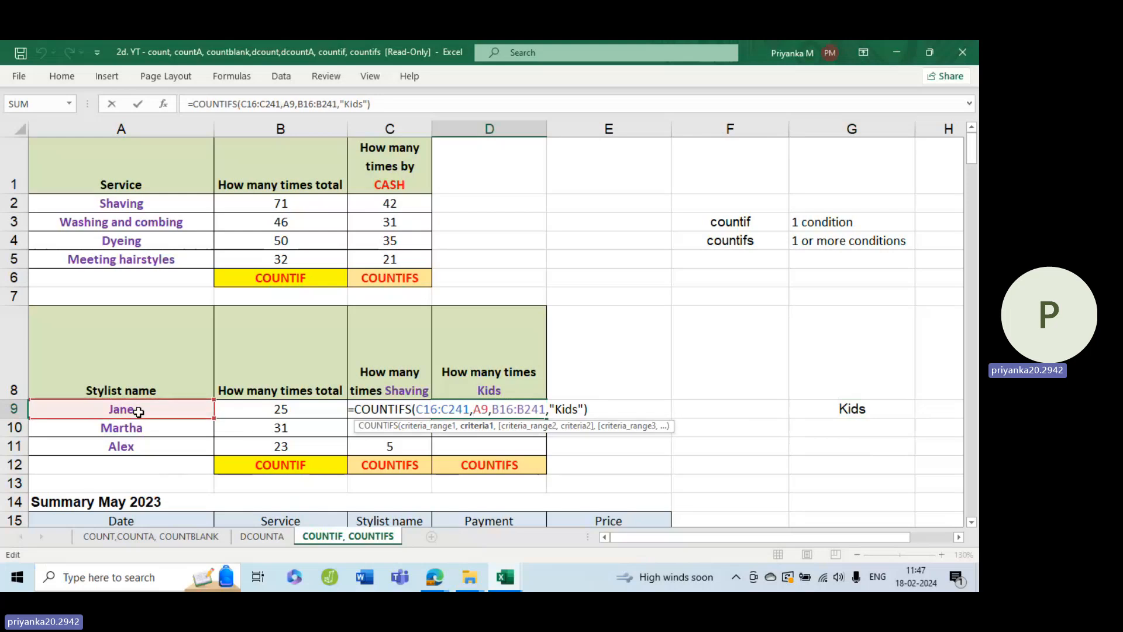
click(539, 409)
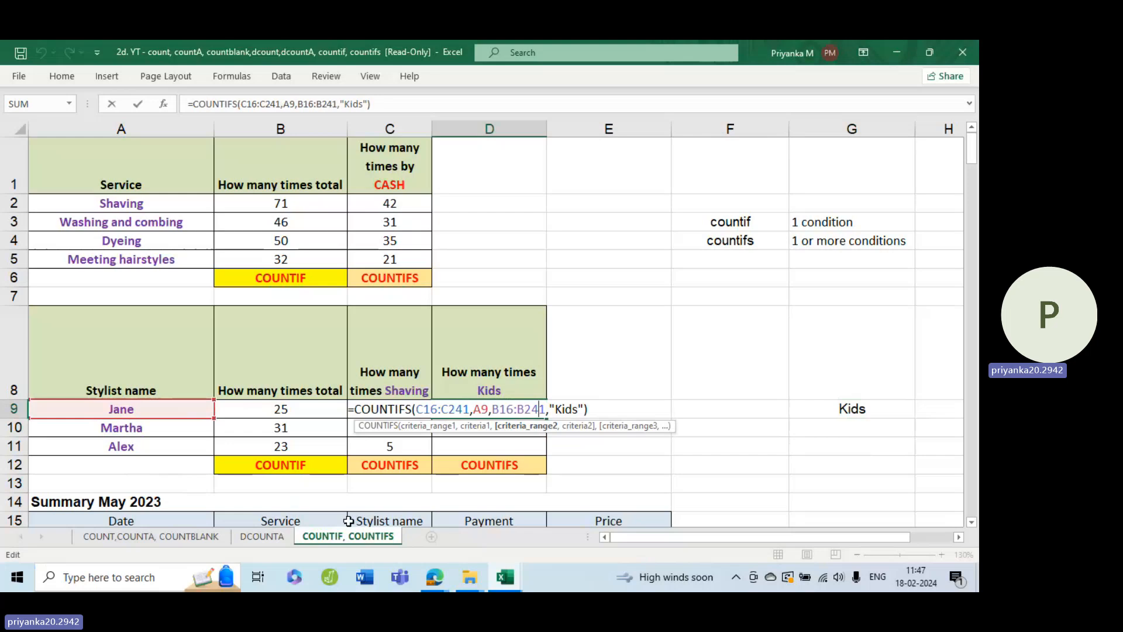
Step: Replace the "Kids" criterion in the D9 COUNTIFS formula with a reference to G9 and enter the formula
click(585, 410)
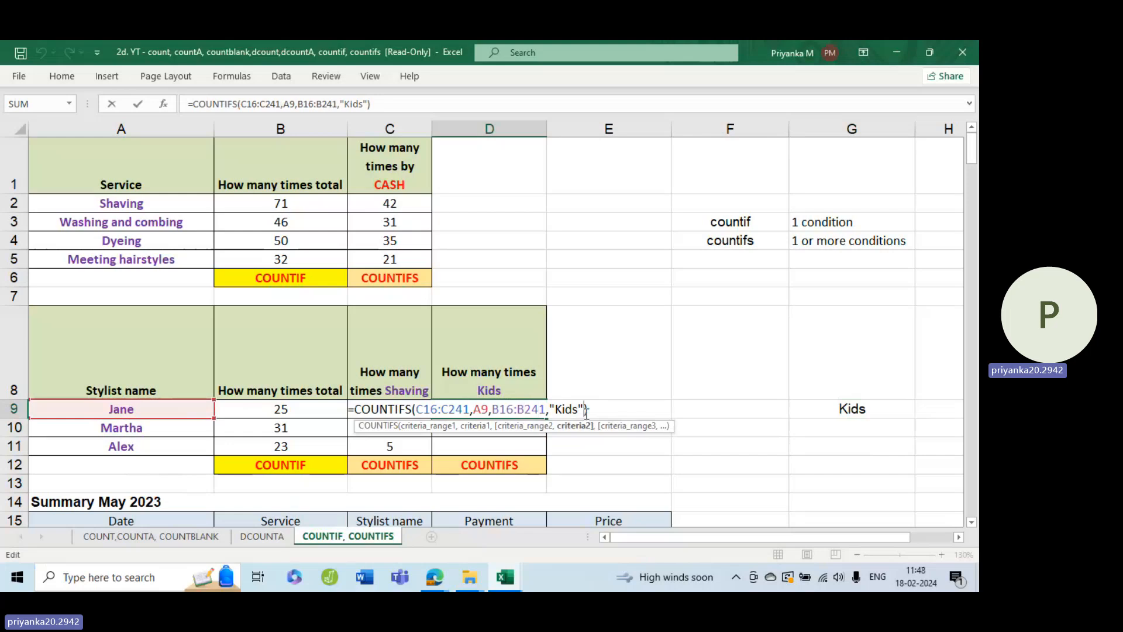
key(BackSpace)
key(BackSpace)
key(BackSpace)
key(BackSpace)
key(BackSpace)
key(BackSpace)
click(835, 409)
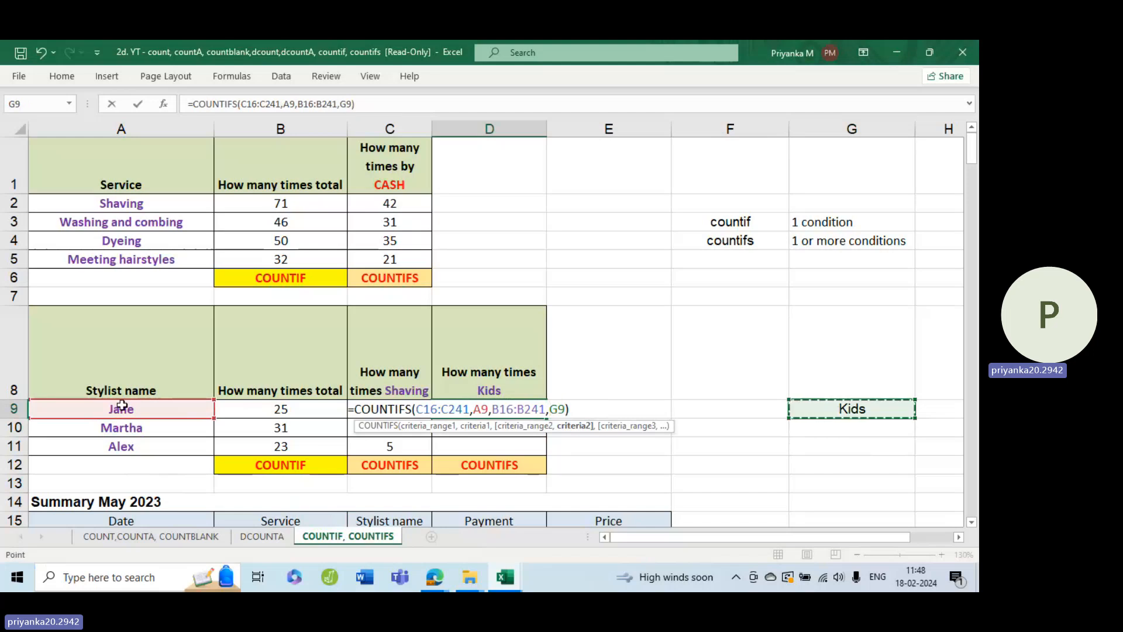
click(588, 409)
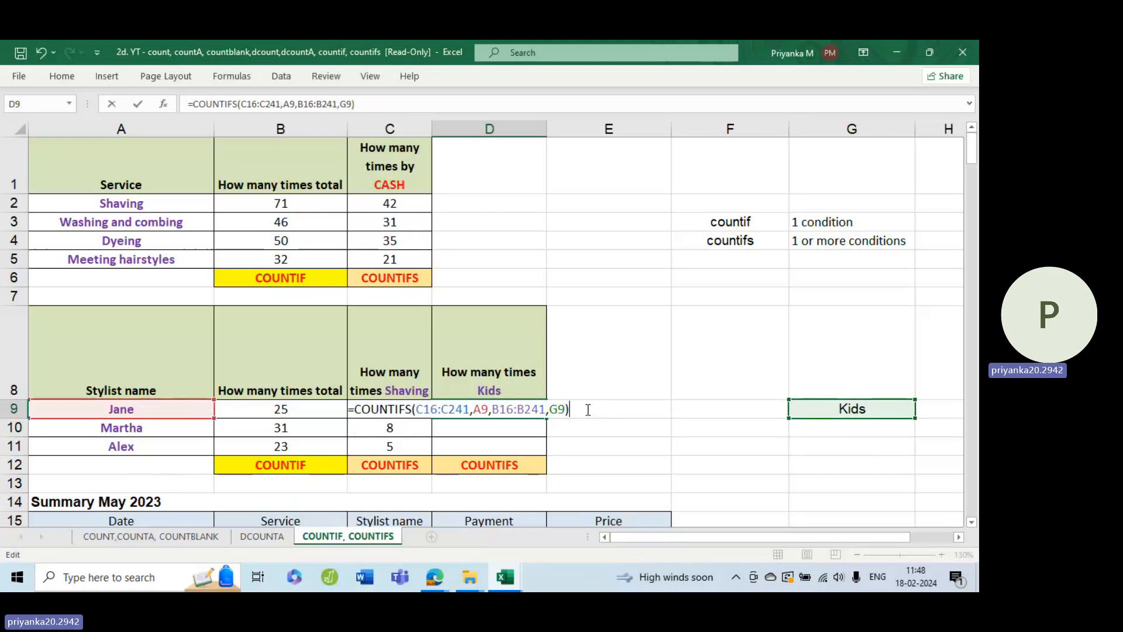
key(Return)
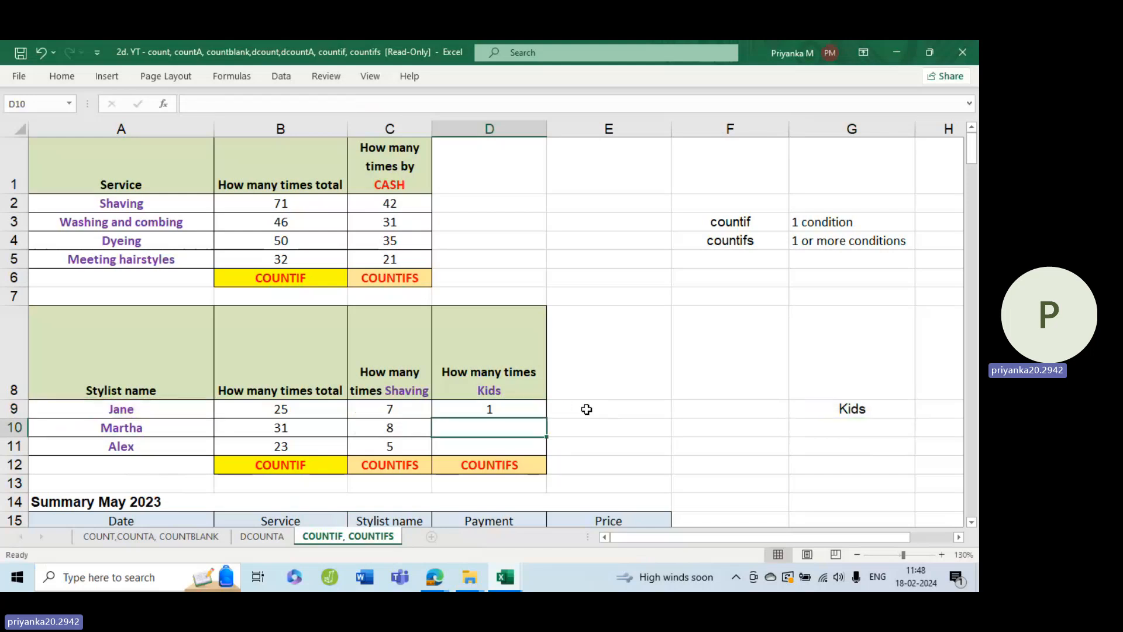
click(539, 409)
double_click(541, 412)
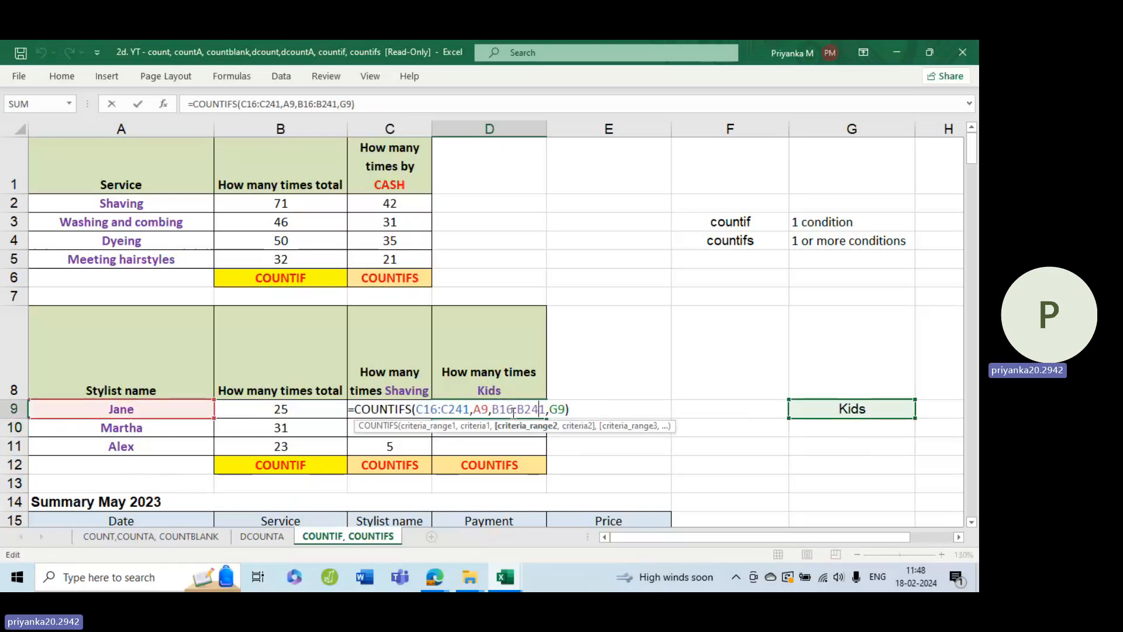
click(443, 412)
double_click(442, 413)
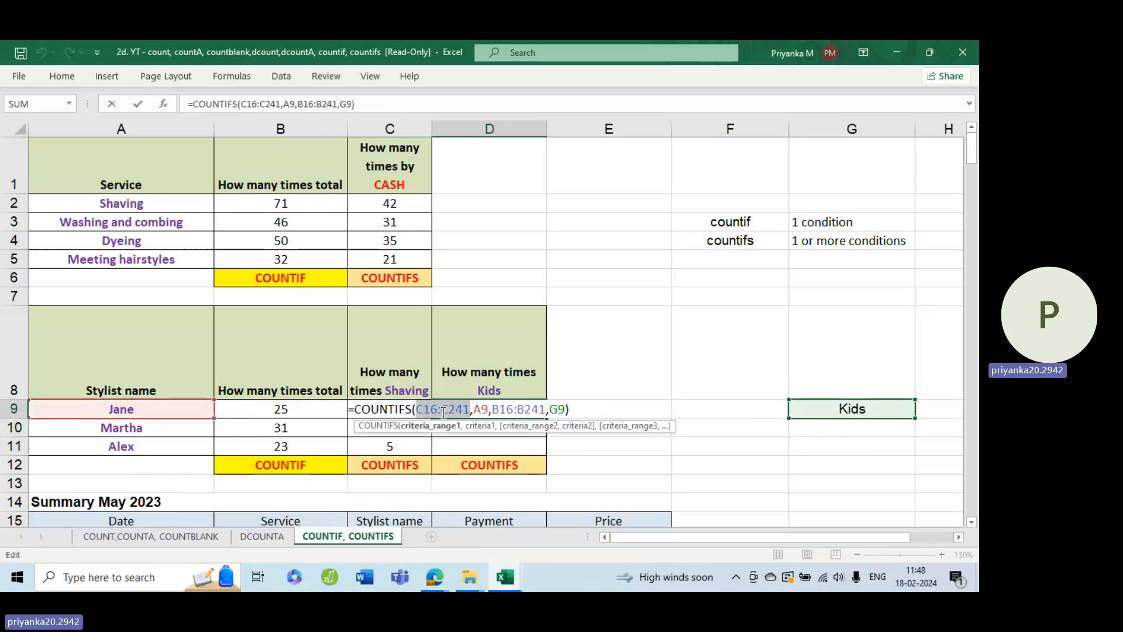
key(F4)
double_click(531, 411)
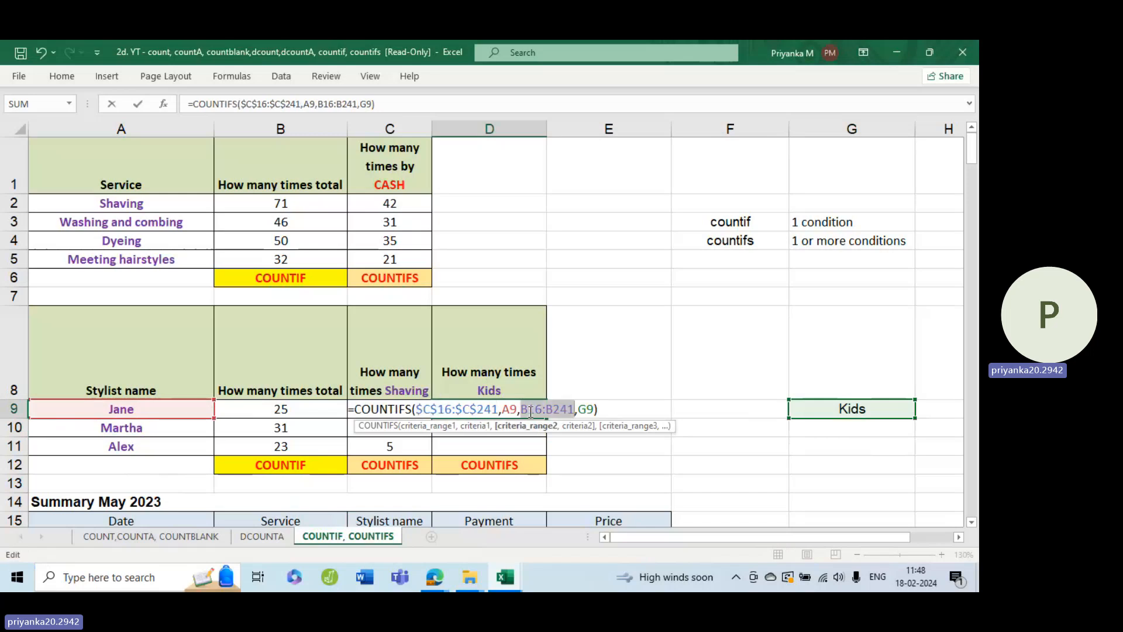
click(647, 409)
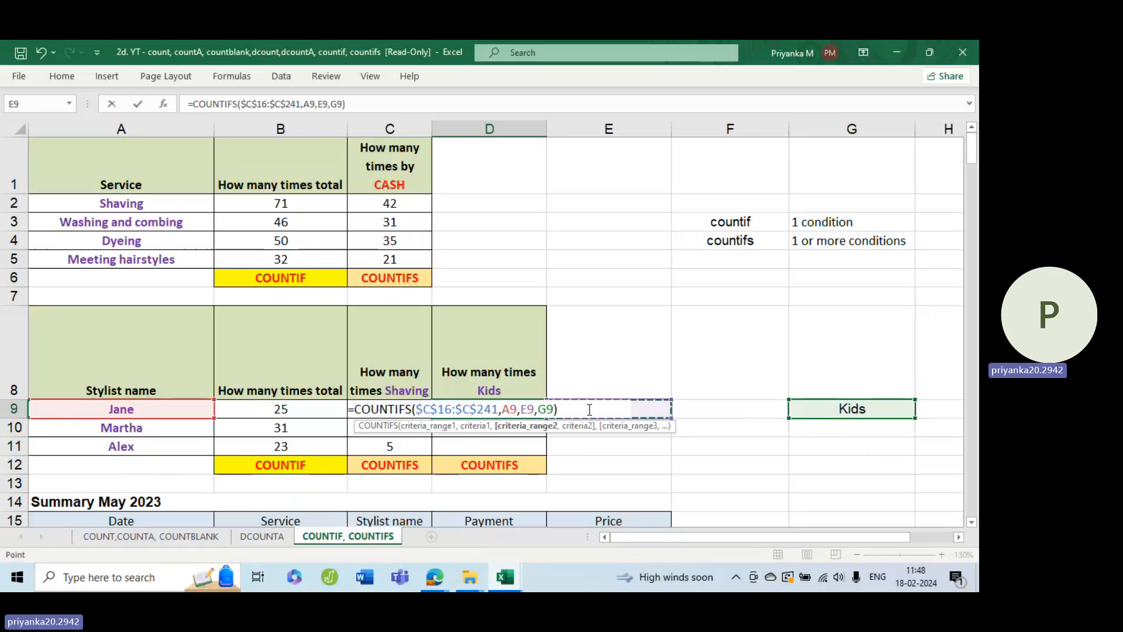
key(Escape)
double_click(530, 408)
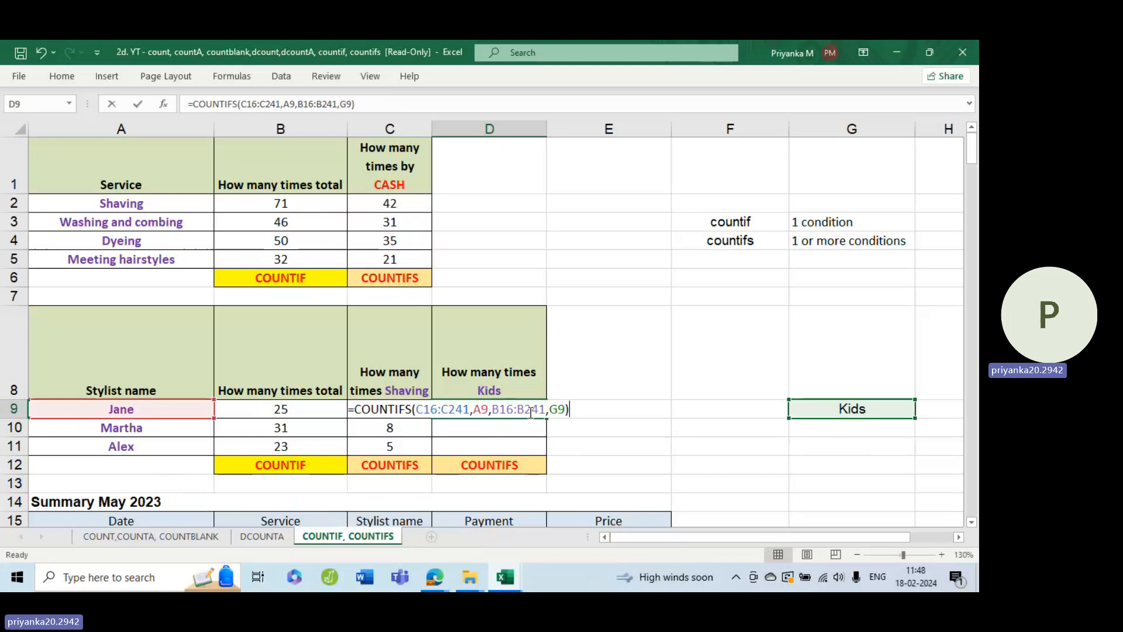
double_click(501, 414)
key(F4)
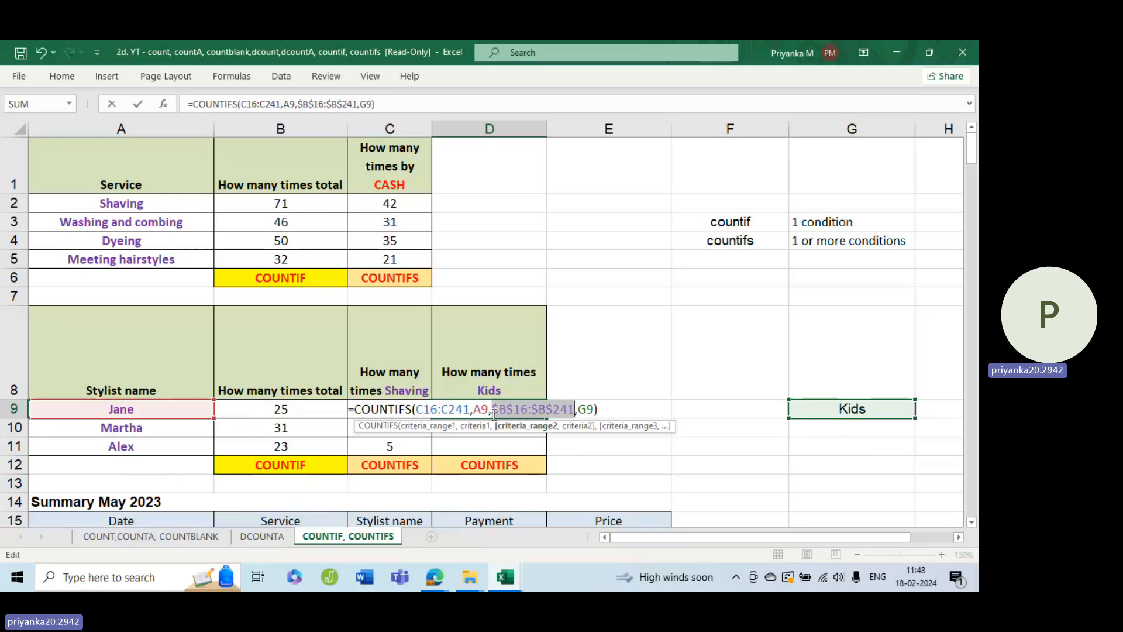
double_click(440, 411)
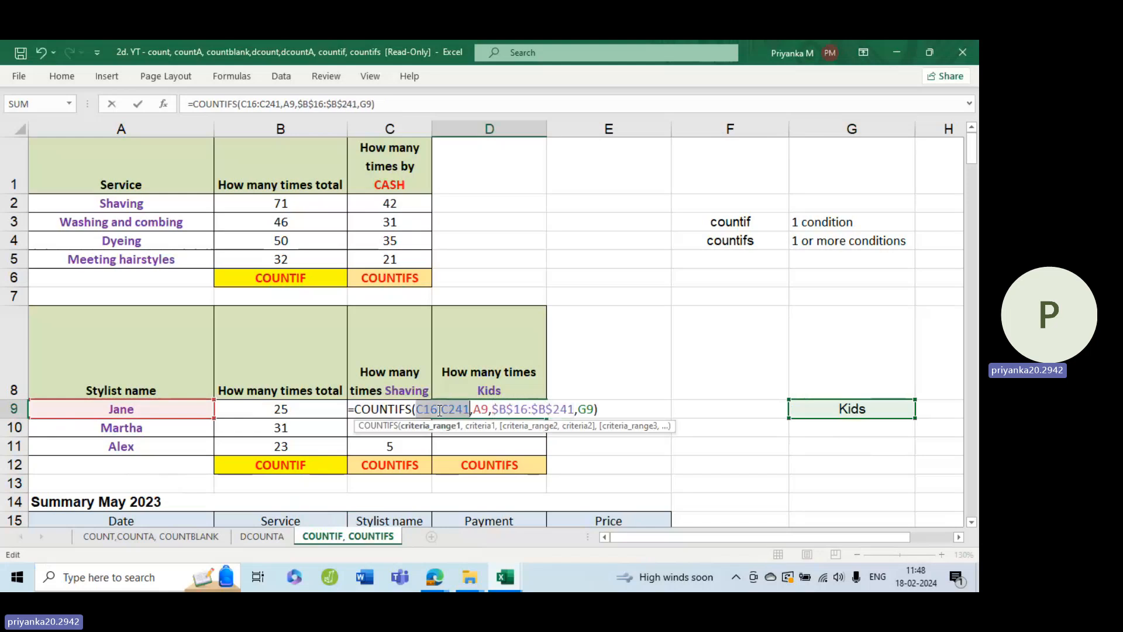
click(632, 409)
key(Escape)
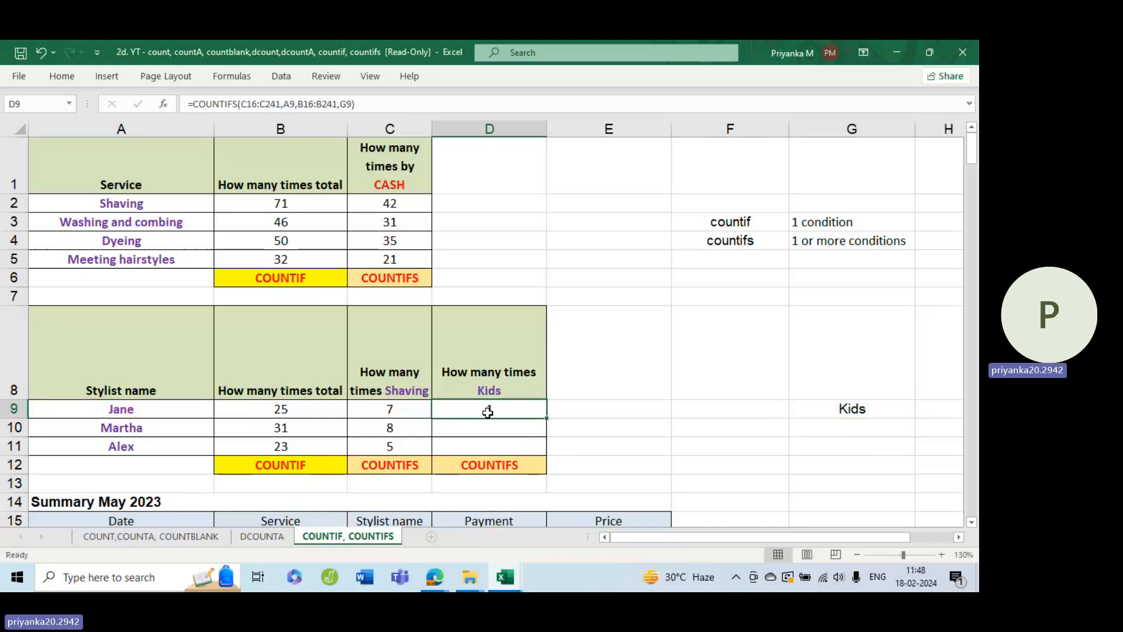
Step: Make both criteria ranges in the D9 COUNTIFS formula absolute, as $C$16:$C$241 and $B$16:$B$241, and enter the formula
double_click(484, 409)
double_click(434, 409)
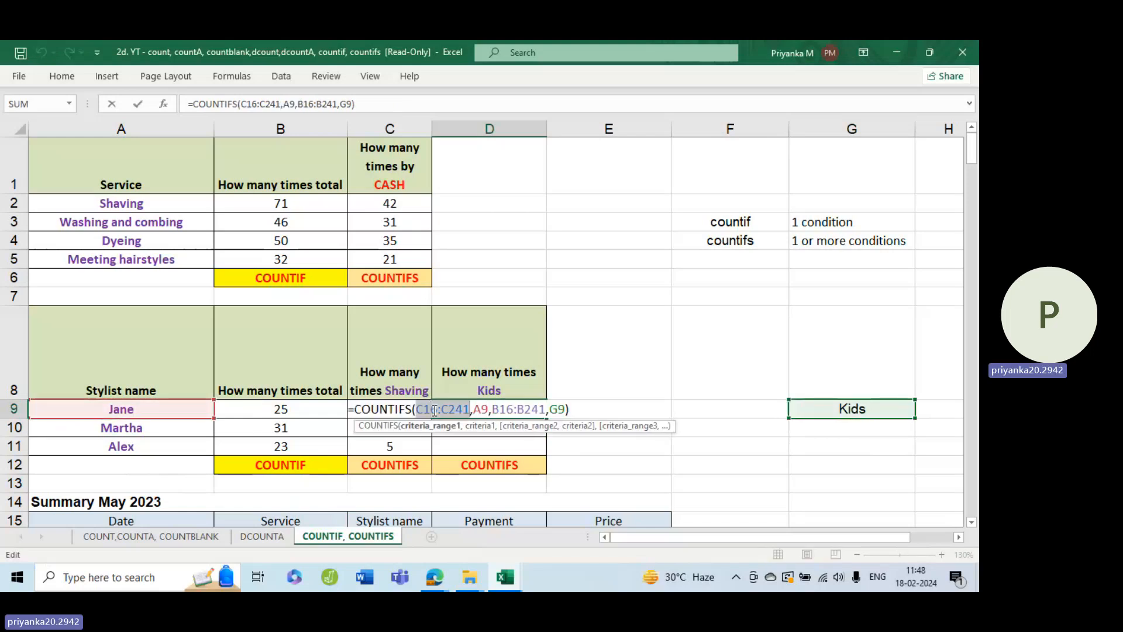
key(F4)
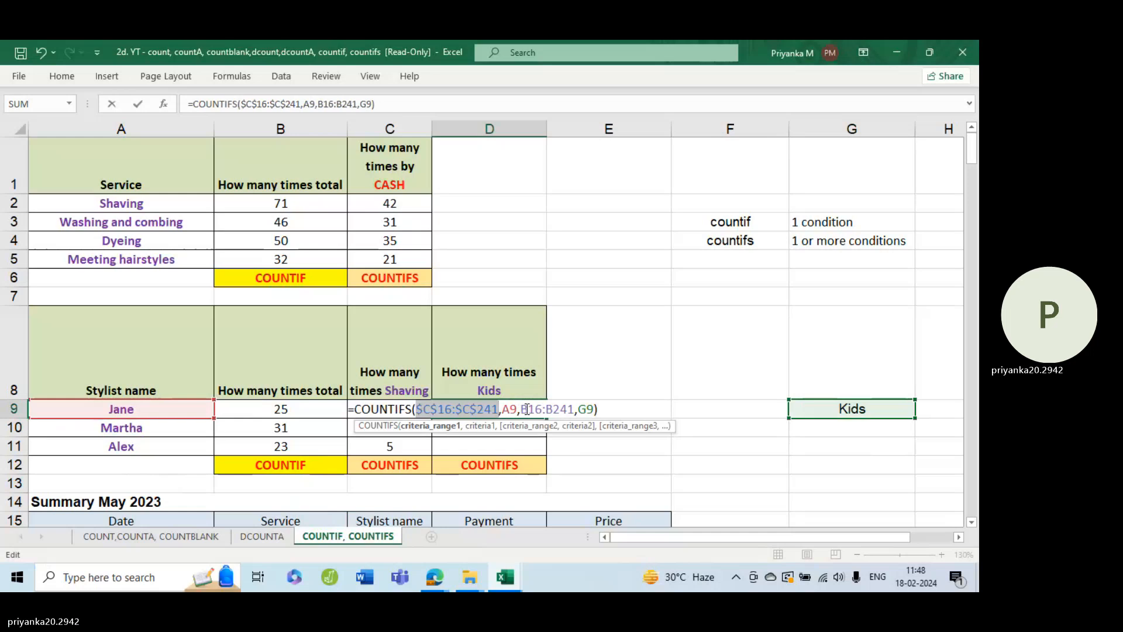
double_click(527, 409)
key(F4)
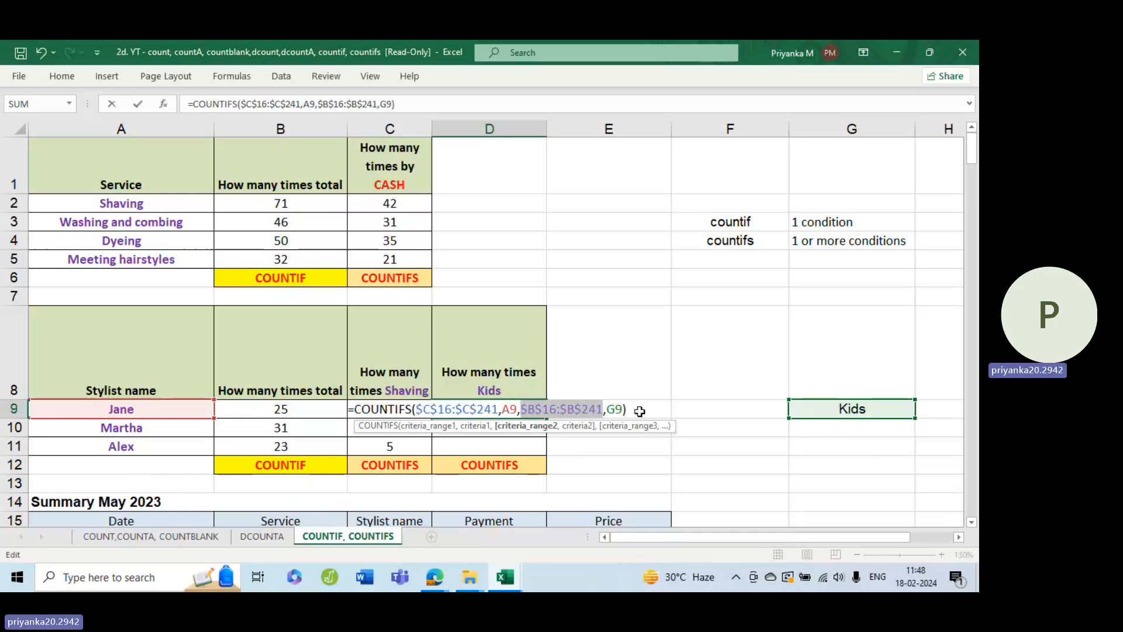
click(604, 409)
key(Return)
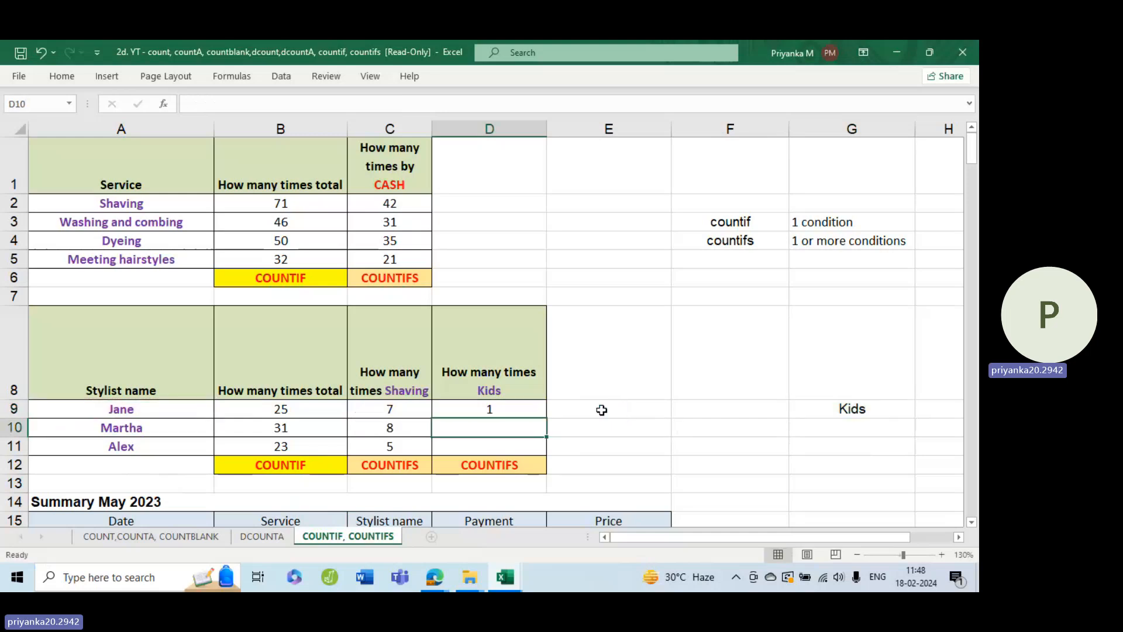
Step: Copy the D9 COUNTIFS formula down through D11 and open the copy in D10
click(541, 410)
drag(545, 417, 537, 447)
double_click(520, 433)
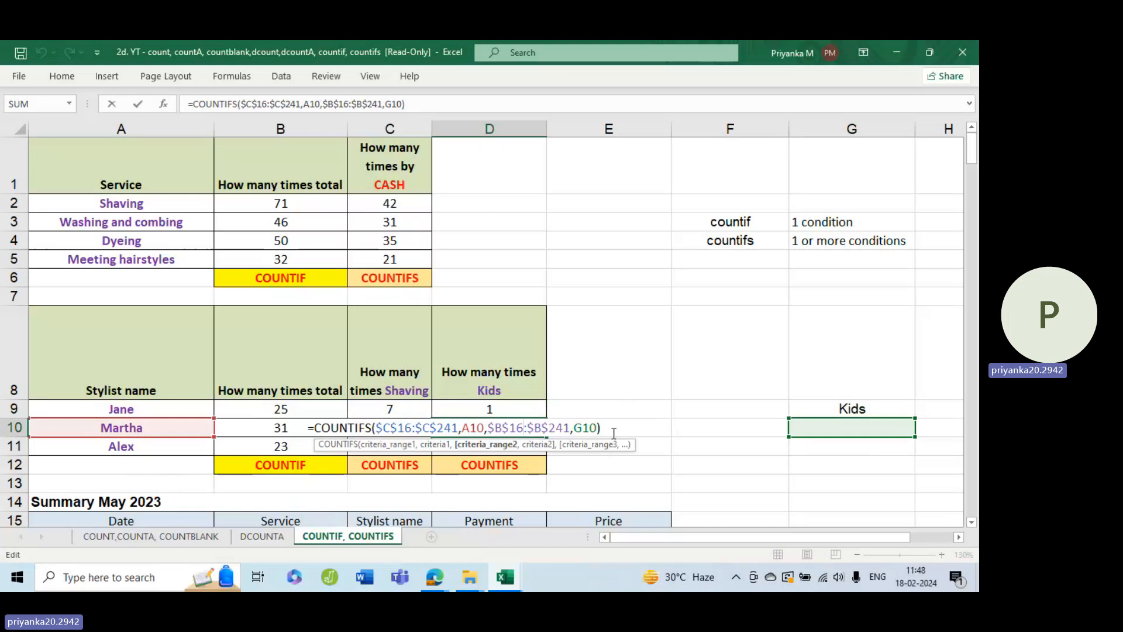
Step: Compare the stylist and Kids criterion references in the D9 and D10 formulas, leaving both formulas as they are
click(538, 408)
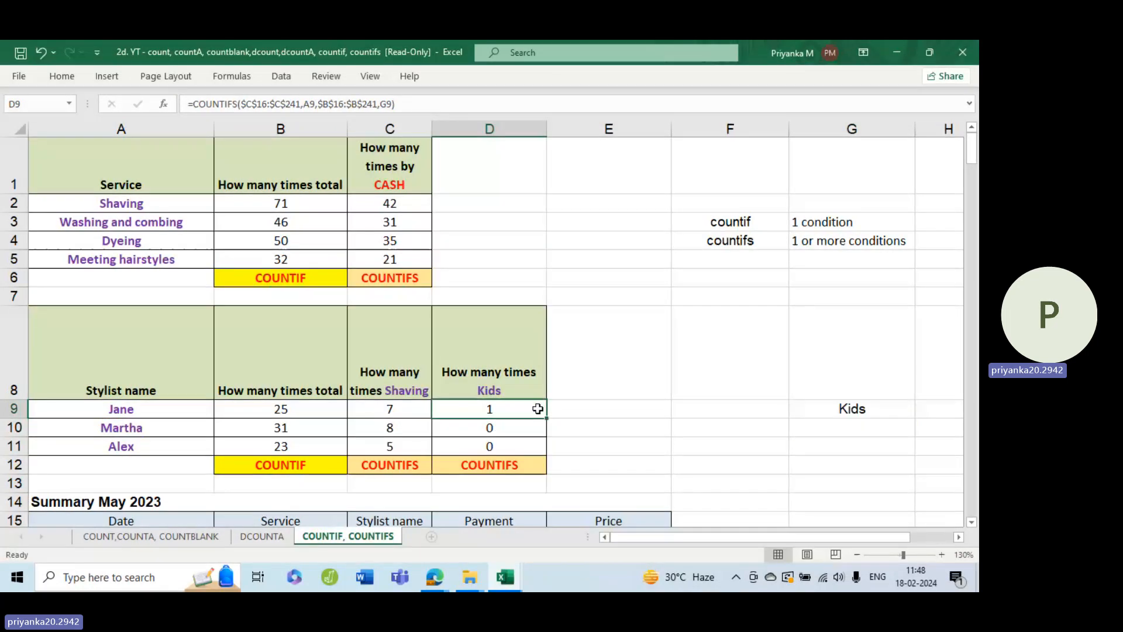
double_click(538, 408)
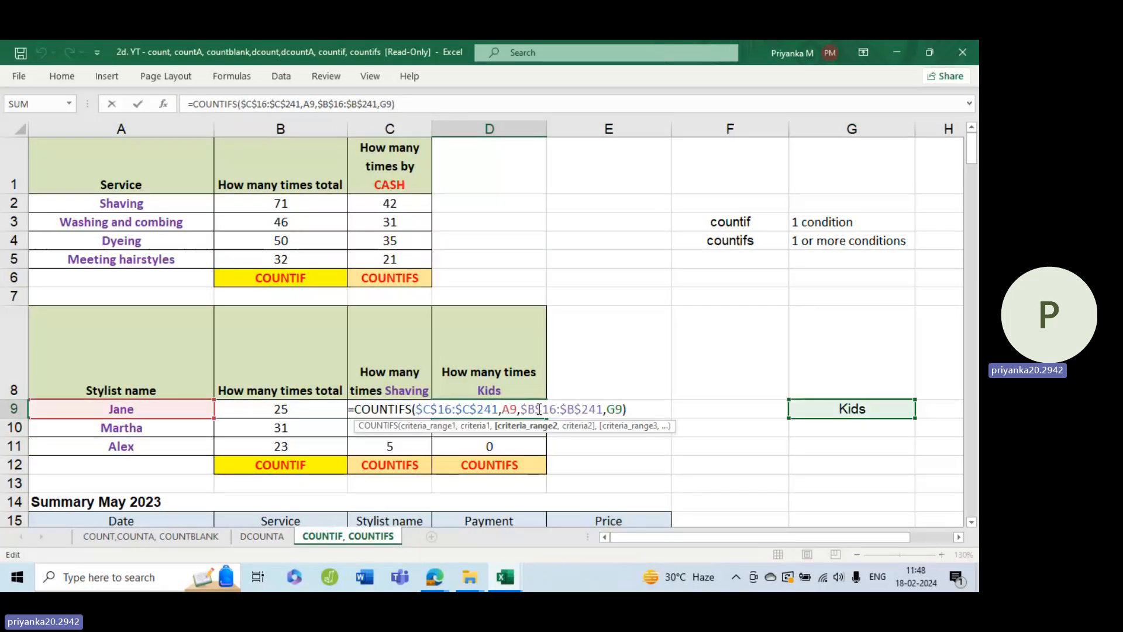
click(507, 407)
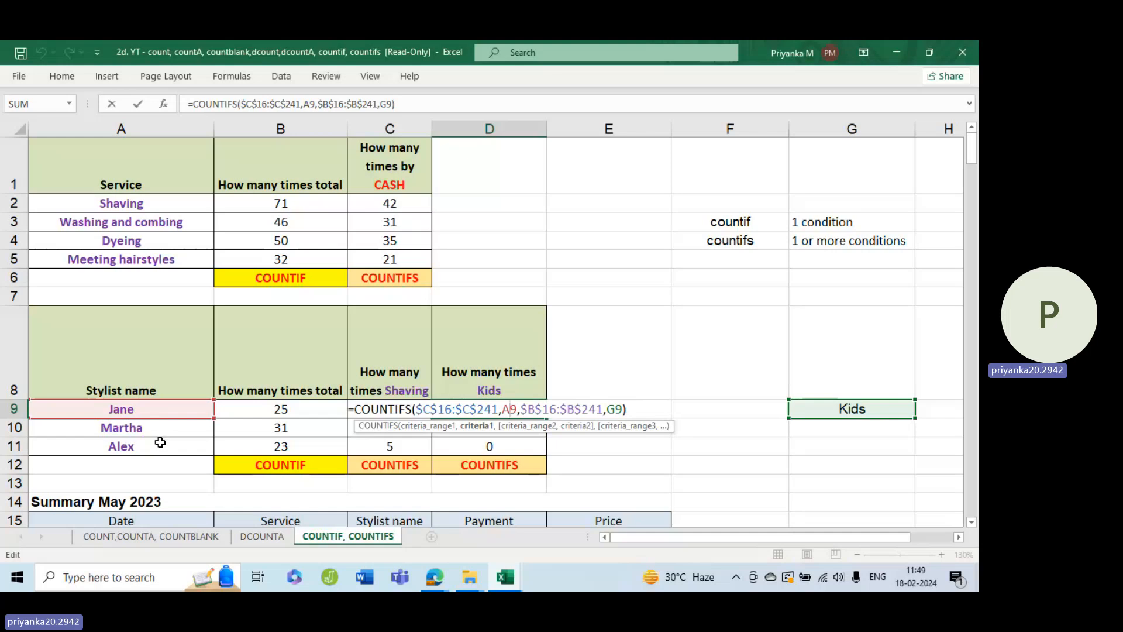
key(Return)
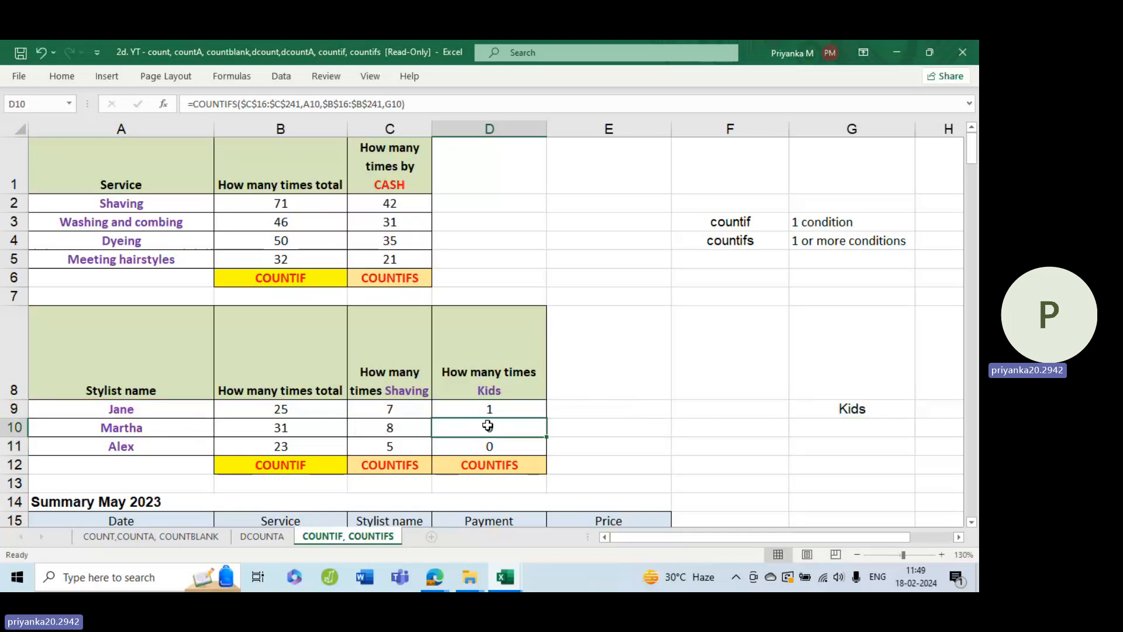
double_click(488, 426)
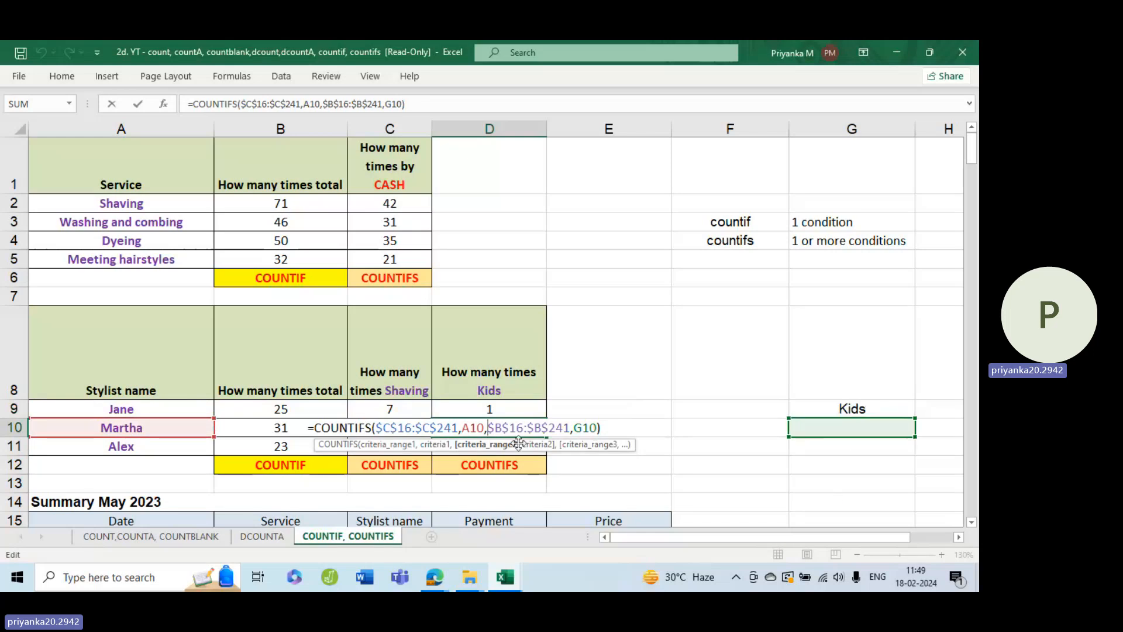
click(504, 412)
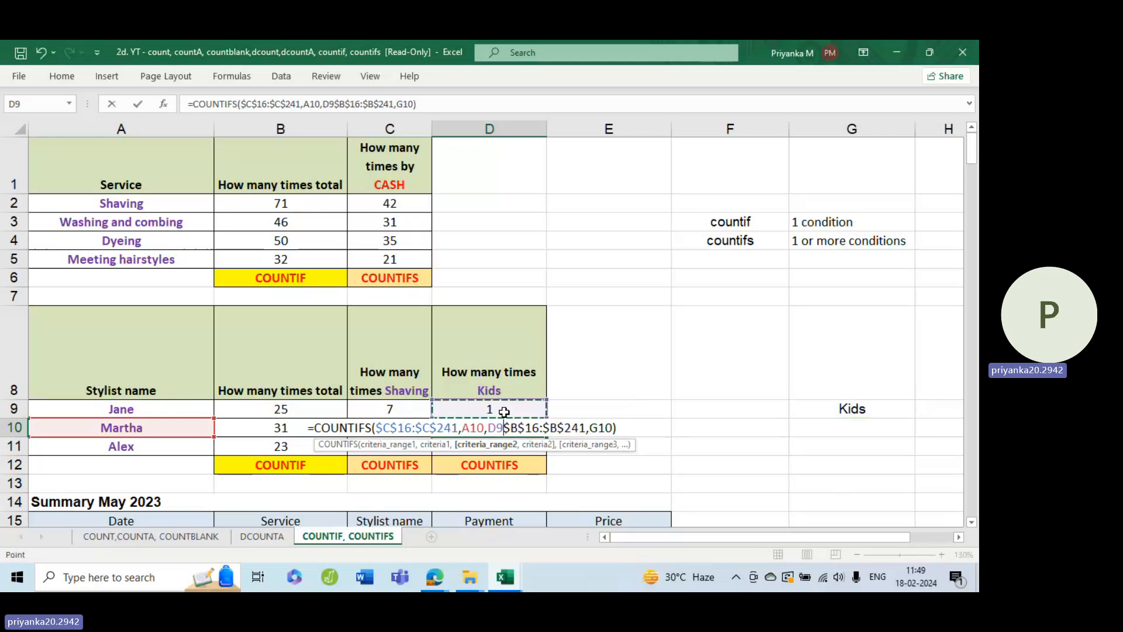
key(Escape)
Step: Make the Kids criterion reference in the D9 COUNTIFS formula absolute, as $G$9, and enter the formula
click(504, 412)
double_click(505, 412)
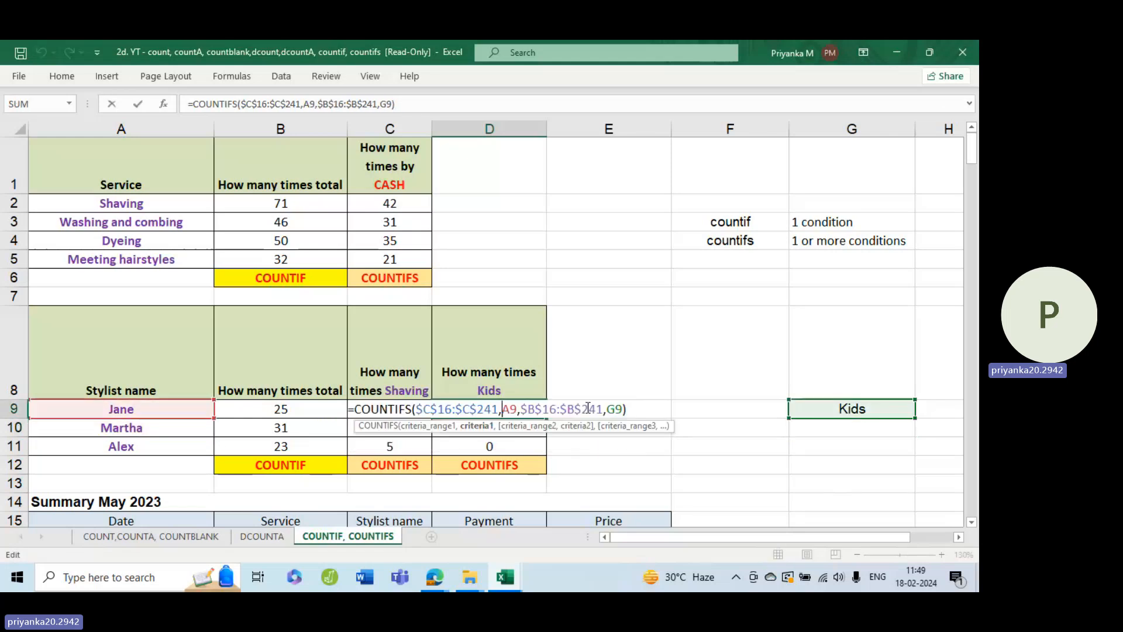
key(F4)
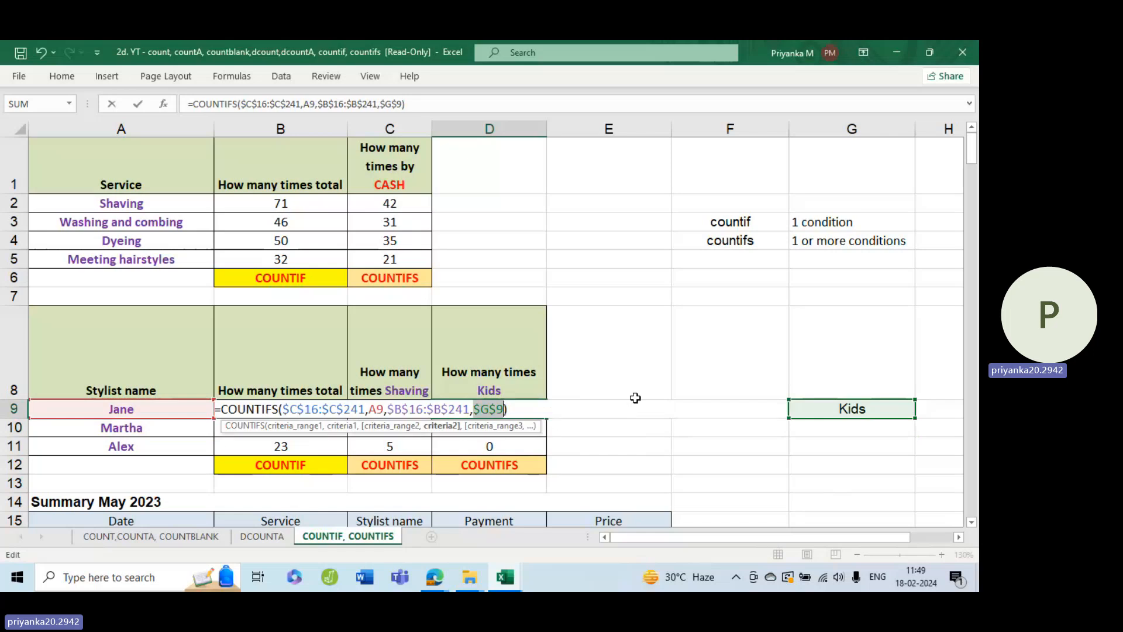
click(542, 408)
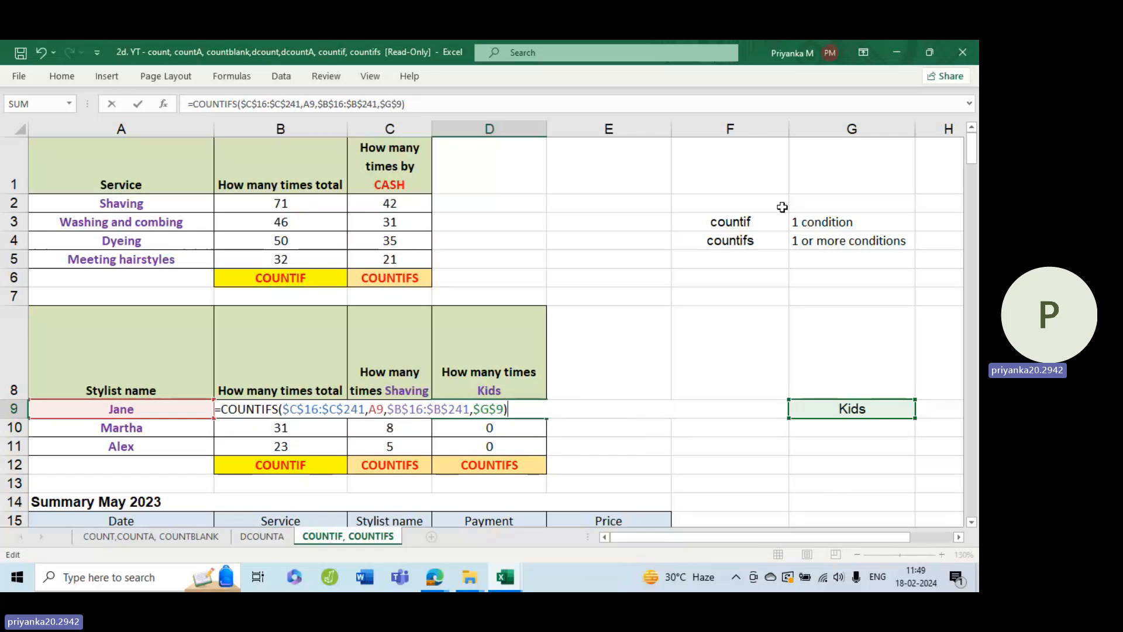
key(Return)
click(534, 409)
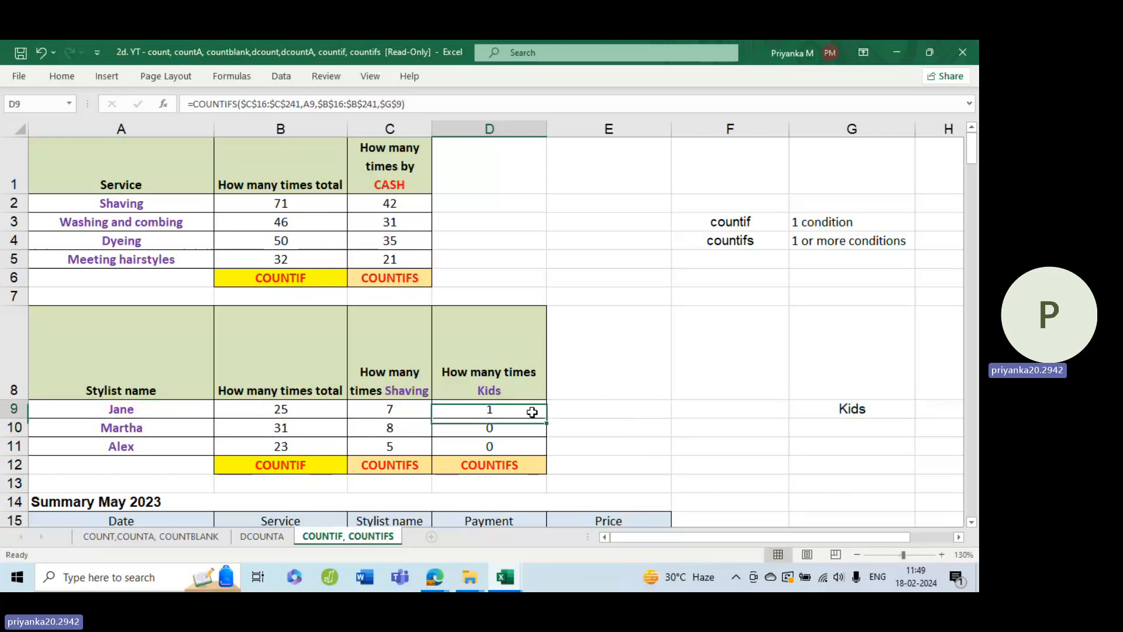
double_click(545, 417)
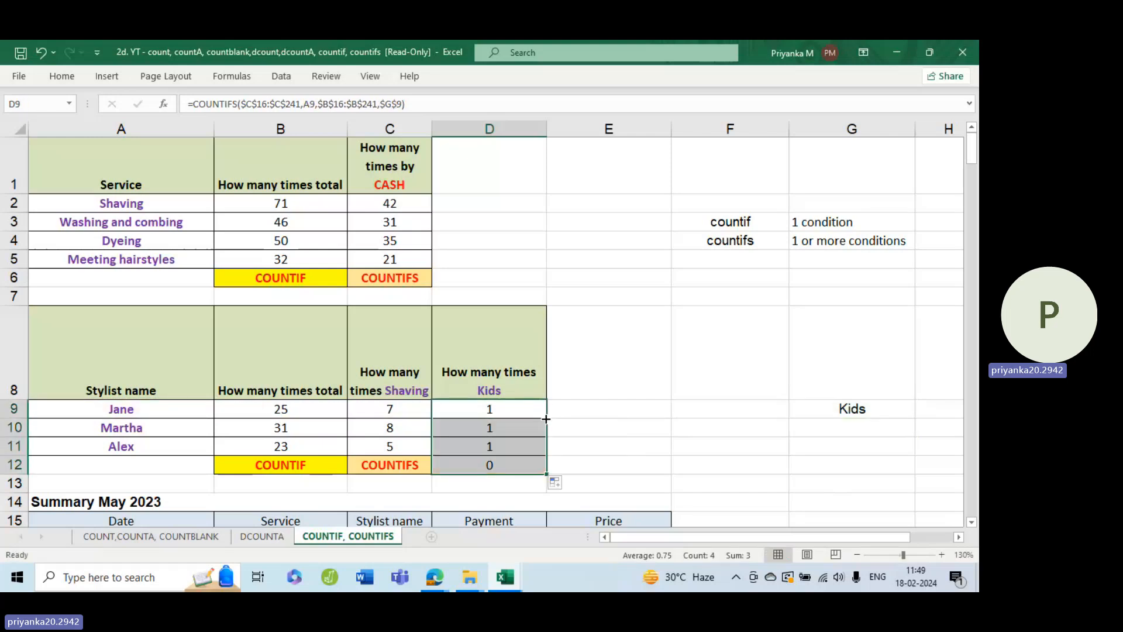
key(ctrl+z)
key(ctrl+z)
Step: Copy the D9 COUNTIFS formula down through D11 and check the D10 copy's criterion reference against the Kids cell G9
drag(546, 418, 546, 458)
click(849, 409)
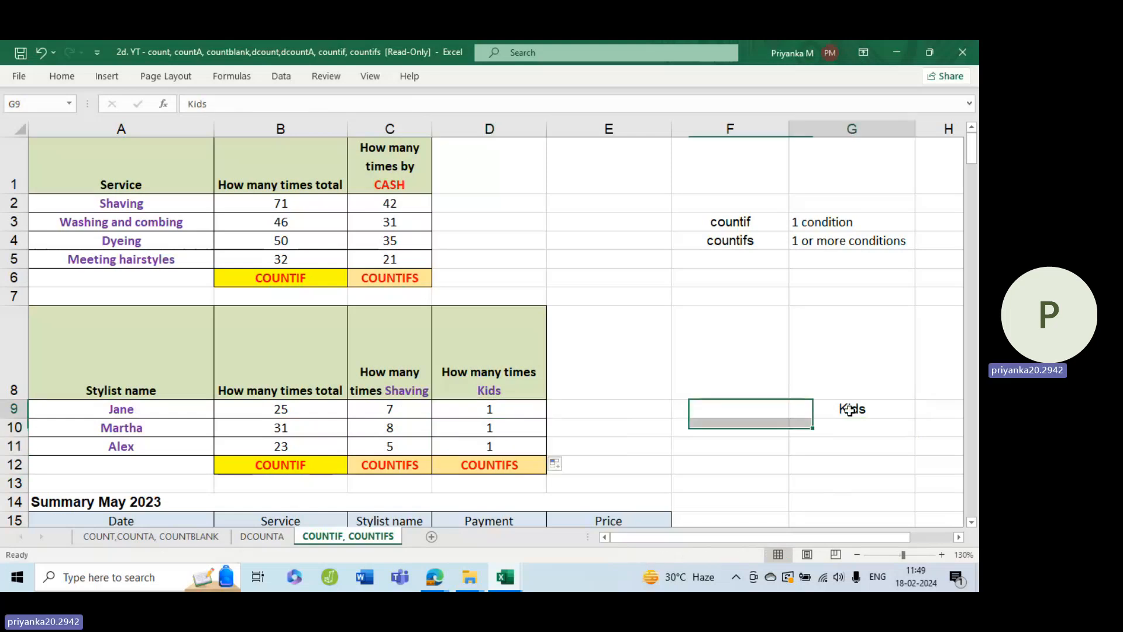
click(534, 429)
double_click(534, 429)
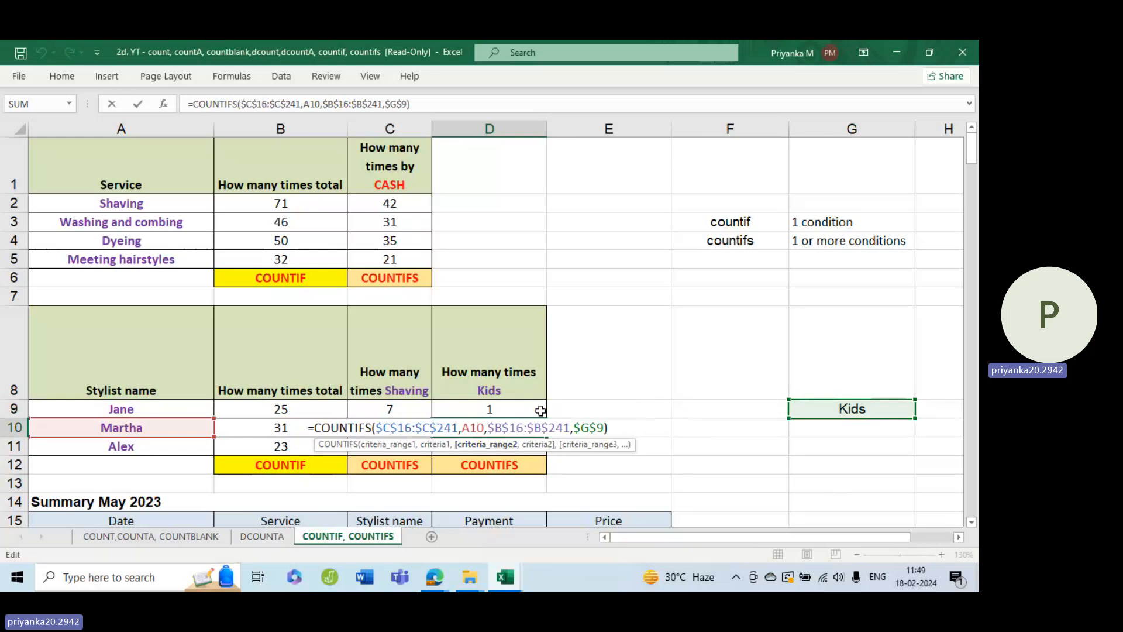
key(Escape)
click(868, 405)
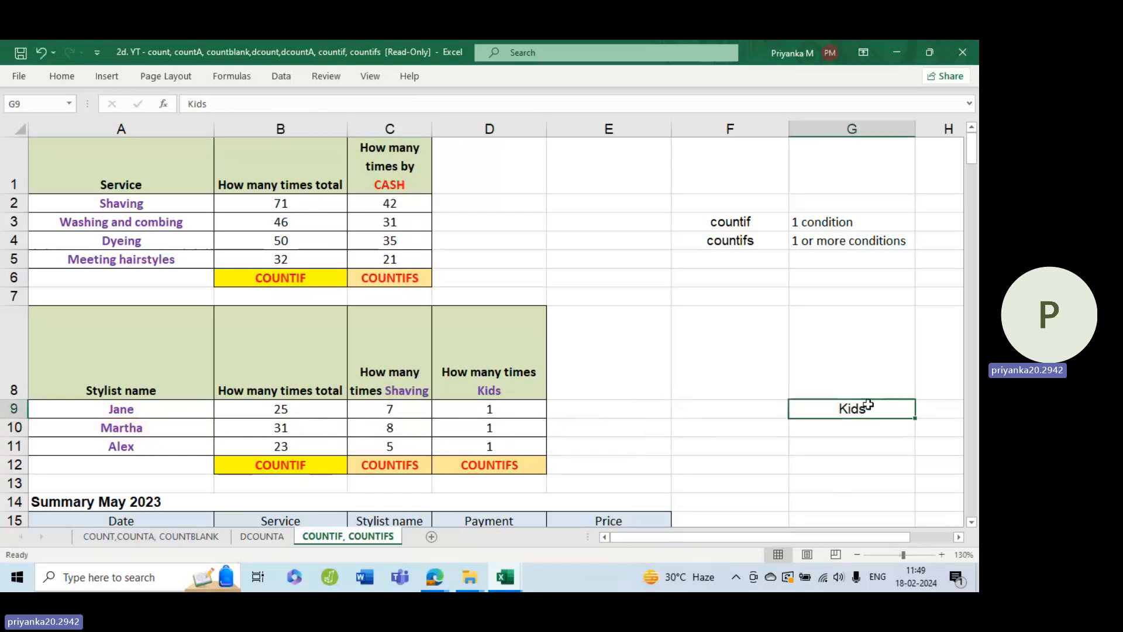